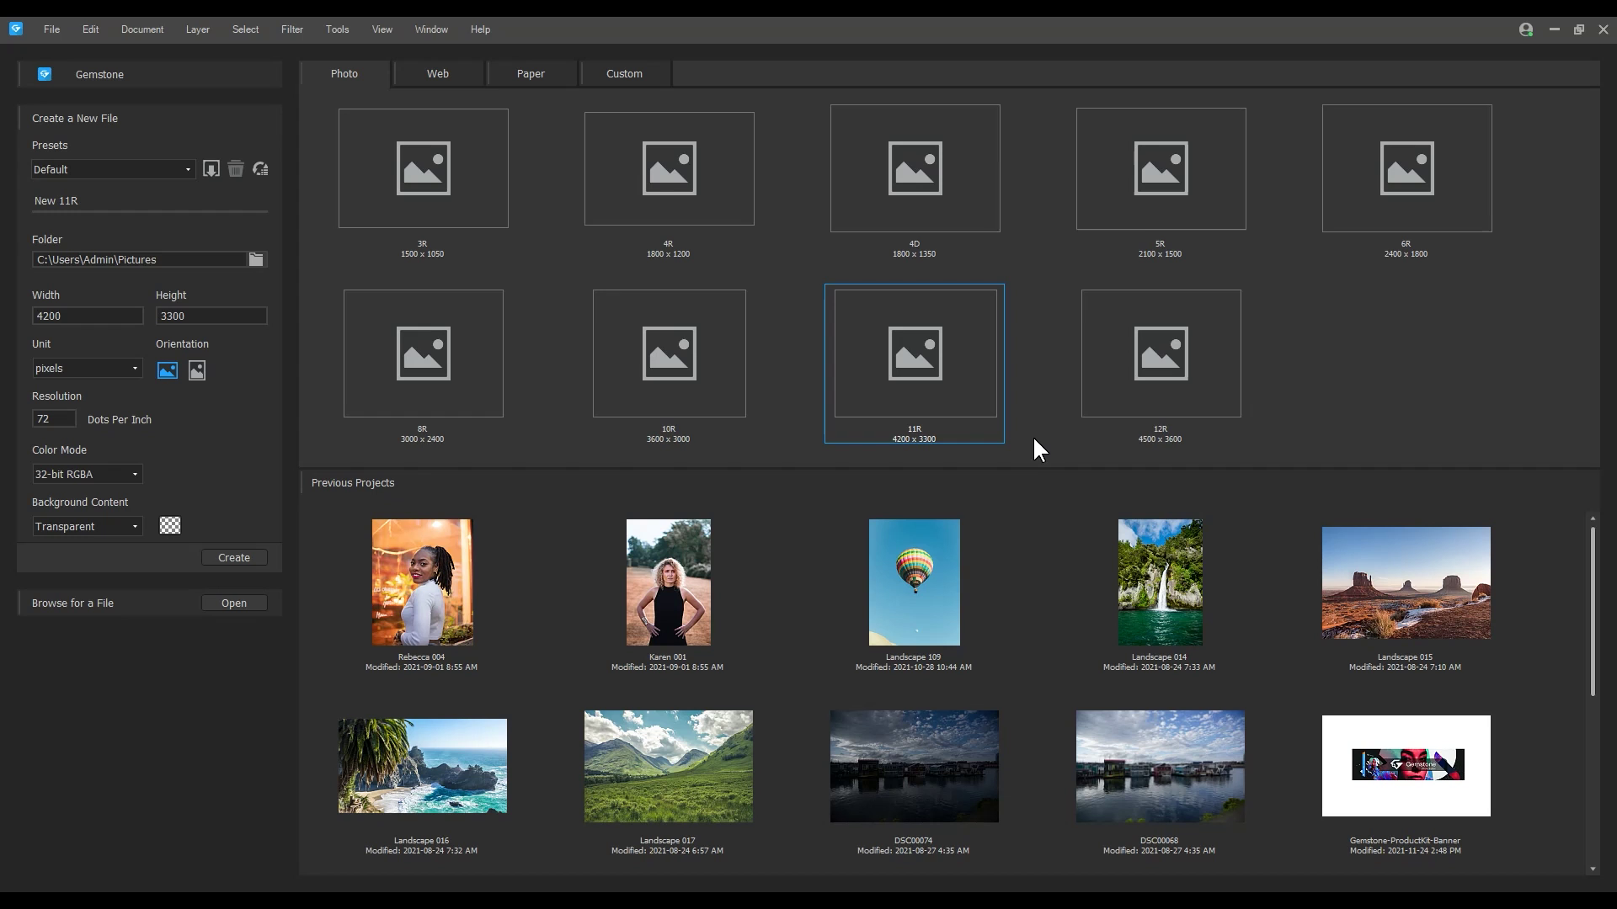
# - Try the 3R and 4R sizes, settle on 4D (1800 x 1350), then view the Web and Paper presets
pyautogui.click(449, 167)
pyautogui.click(642, 169)
pyautogui.click(933, 181)
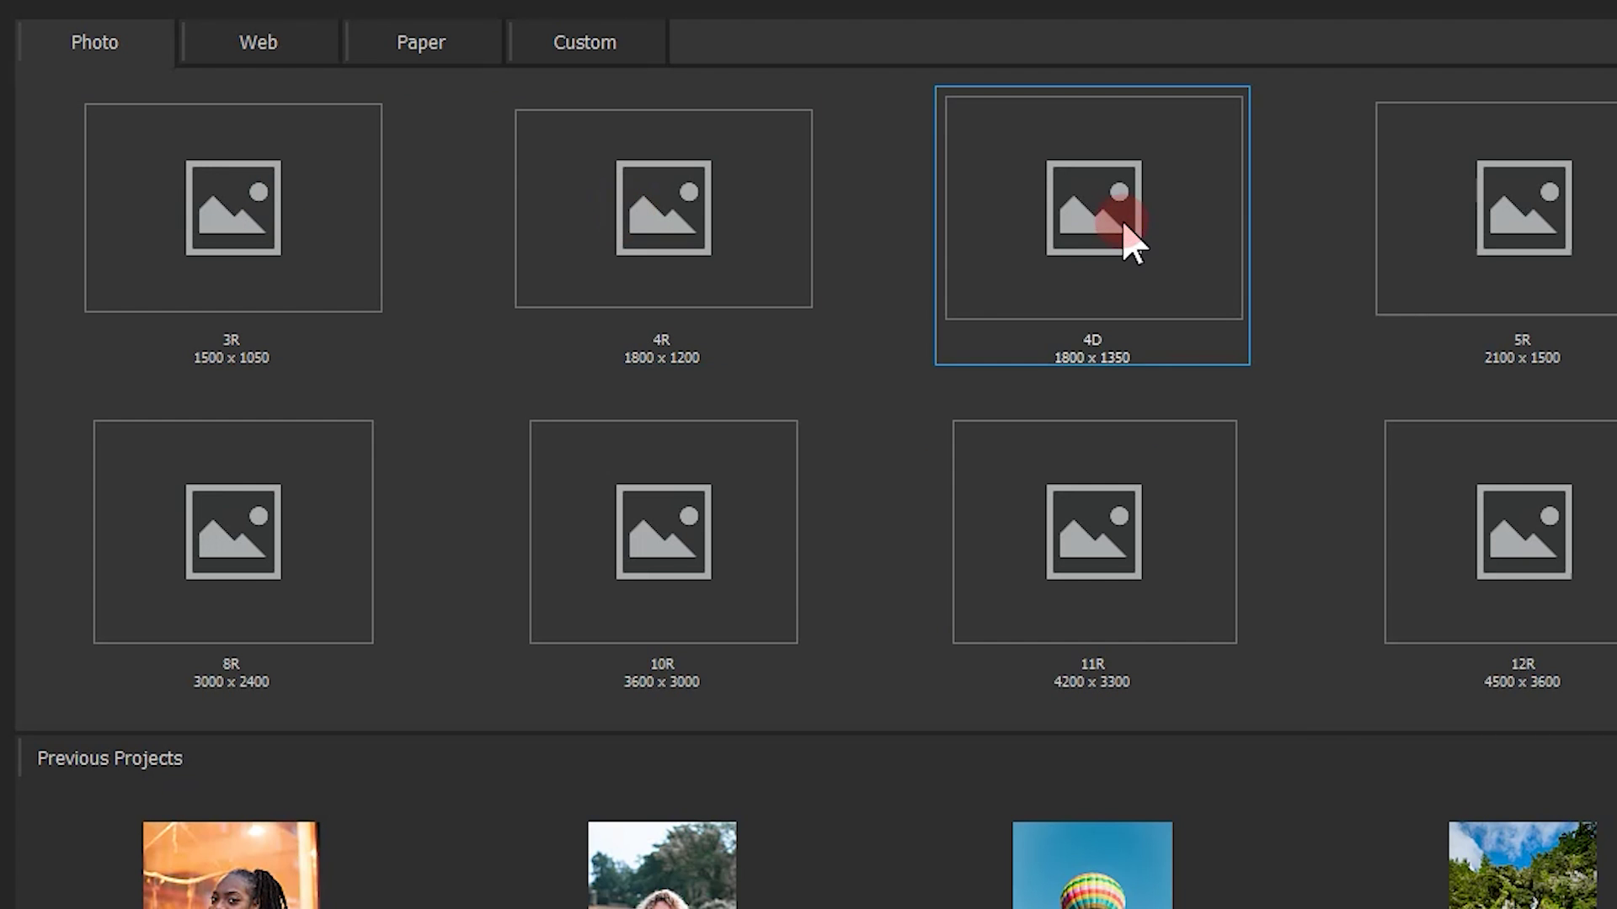
pyautogui.click(259, 42)
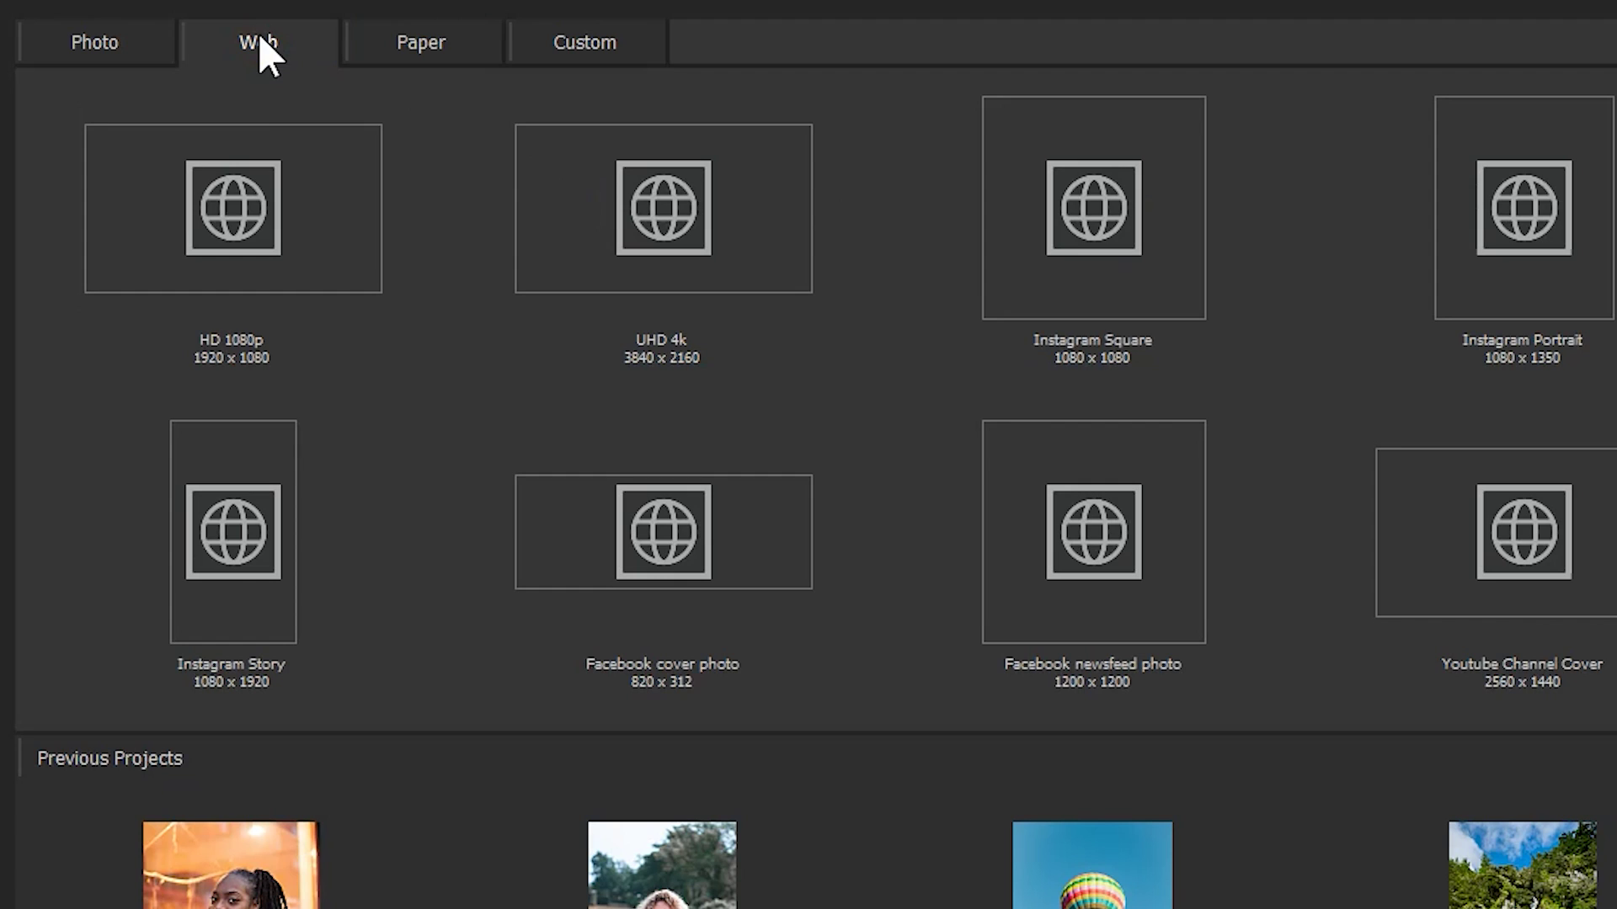
pyautogui.click(402, 39)
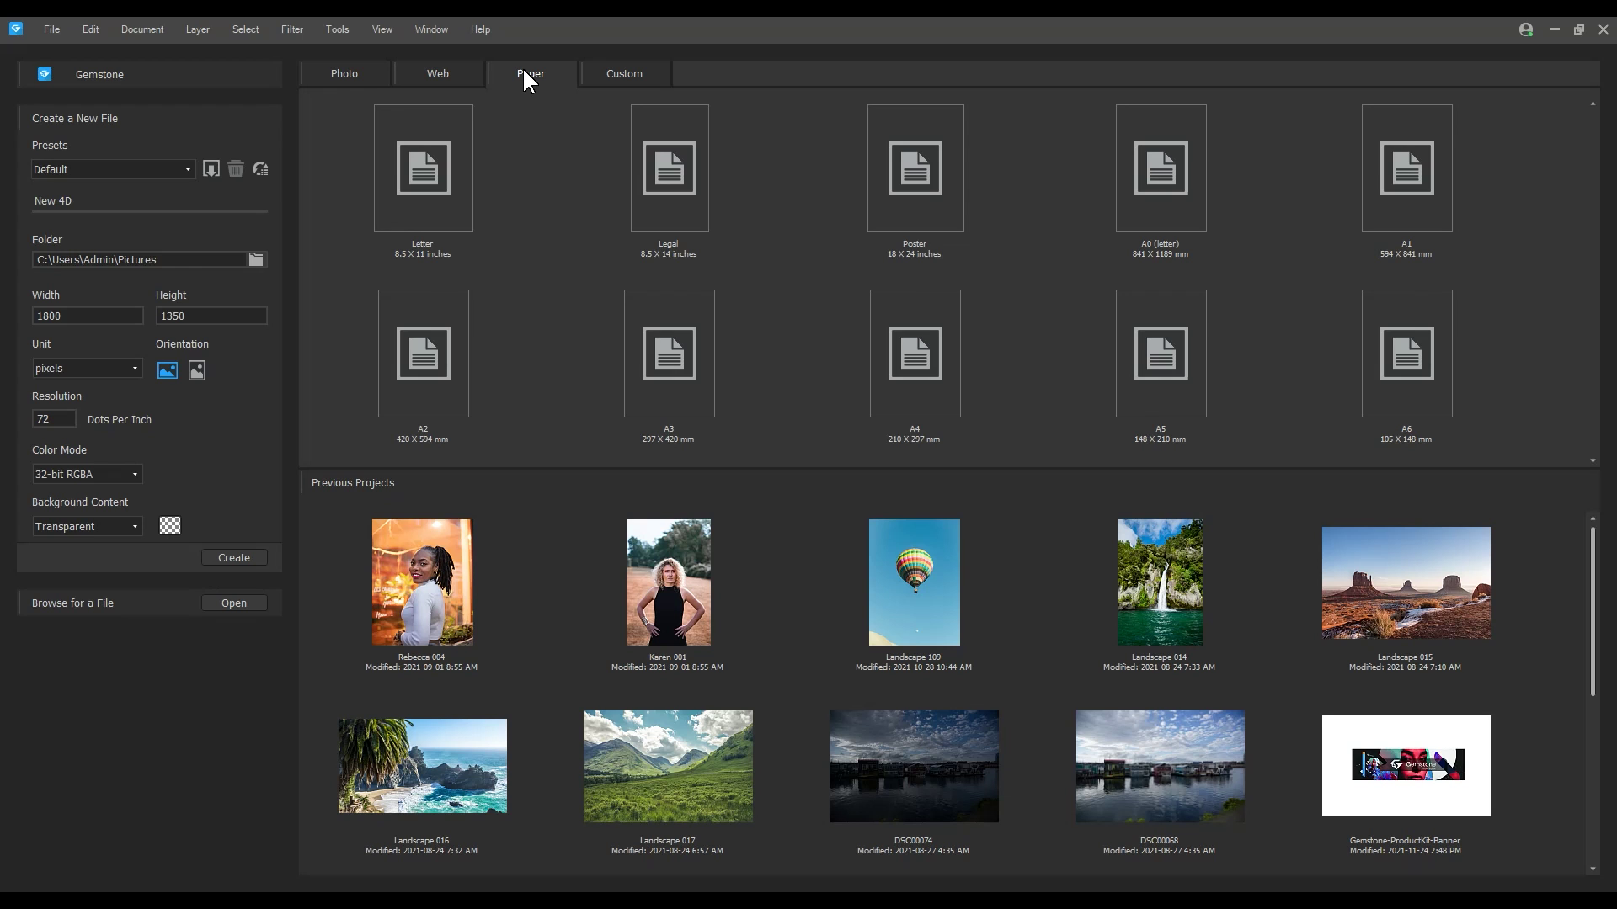
# - Select Previous Projects thumbnails, ending with Landscape 109 and Landscape 014
pyautogui.click(468, 573)
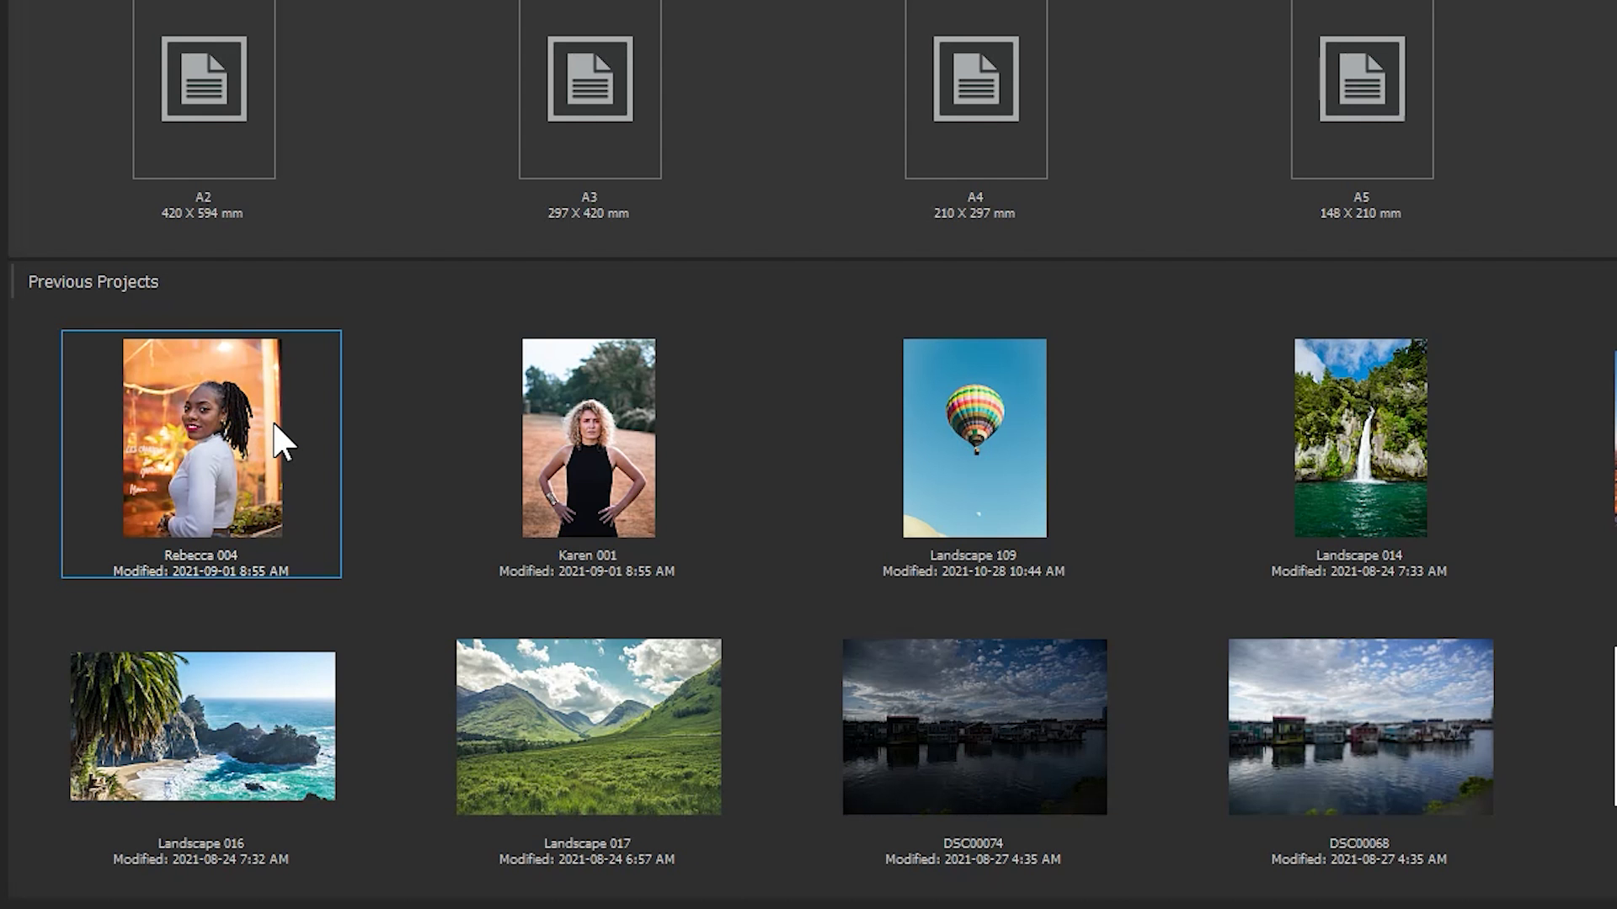
pyautogui.click(632, 462)
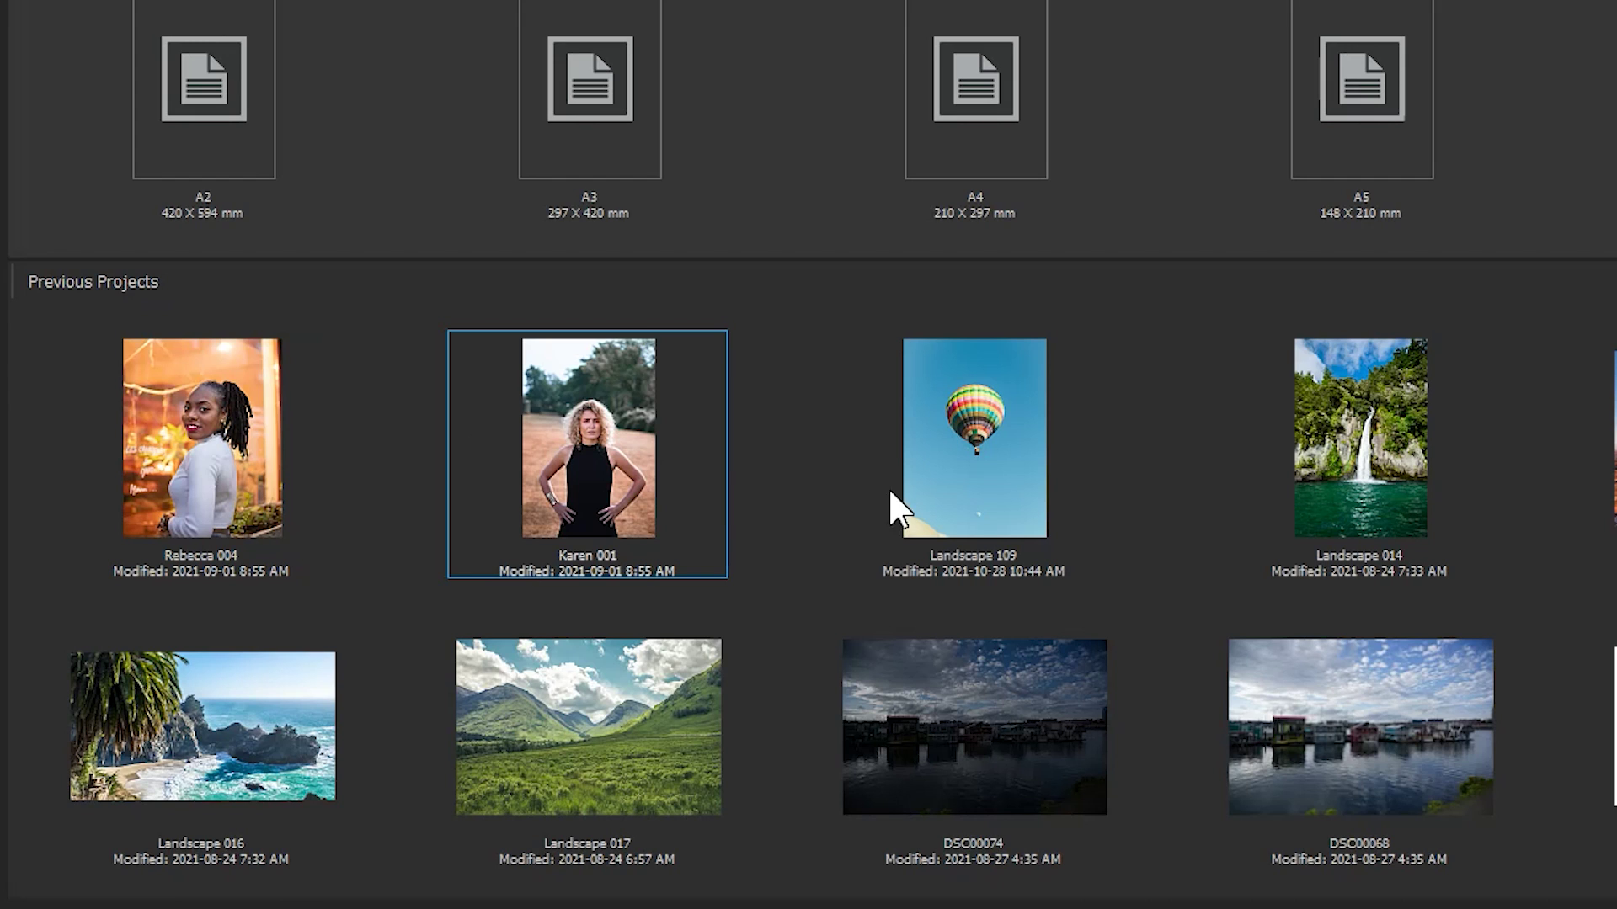
pyautogui.keyDown('shift'); pyautogui.click(1416, 446); pyautogui.keyUp('shift')
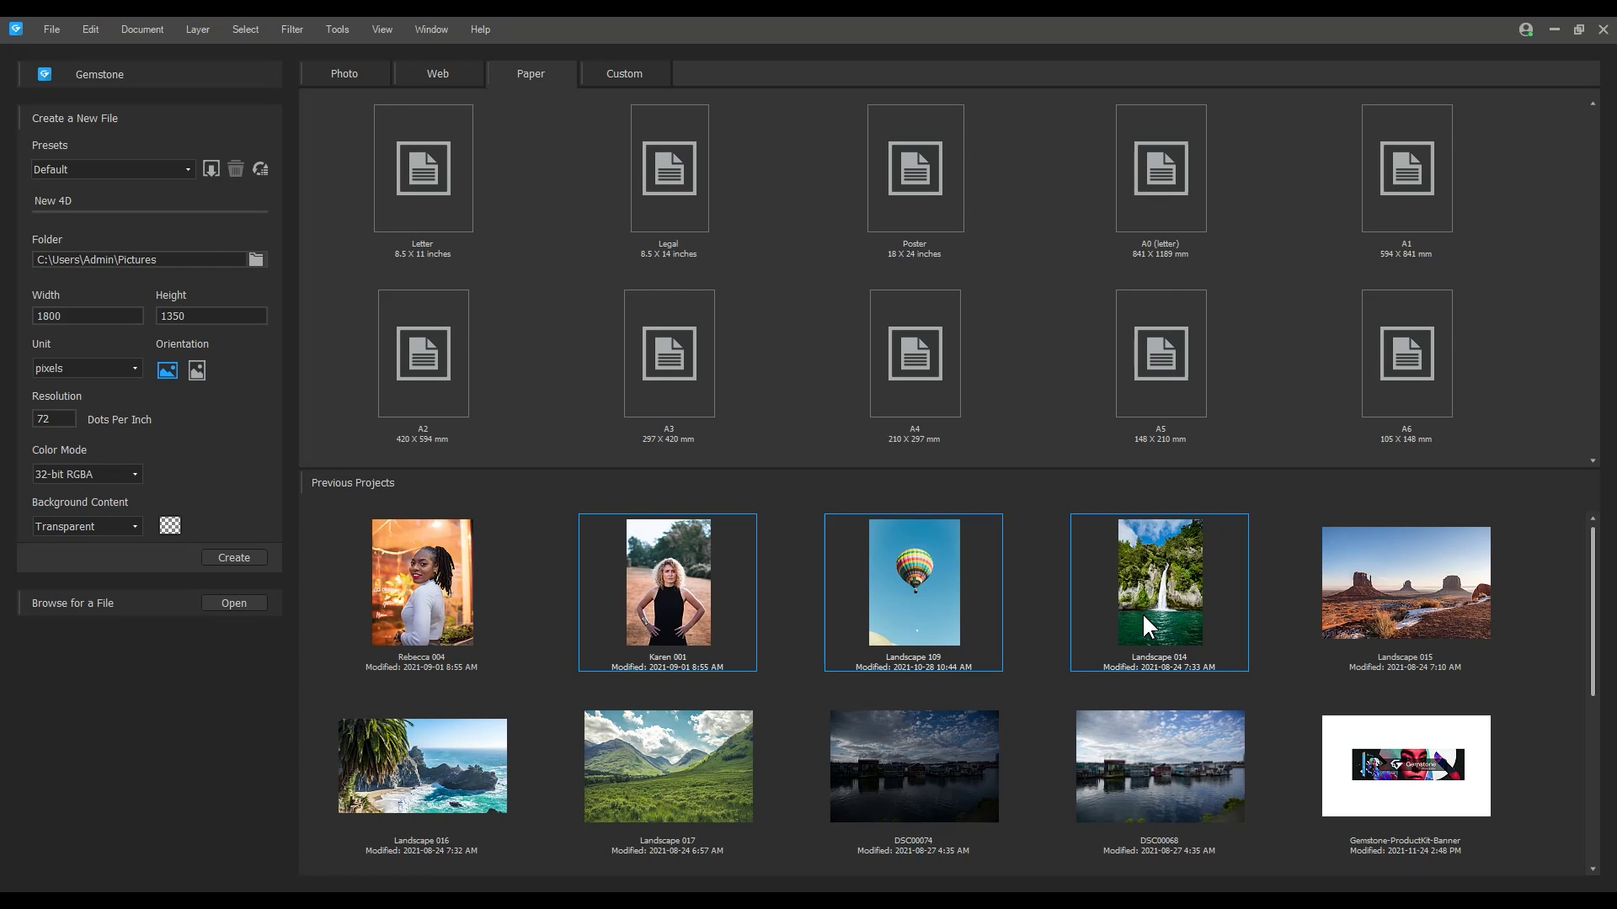
# - Start from the Letter paper size and rename the new file to '5000px Square'
pyautogui.click(560, 244)
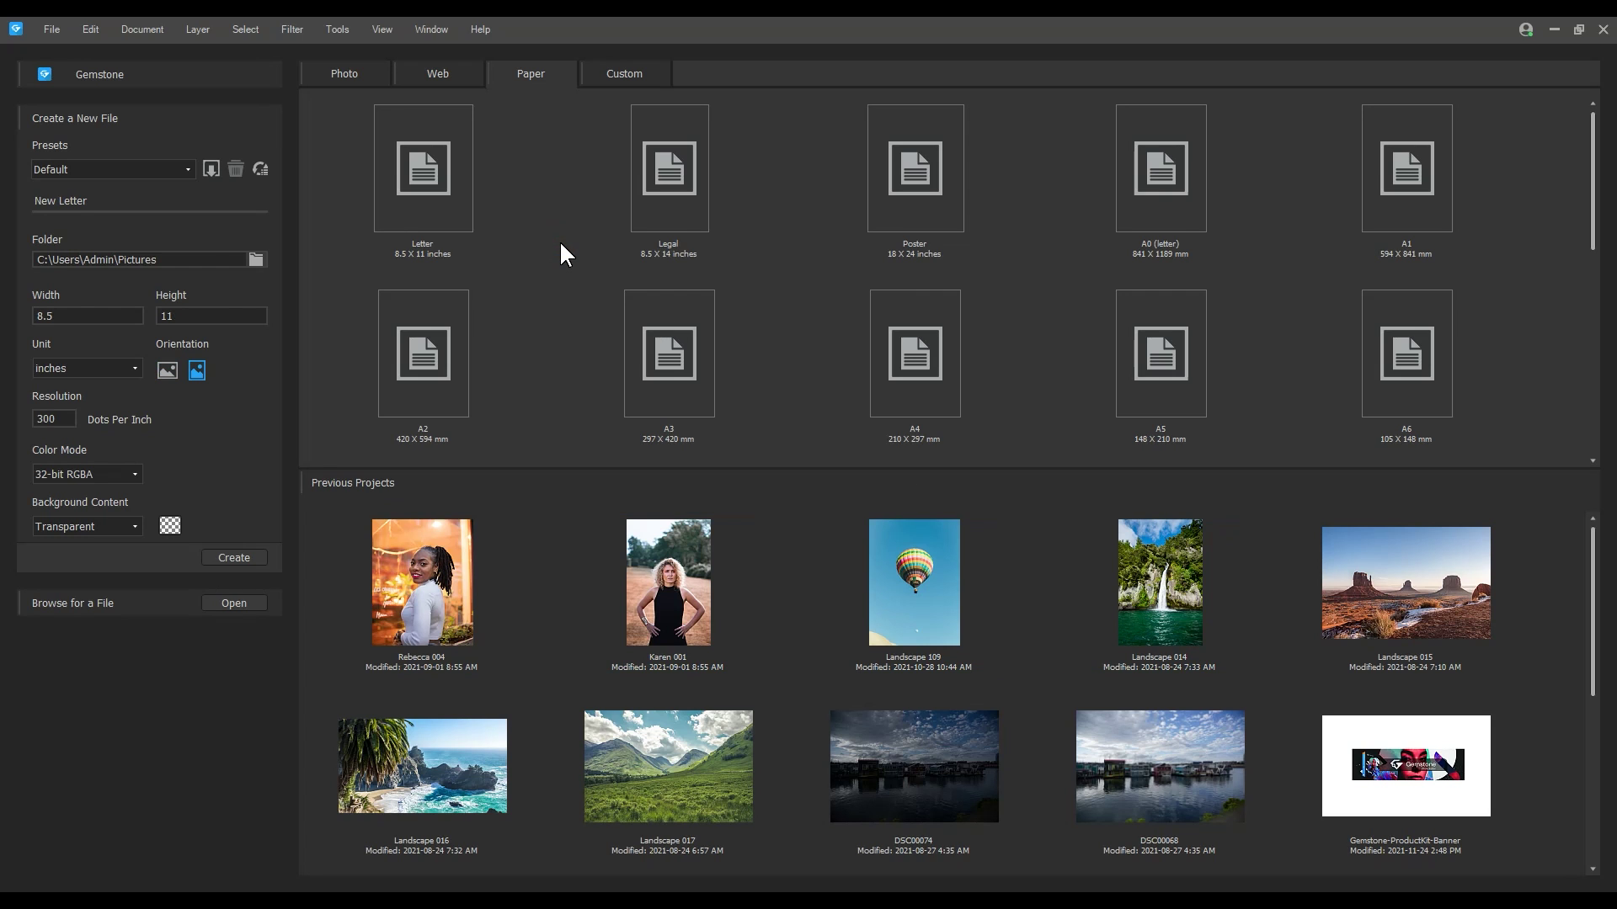
pyautogui.click(118, 200)
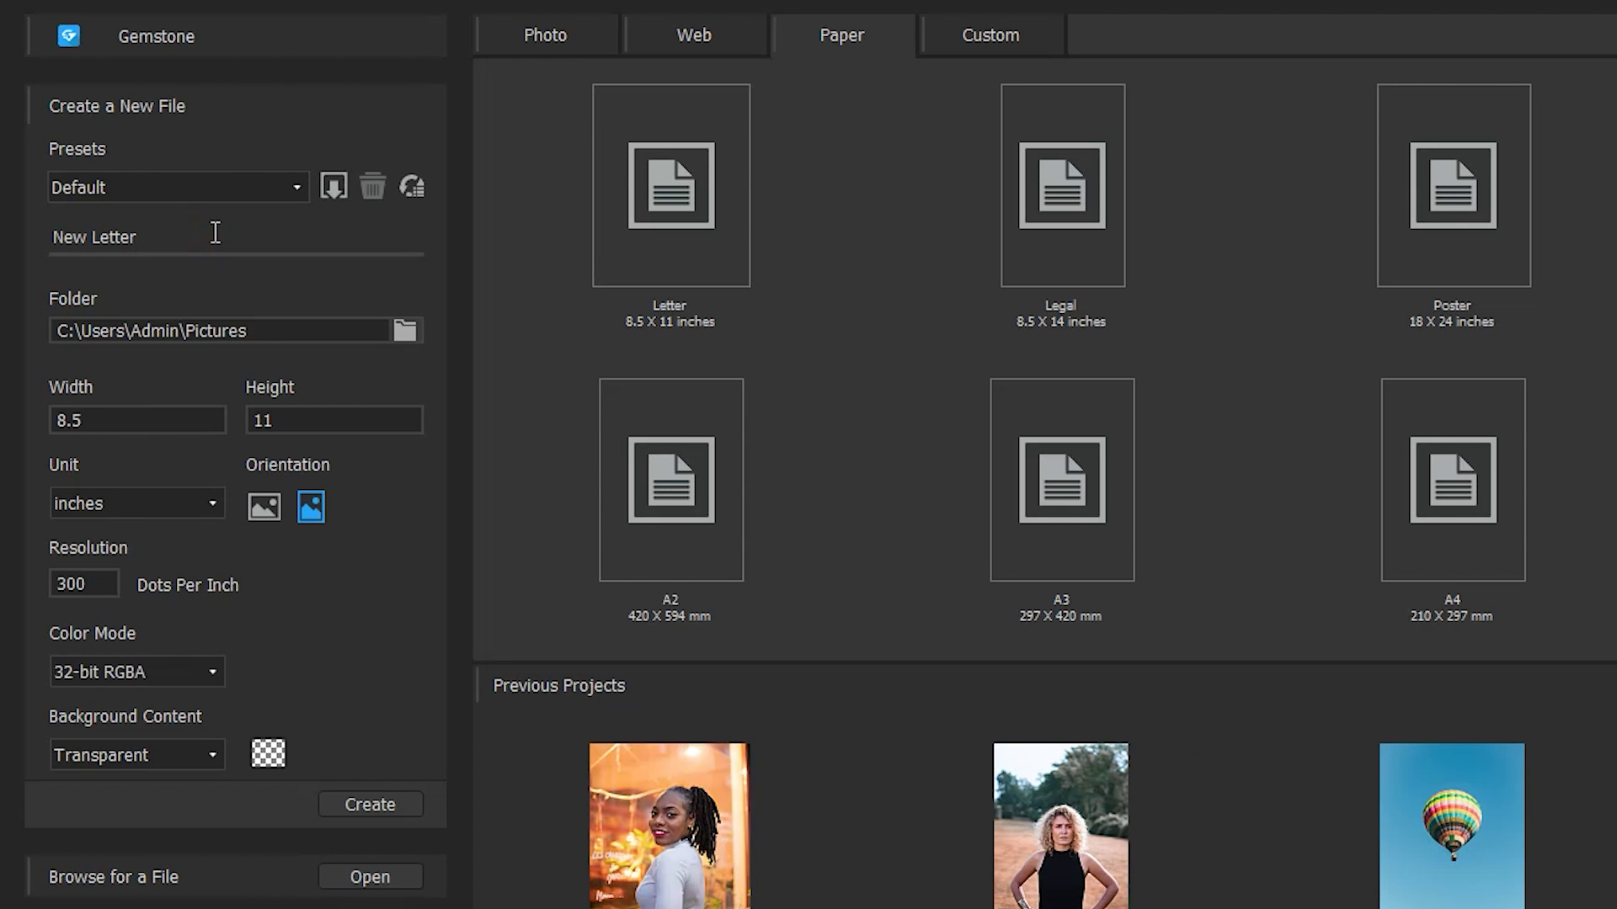
pyautogui.tripleClick(136, 198)
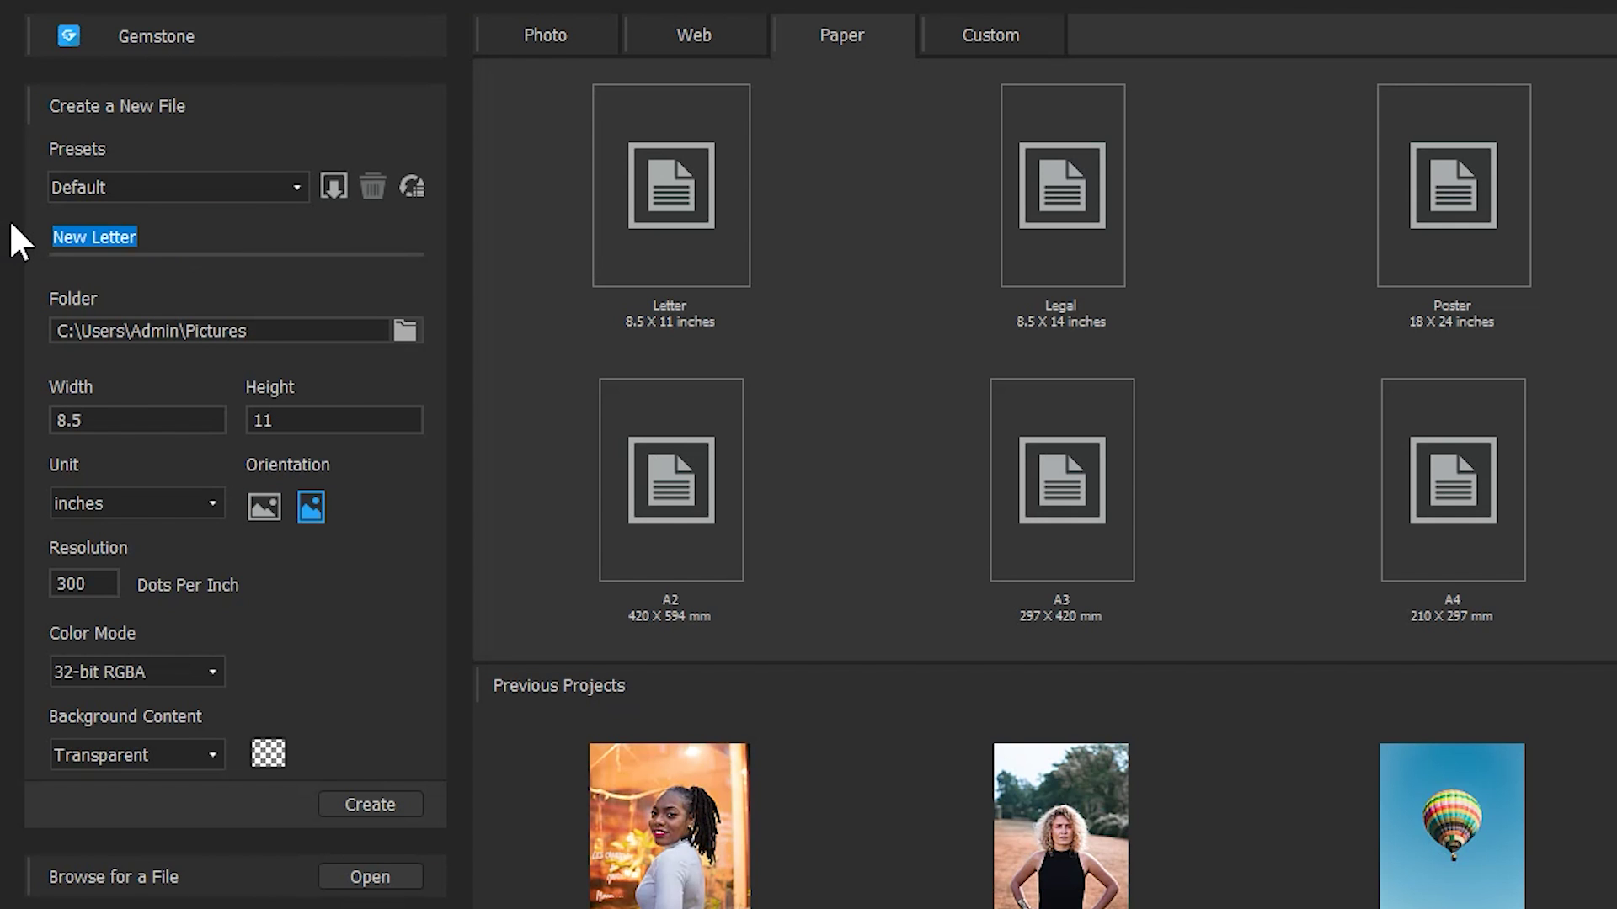
pyautogui.write('5000px')
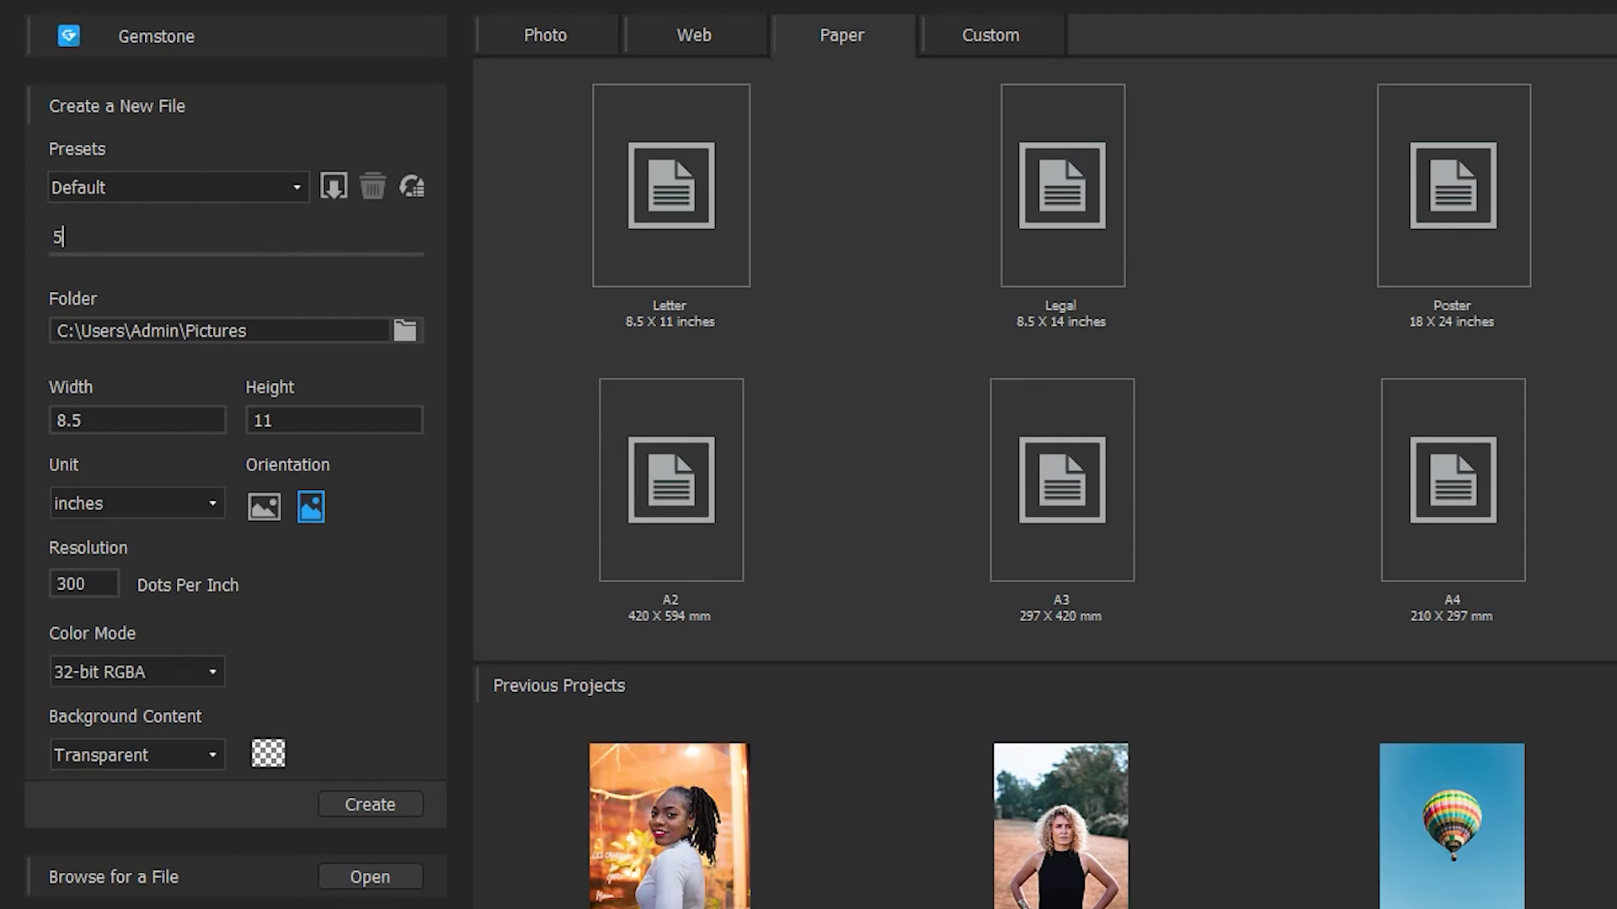
pyautogui.write(' Square')
# - Switch units to pixels, set width and height to 5000, and resolution to 72
pyautogui.click(133, 507)
pyautogui.click(77, 588)
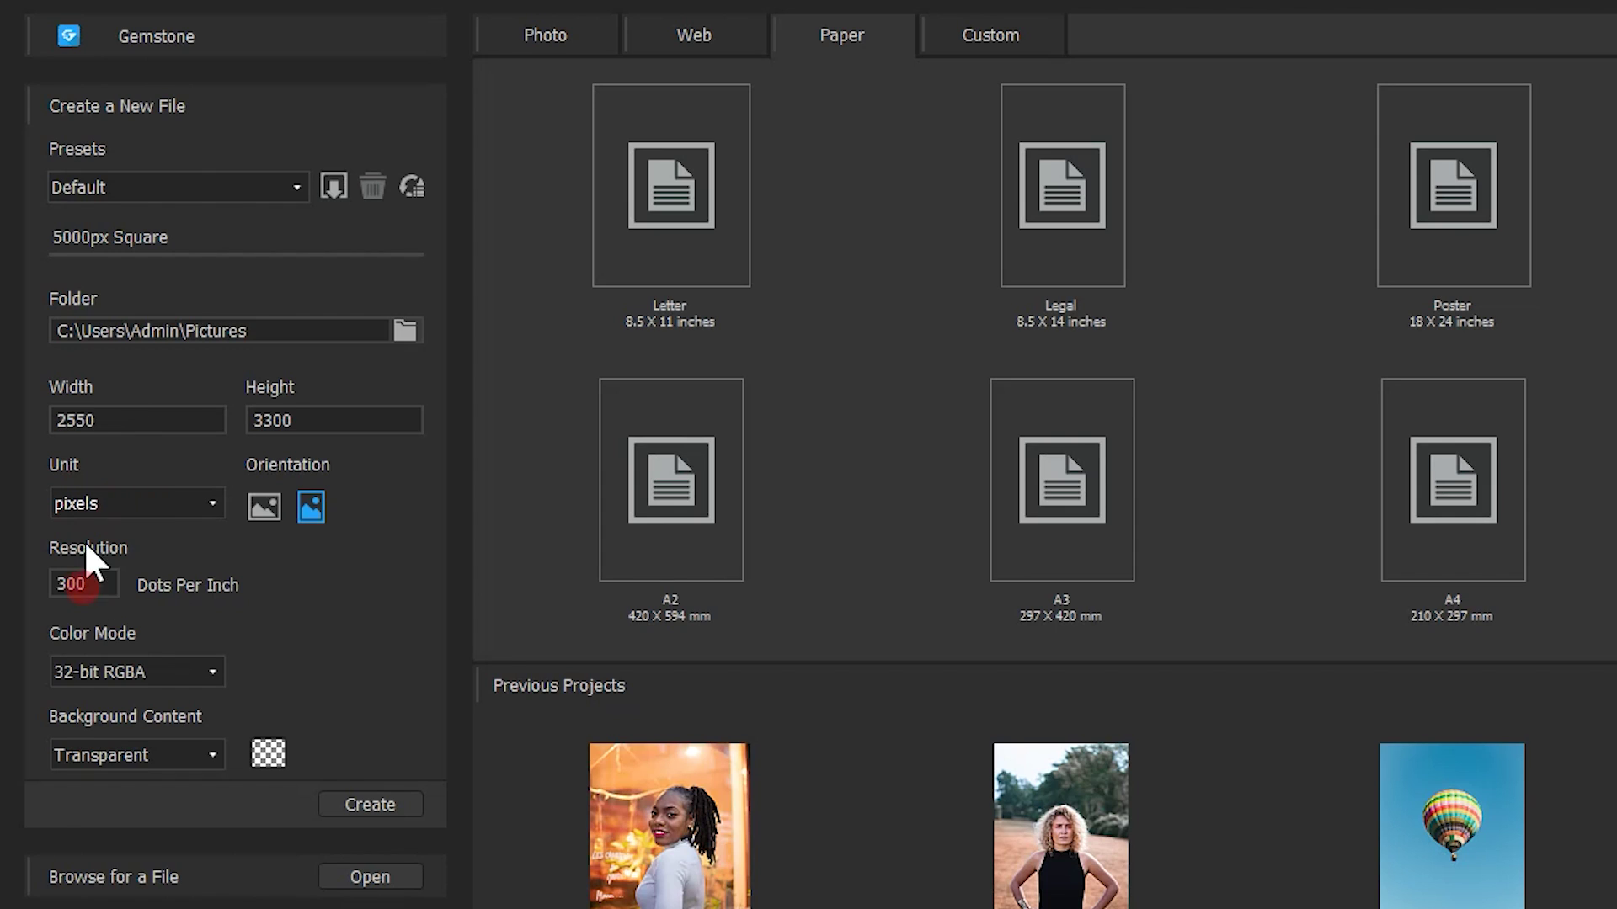
pyautogui.doubleClick(131, 417)
pyautogui.write('5000')
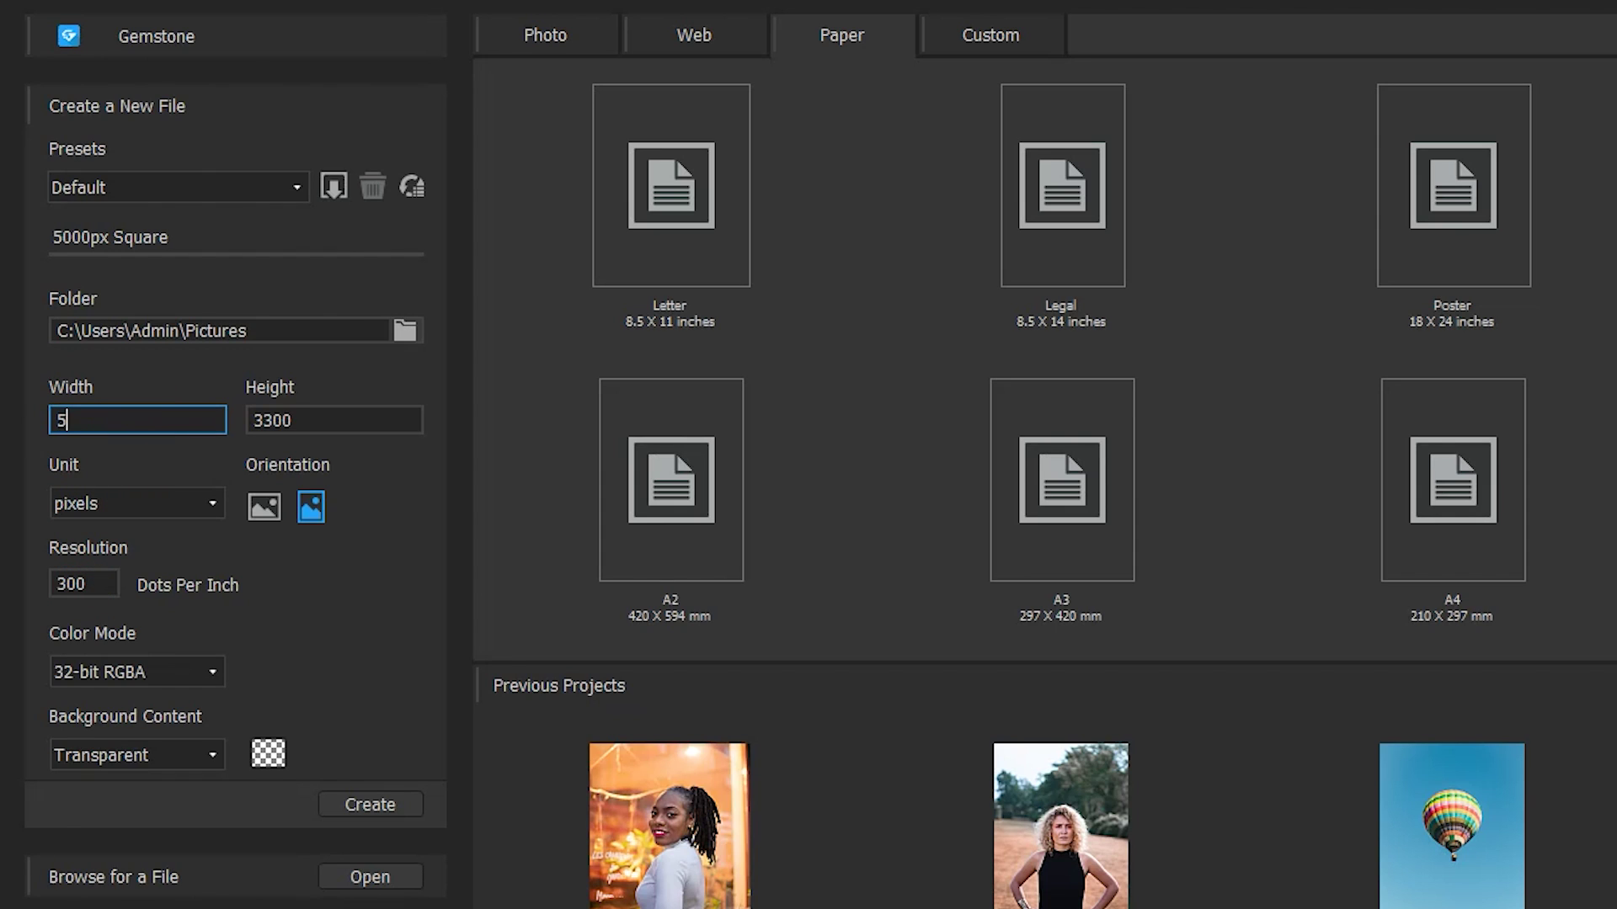
pyautogui.press('Tab')
pyautogui.write('5000')
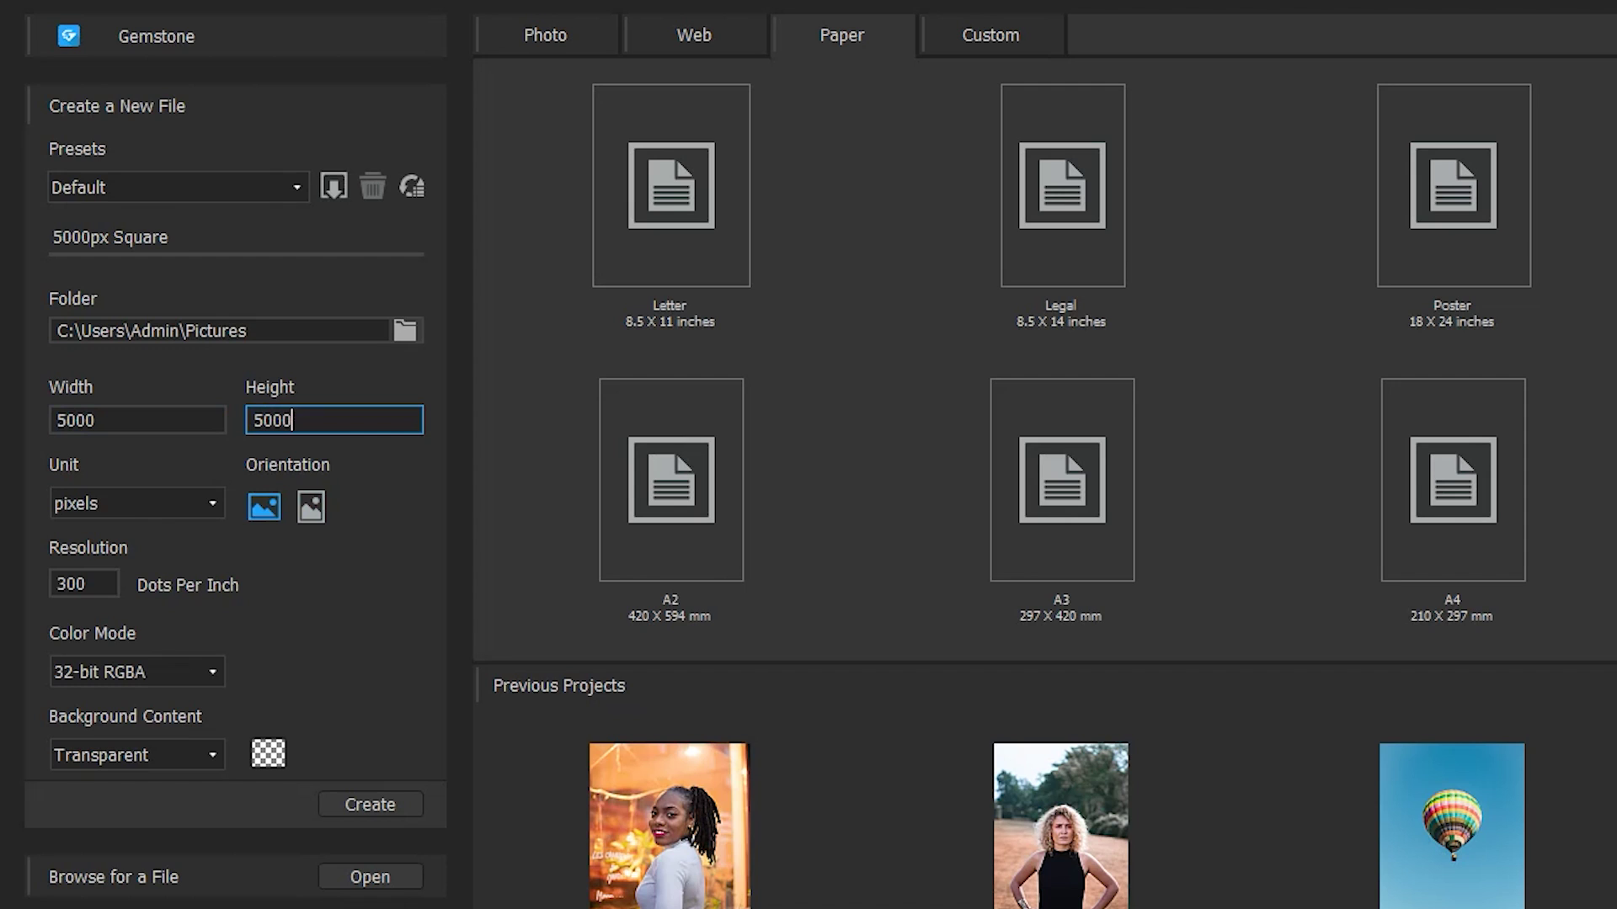
pyautogui.click(132, 502)
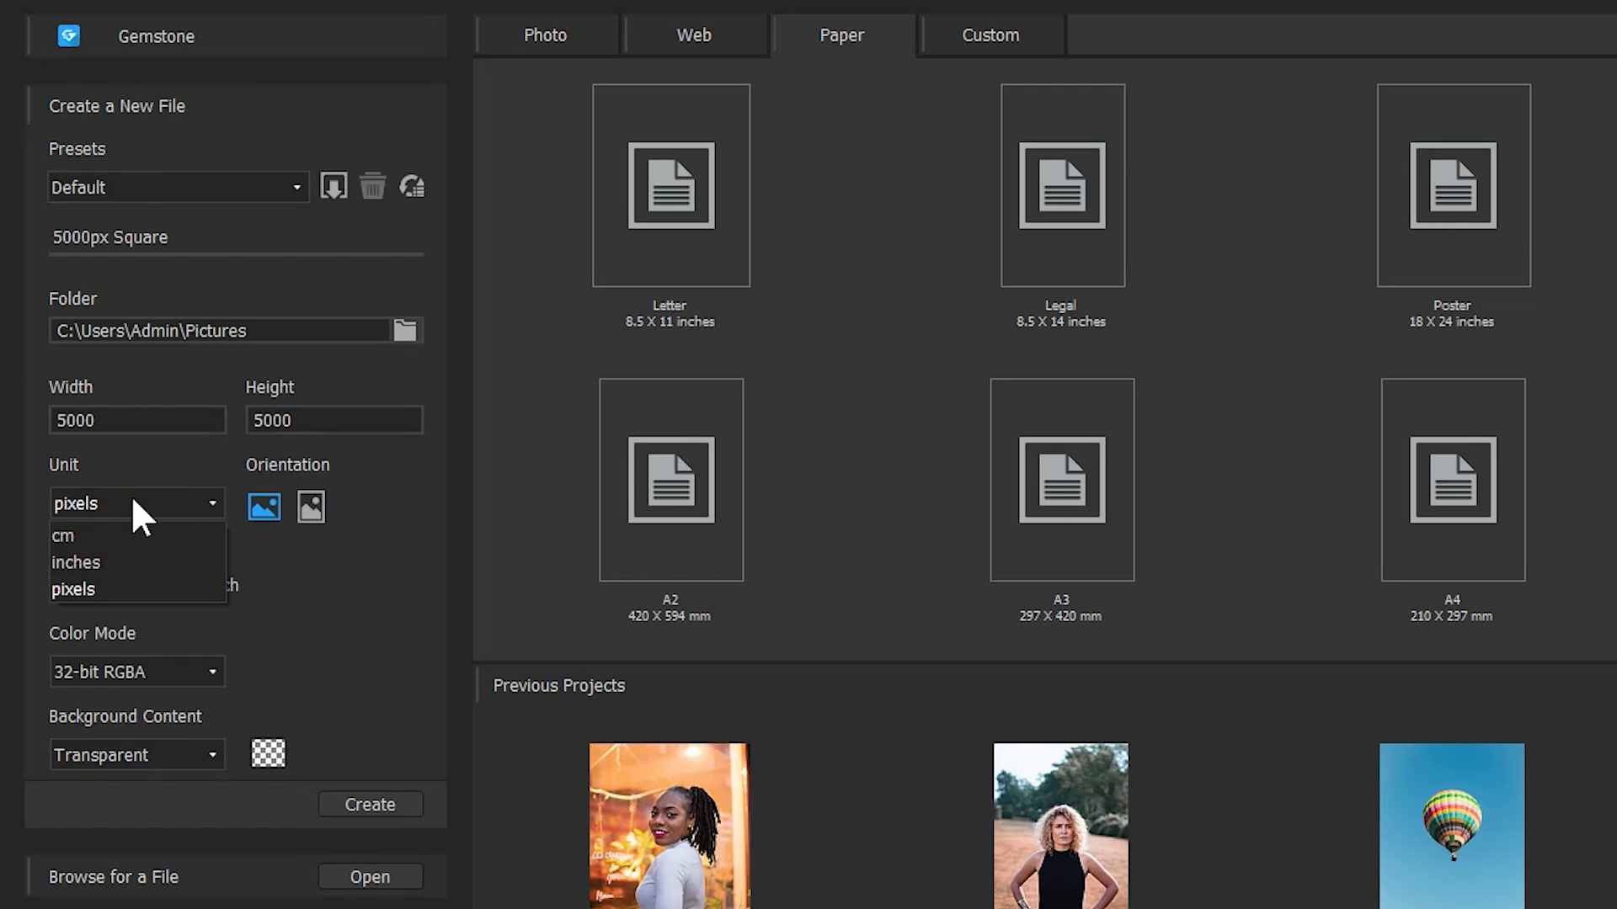
pyautogui.click(129, 494)
pyautogui.moveTo(100, 587); pyautogui.dragTo(18, 586)
pyautogui.write('72')
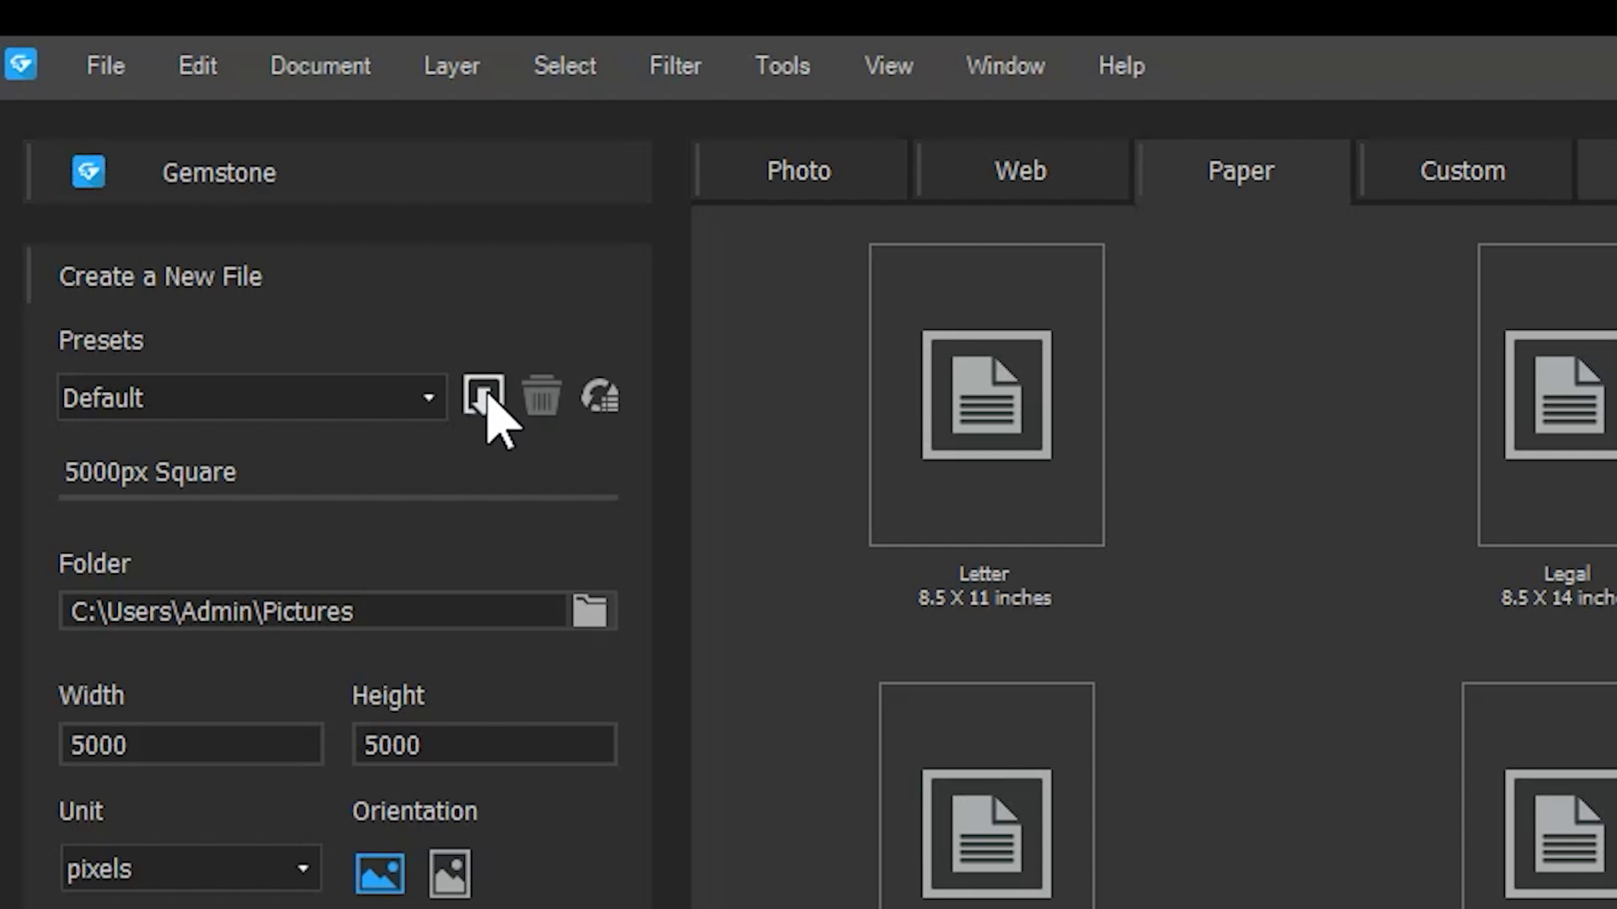
# - Save the settings as preset '5000px Square' and pick it from the Custom presets
pyautogui.click(485, 396)
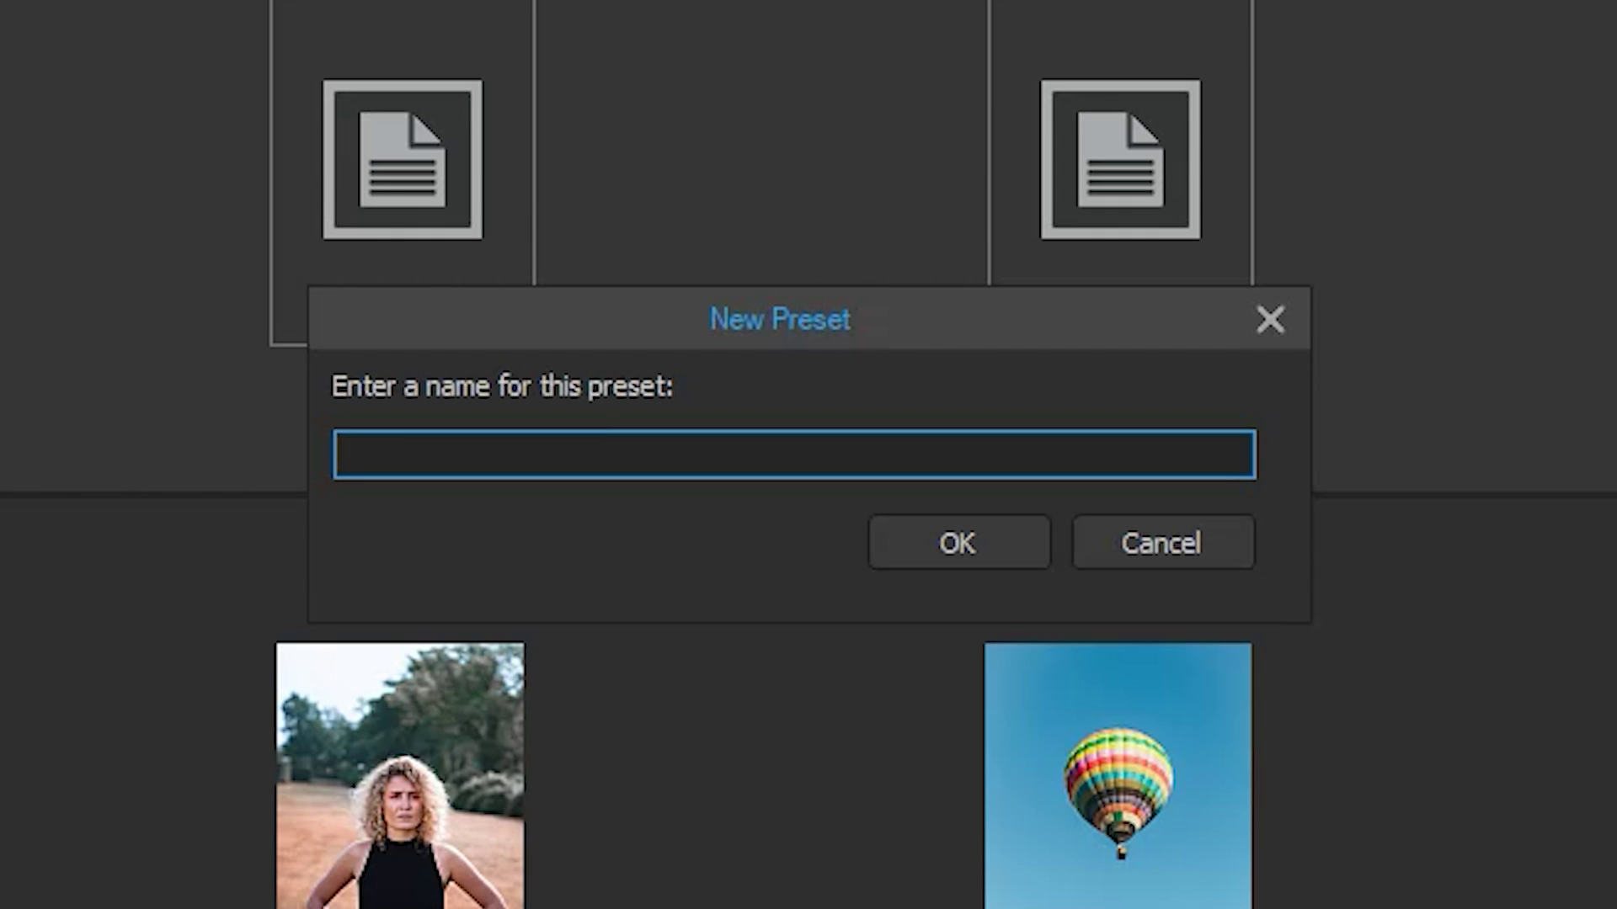
pyautogui.write('5000px Squar')
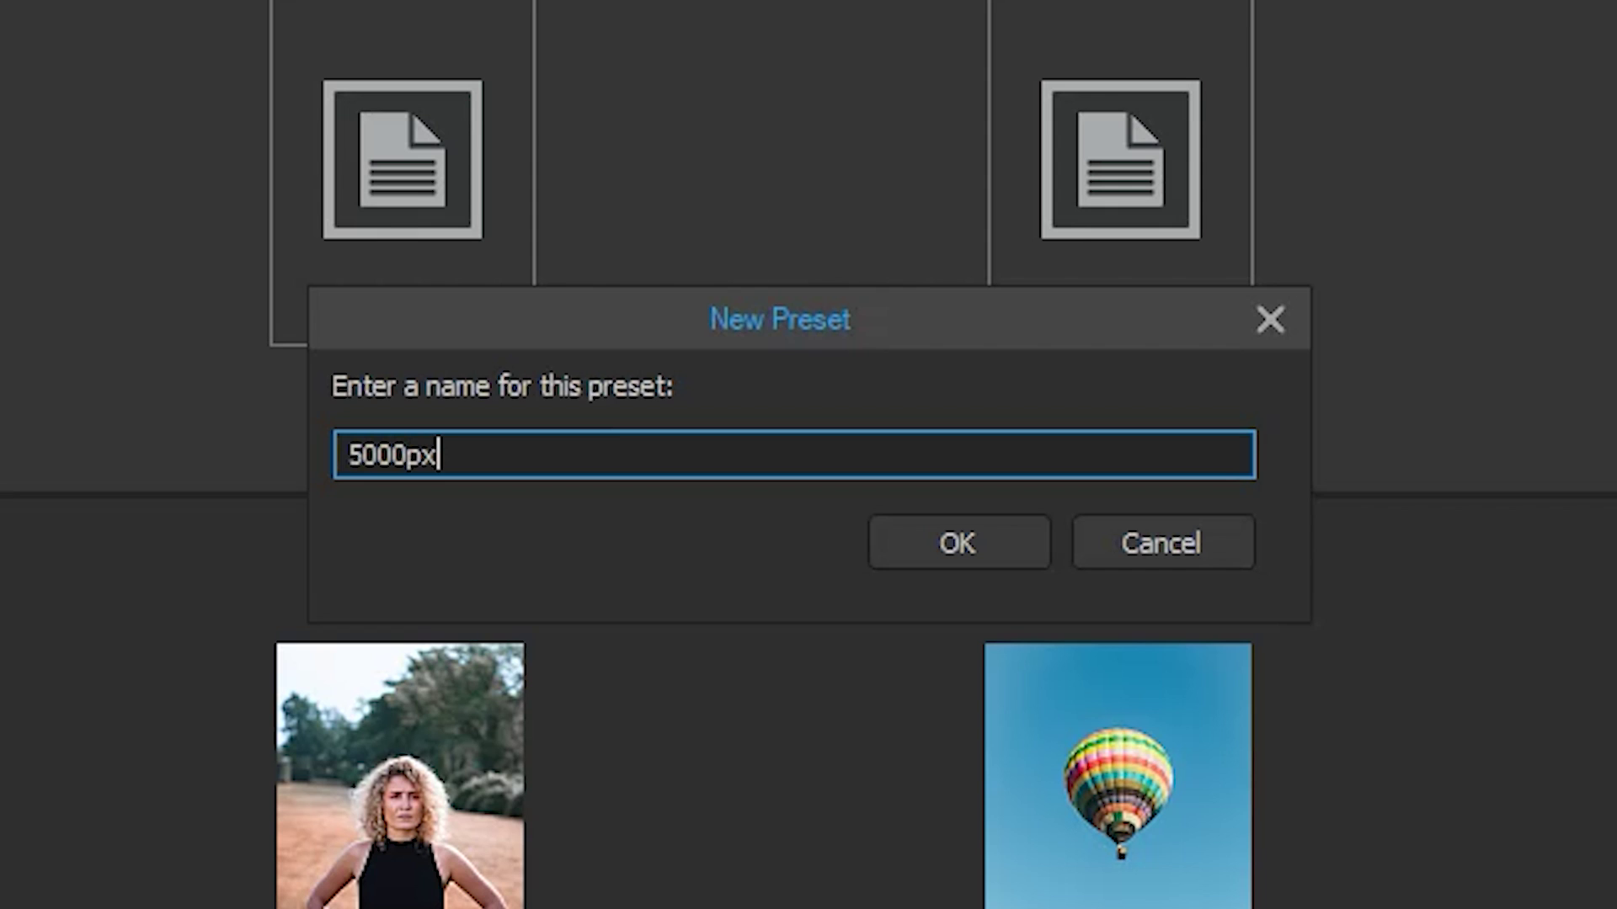
pyautogui.write('e')
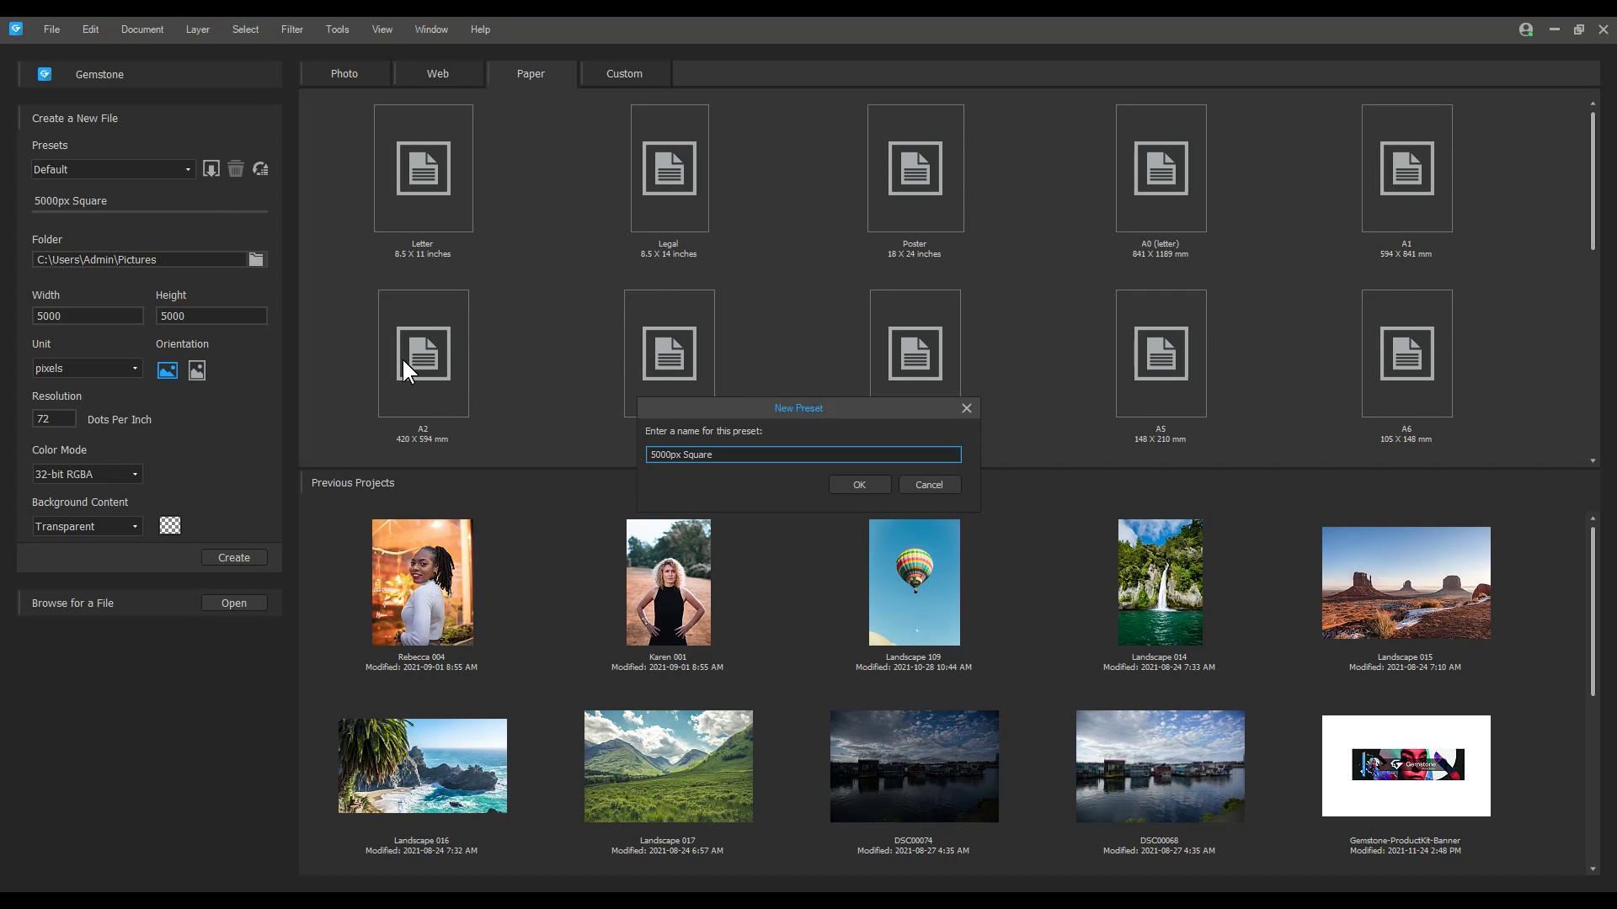
pyautogui.click(850, 495)
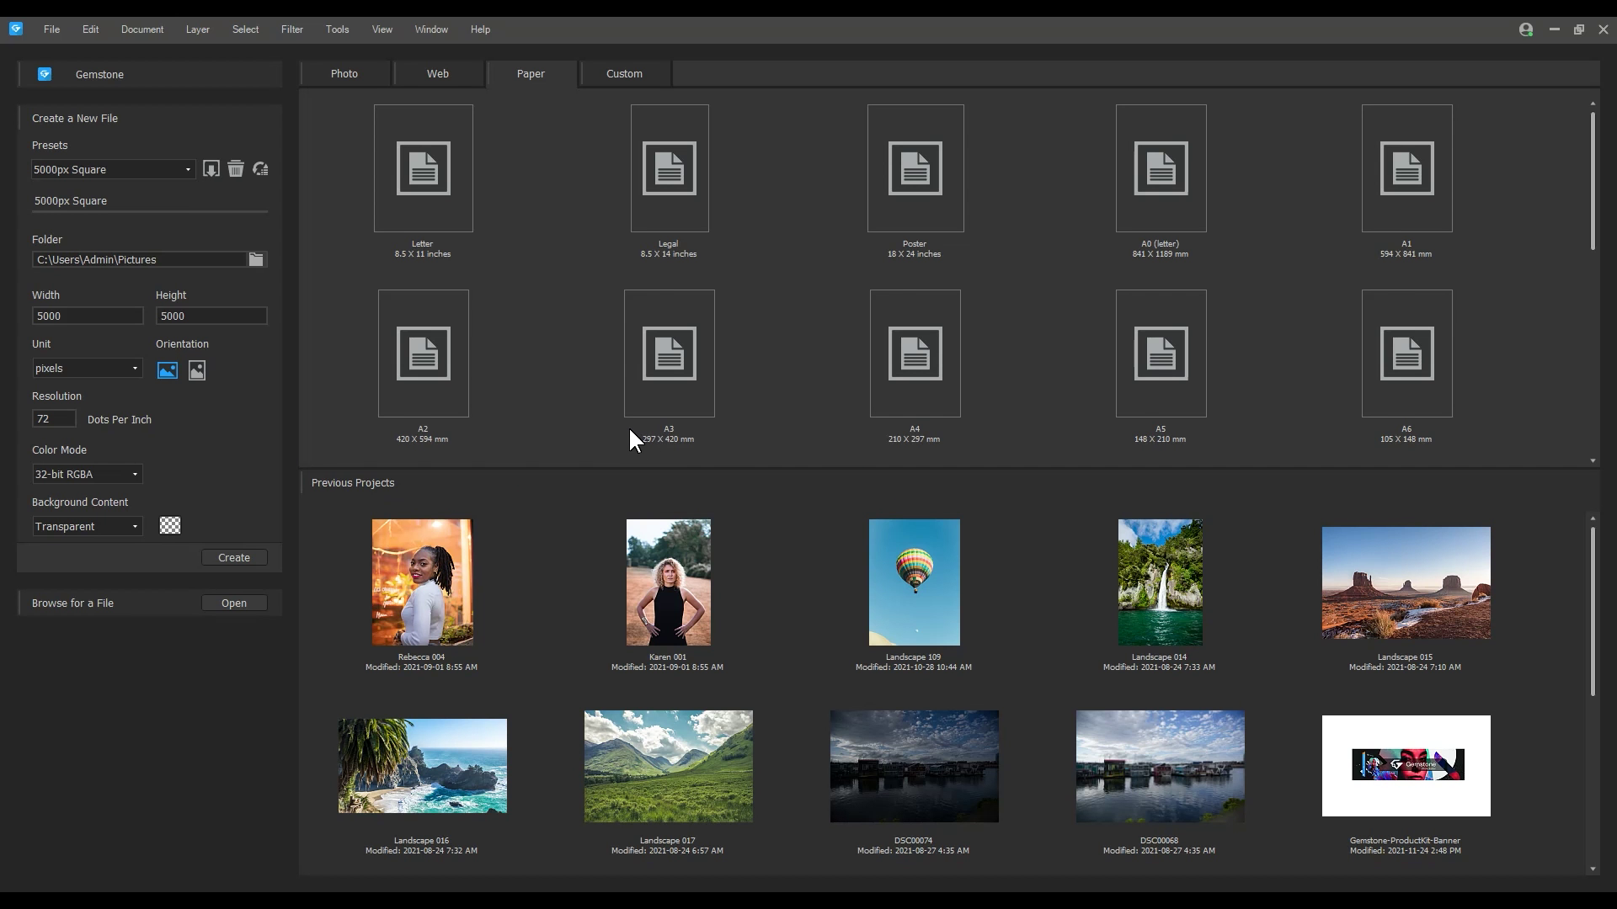
pyautogui.click(620, 76)
pyautogui.click(684, 148)
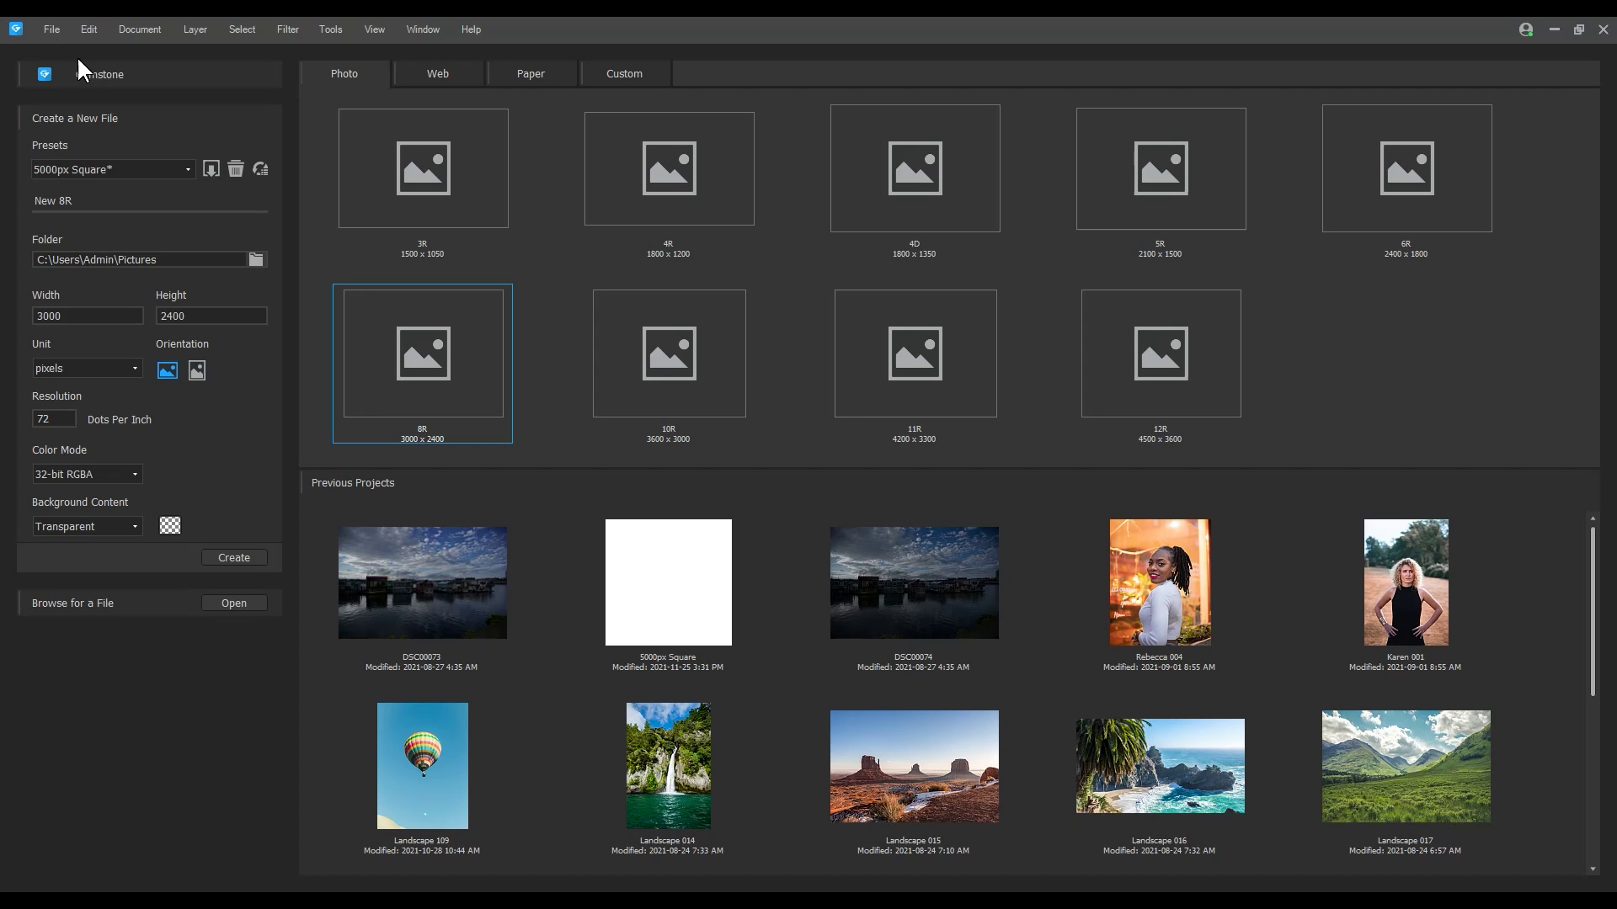
# - Open the raw photo DSC00073 via File > Open in ACDSee RAW
pyautogui.click(51, 30)
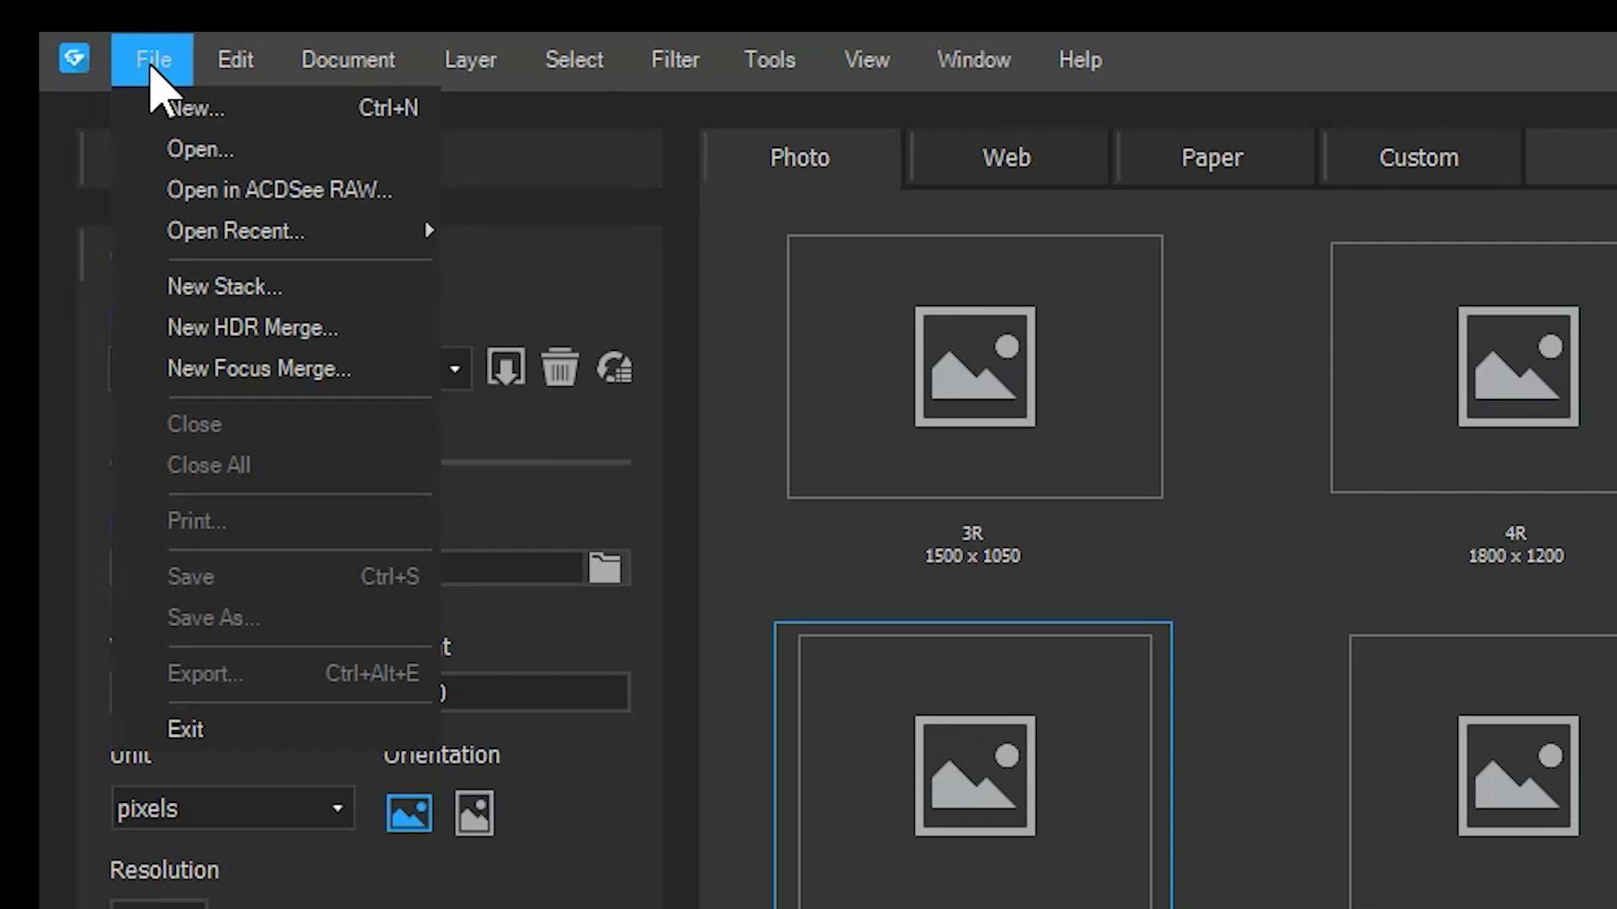
pyautogui.click(264, 196)
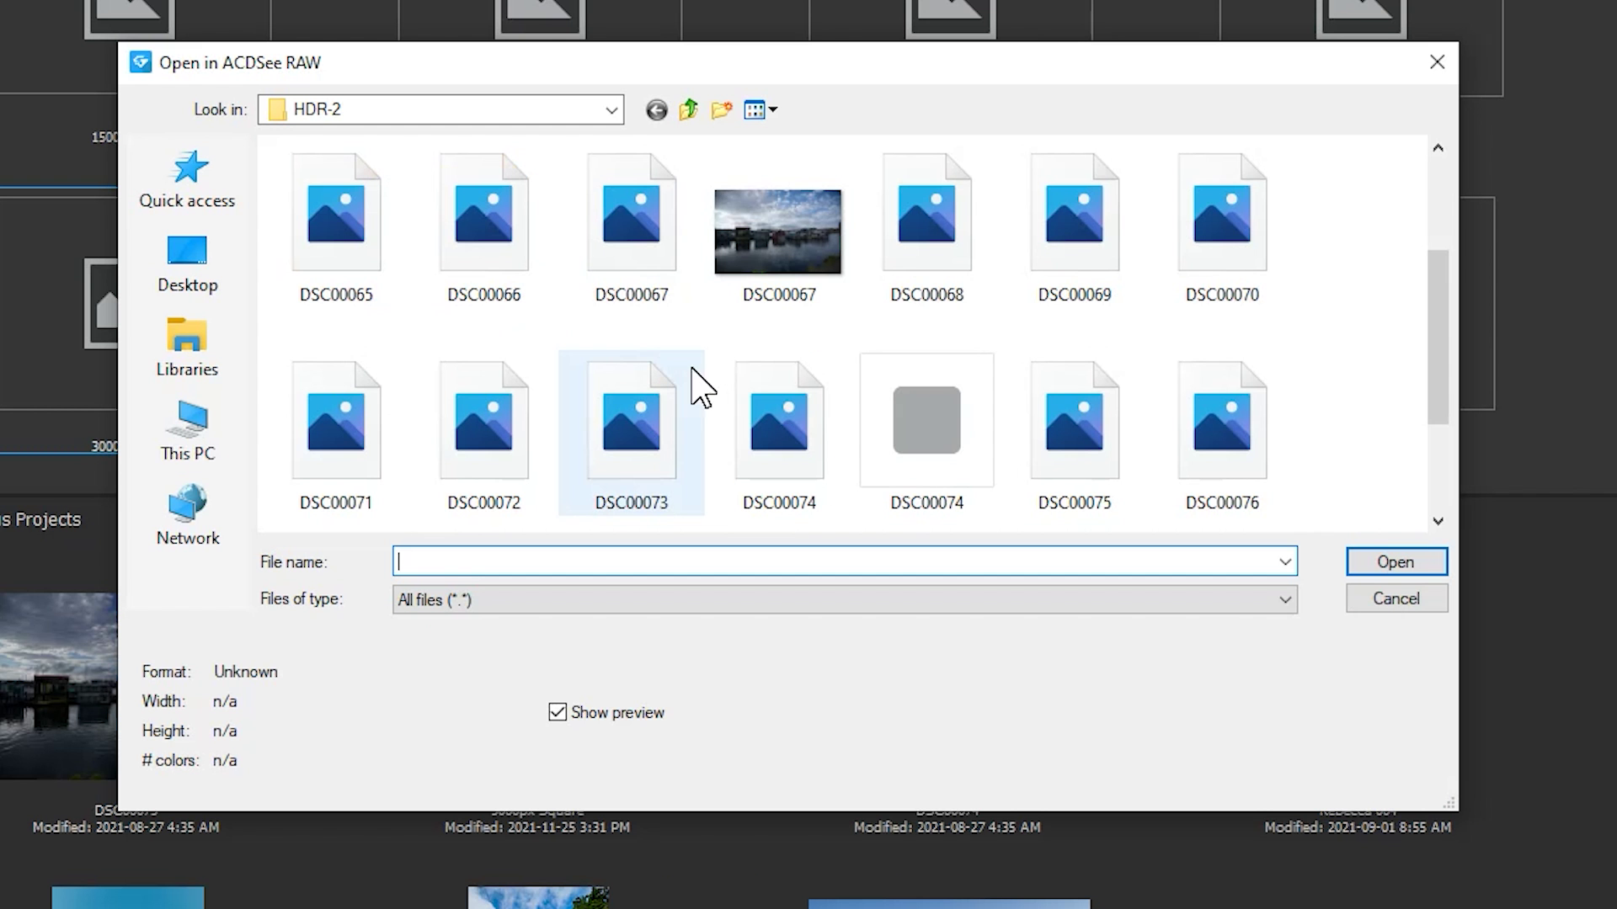
pyautogui.click(653, 429)
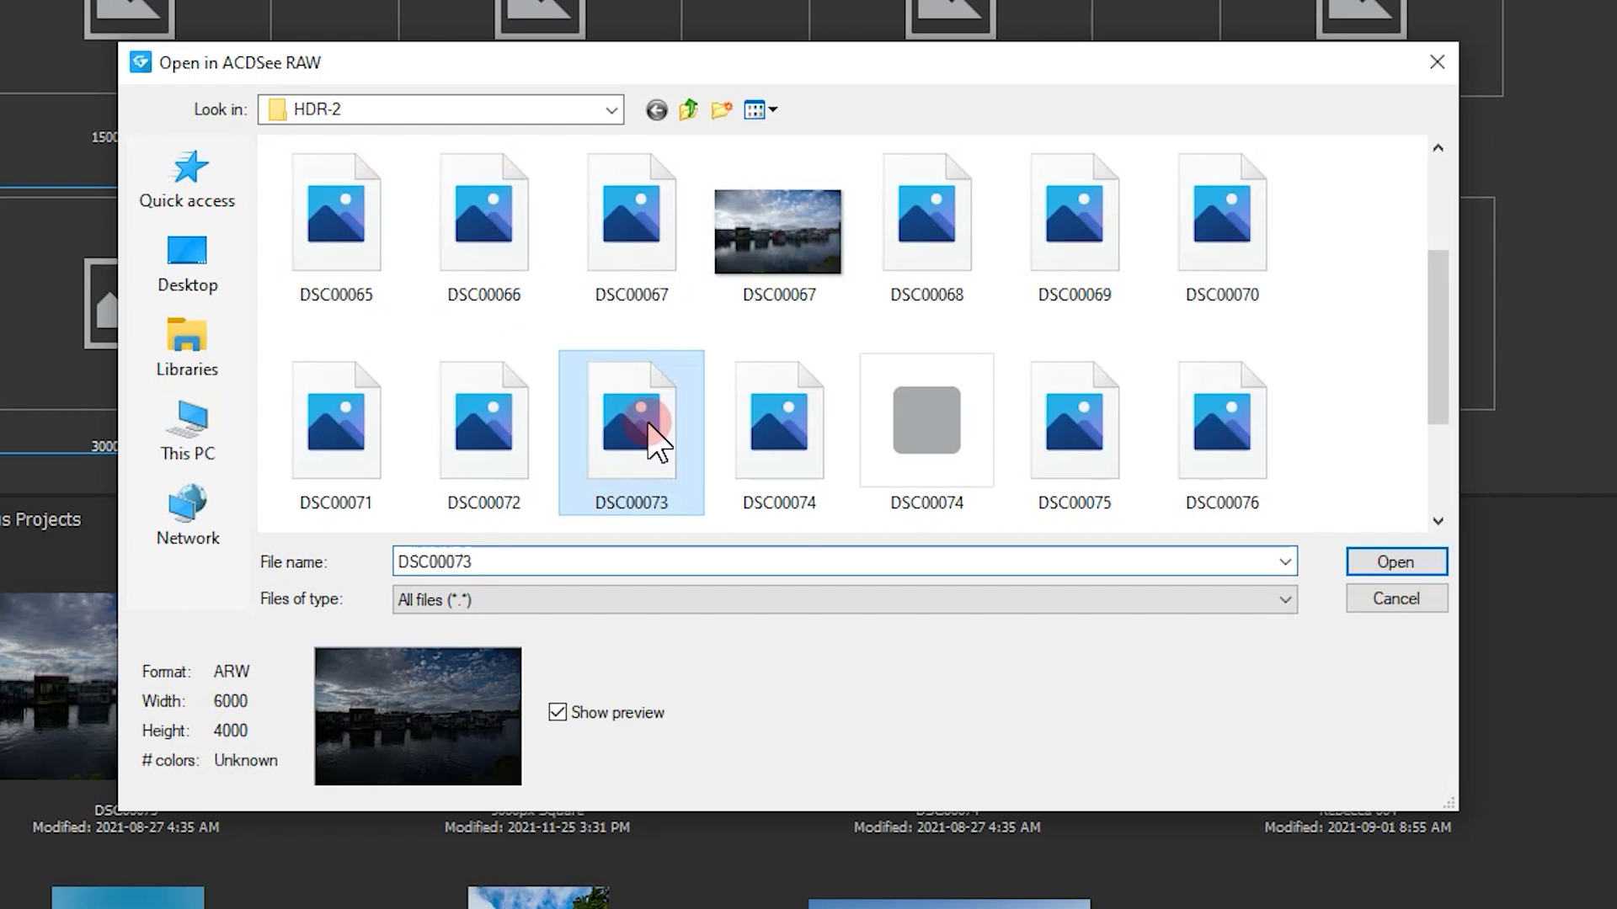
pyautogui.click(1395, 563)
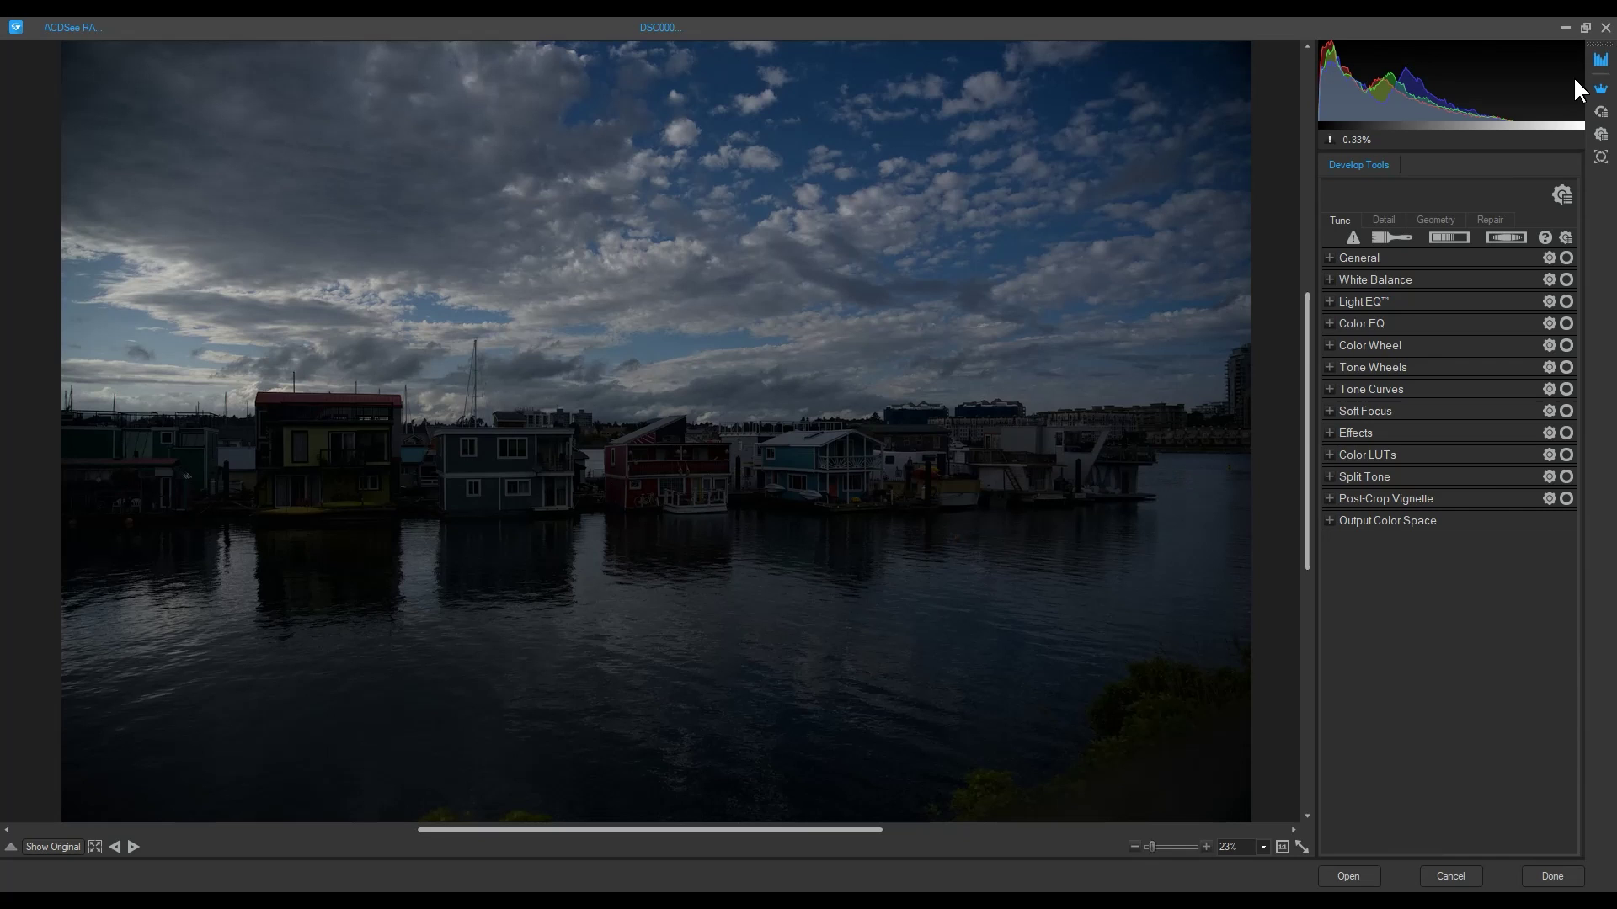
# - Restore and reposition the editor window, zooming the preview in to 26%
pyautogui.click(1585, 27)
pyautogui.moveTo(933, 115); pyautogui.dragTo(918, 163)
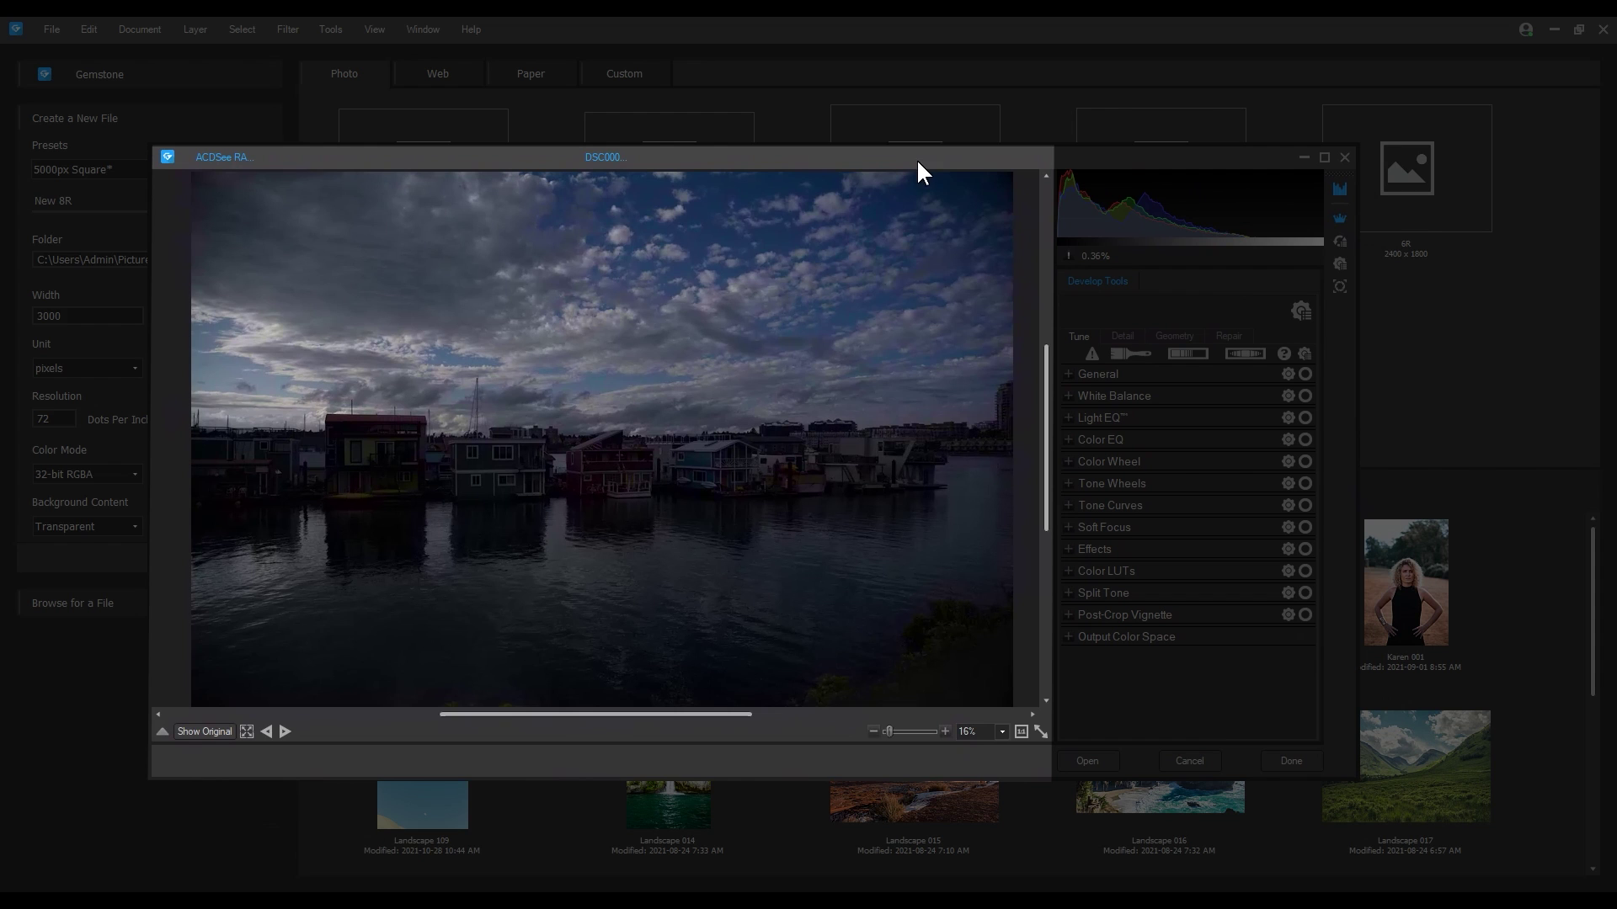
pyautogui.moveTo(887, 730); pyautogui.dragTo(891, 730)
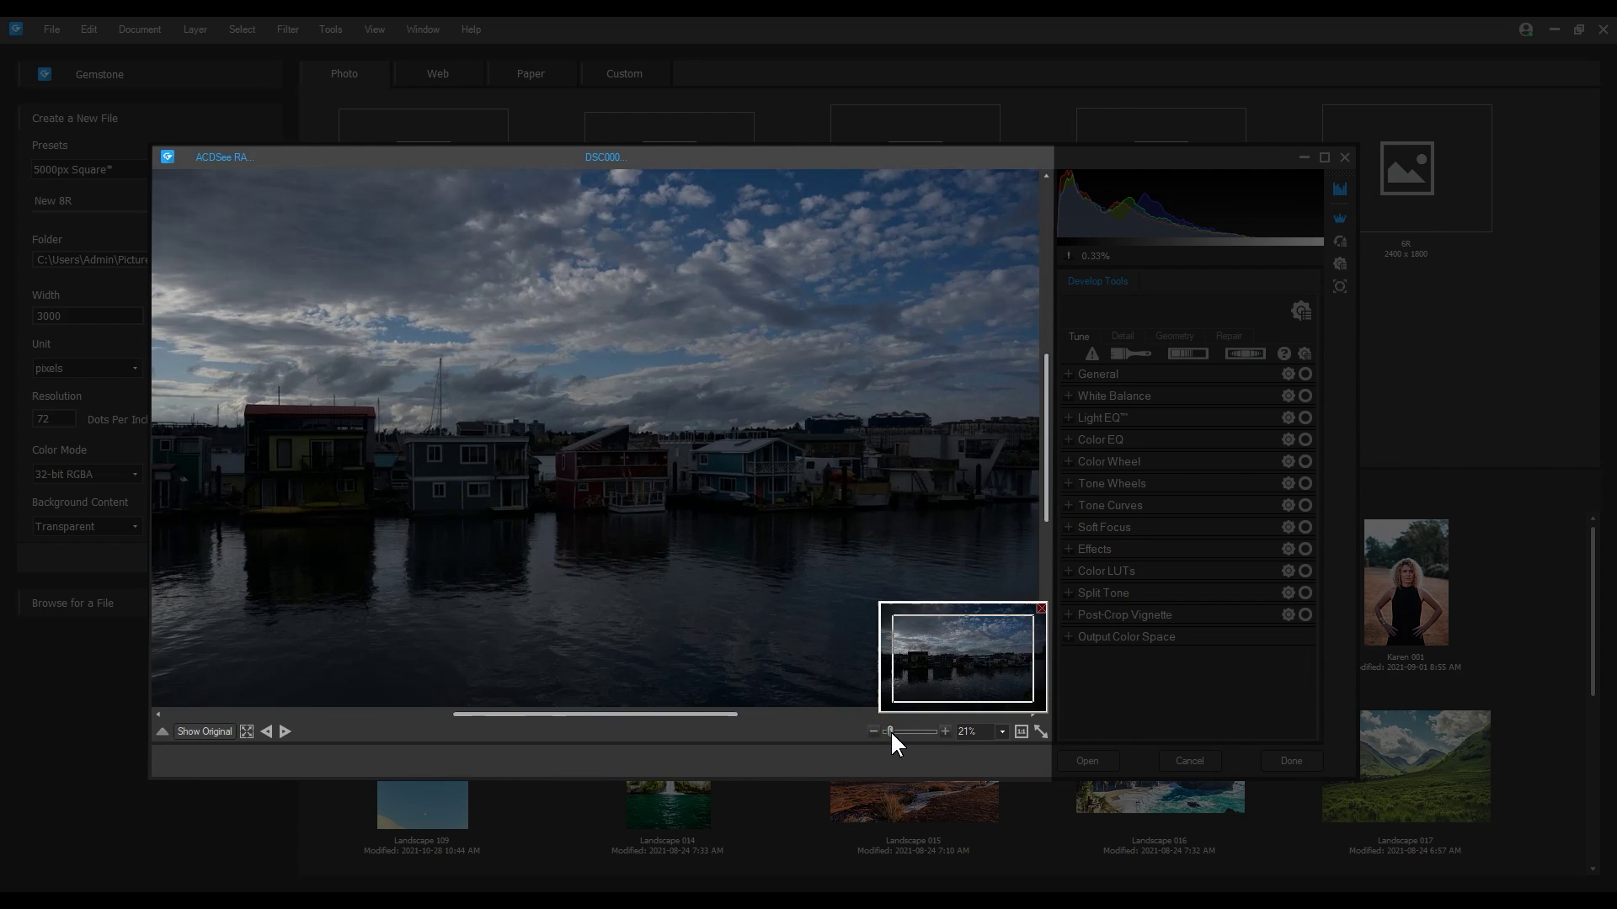
pyautogui.click(943, 731)
# - Keep 26% zoom, then fit the whole photo in view and maximize the editor
pyautogui.click(1001, 731)
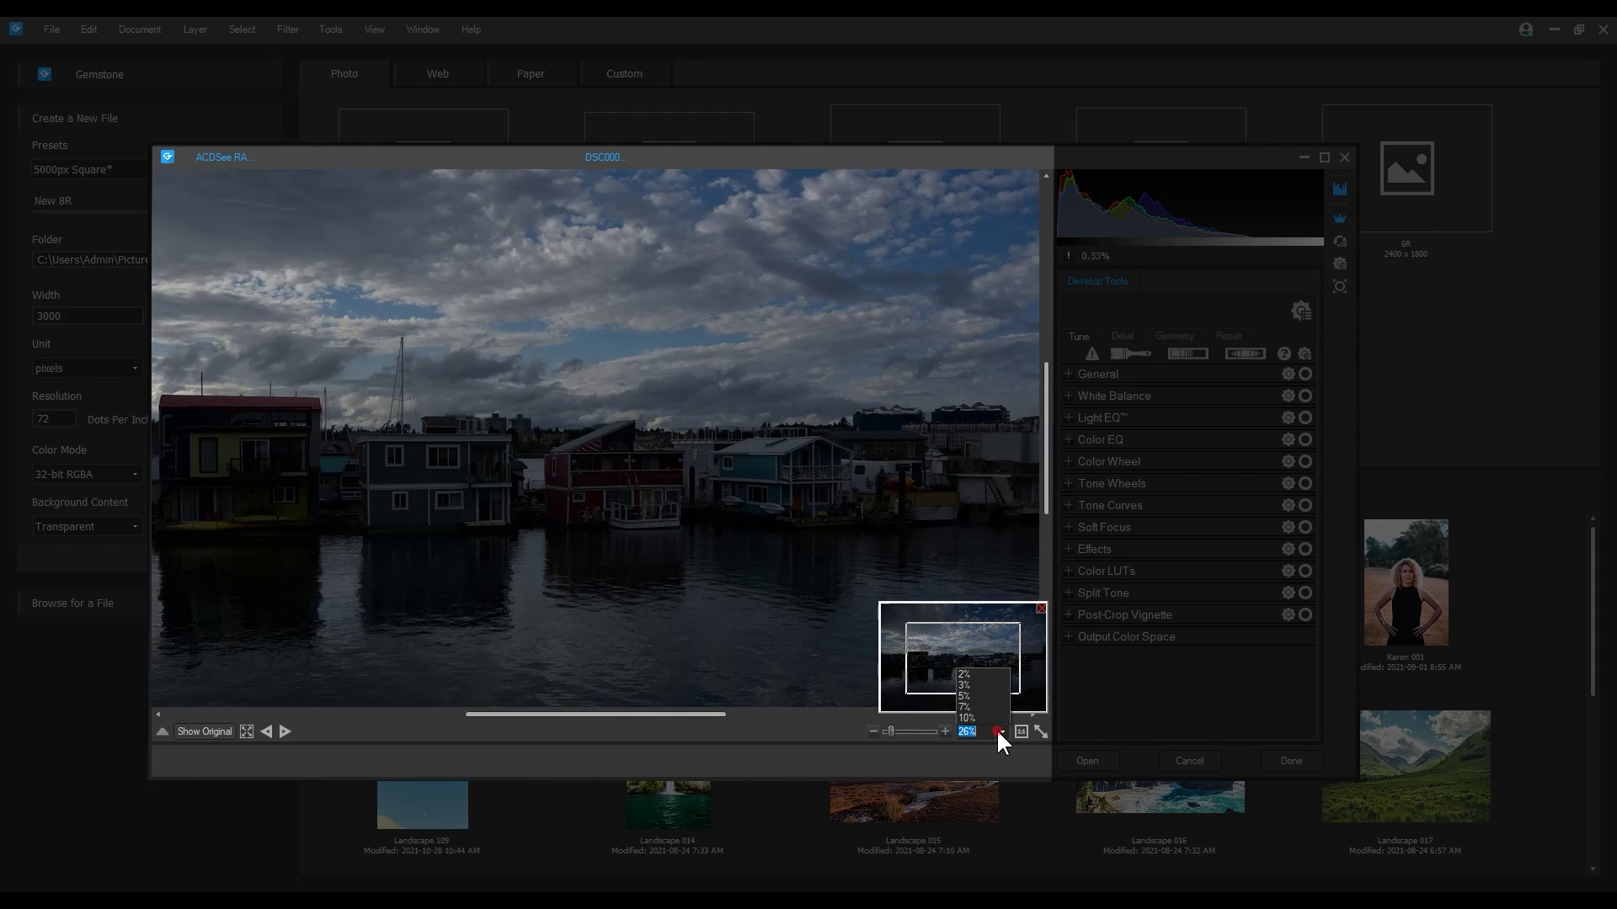
pyautogui.click(1001, 729)
pyautogui.click(1040, 729)
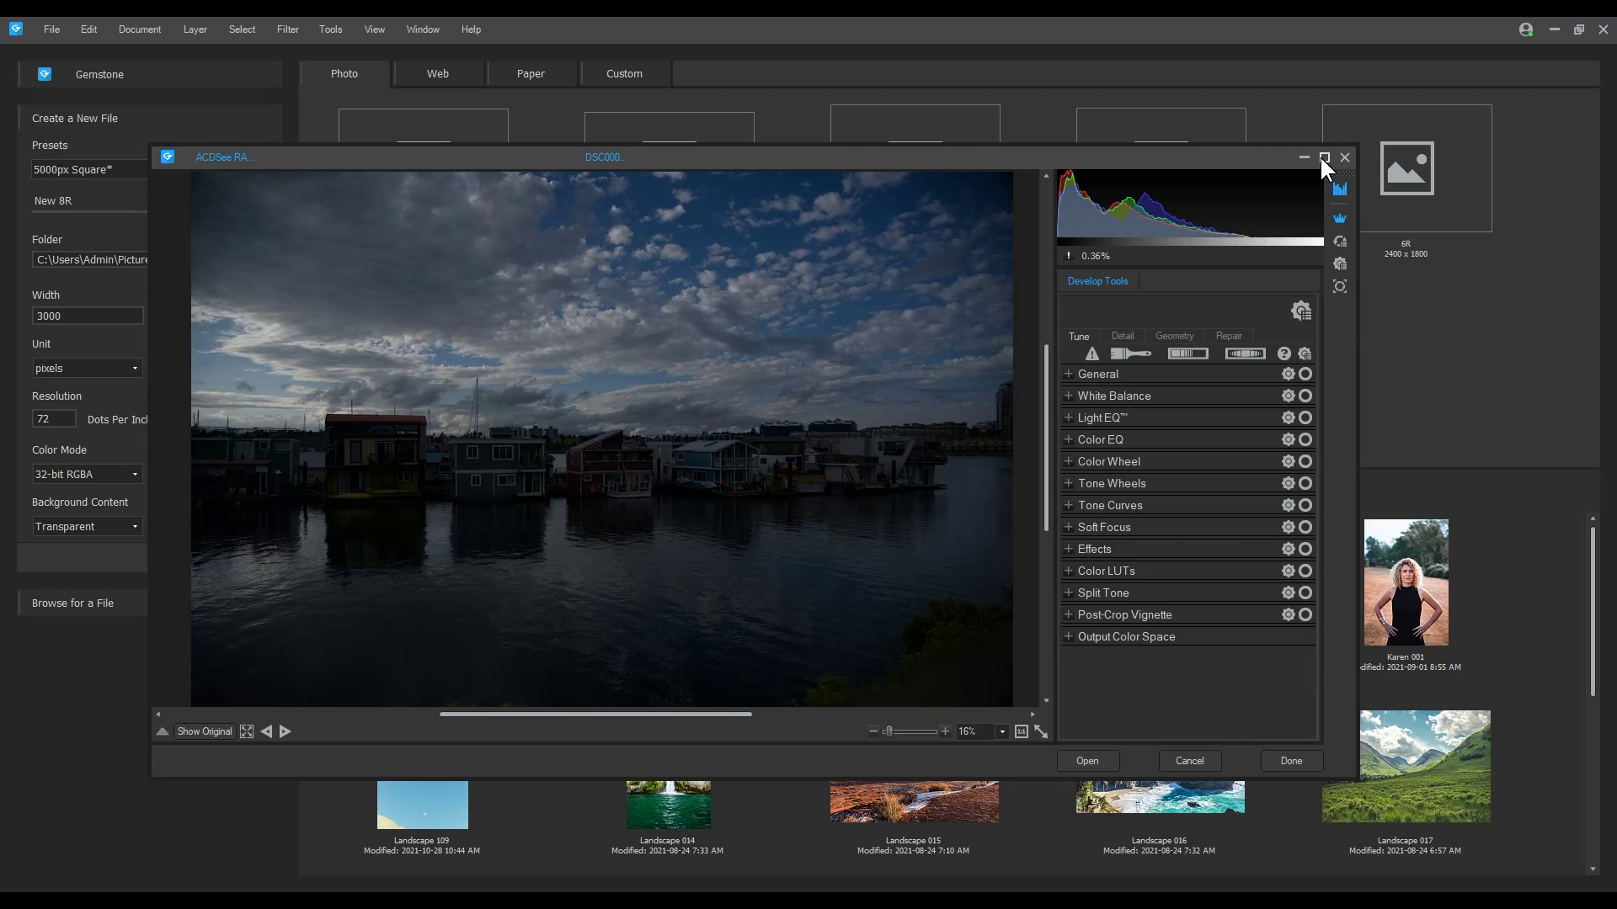
pyautogui.click(1323, 158)
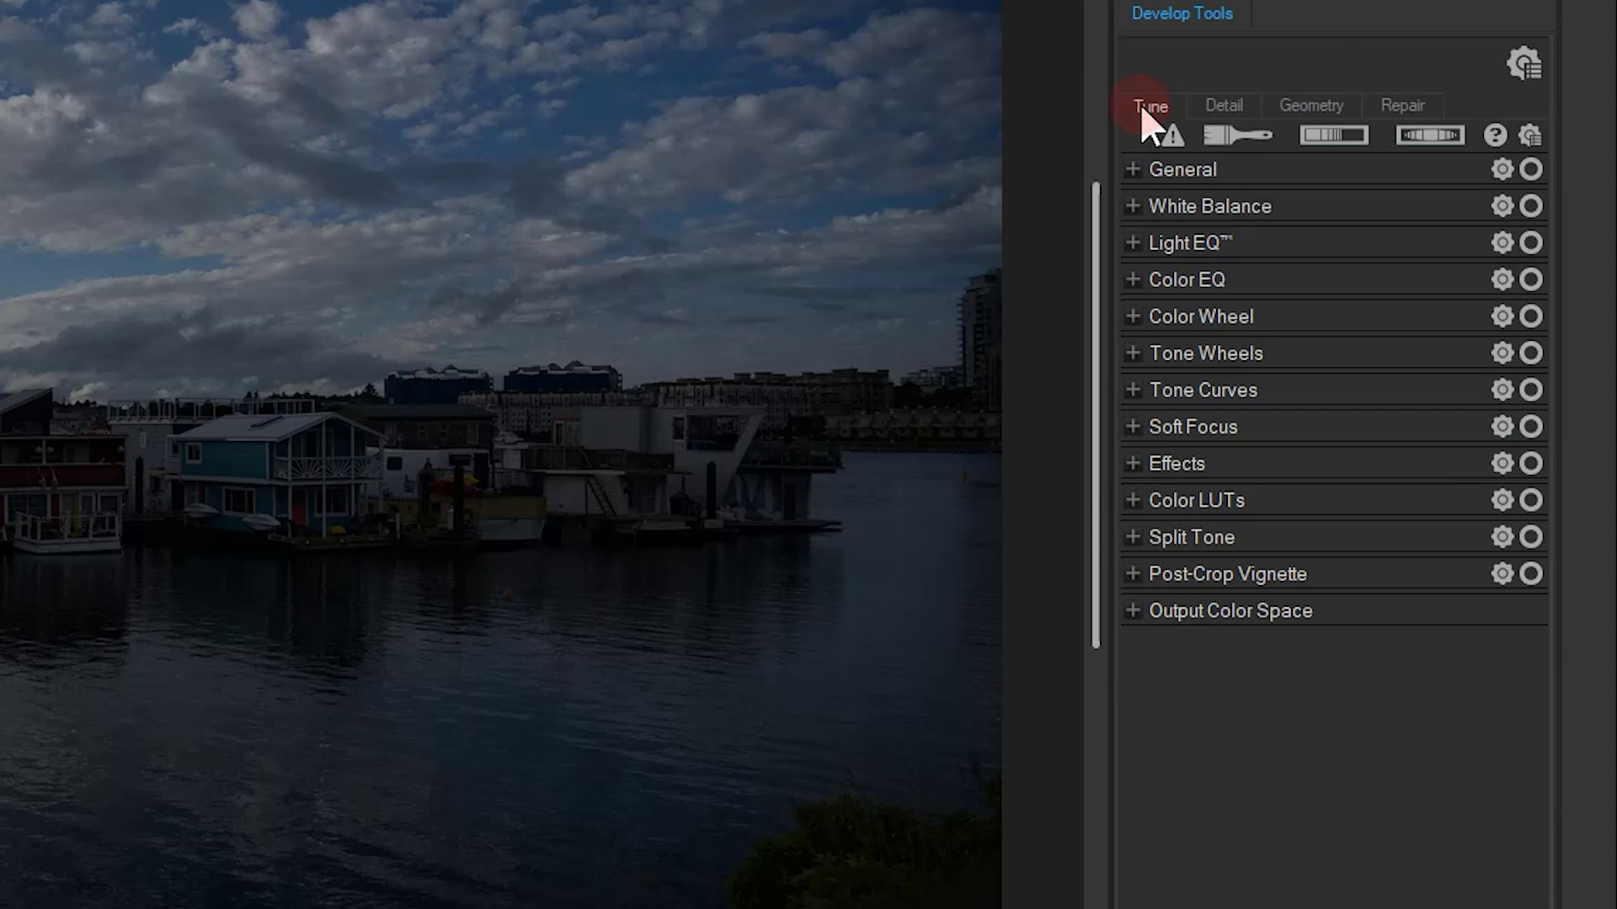
# - Set Light EQ to Shadows 38, Midtones -21 and Highlights 39
pyautogui.click(1135, 246)
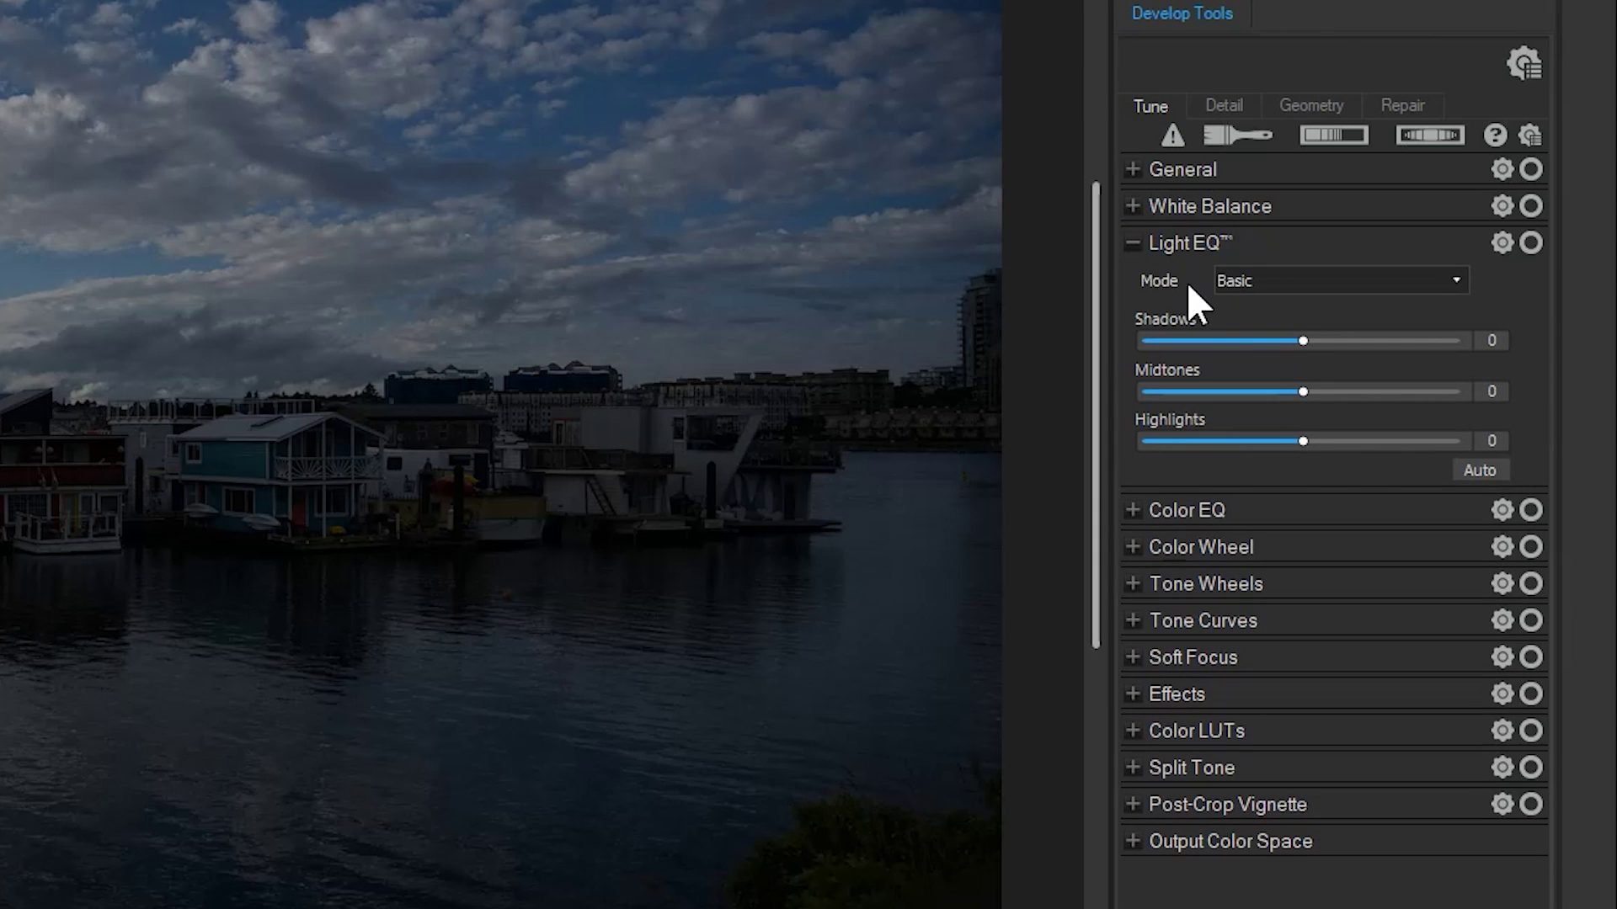
pyautogui.moveTo(1305, 341); pyautogui.dragTo(1342, 342)
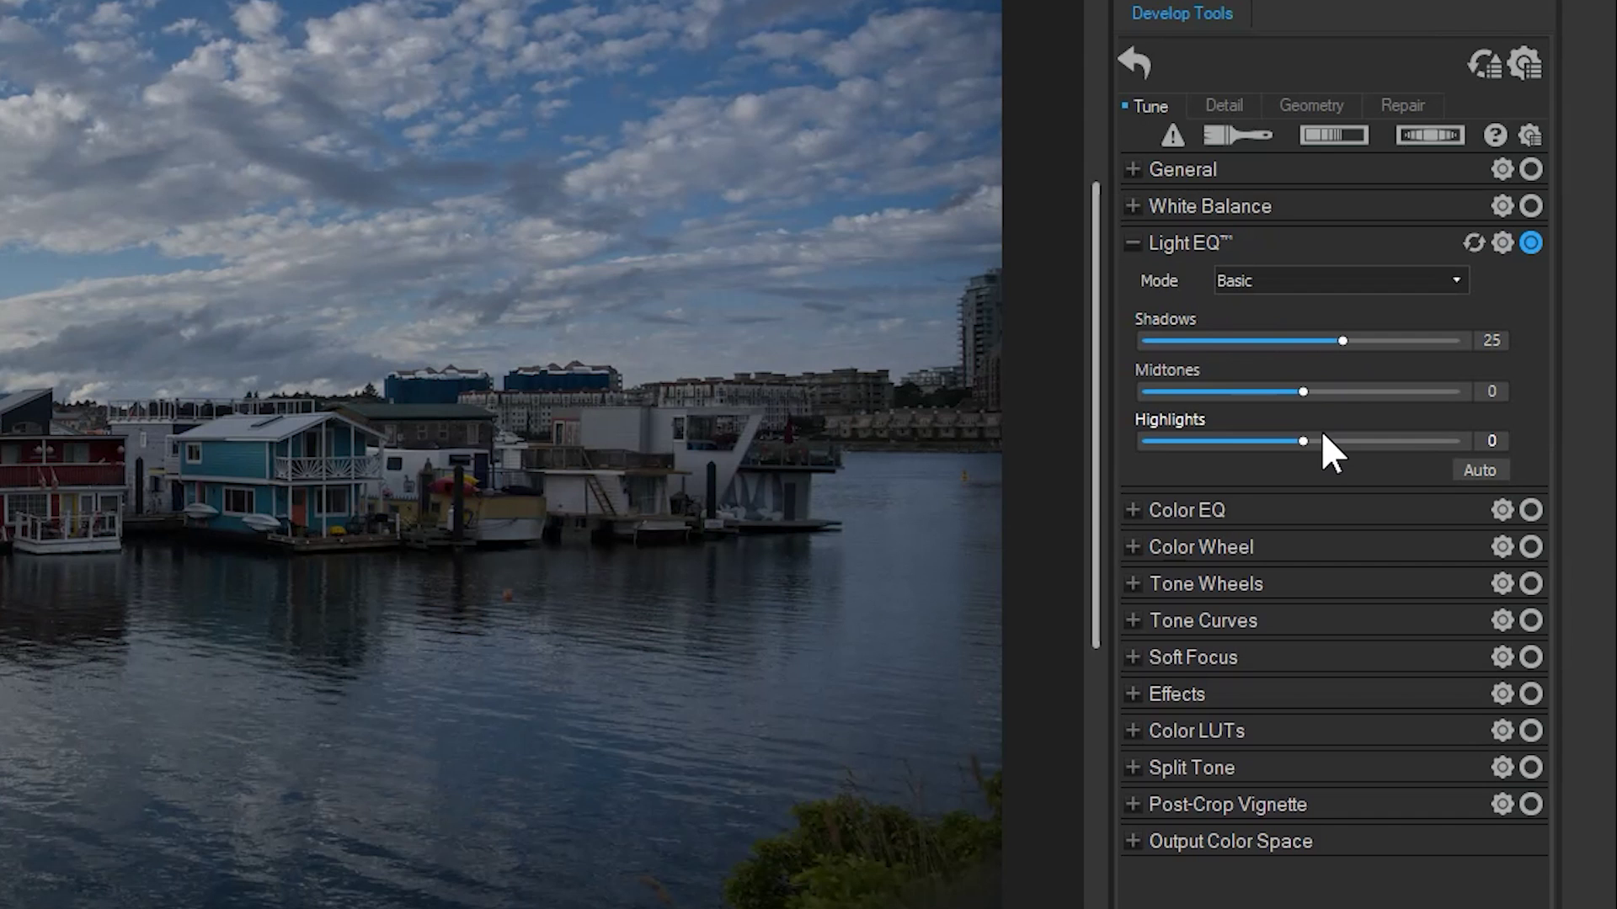
pyautogui.moveTo(1303, 392); pyautogui.dragTo(1375, 441)
pyautogui.moveTo(1343, 340); pyautogui.dragTo(1364, 340)
pyautogui.moveTo(1374, 440); pyautogui.dragTo(1365, 440)
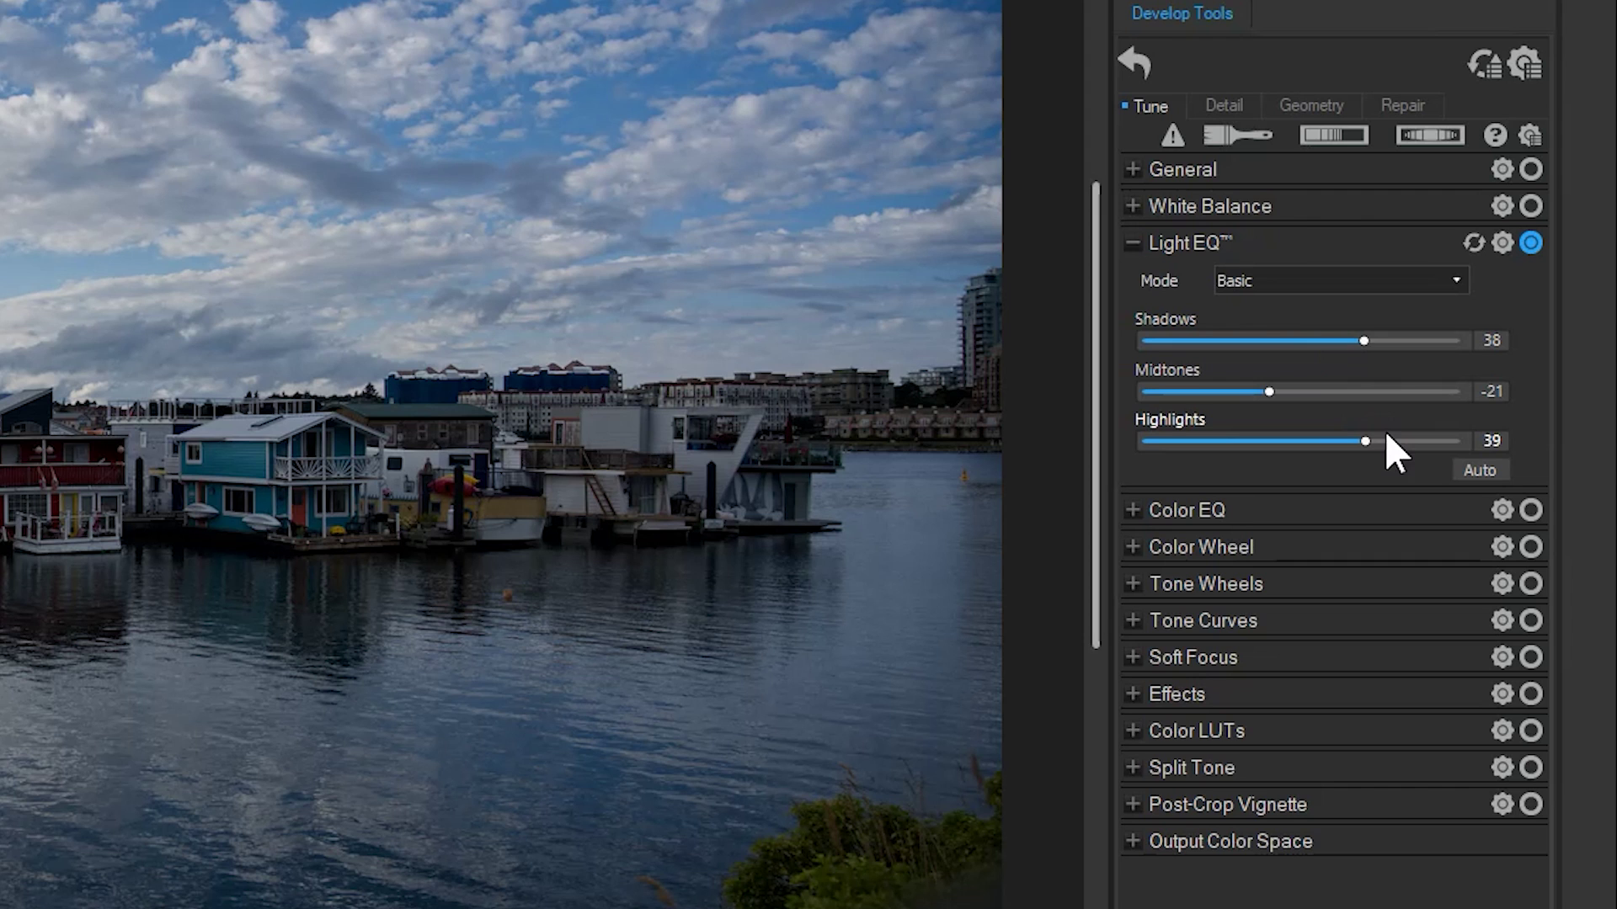
pyautogui.click(1134, 243)
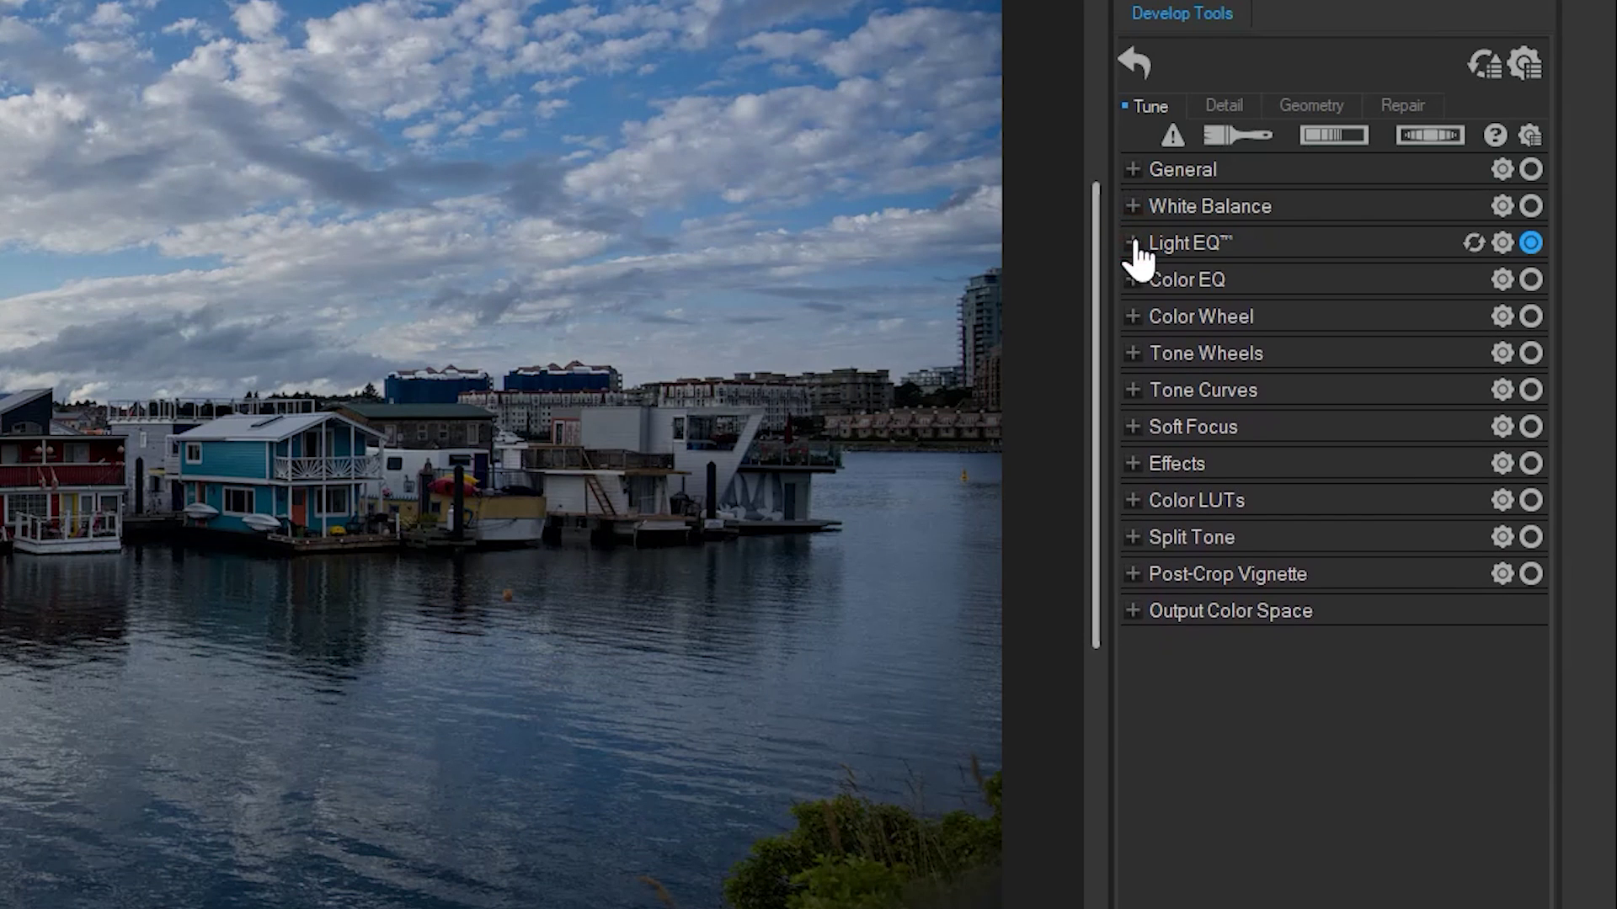
# - Bow the RGB tone curve upward with added points, then compare with the original
pyautogui.click(1134, 390)
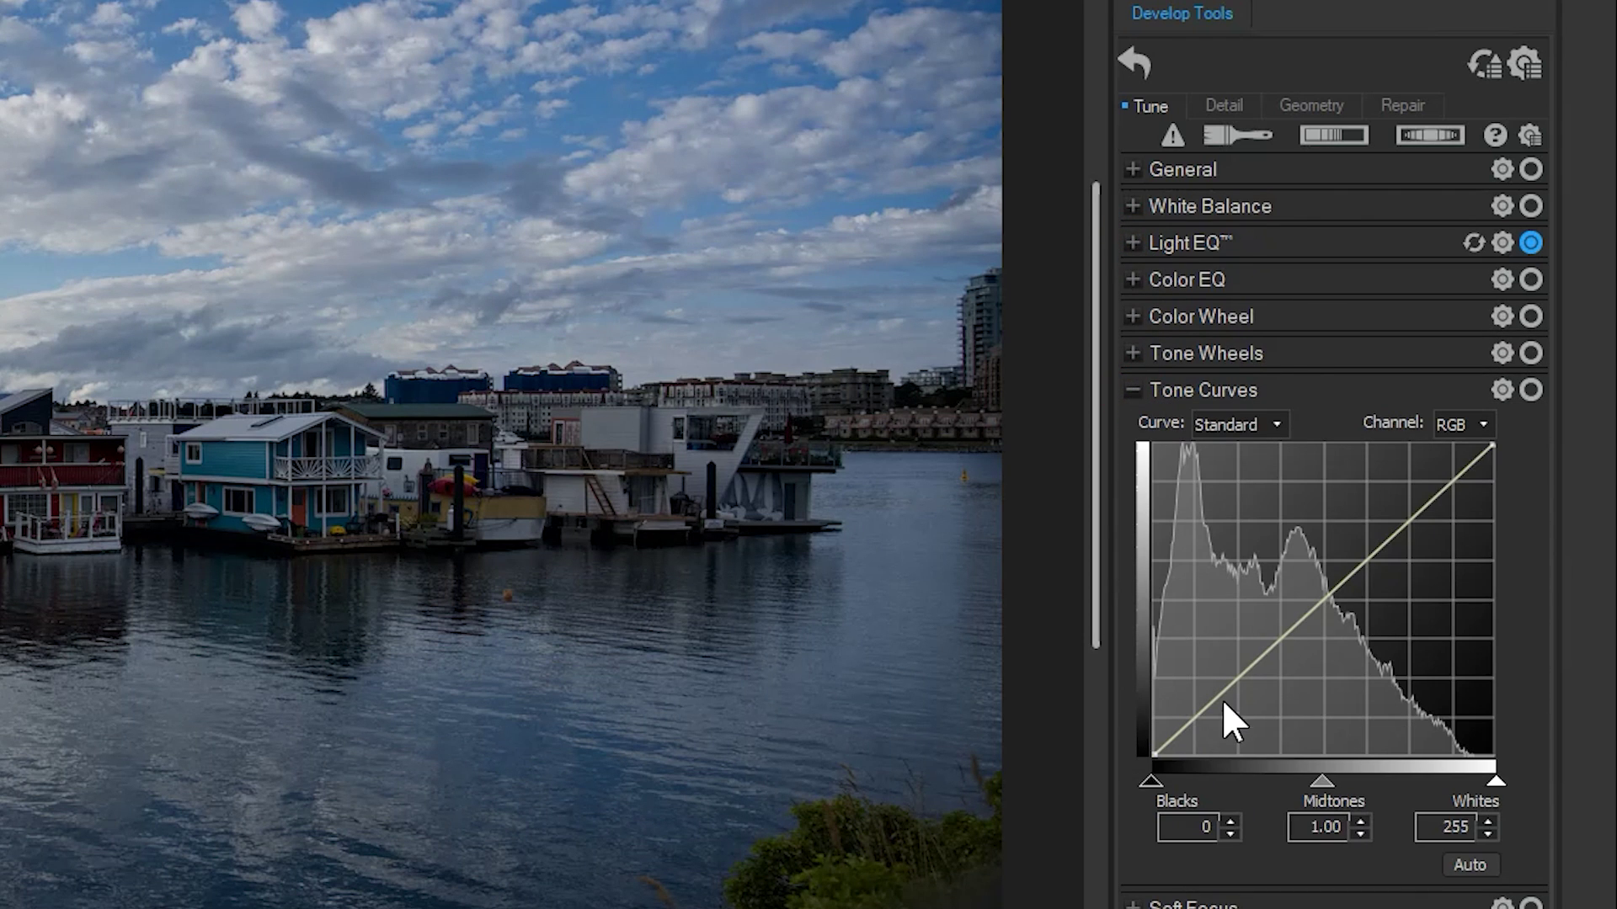
pyautogui.moveTo(1240, 674); pyautogui.dragTo(1237, 691)
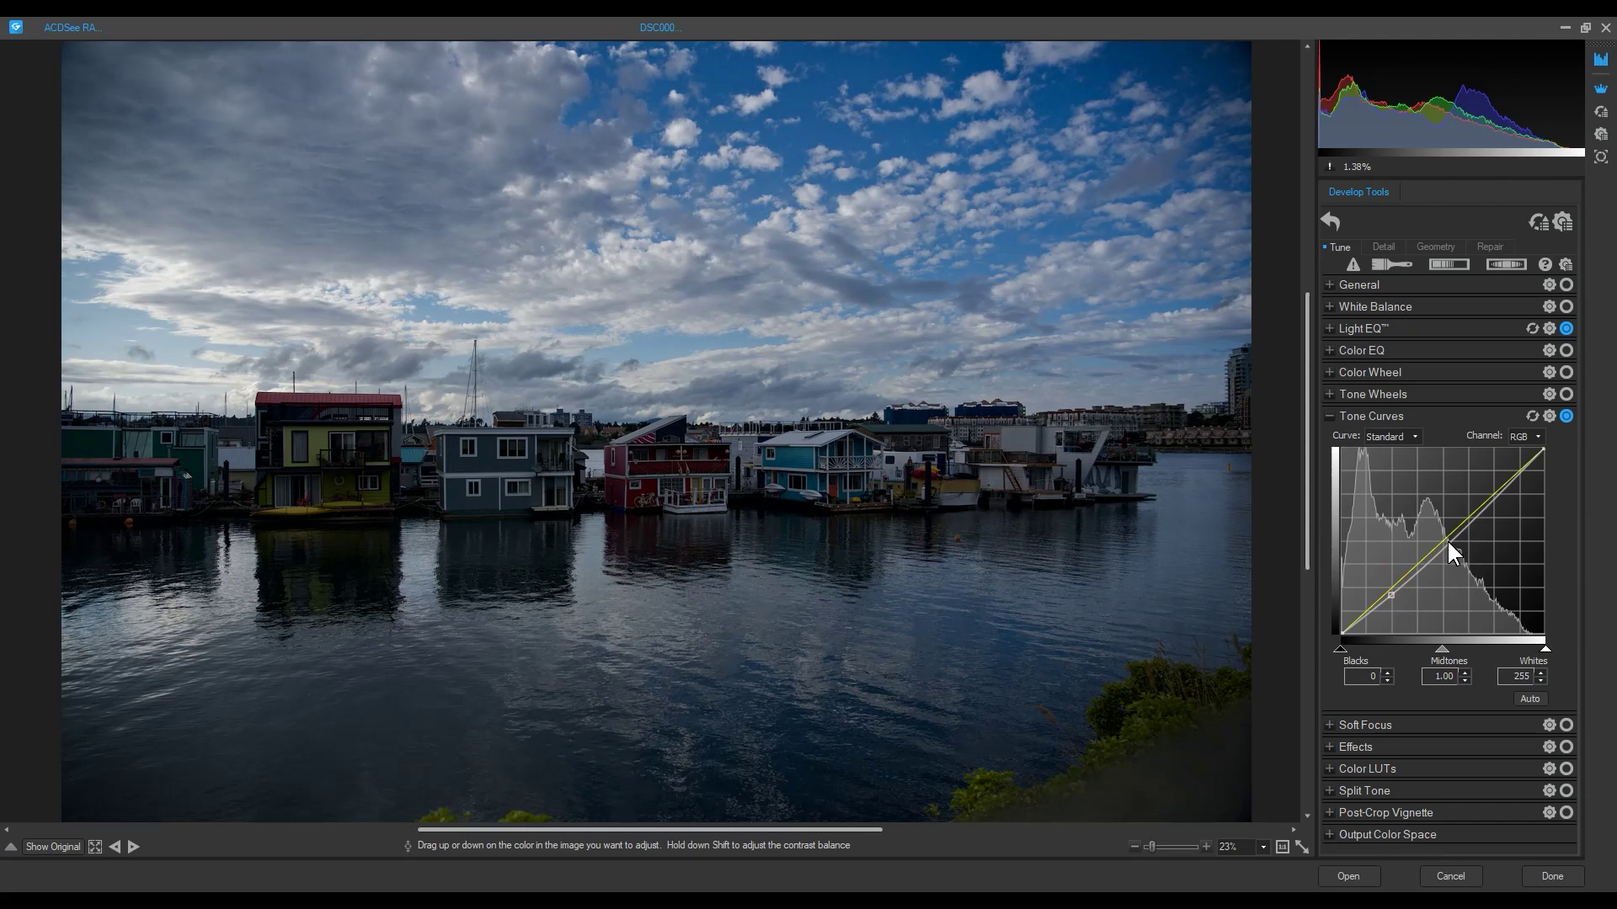
pyautogui.click(1443, 542)
pyautogui.moveTo(1494, 491); pyautogui.dragTo(1494, 484)
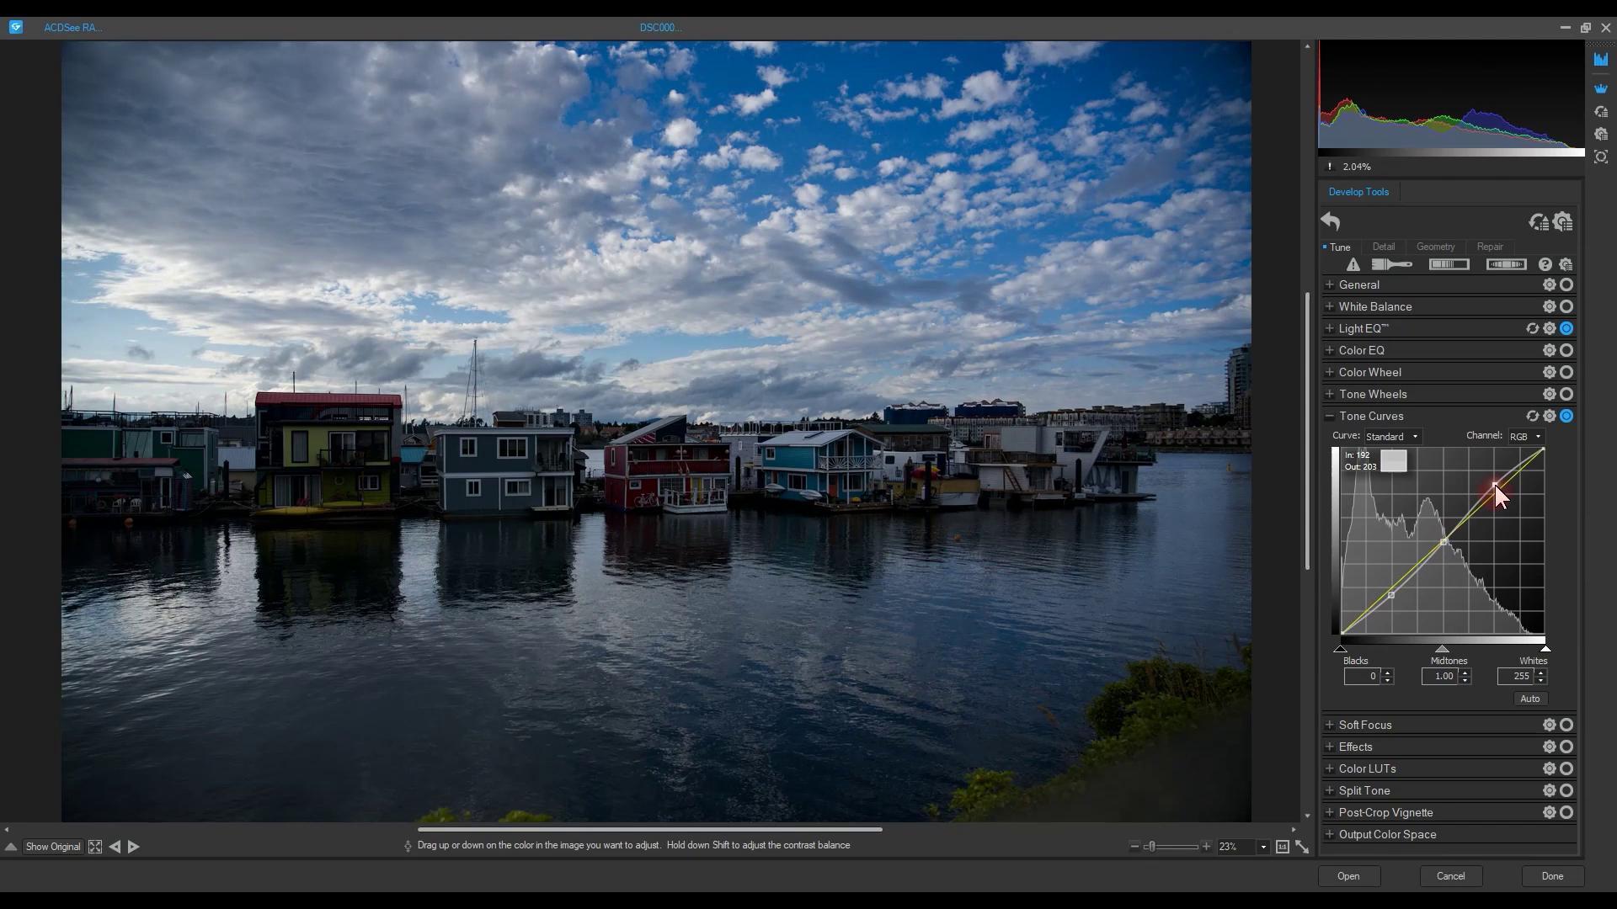
pyautogui.click(42, 844)
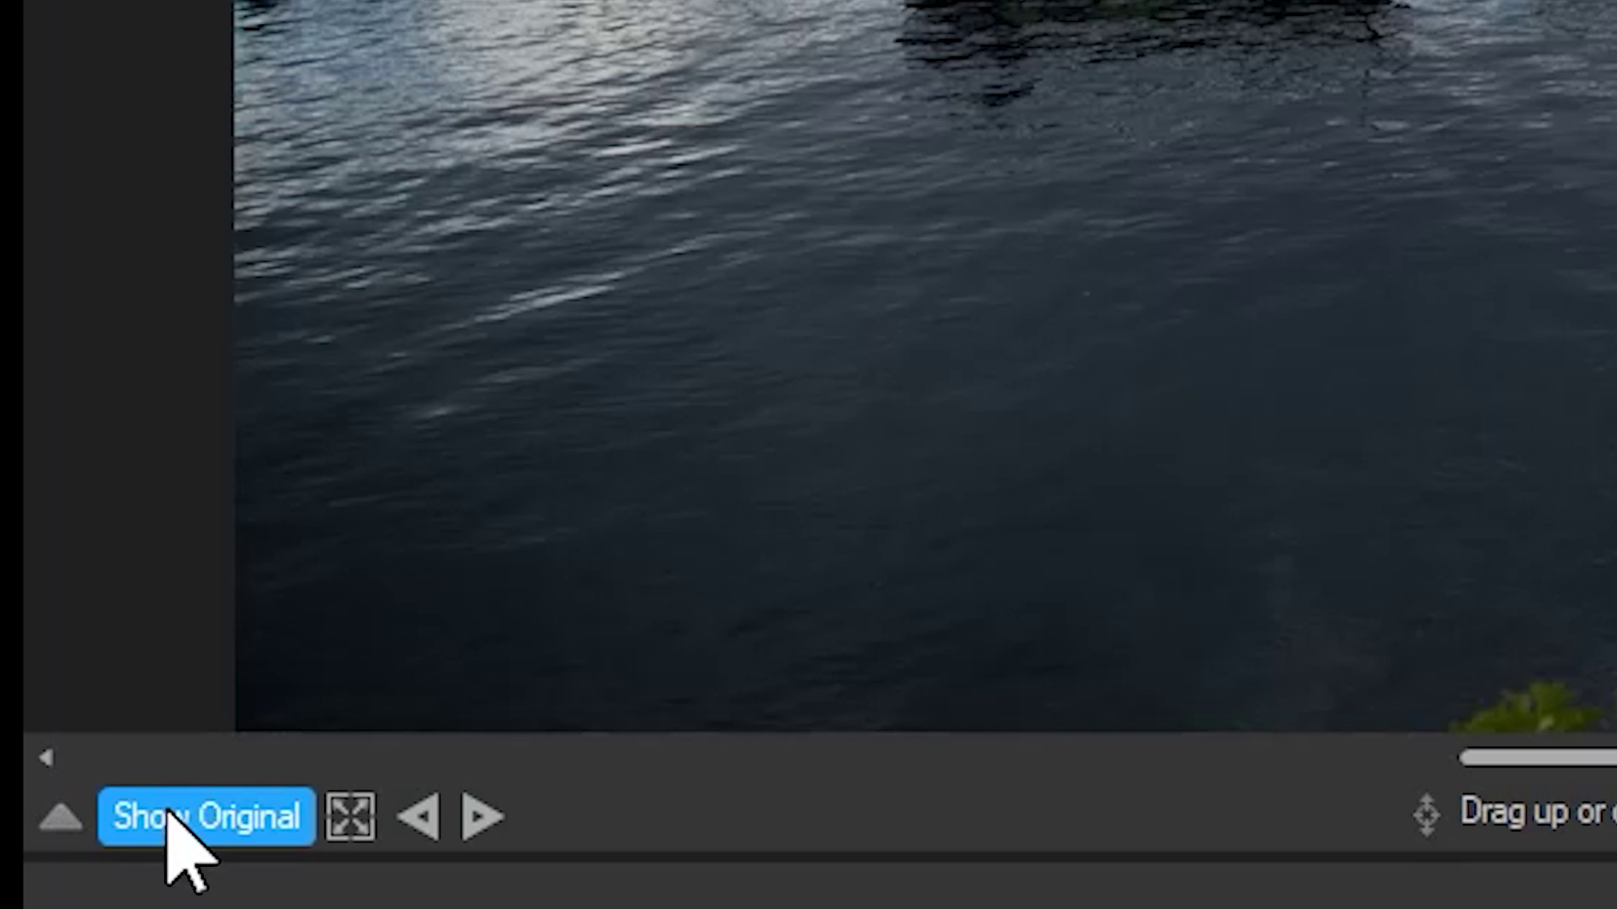
pyautogui.click(173, 821)
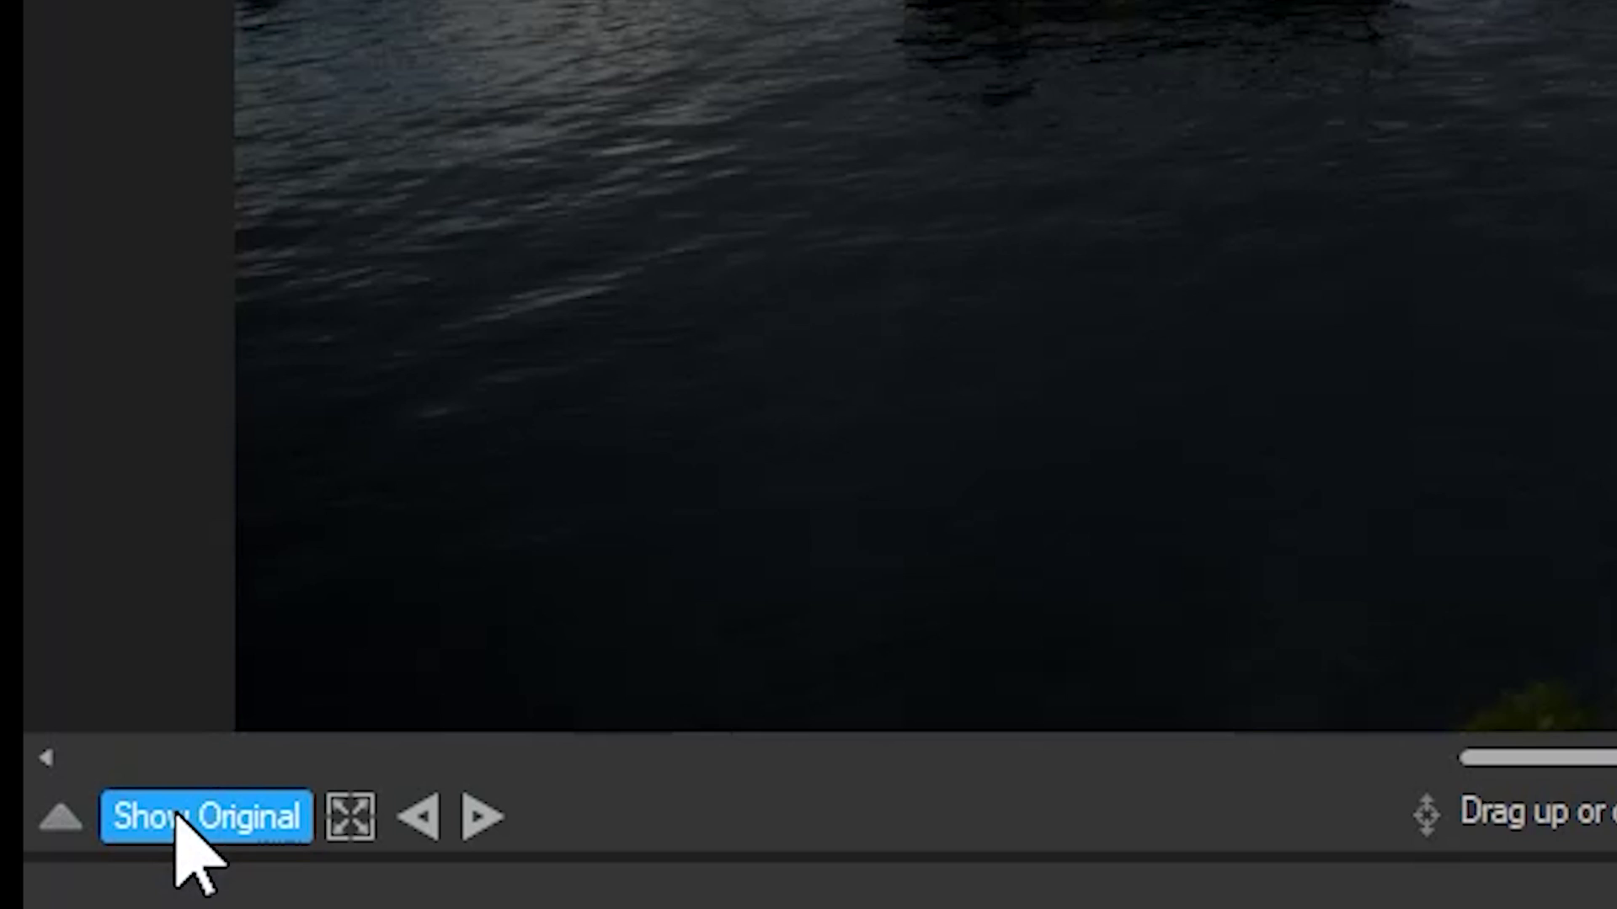
# - Return to the adjusted view, collapse Tone Curves, and browse Detail and Geometry to Repair
pyautogui.click(176, 815)
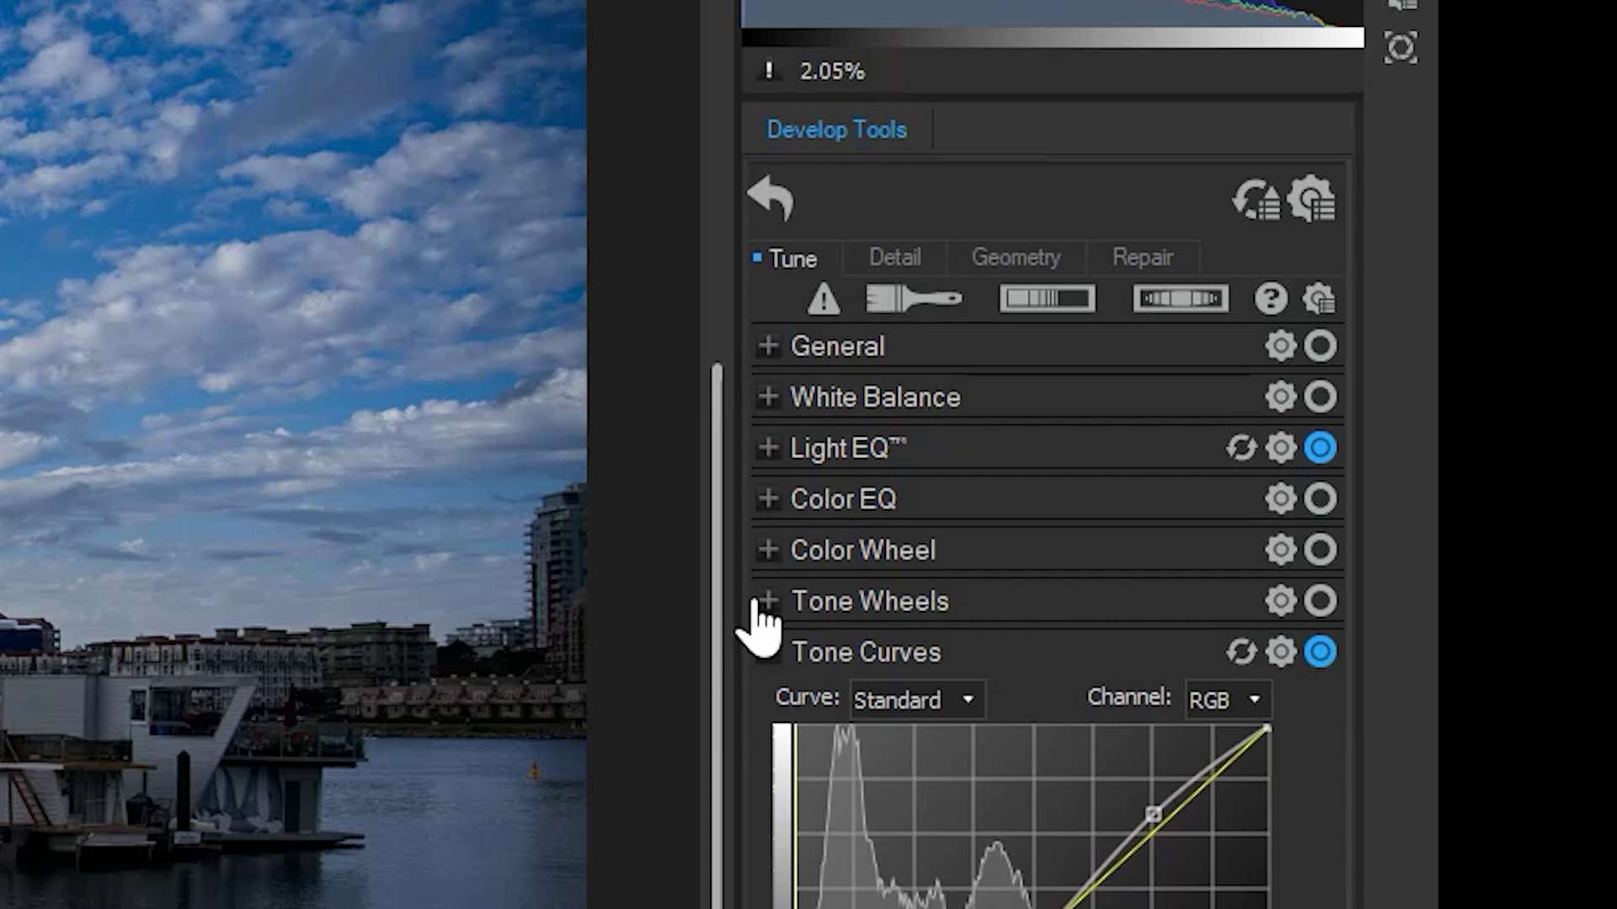
pyautogui.click(768, 653)
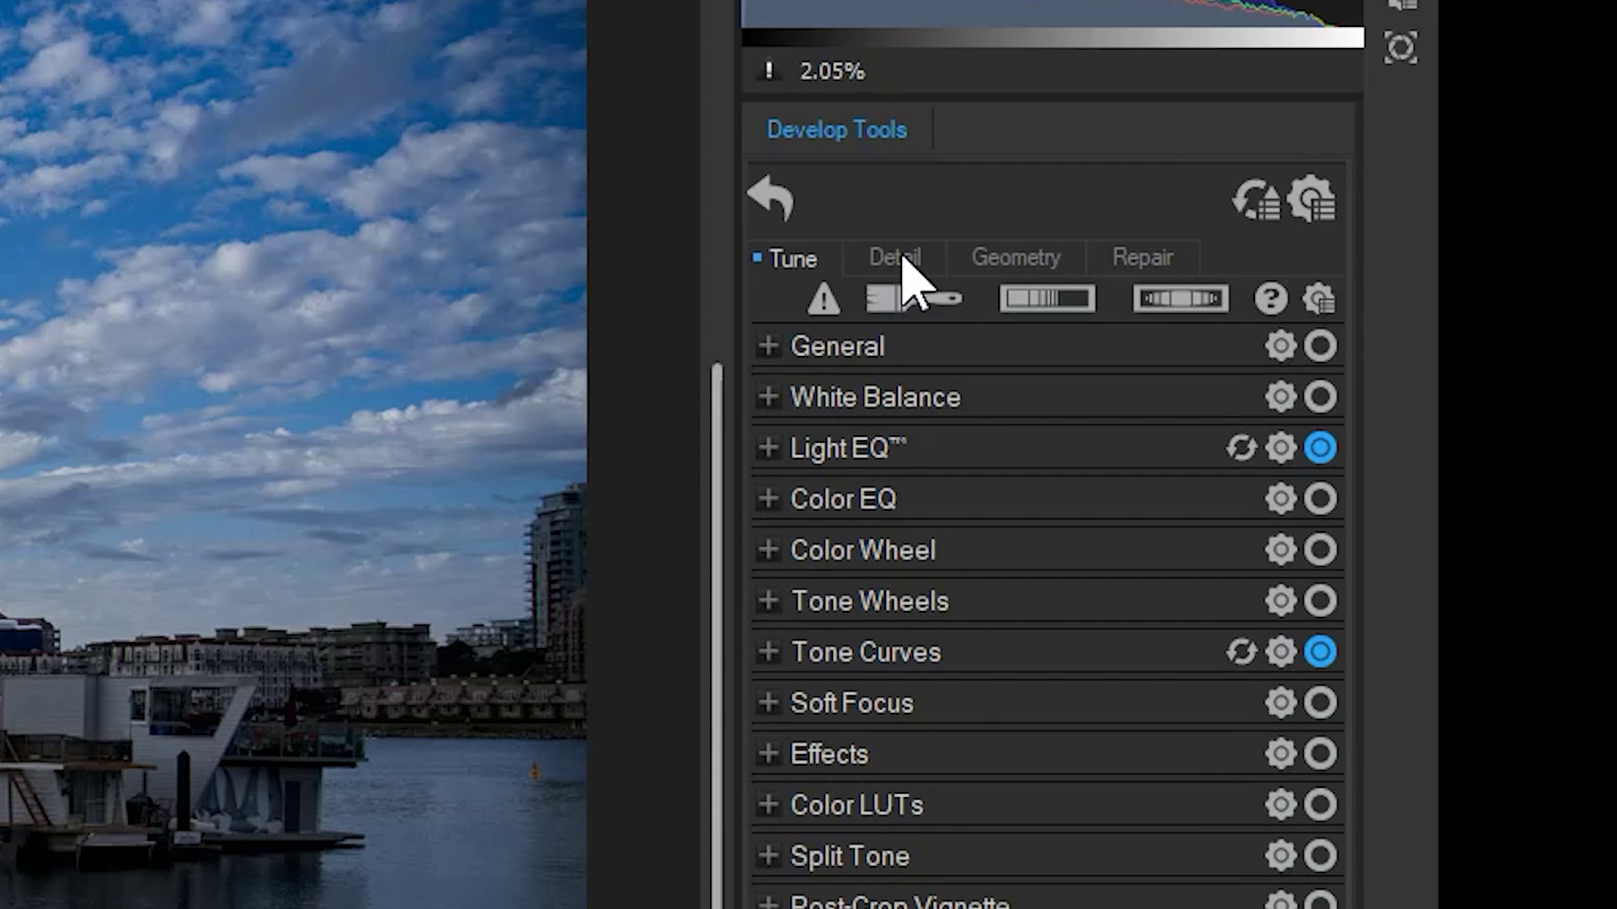
pyautogui.click(898, 258)
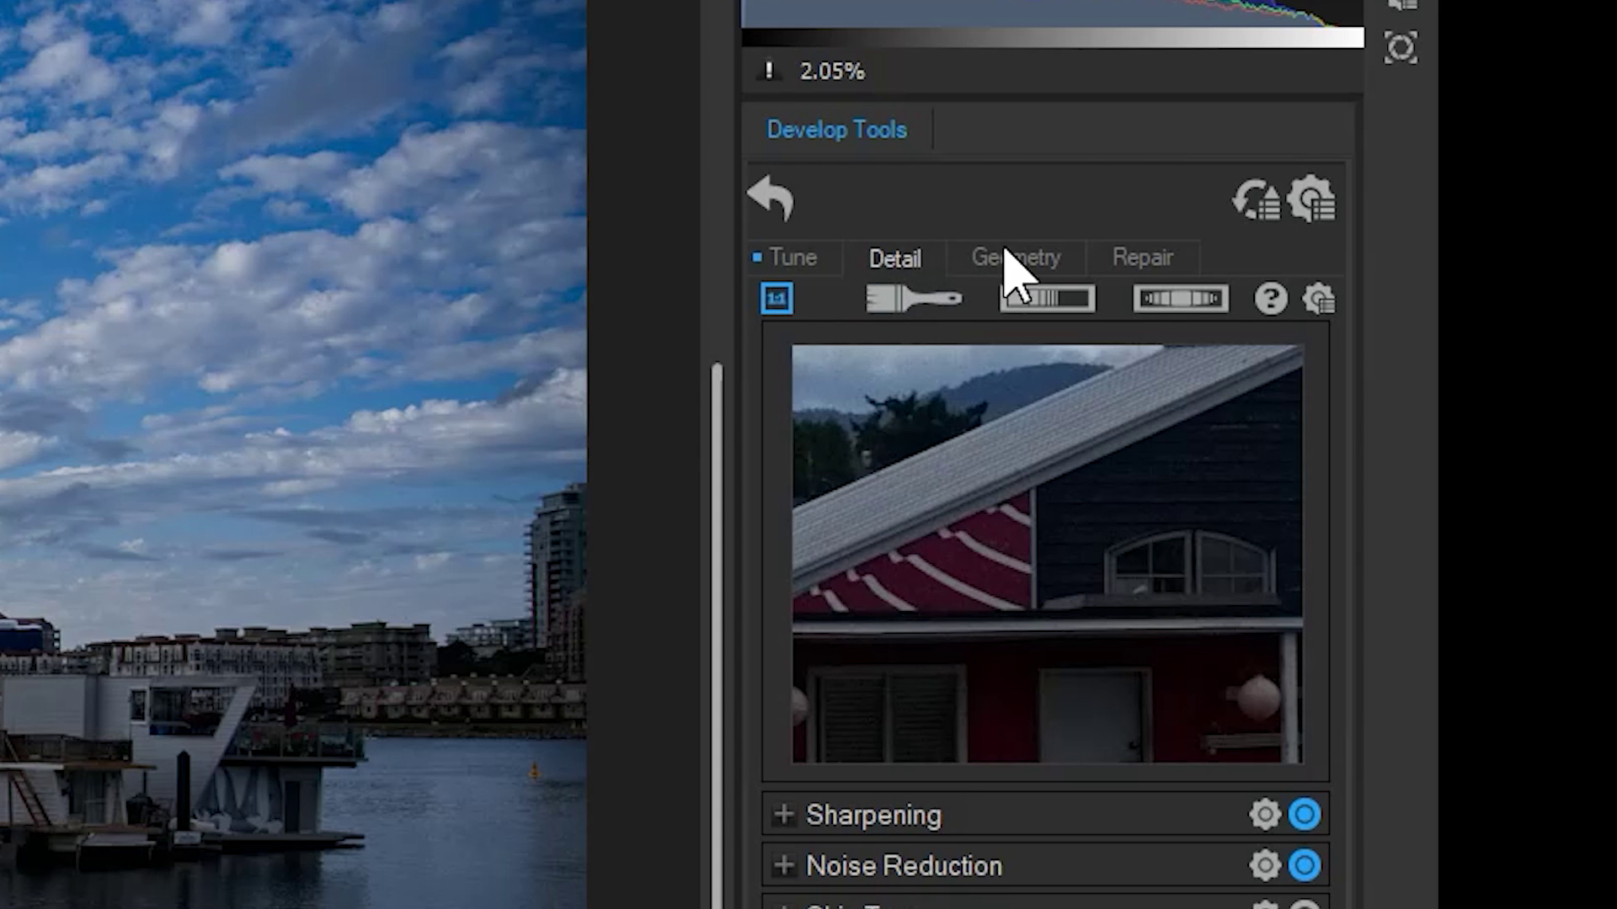
pyautogui.click(1035, 259)
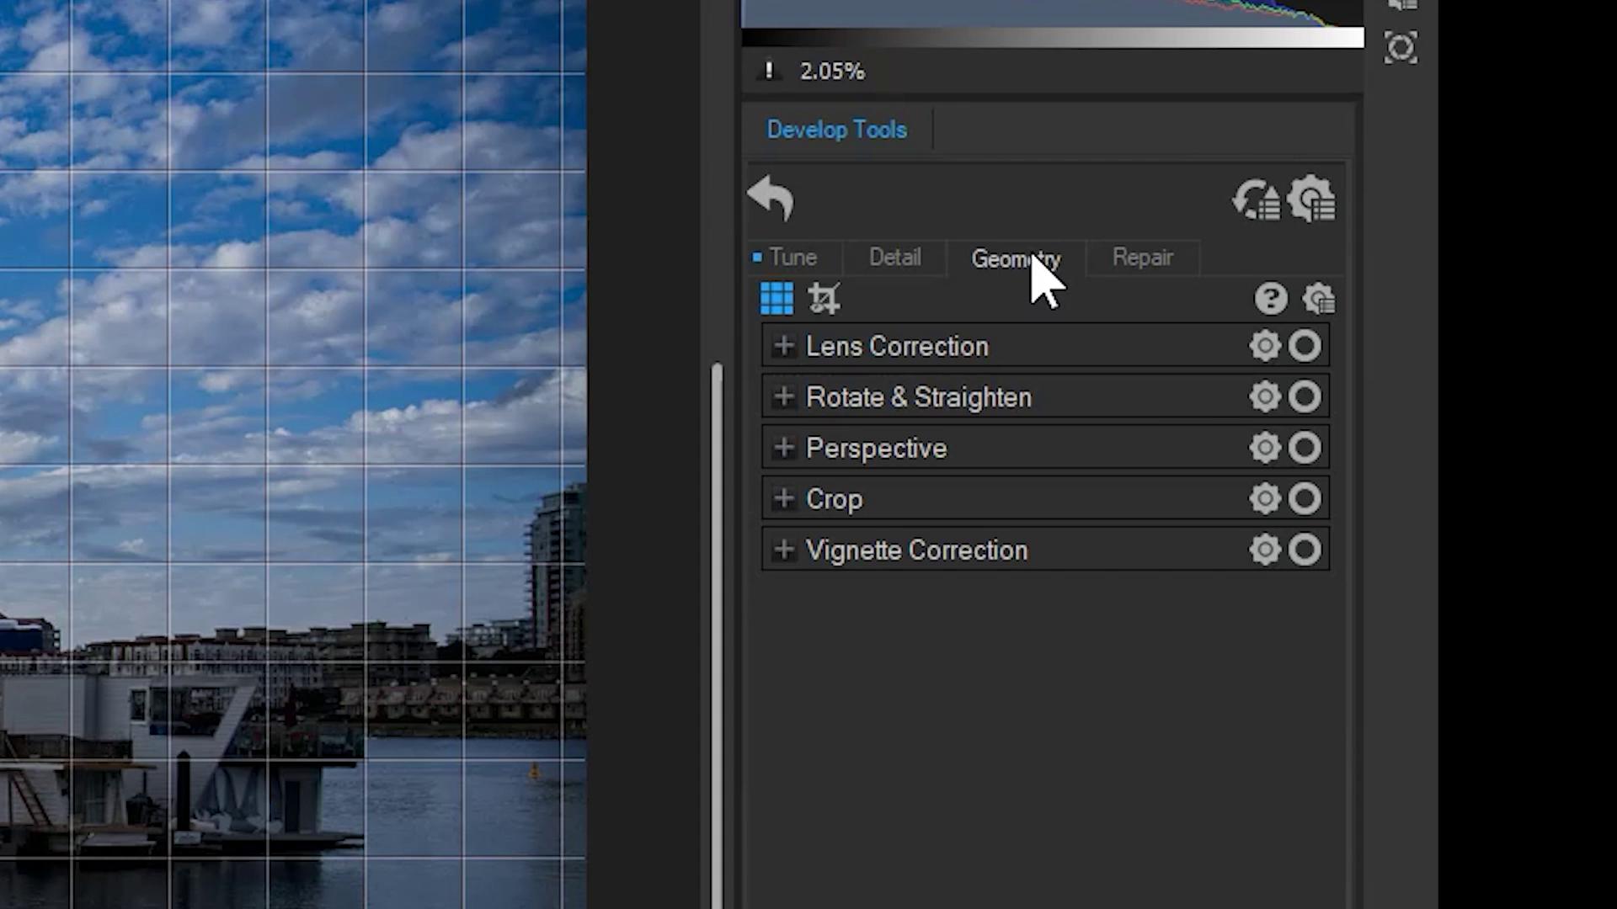
pyautogui.click(1139, 259)
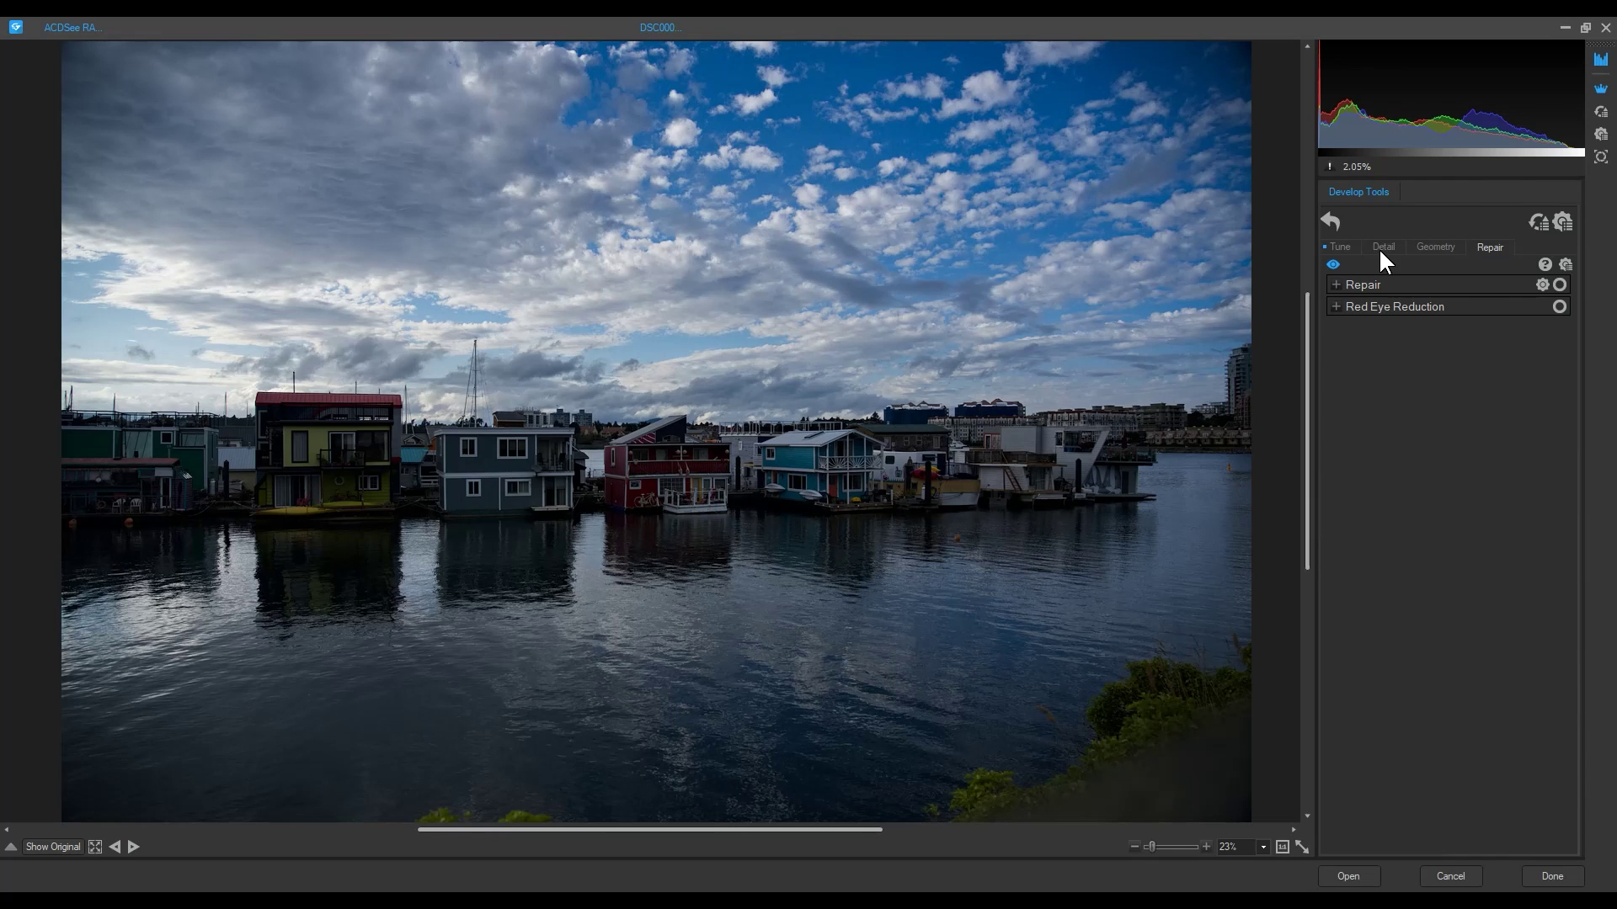
# - Back on Tune, toggle Light EQ off and on again to compare its effect
pyautogui.click(1338, 248)
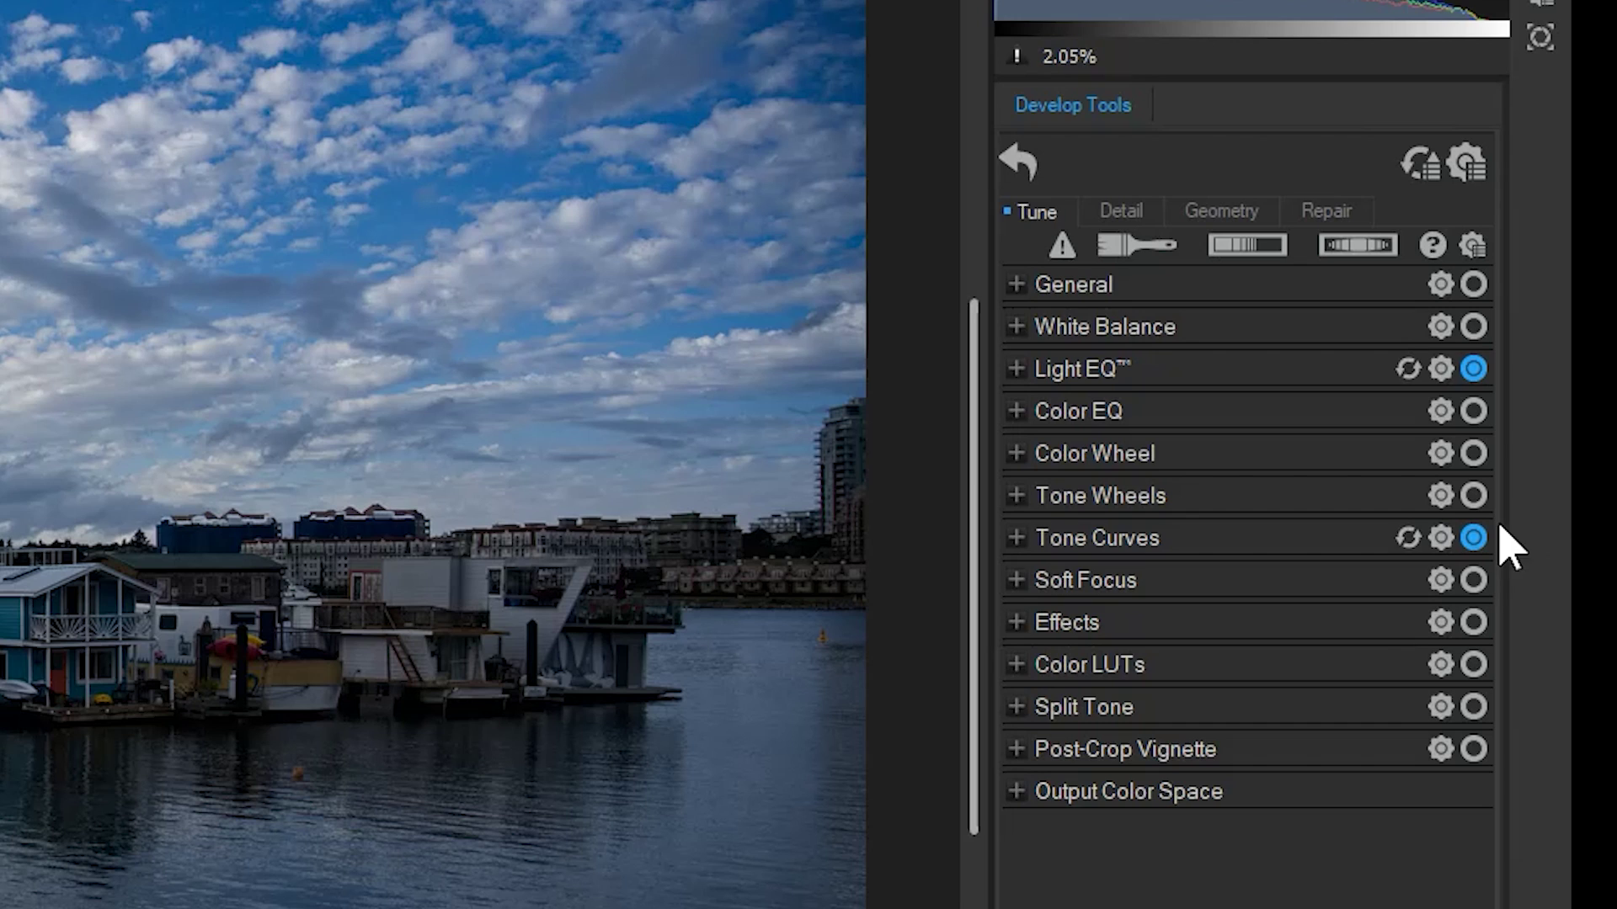
pyautogui.click(1474, 371)
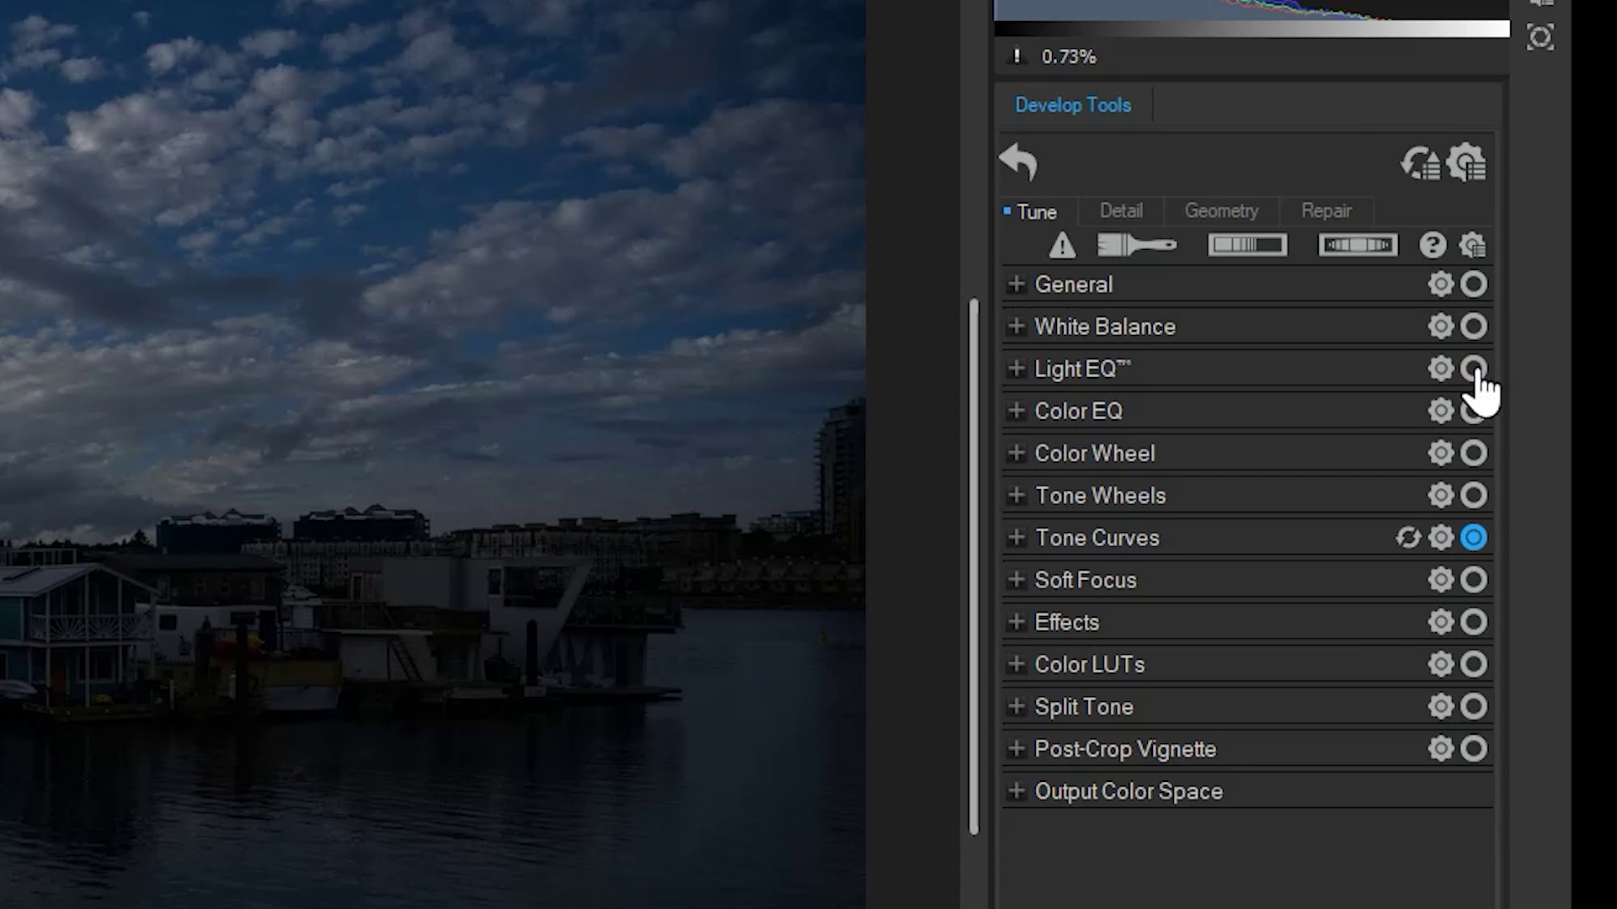
pyautogui.click(1476, 373)
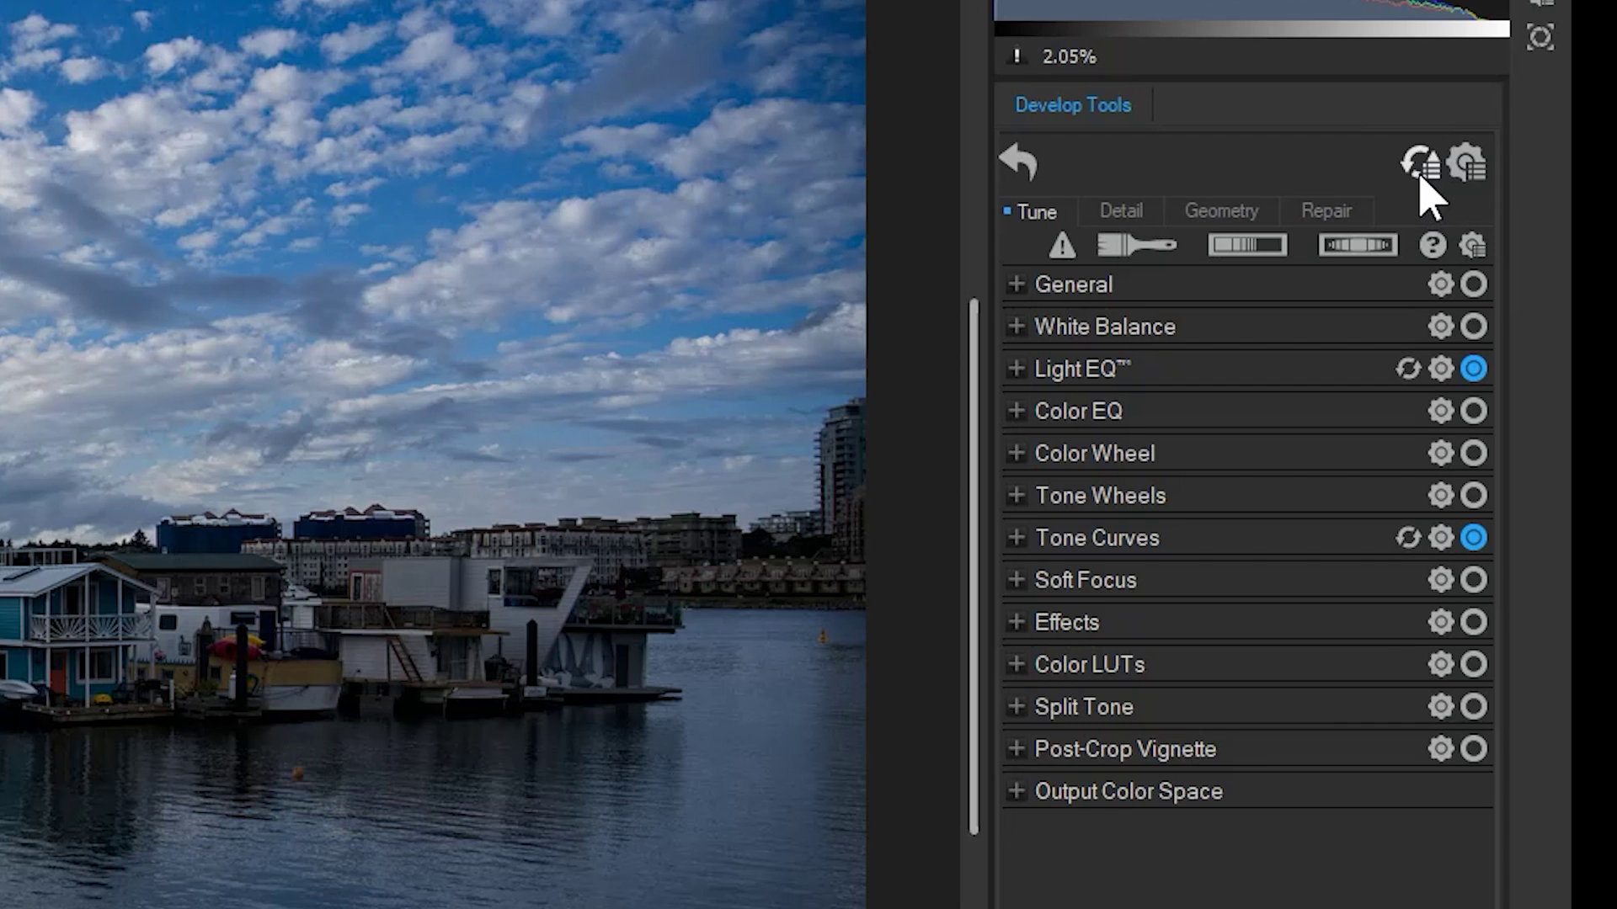
pyautogui.click(1120, 182)
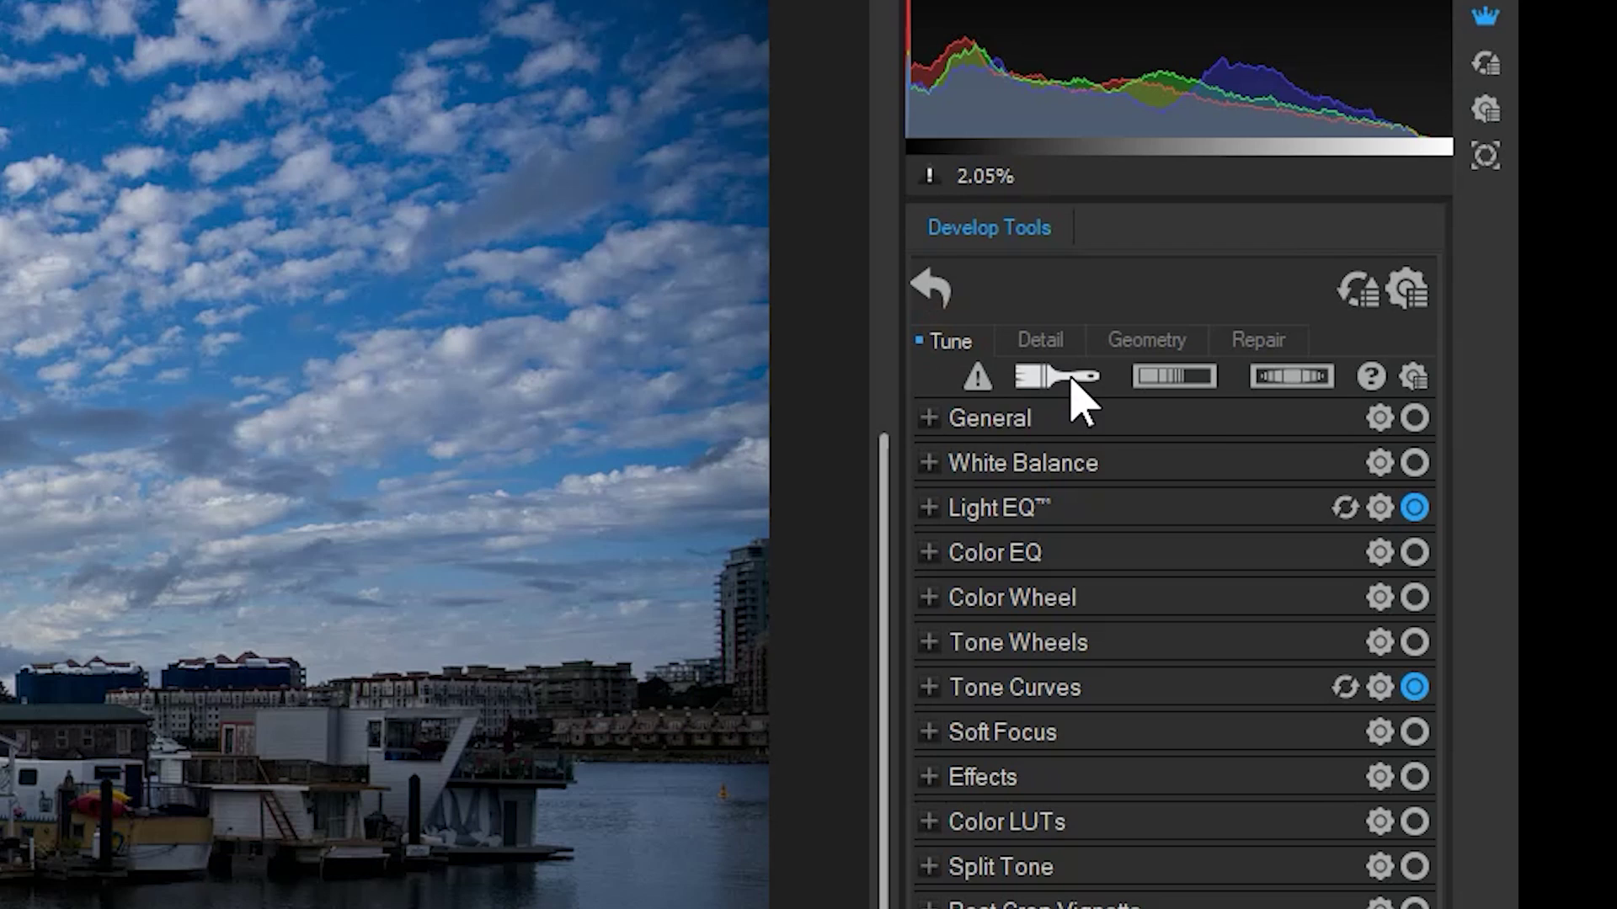
# - Set up the Develop Brush with Nib Width 20 and Feathering 35
pyautogui.click(1397, 265)
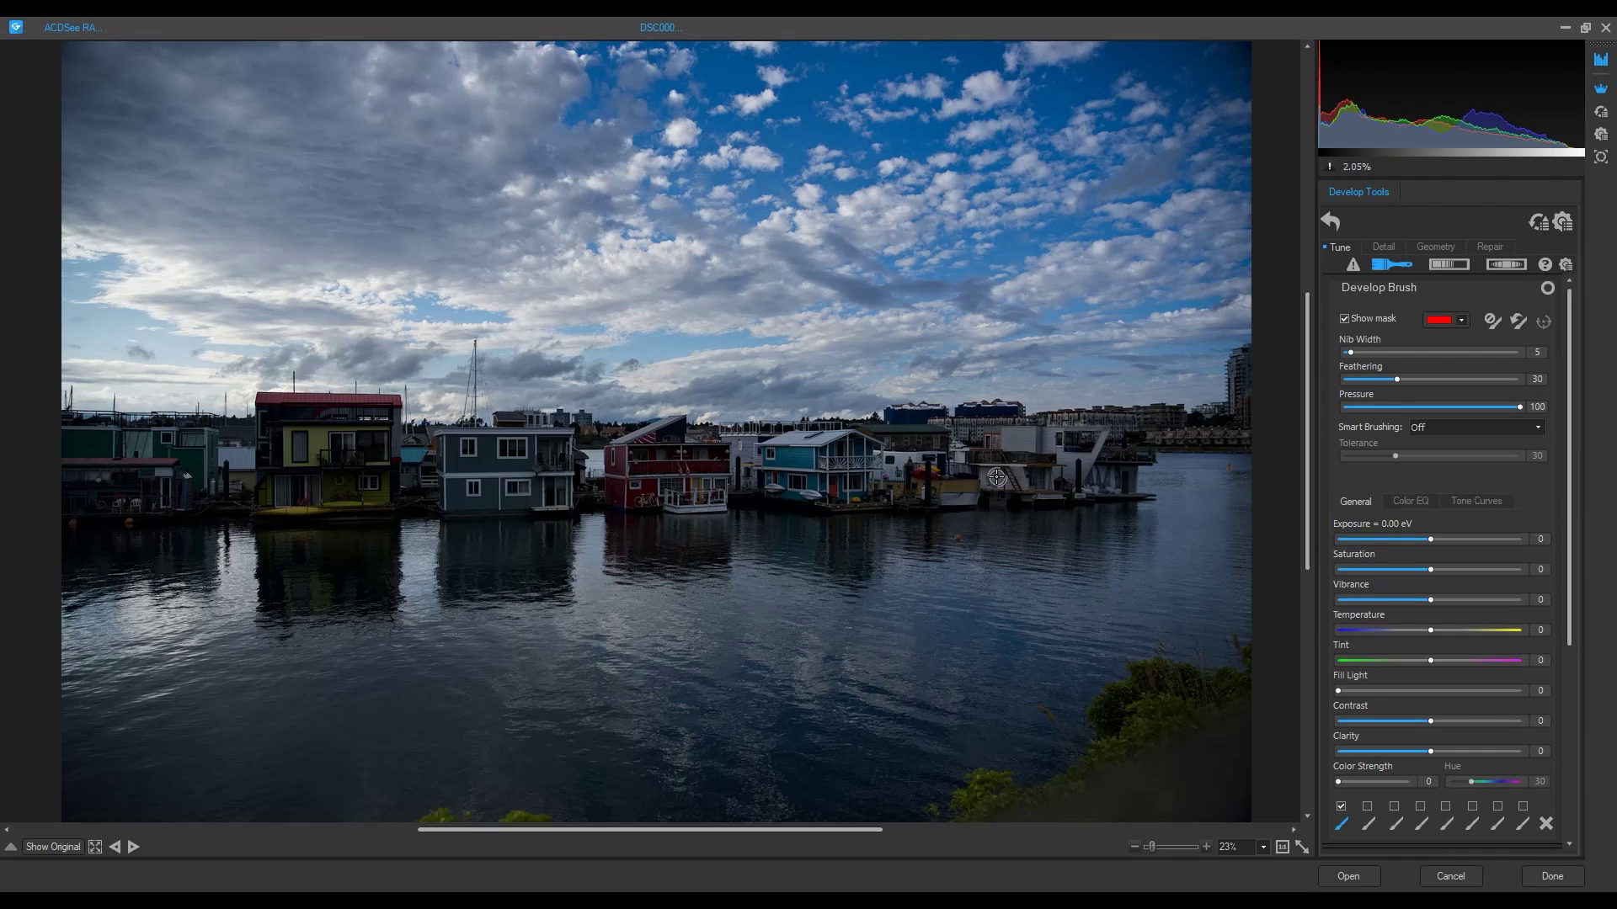
pyautogui.moveTo(1350, 352)
pyautogui.mouseDown()
pyautogui.moveTo(1385, 351)
pyautogui.moveTo(1370, 352)
pyautogui.mouseUp()
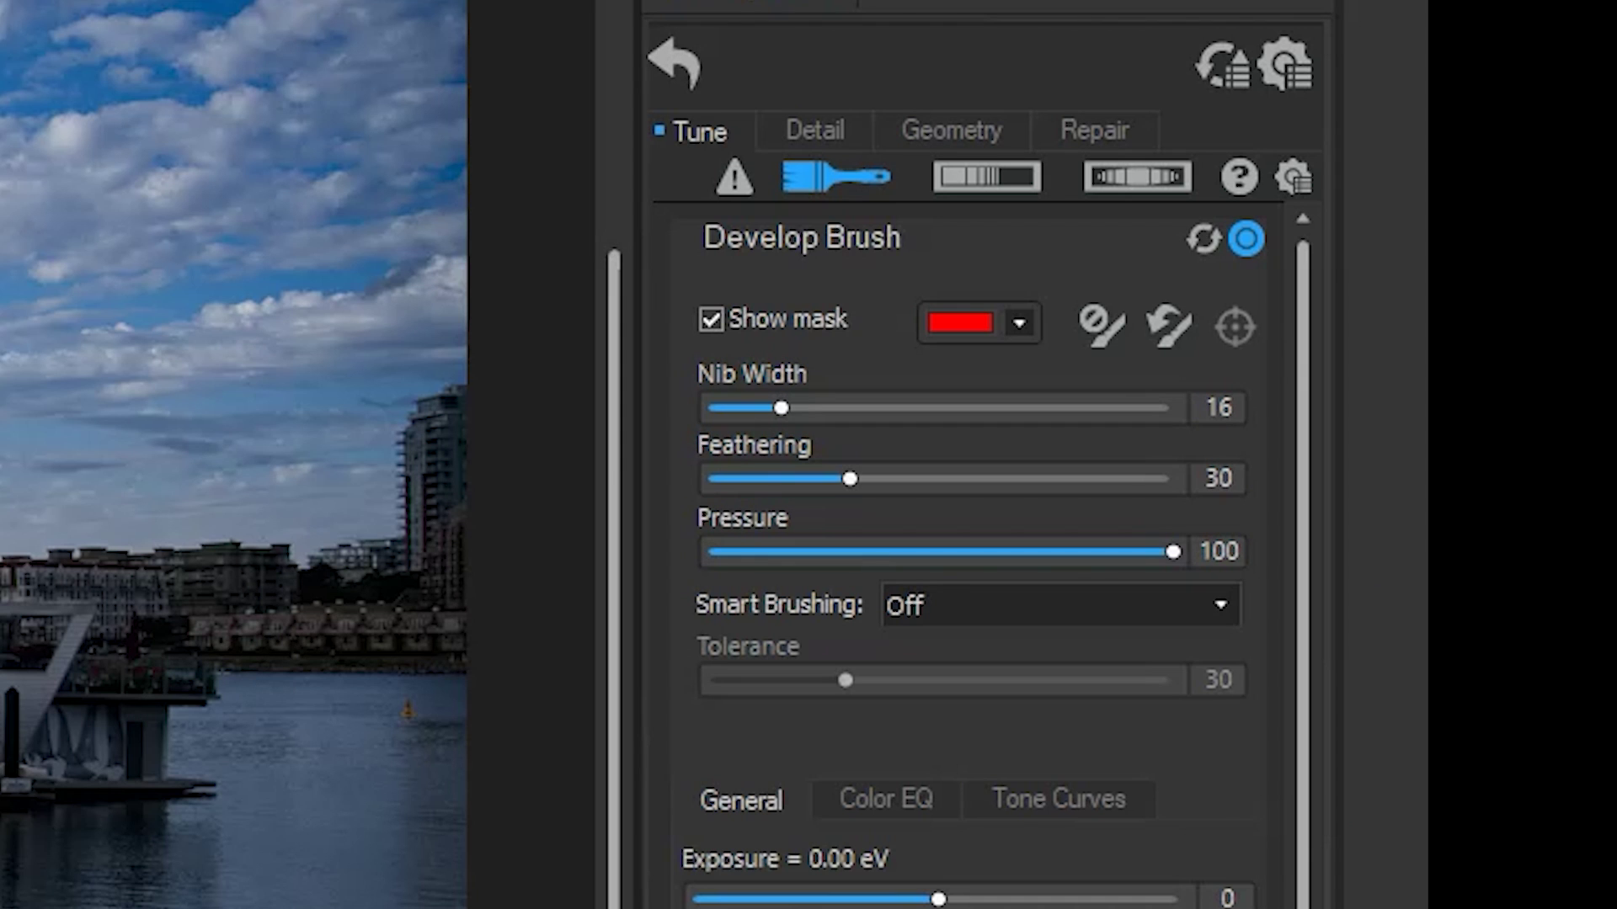
pyautogui.moveTo(781, 407); pyautogui.dragTo(799, 407)
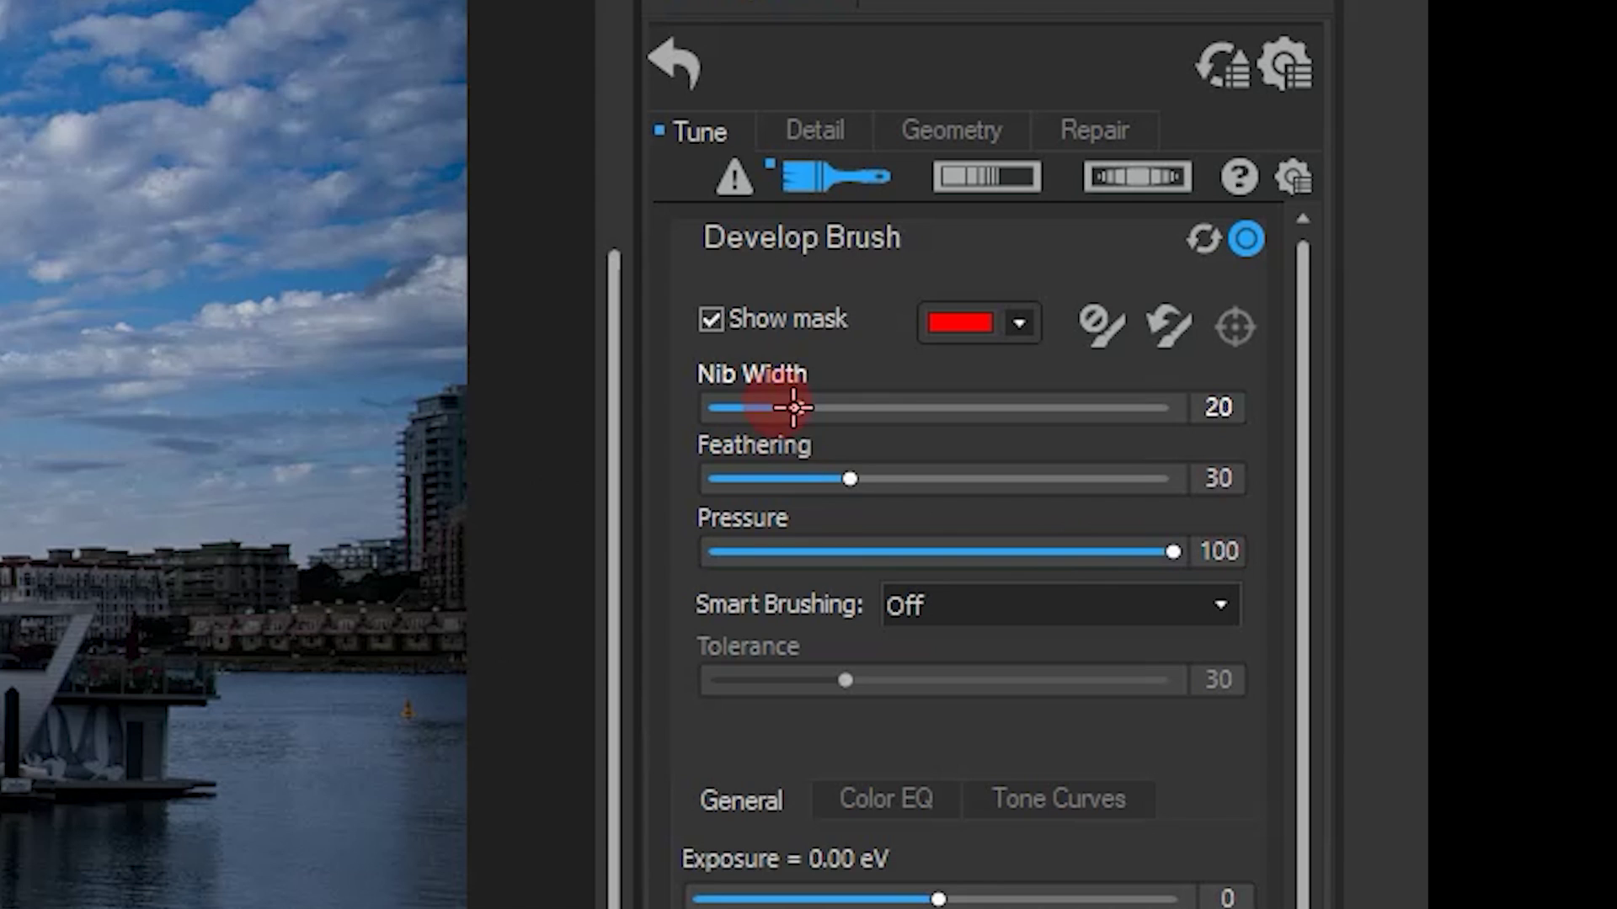
pyautogui.moveTo(850, 478); pyautogui.dragTo(872, 478)
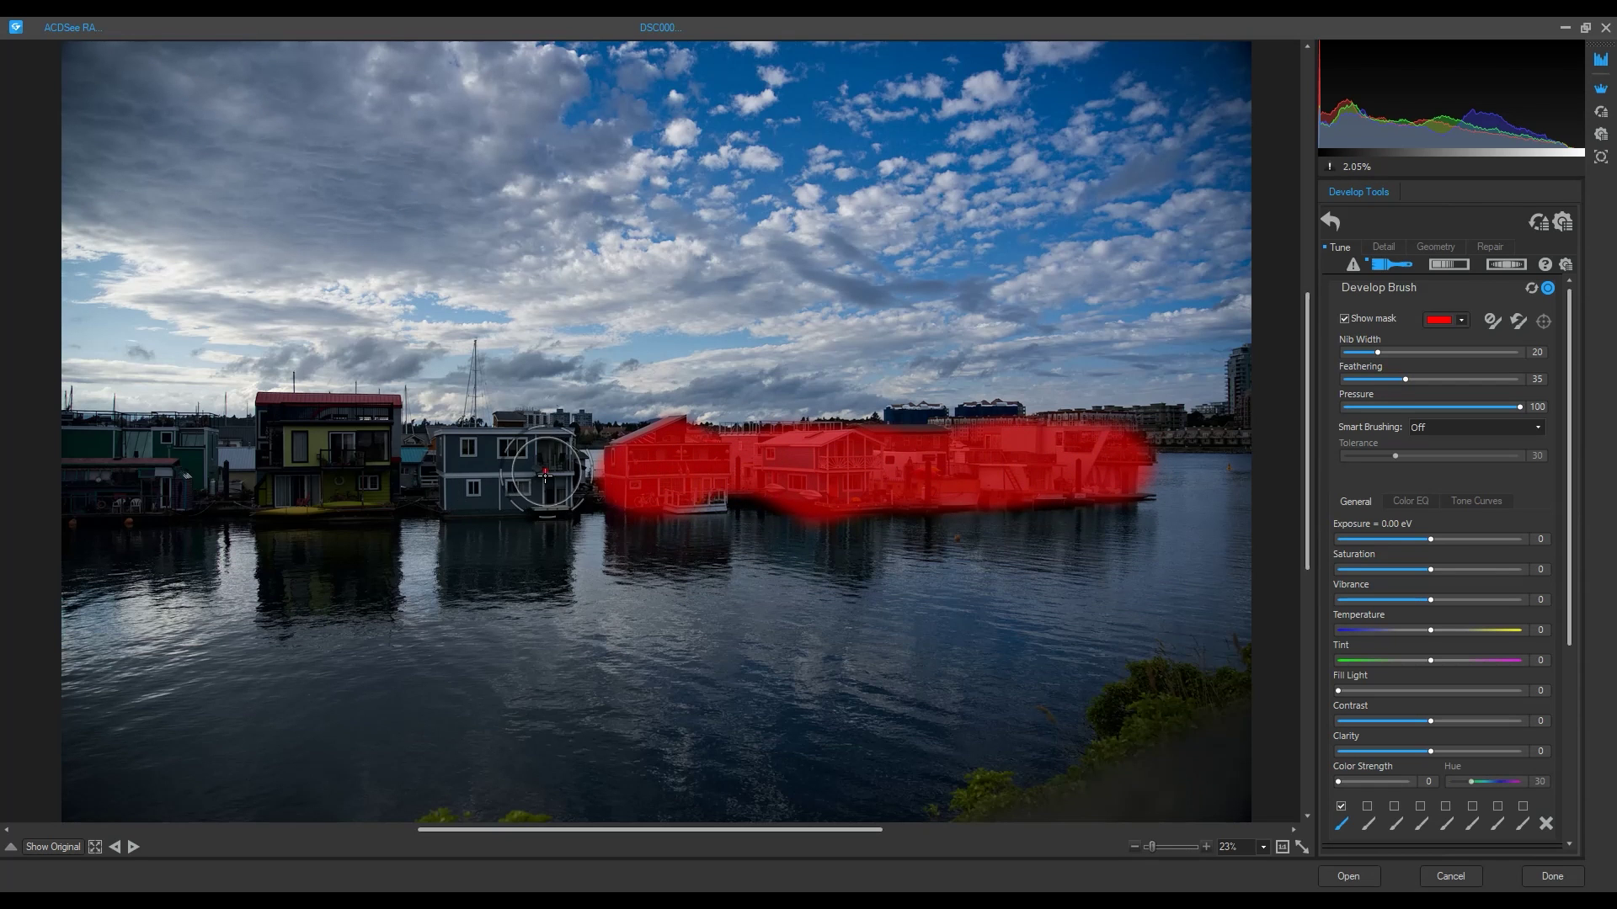
# - Paint over the houseboats, check the mask overlay, and raise exposure to +0.74 eV
pyautogui.moveTo(548, 468)
pyautogui.mouseDown()
pyautogui.moveTo(326, 472)
pyautogui.moveTo(350, 433)
pyautogui.moveTo(309, 428)
pyautogui.moveTo(307, 478)
pyautogui.moveTo(306, 431)
pyautogui.moveTo(284, 428)
pyautogui.moveTo(281, 491)
pyautogui.moveTo(63, 469)
pyautogui.mouseUp()
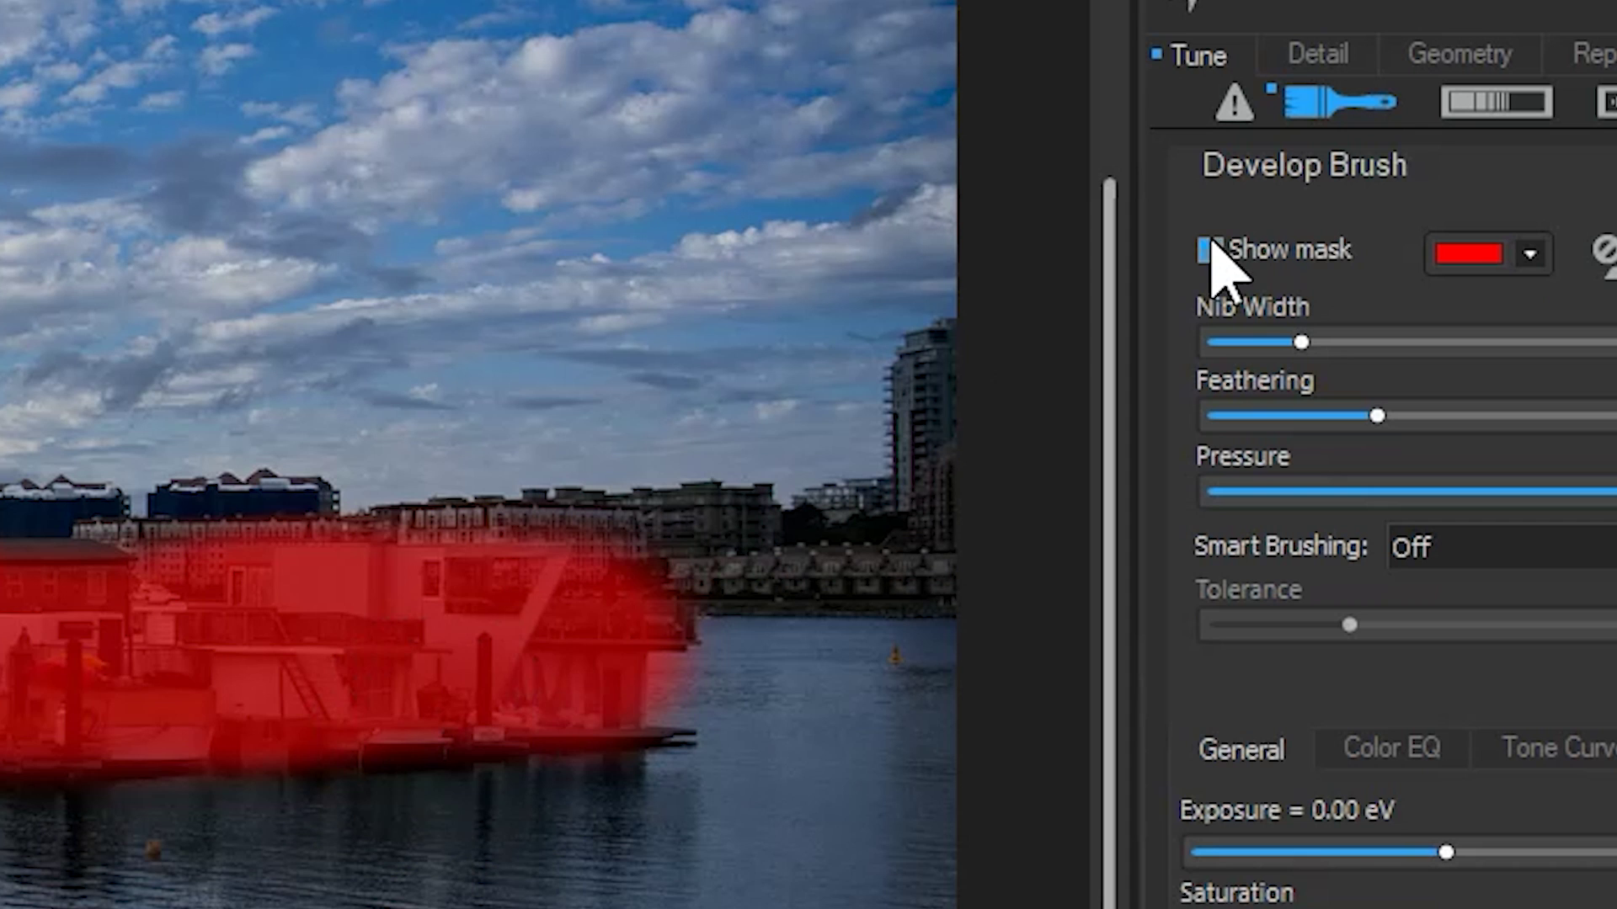
pyautogui.click(1345, 318)
pyautogui.click(1211, 250)
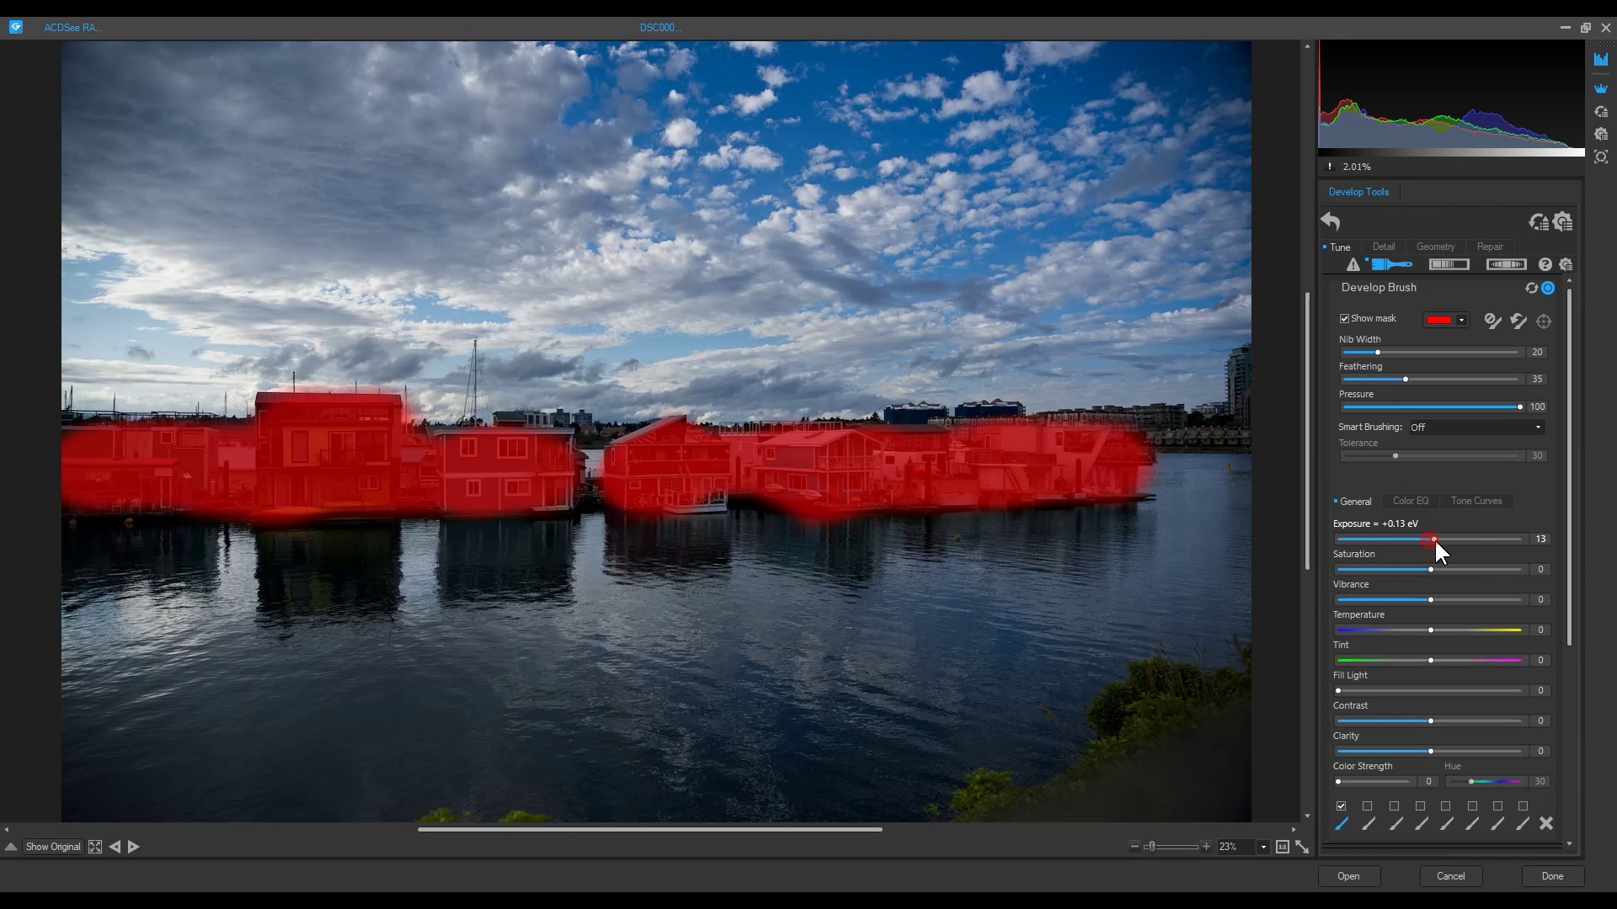
pyautogui.moveTo(1433, 538); pyautogui.dragTo(1447, 538)
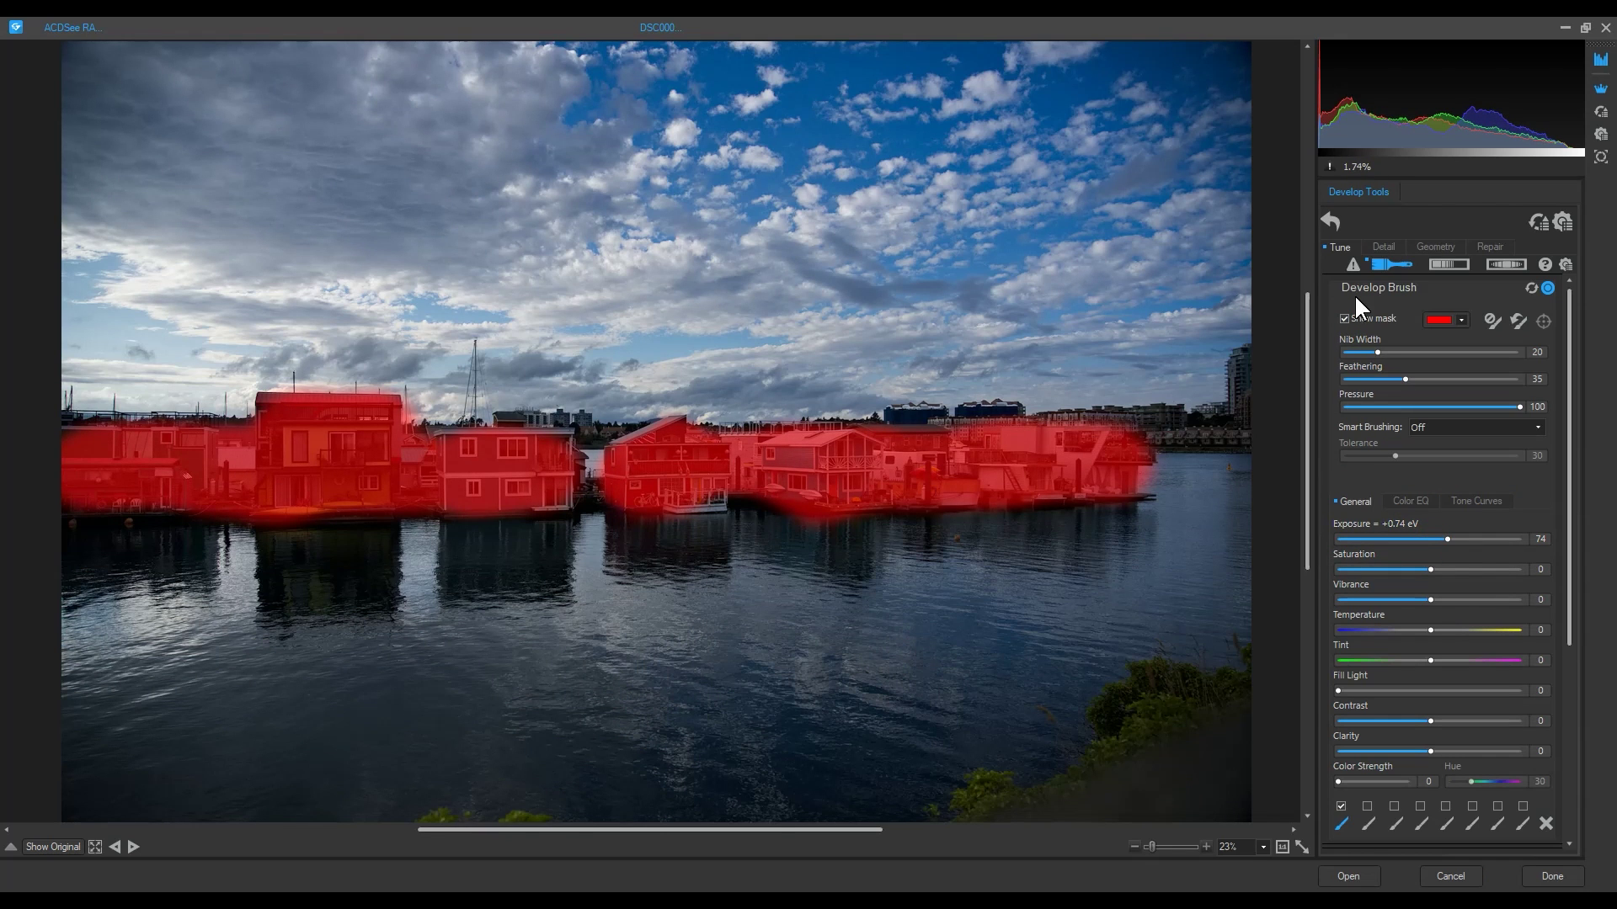
# - Hide the mask, push the houseboats to about +1.14 eV, and enable a second brush
pyautogui.click(1345, 319)
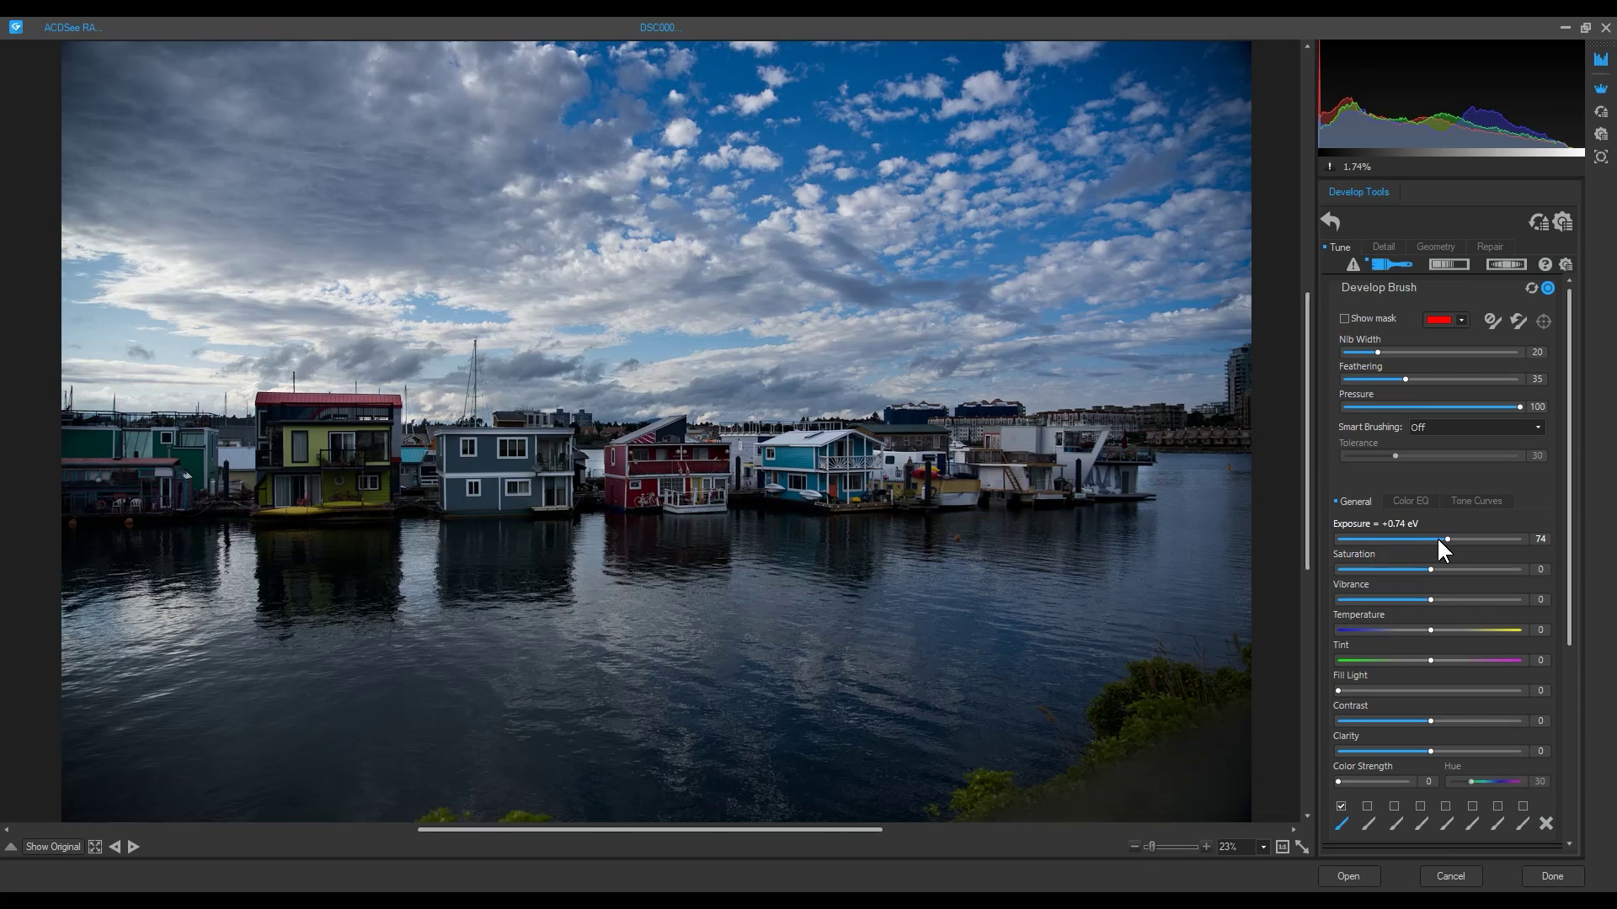
pyautogui.moveTo(1436, 537); pyautogui.dragTo(1451, 539)
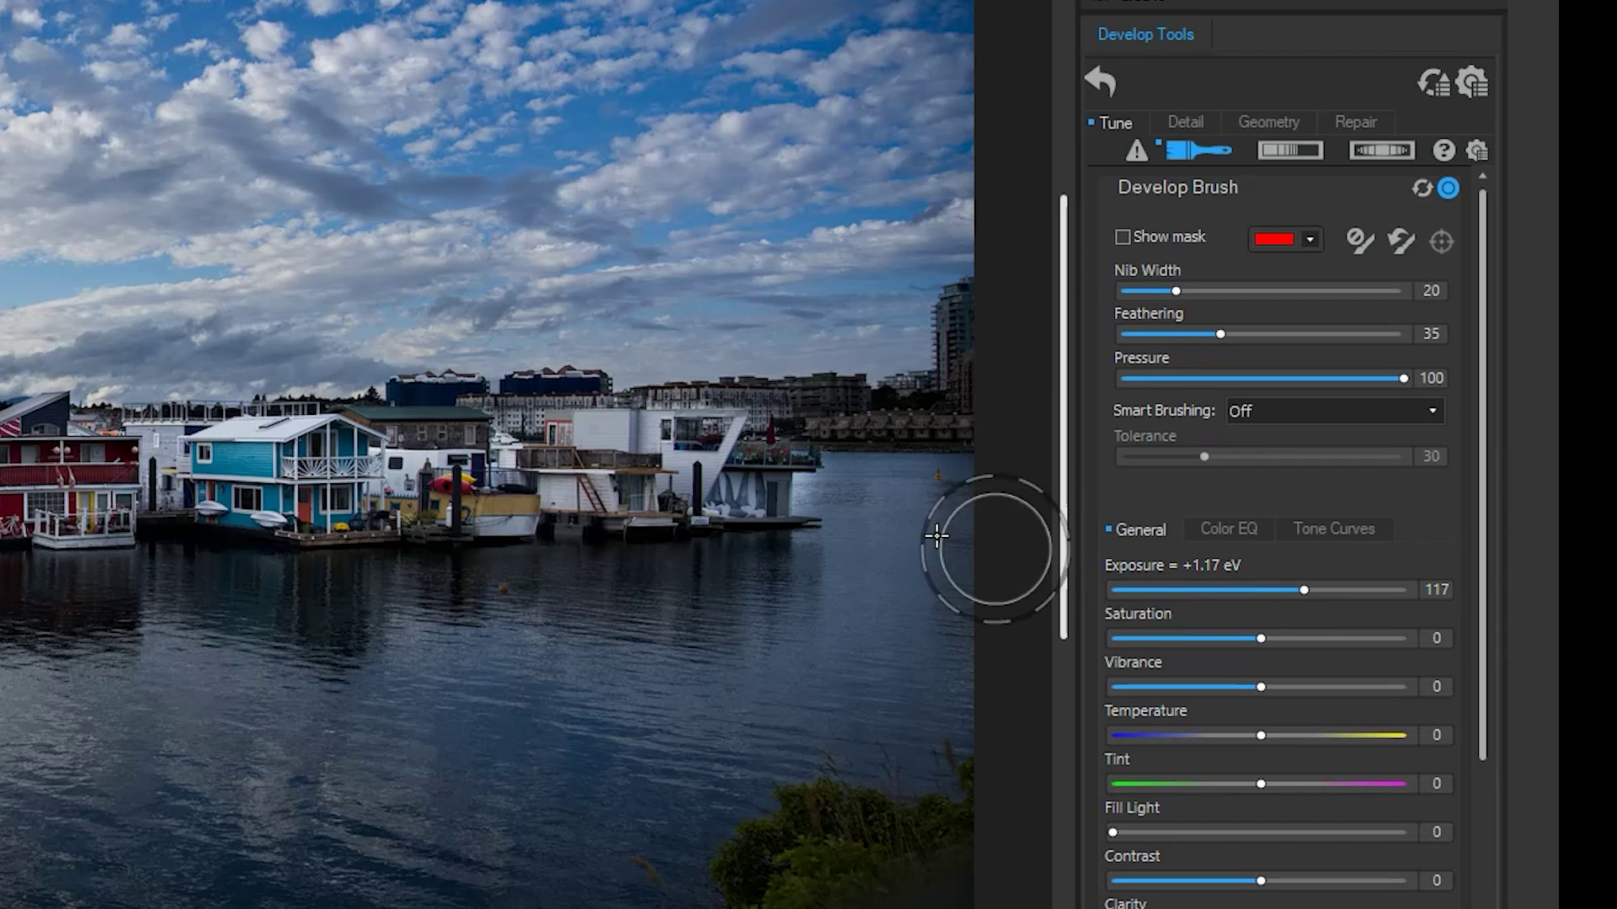
pyautogui.scroll(-5, 849, 498)
pyautogui.moveTo(1303, 589); pyautogui.dragTo(1302, 588)
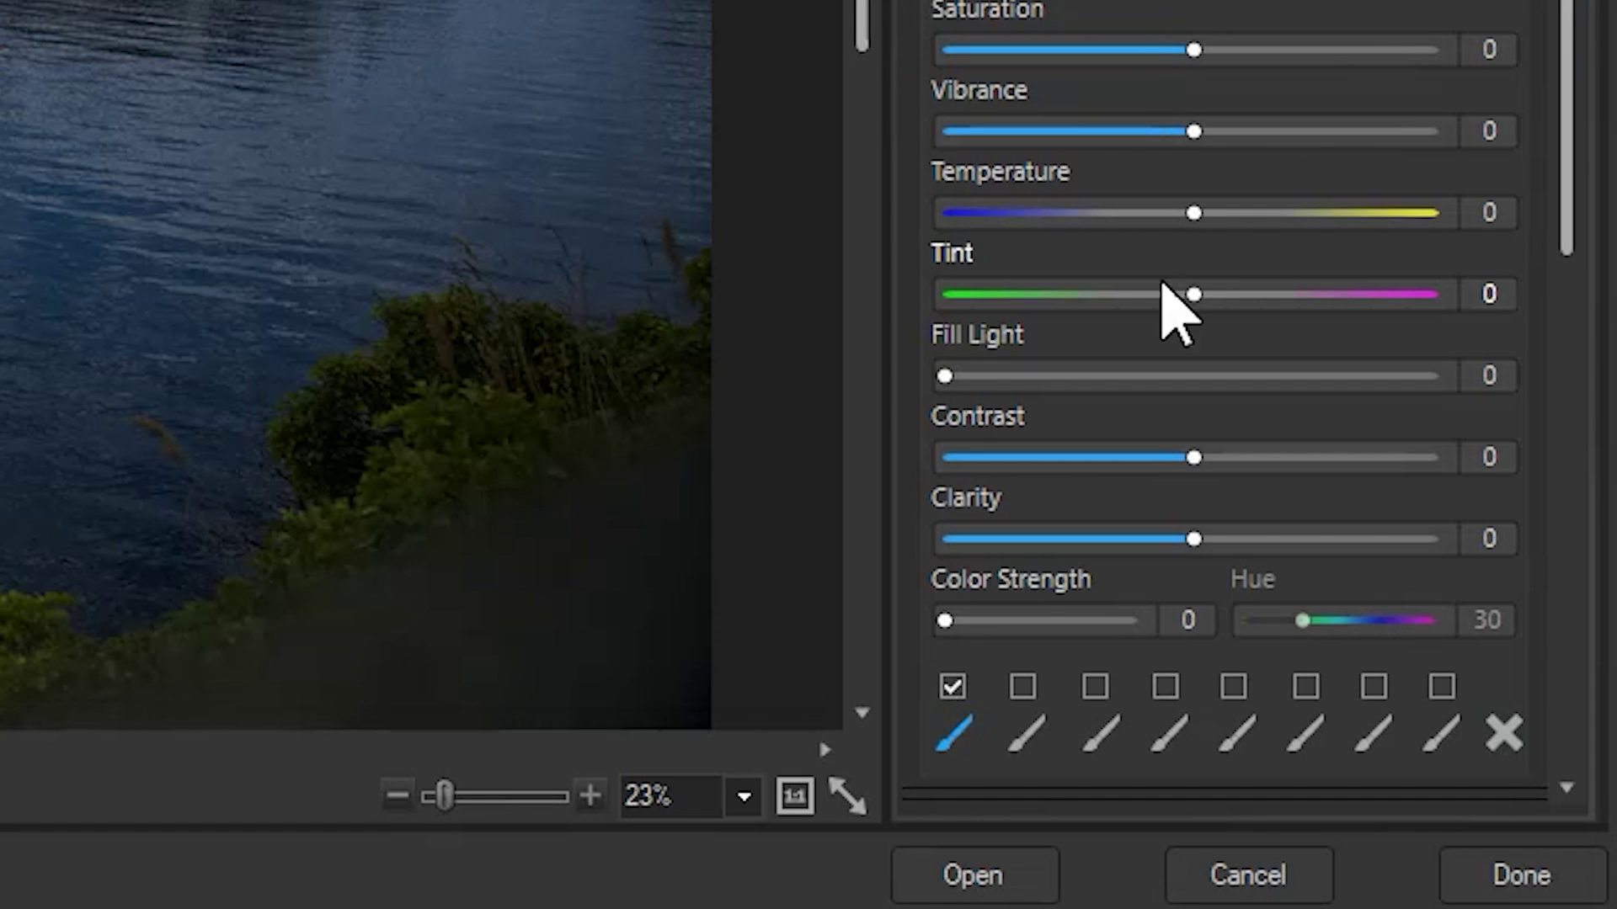
pyautogui.click(1023, 731)
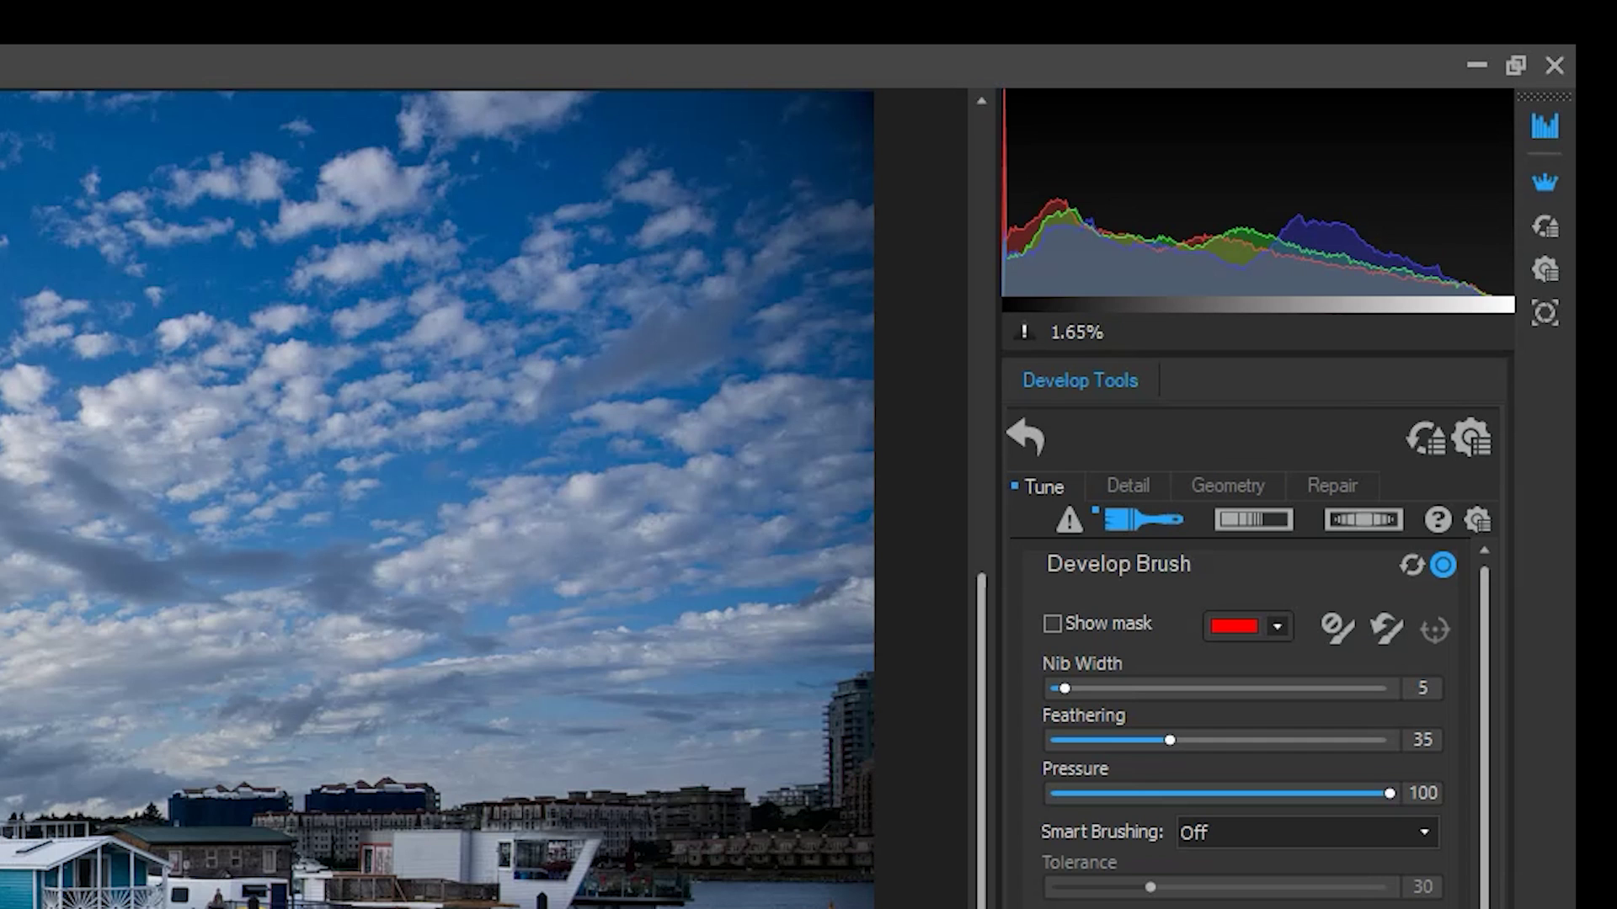
# - Check the edit history, then show the Develop Presets categories from All to Portrait
pyautogui.click(1545, 228)
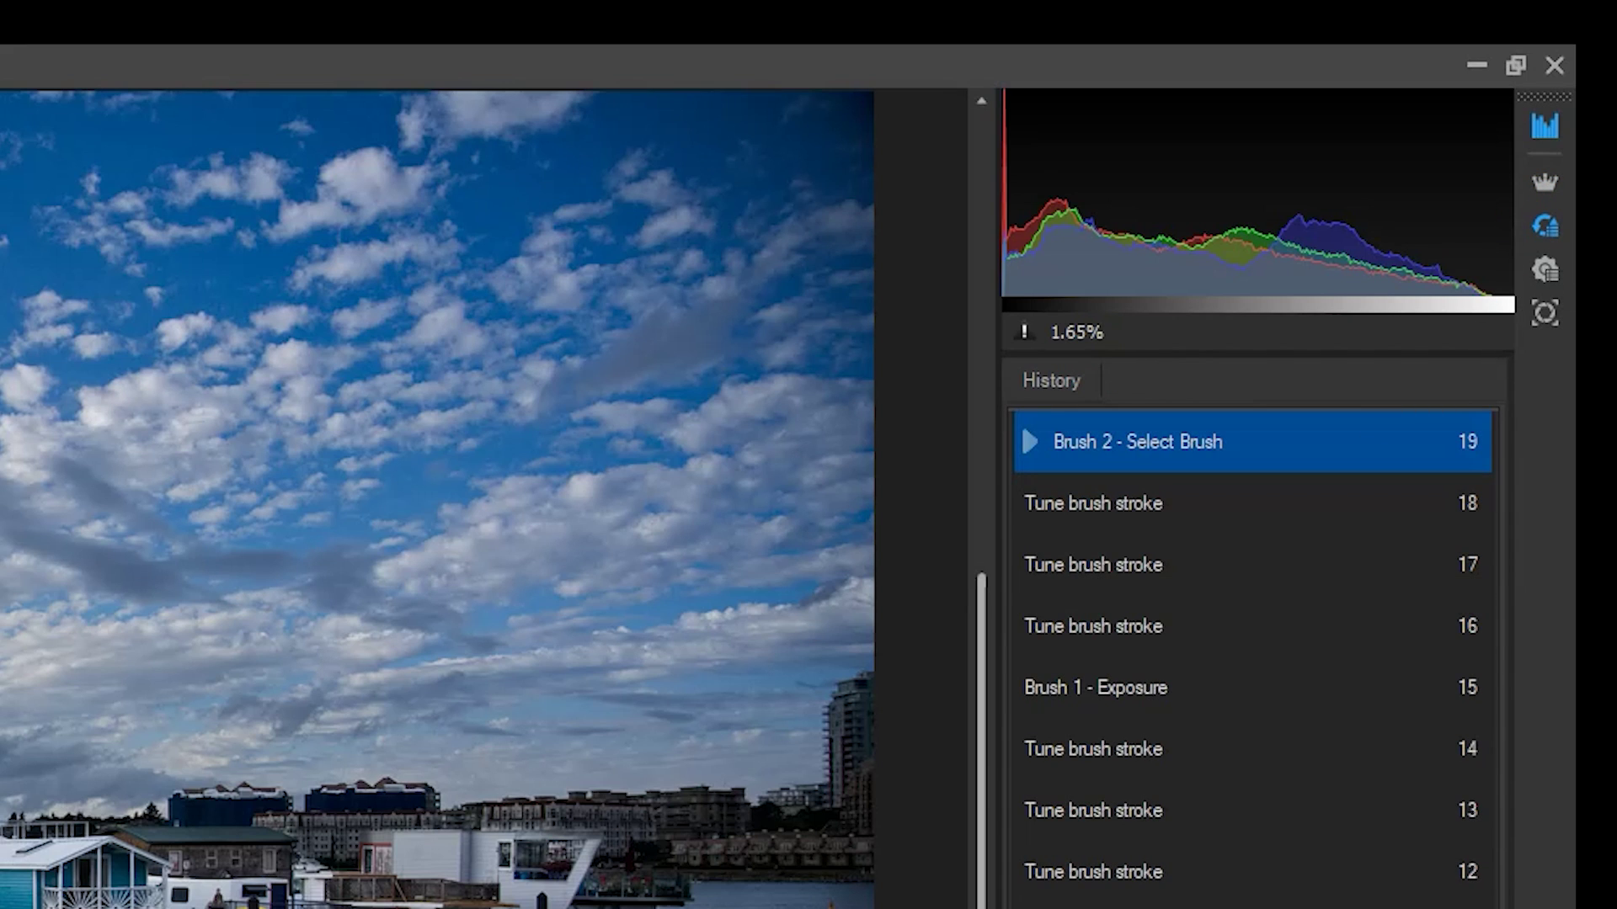
pyautogui.click(1545, 270)
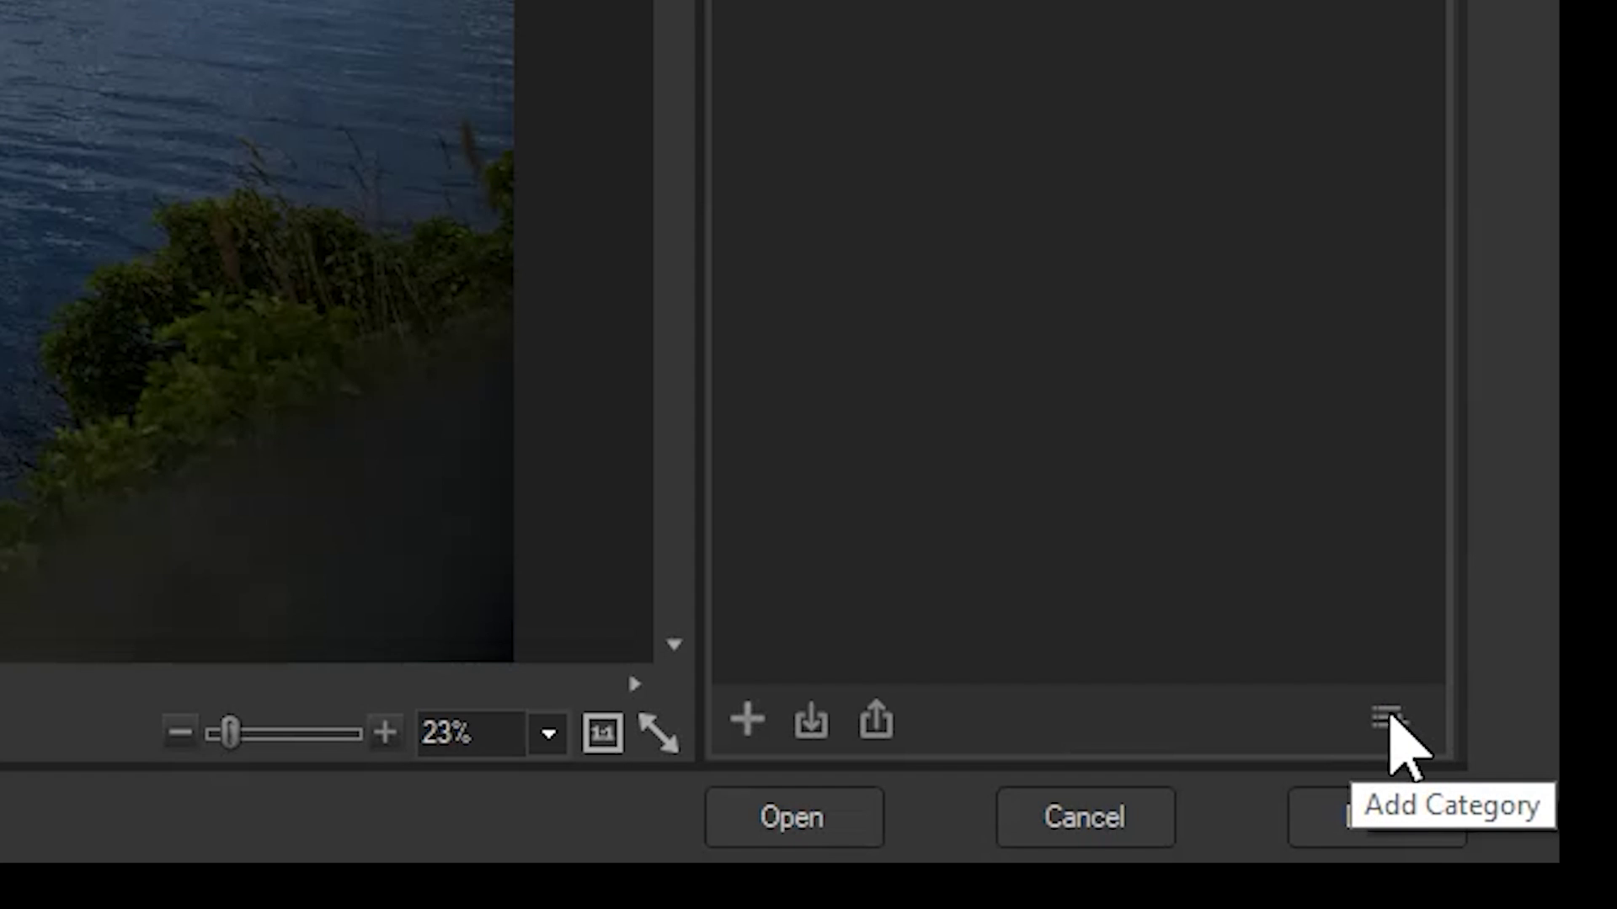
# - Add a new develop preset category named 'Custom Lighting' and expand it
pyautogui.click(1388, 718)
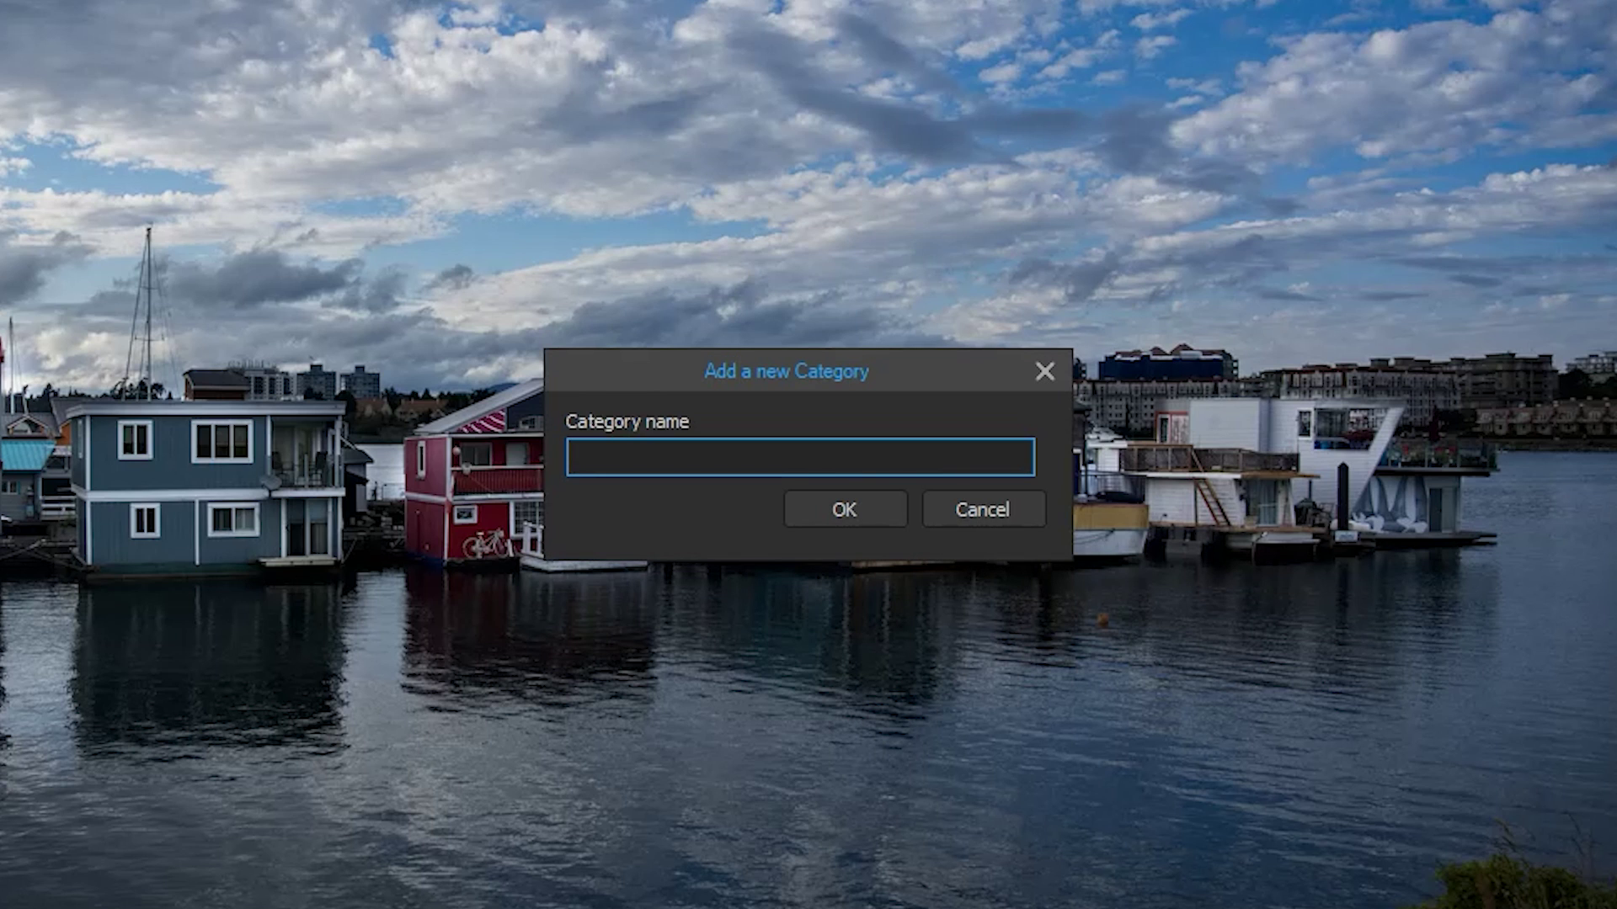
pyautogui.write('Custom Lighting')
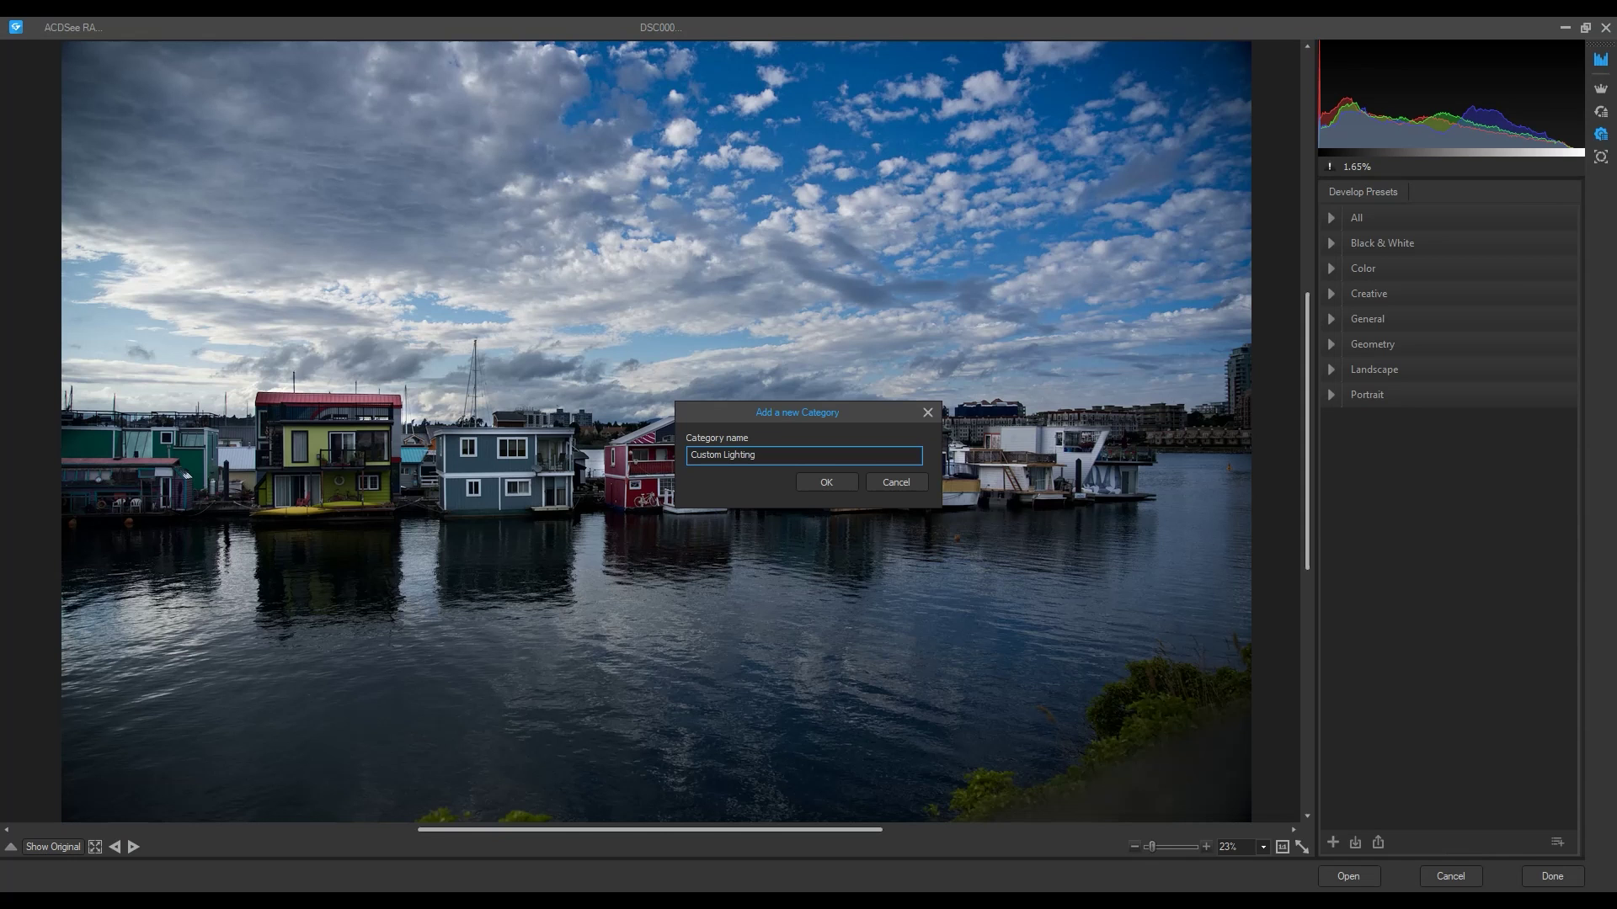
pyautogui.click(849, 487)
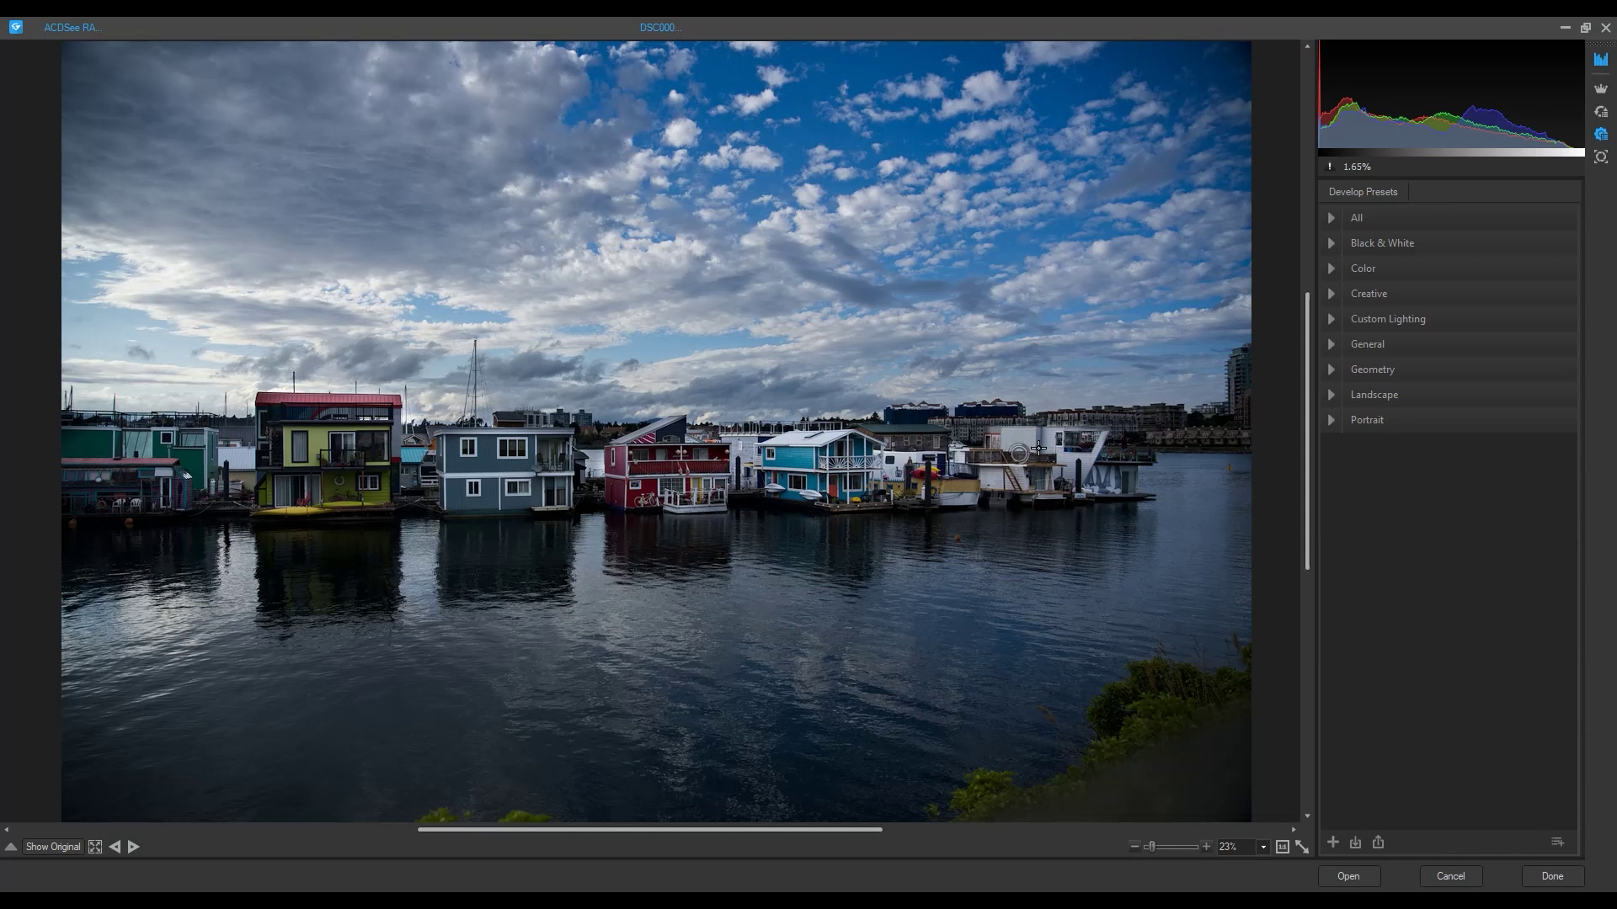
pyautogui.click(1377, 318)
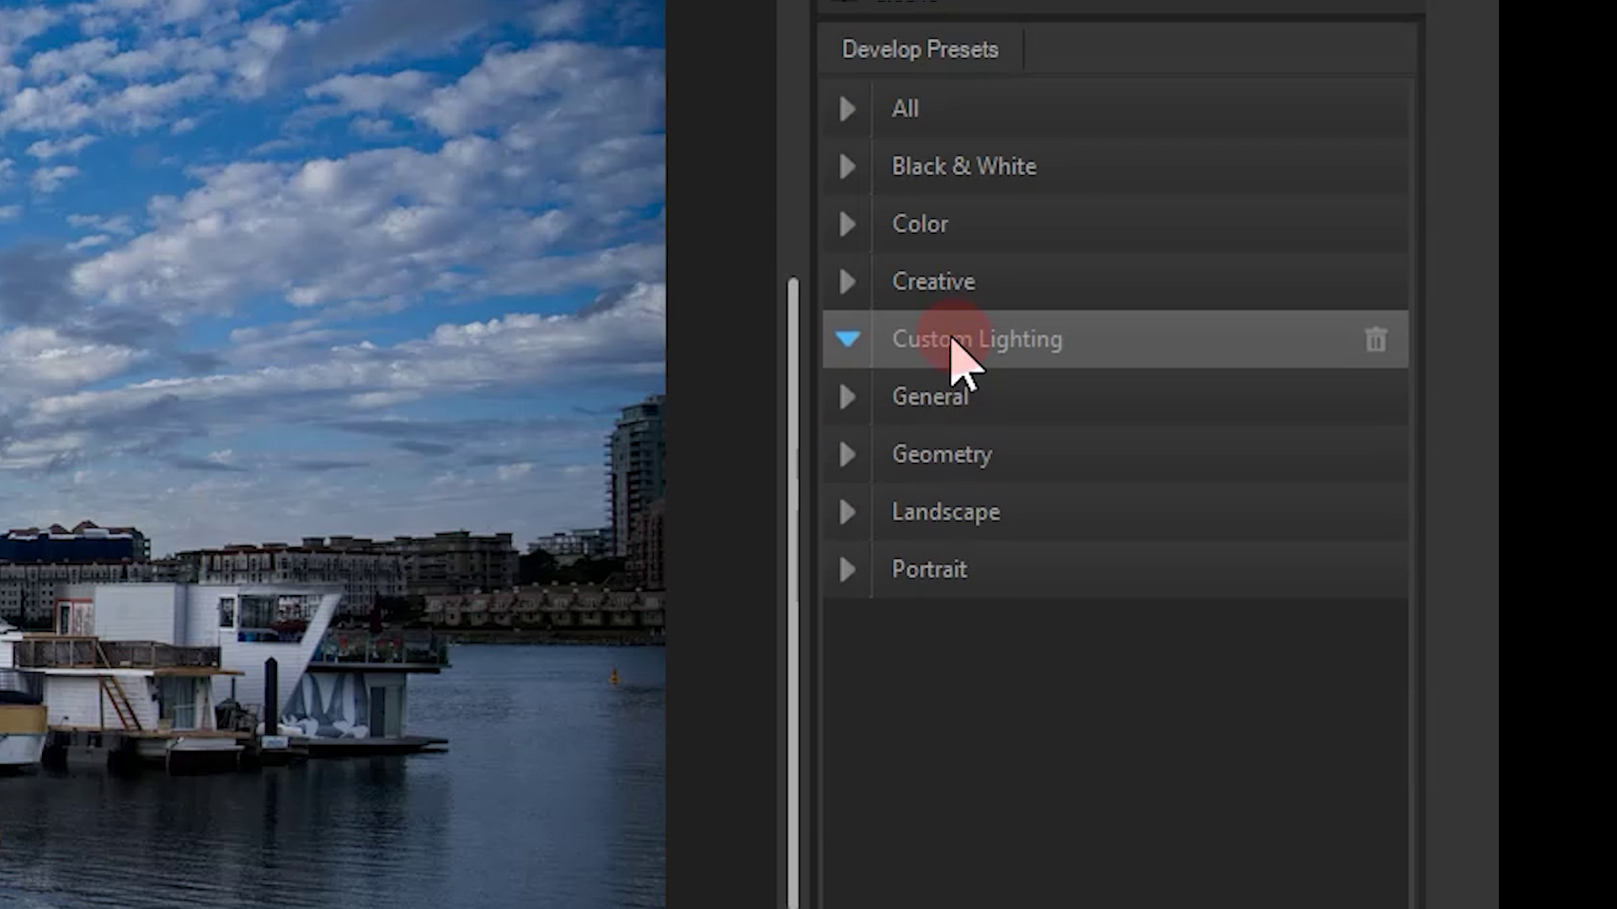
# - Save the current settings, excluding tuning brushes, as preset 'Midtones' under Custom Lighting
pyautogui.rightClick(952, 338)
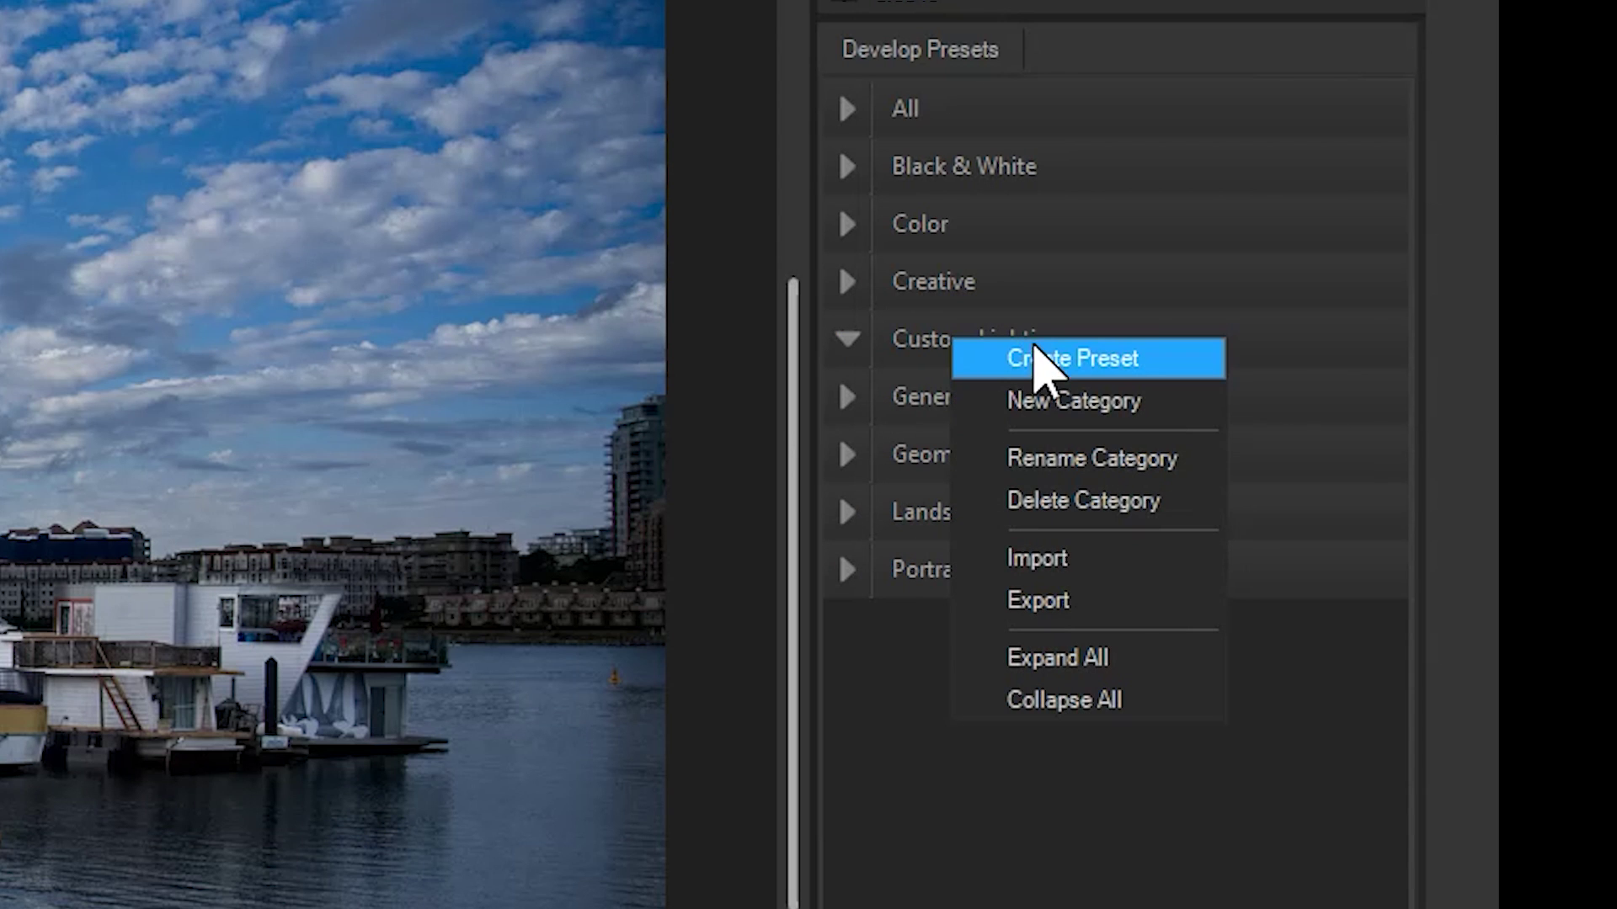
pyautogui.click(1108, 358)
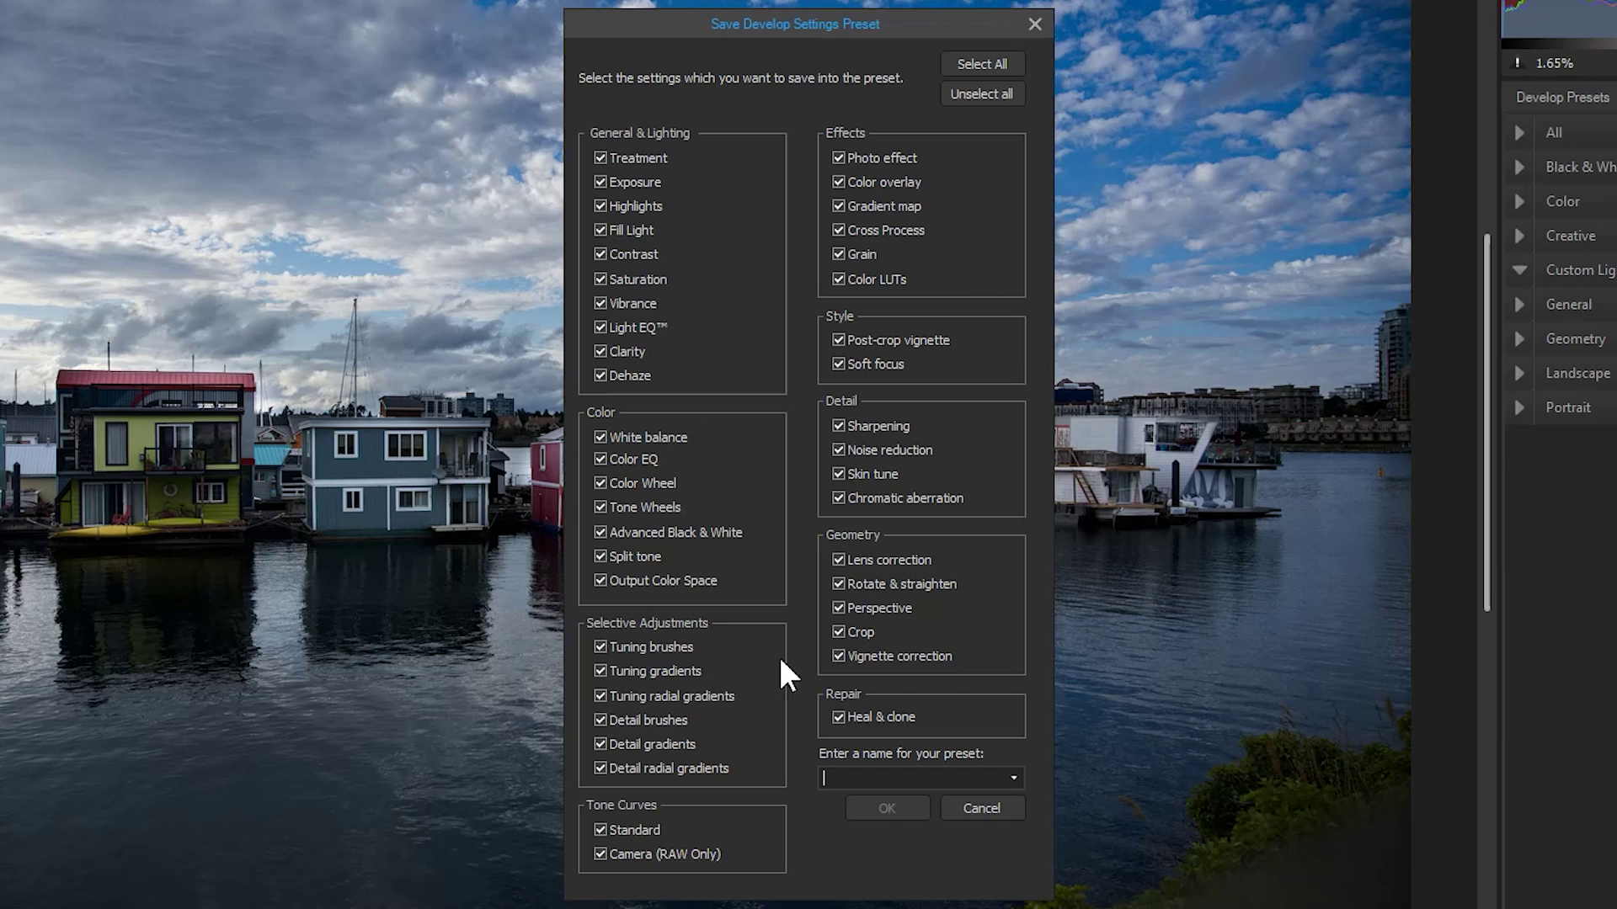
pyautogui.click(600, 647)
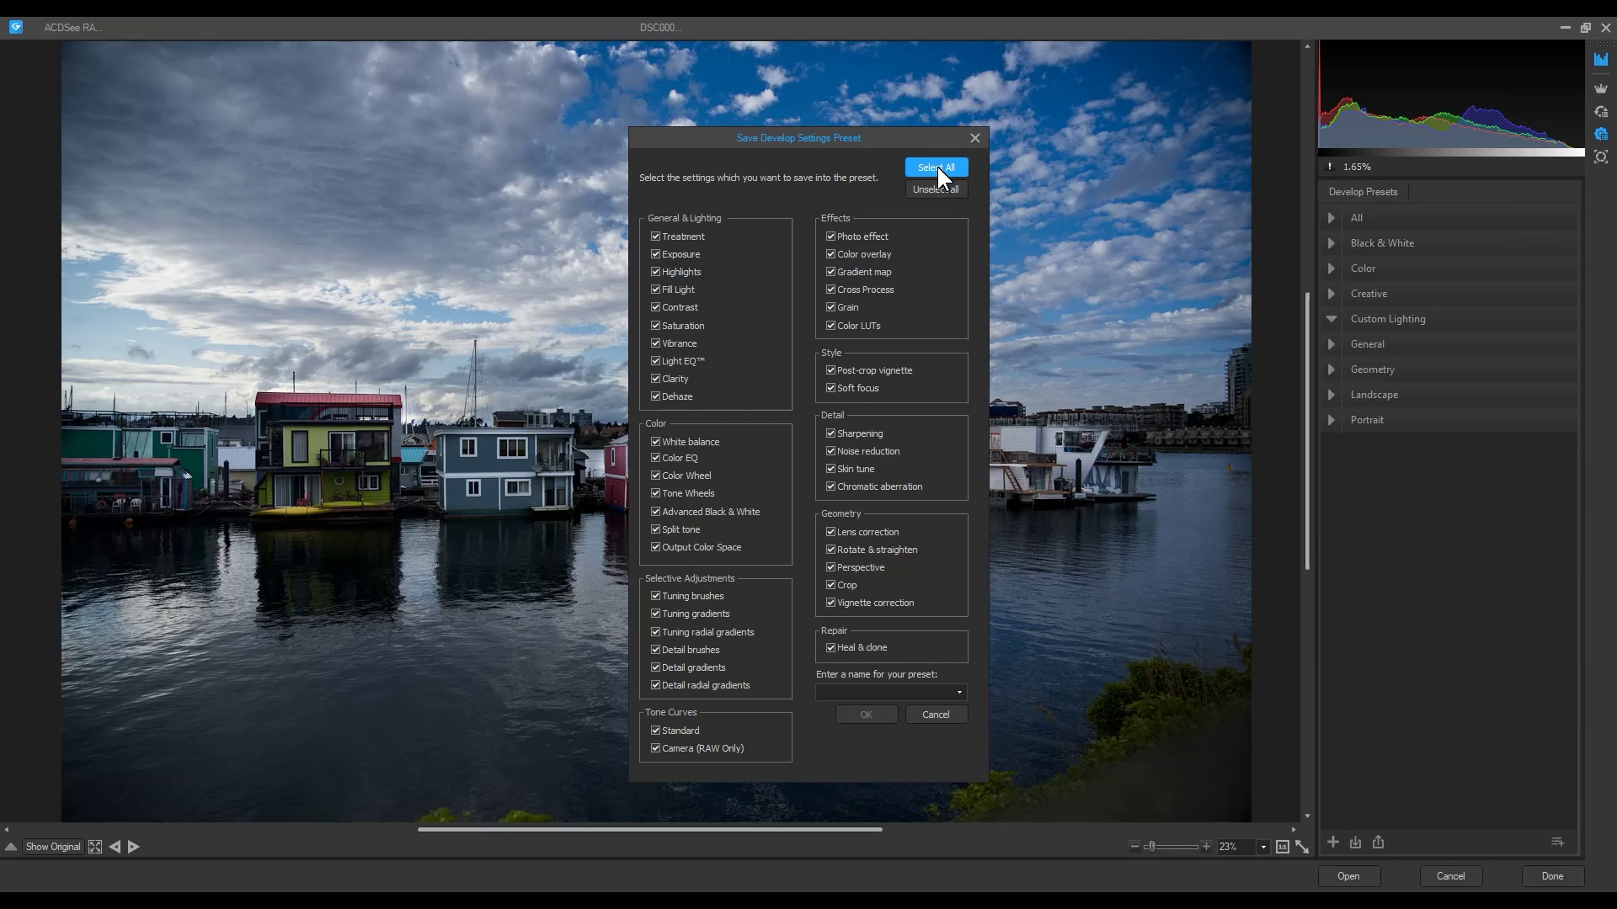
pyautogui.click(850, 692)
pyautogui.write('Midtones')
pyautogui.click(856, 709)
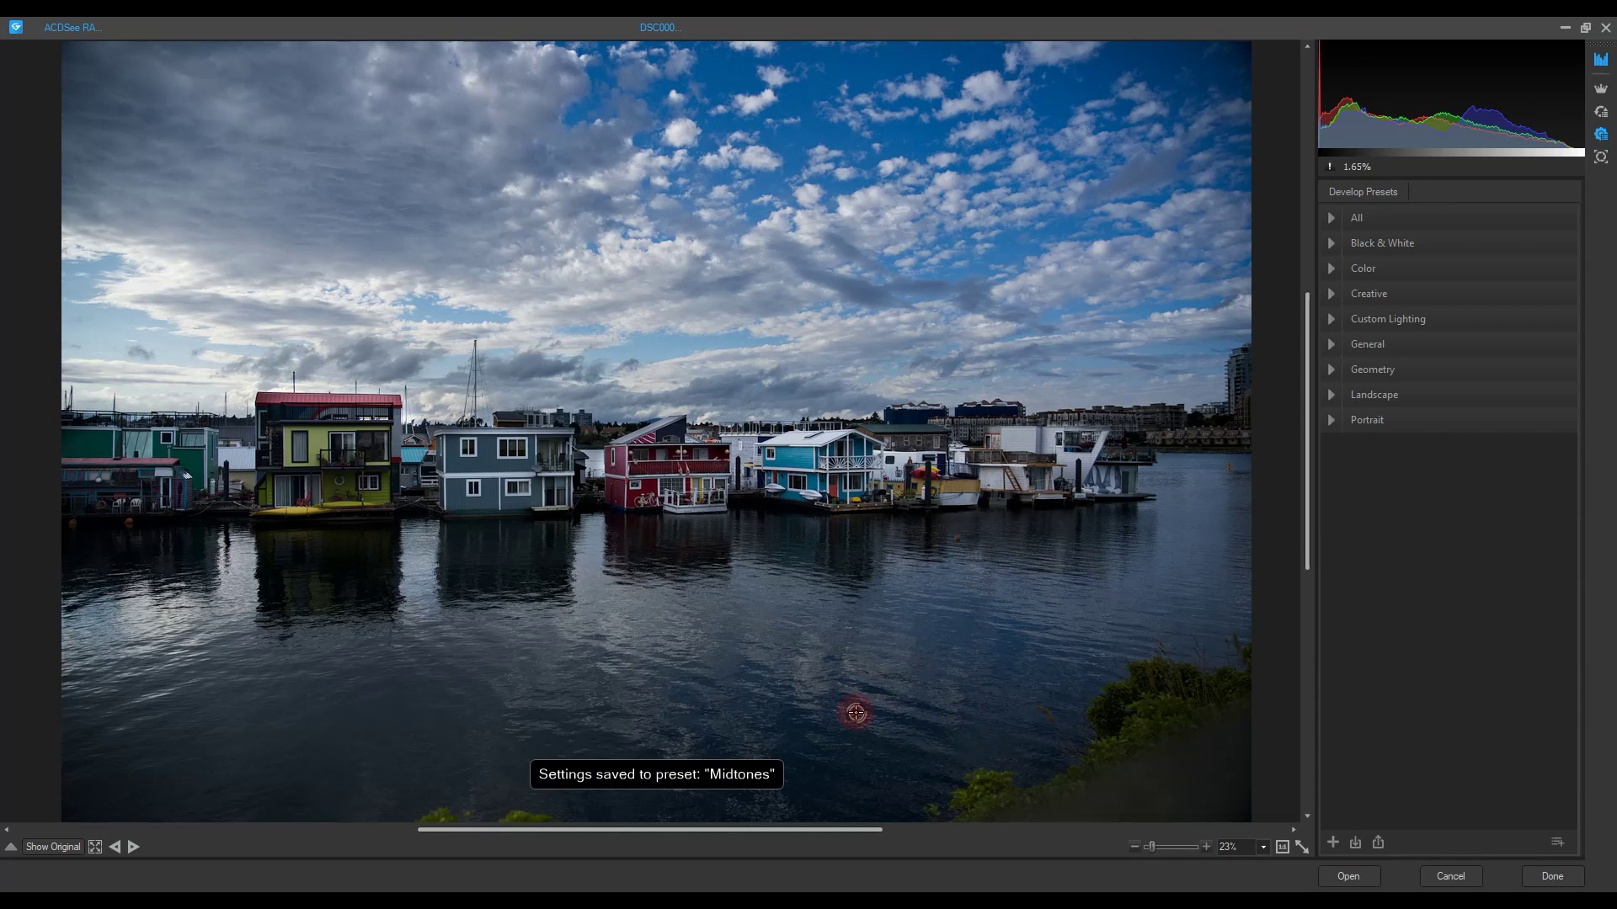
pyautogui.click(1330, 320)
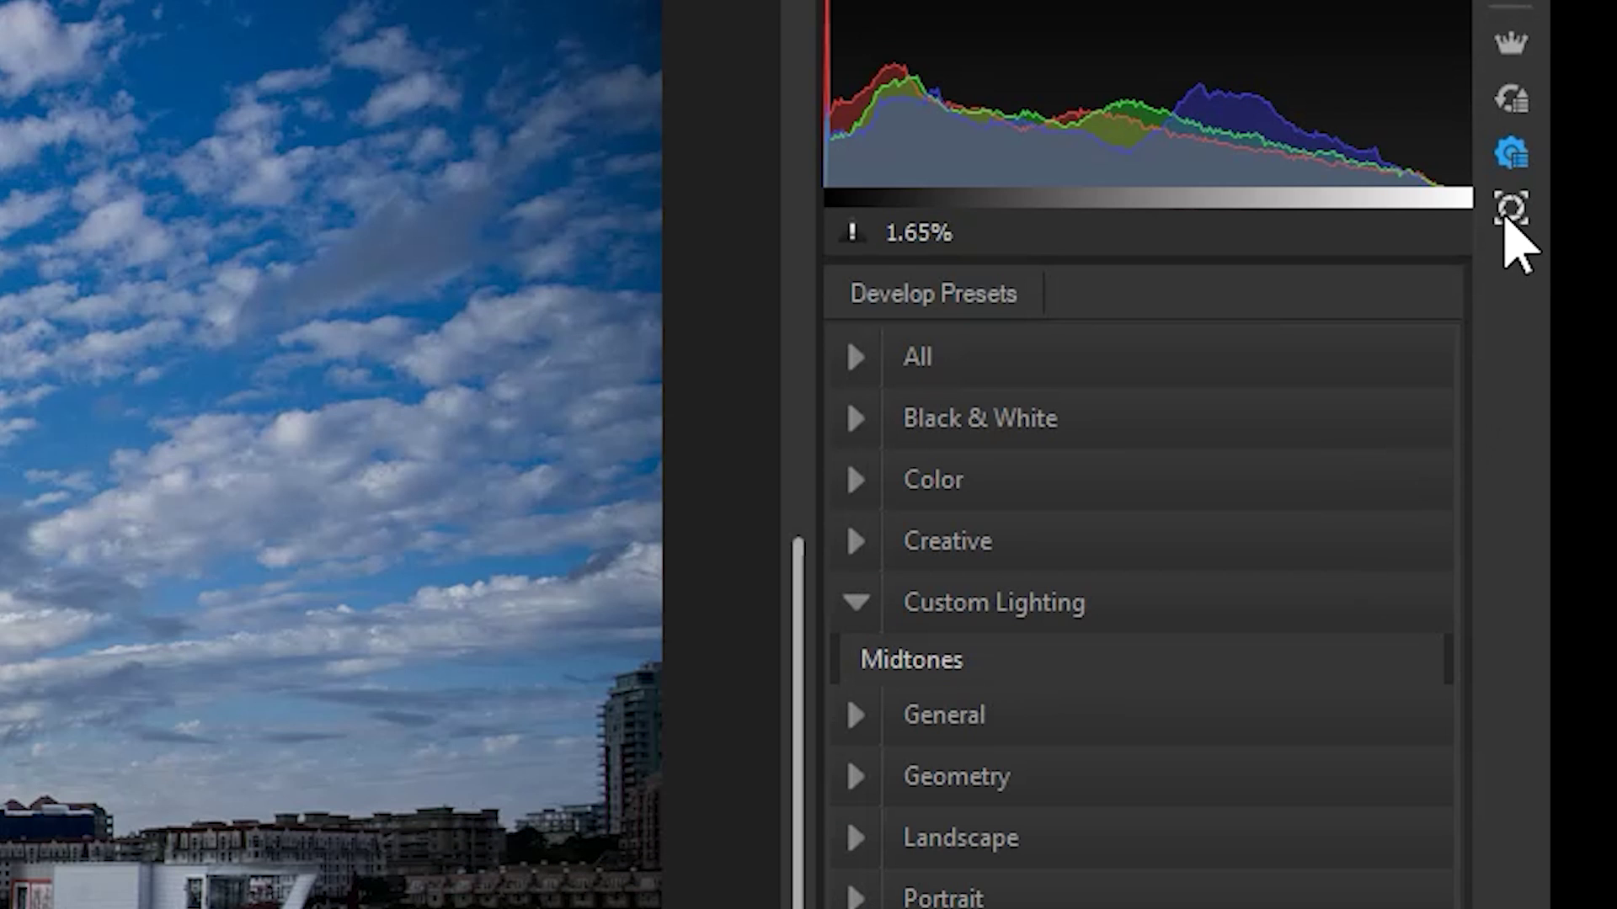
# - Take a snapshot of the current edit with its default name
pyautogui.click(1600, 157)
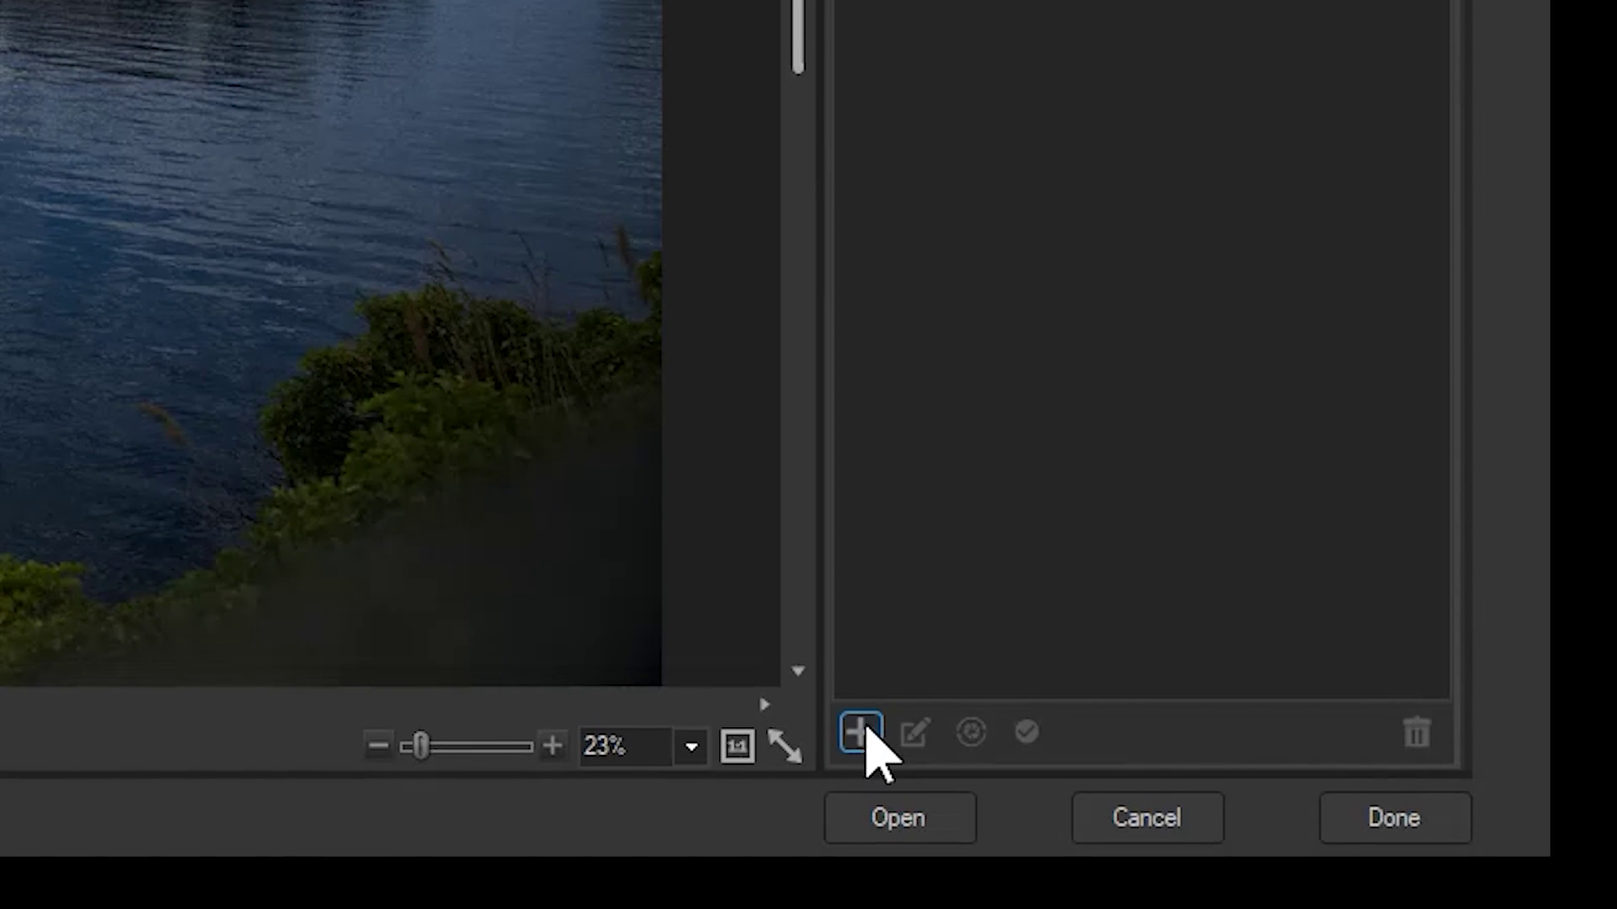
pyautogui.click(864, 731)
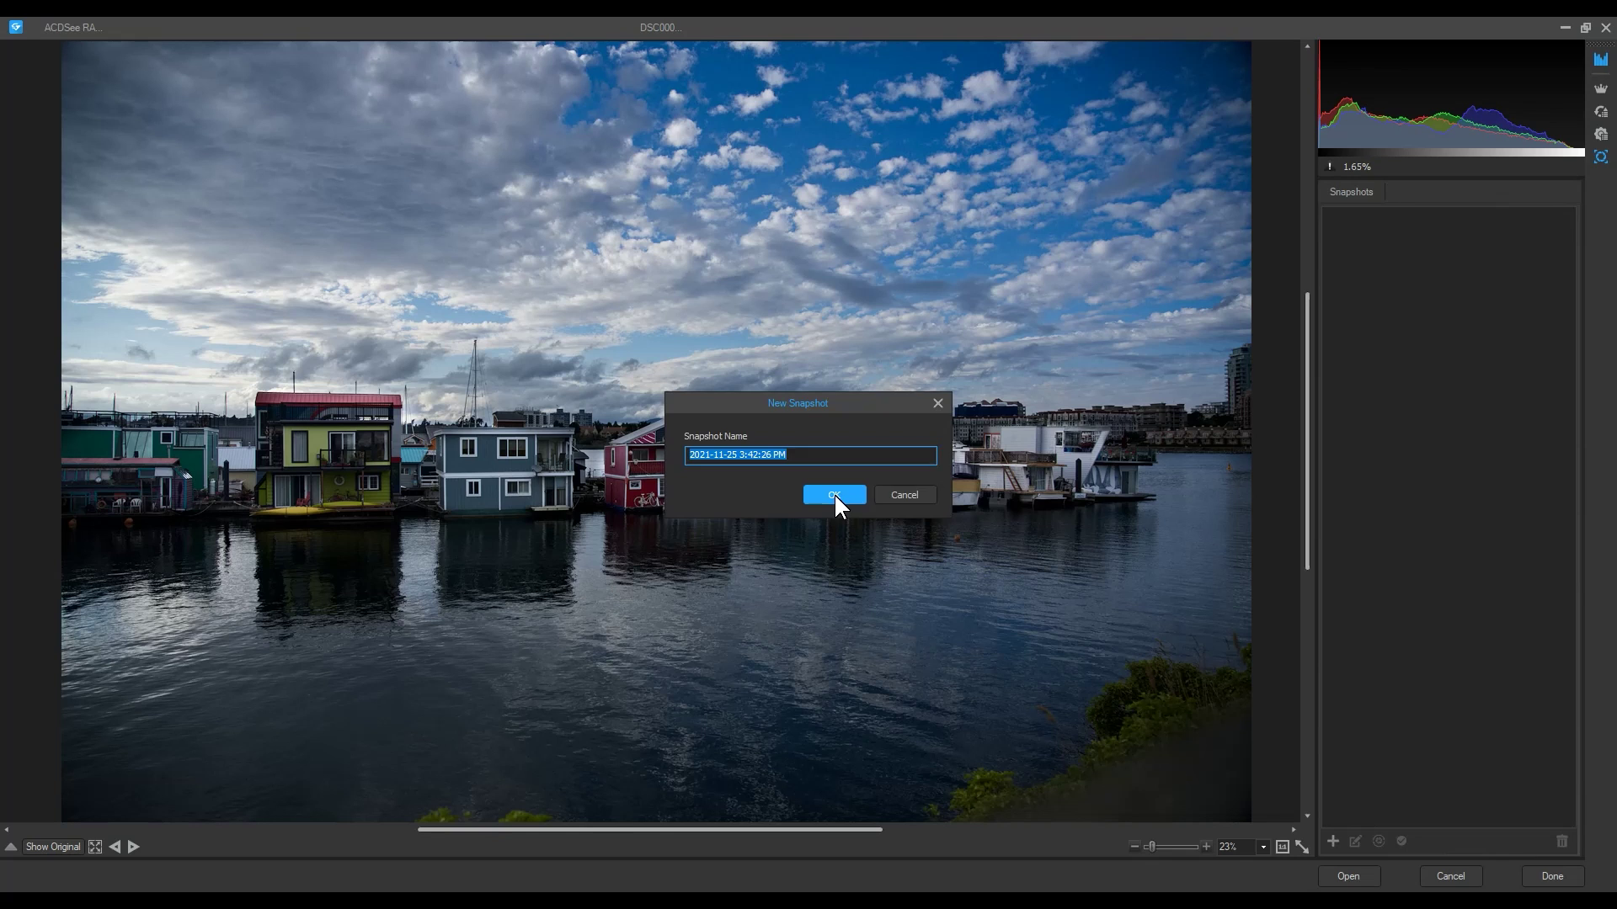
pyautogui.click(834, 494)
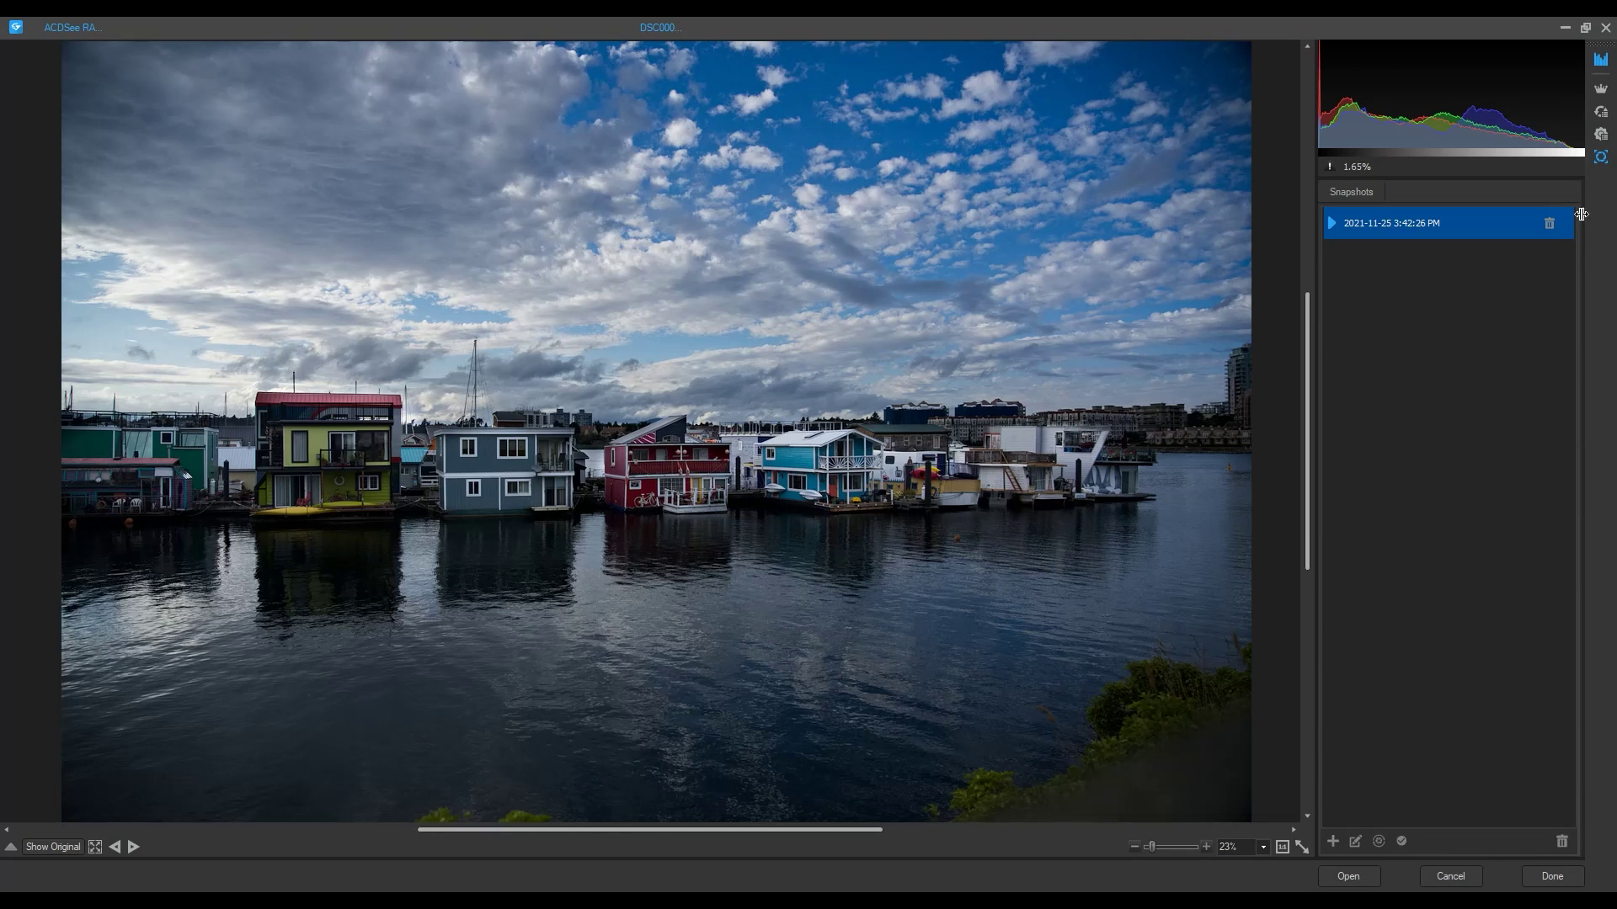
# - Warm the photo by raising the White Balance temperature
pyautogui.click(1600, 88)
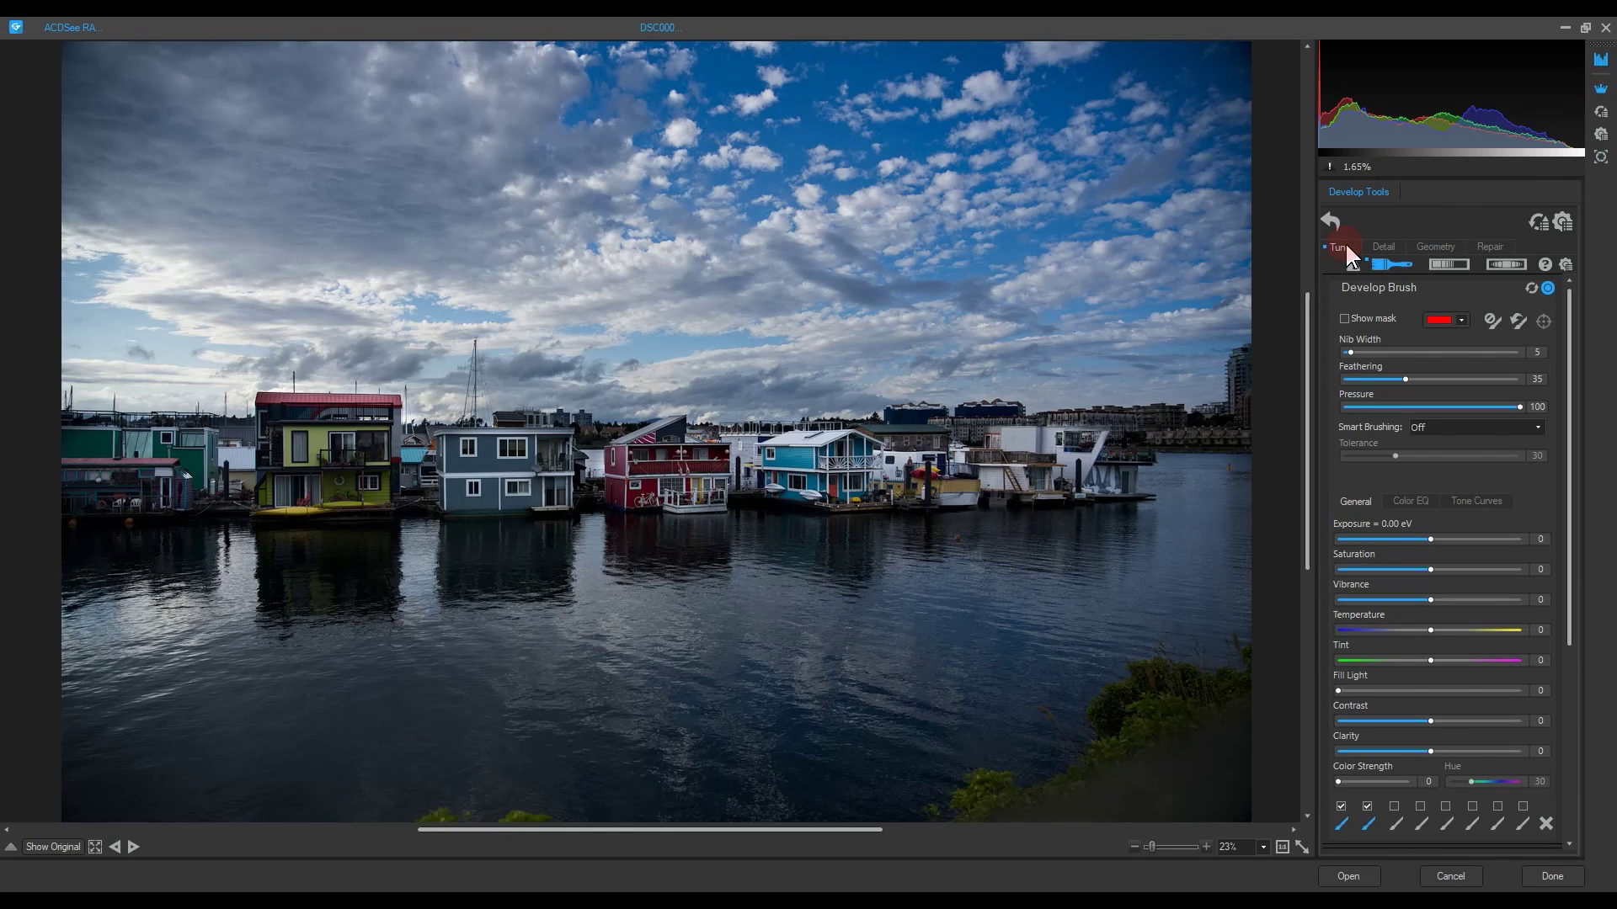
pyautogui.click(1387, 264)
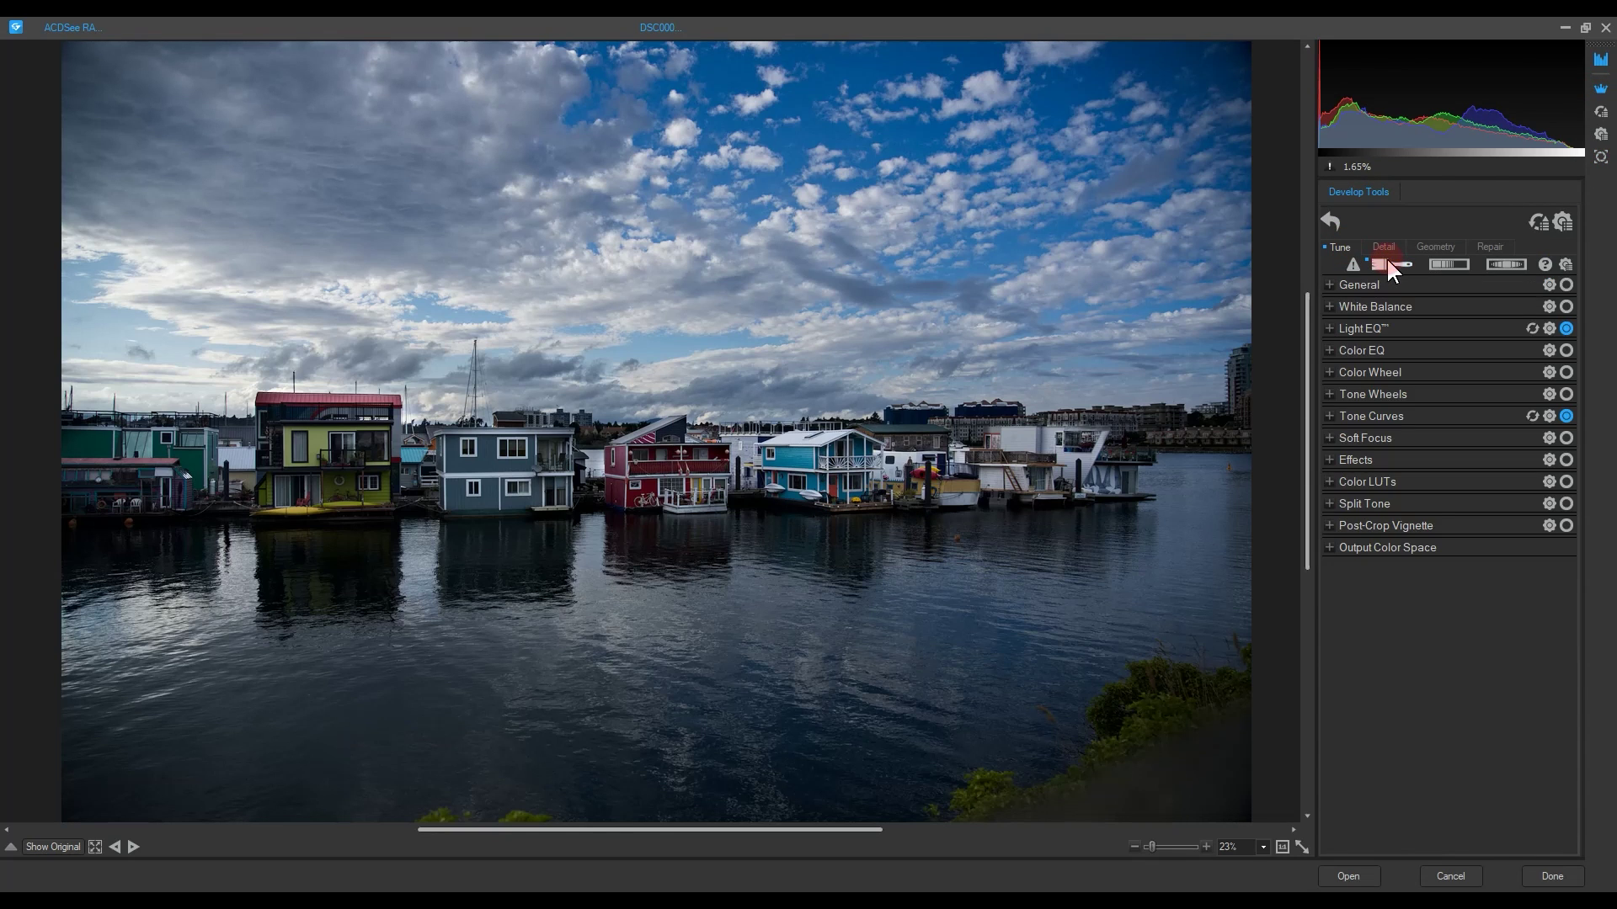
pyautogui.click(1330, 306)
pyautogui.moveTo(1443, 361); pyautogui.dragTo(1460, 361)
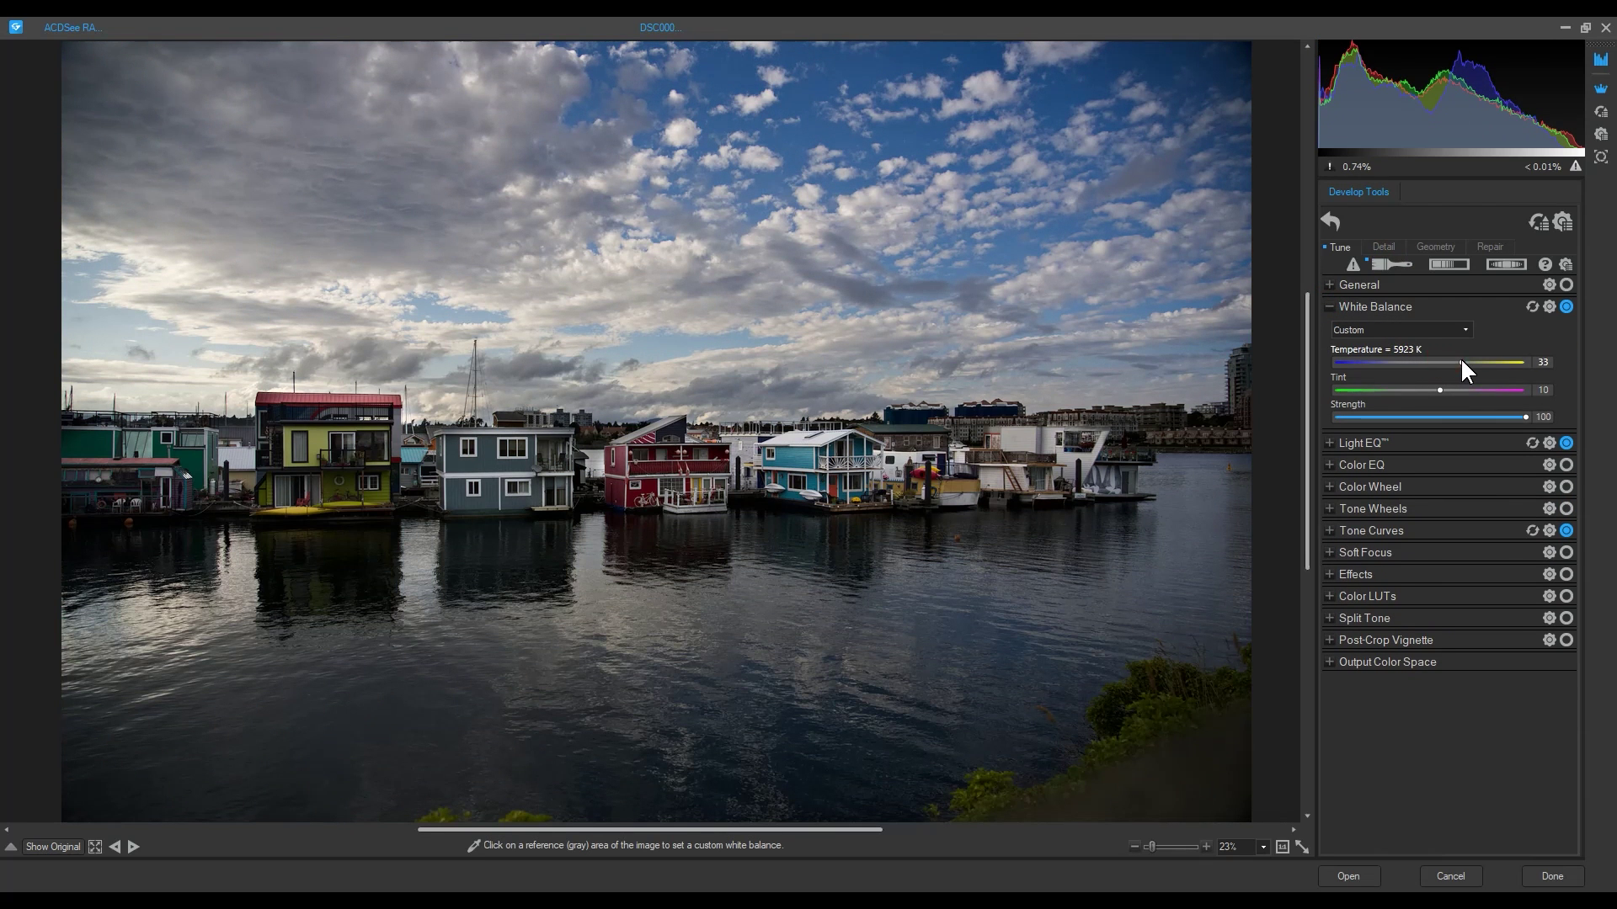
# - Snapshot the warmed edit, compare it with 3:42:26, and keep the 3:42:40 version
pyautogui.click(1601, 159)
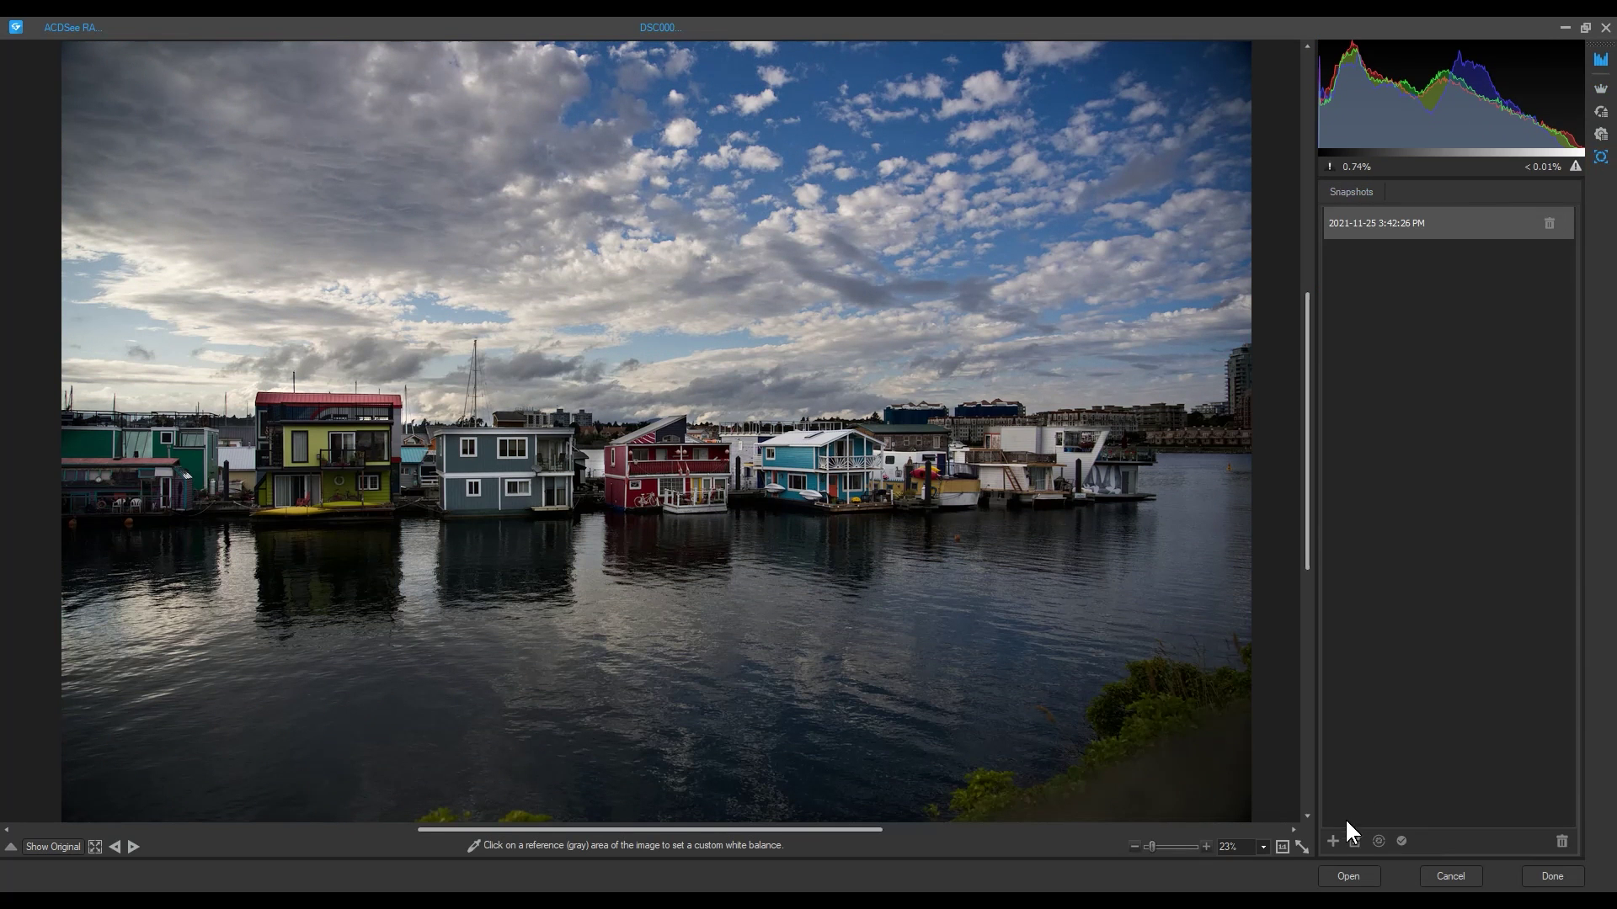
pyautogui.click(1332, 842)
pyautogui.click(846, 493)
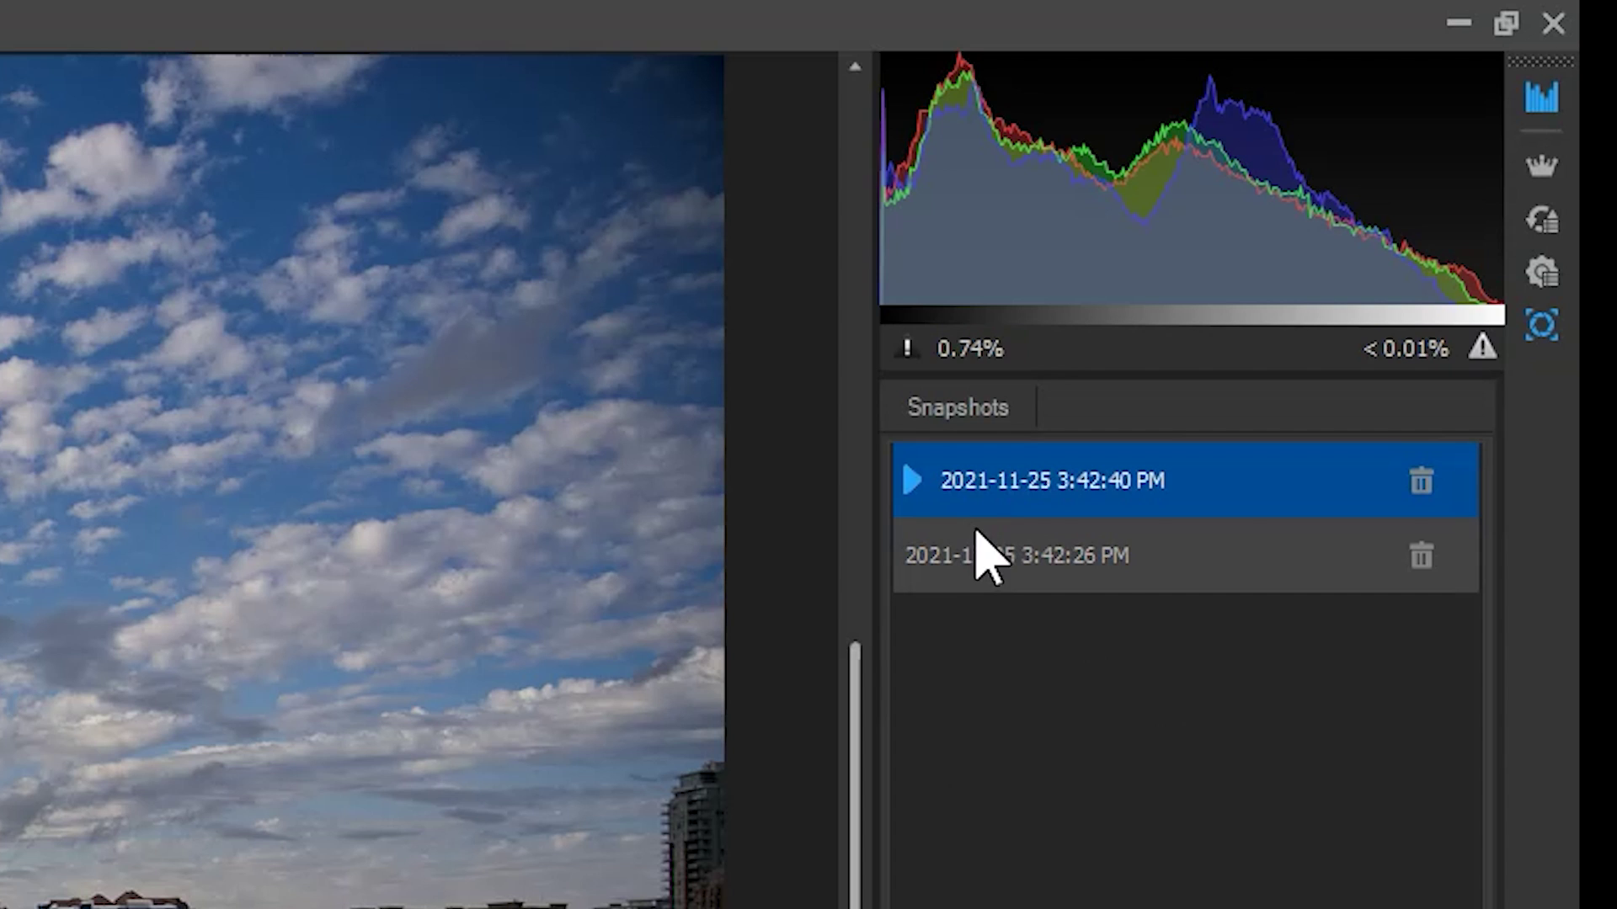
pyautogui.click(1369, 255)
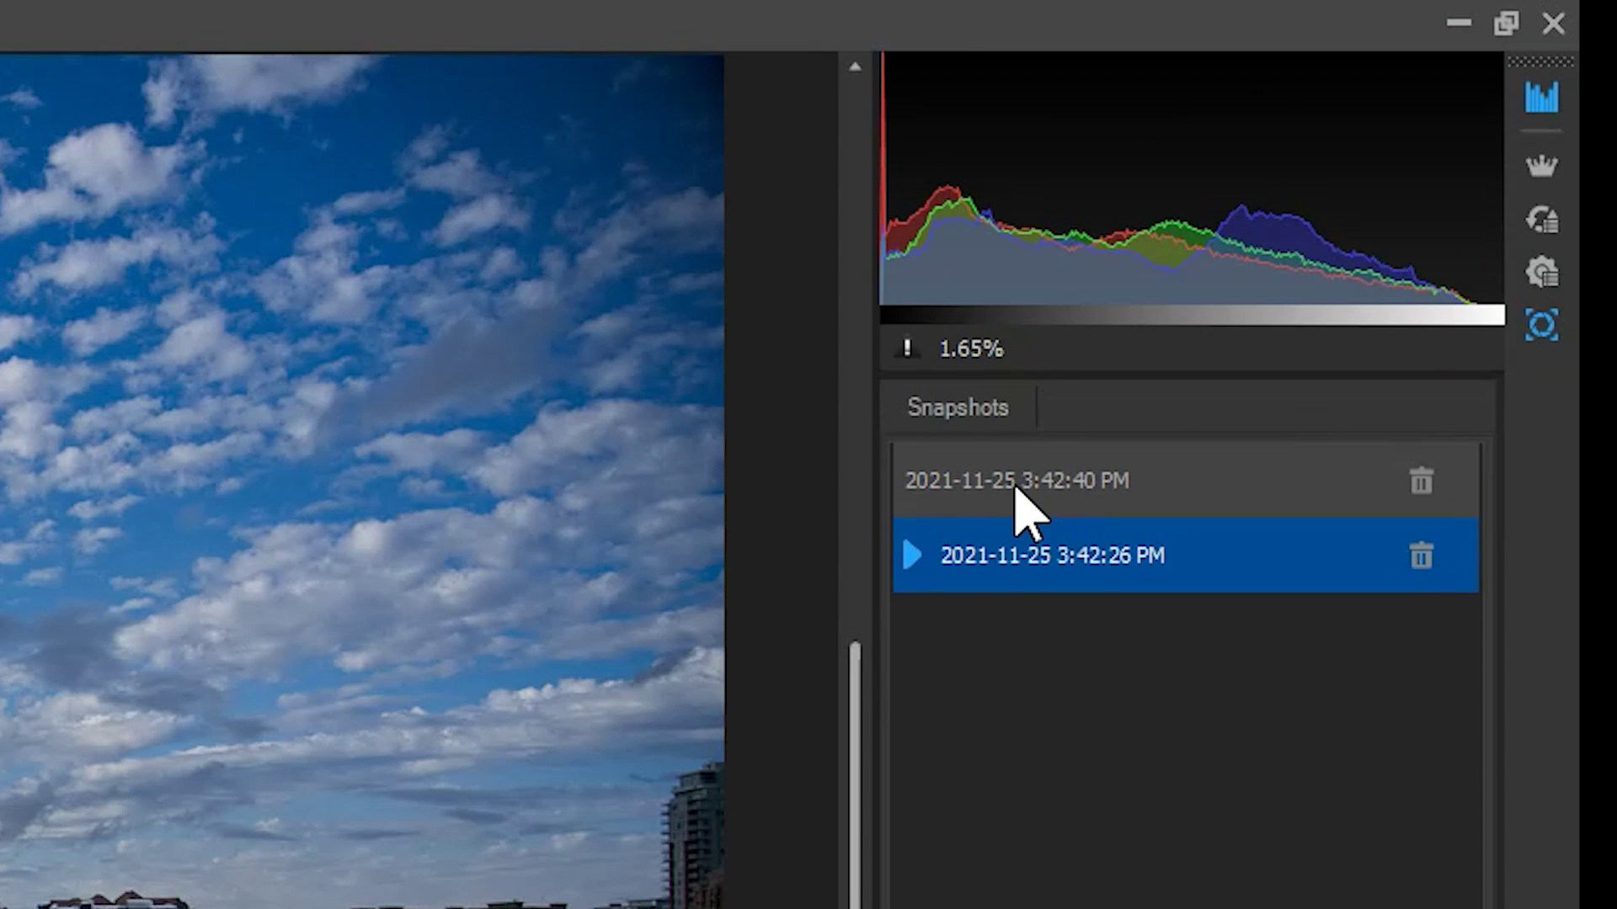
pyautogui.click(1011, 482)
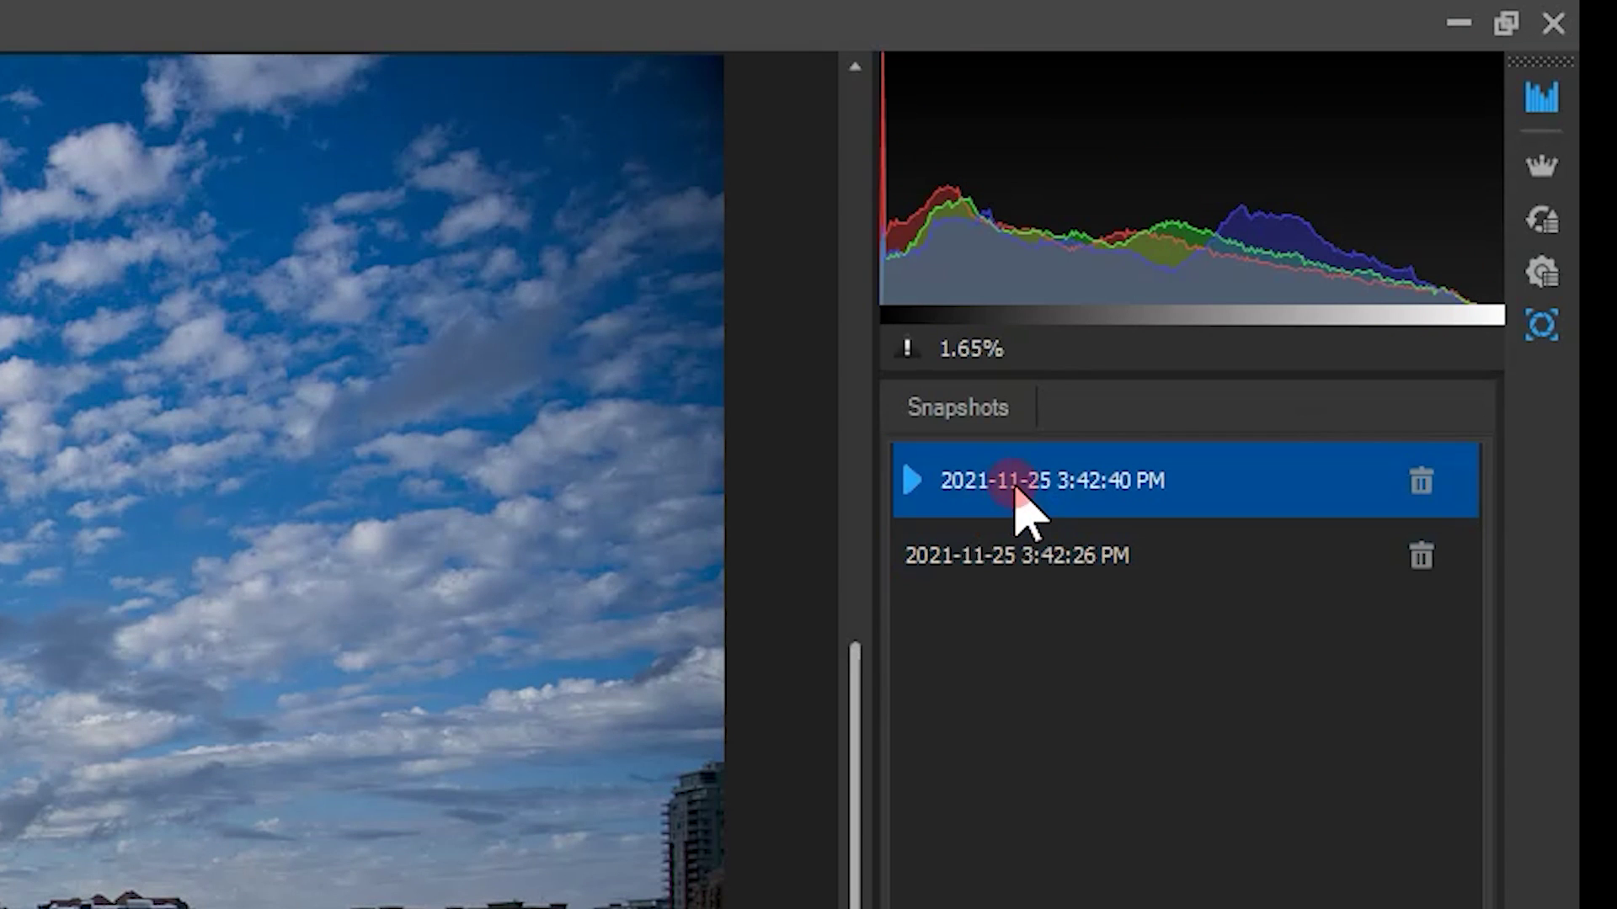
pyautogui.click(1028, 553)
pyautogui.click(1029, 485)
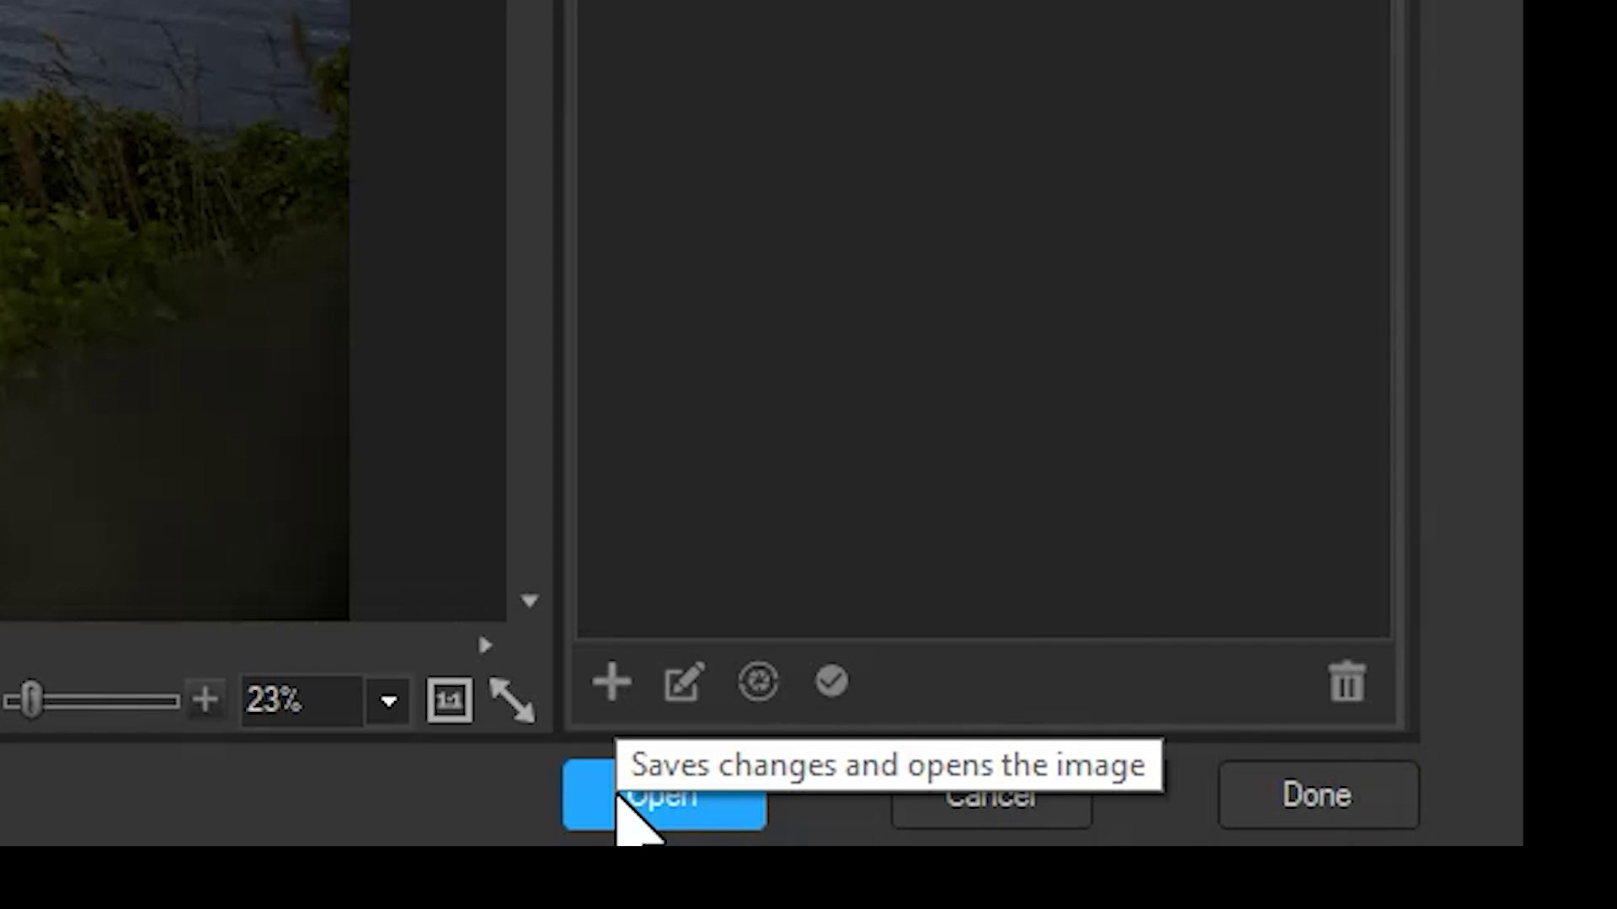
# - Finish the RAW edit and select Landscape 001 through Landscape 004 in the Open dialog
pyautogui.click(1317, 810)
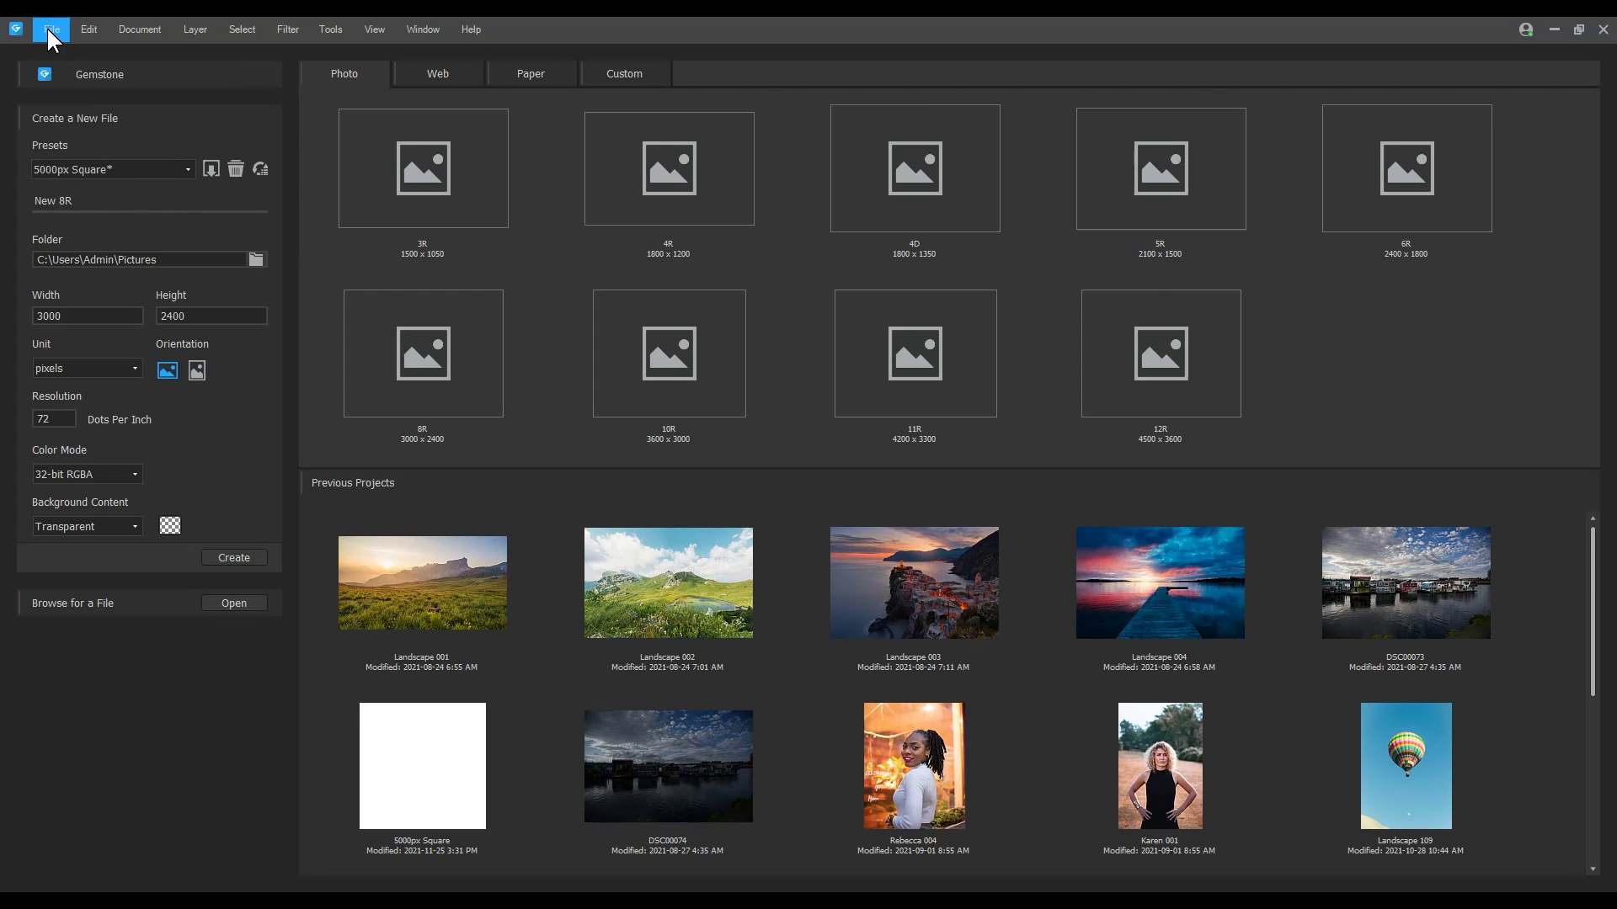
pyautogui.click(47, 27)
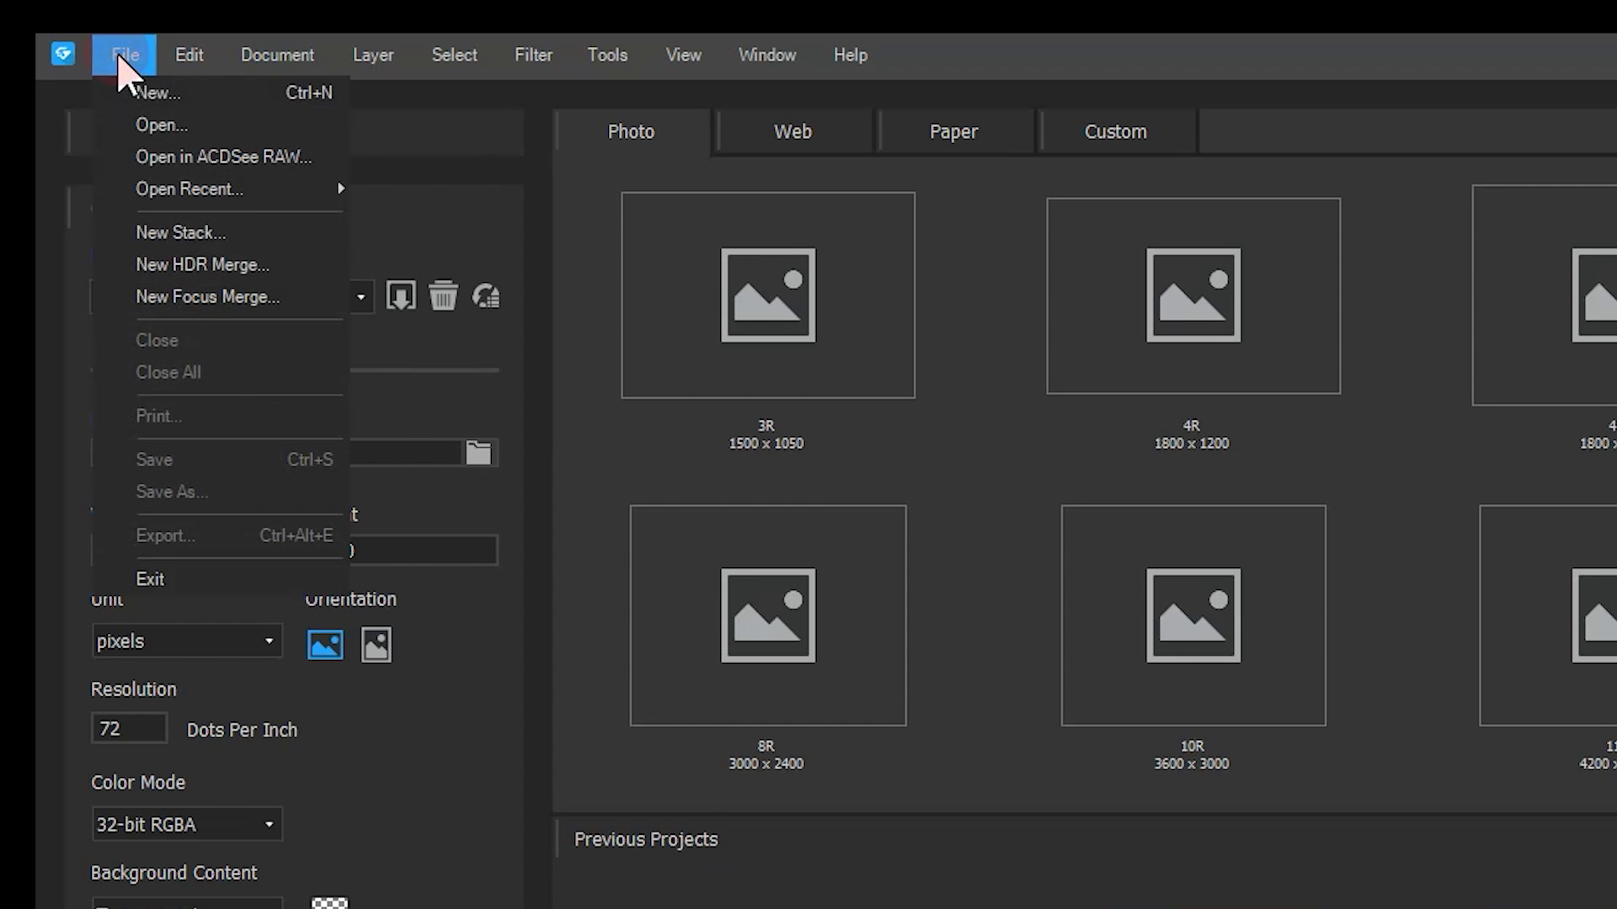
pyautogui.click(150, 120)
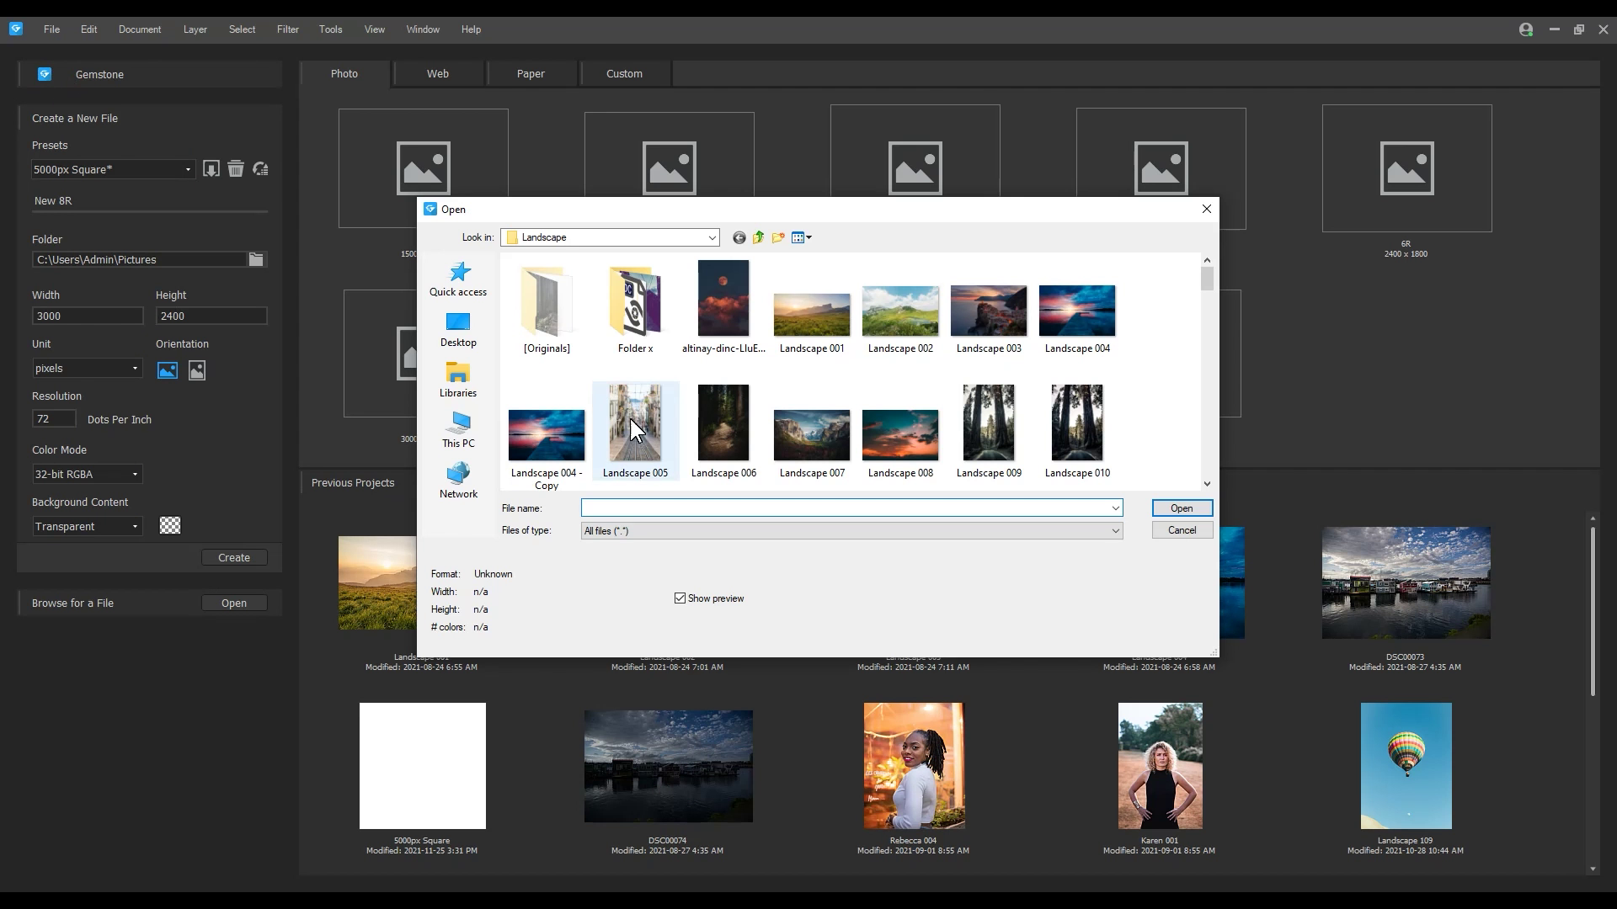
pyautogui.click(811, 324)
pyautogui.keyDown('shift'); pyautogui.click(1089, 315); pyautogui.keyUp('shift')
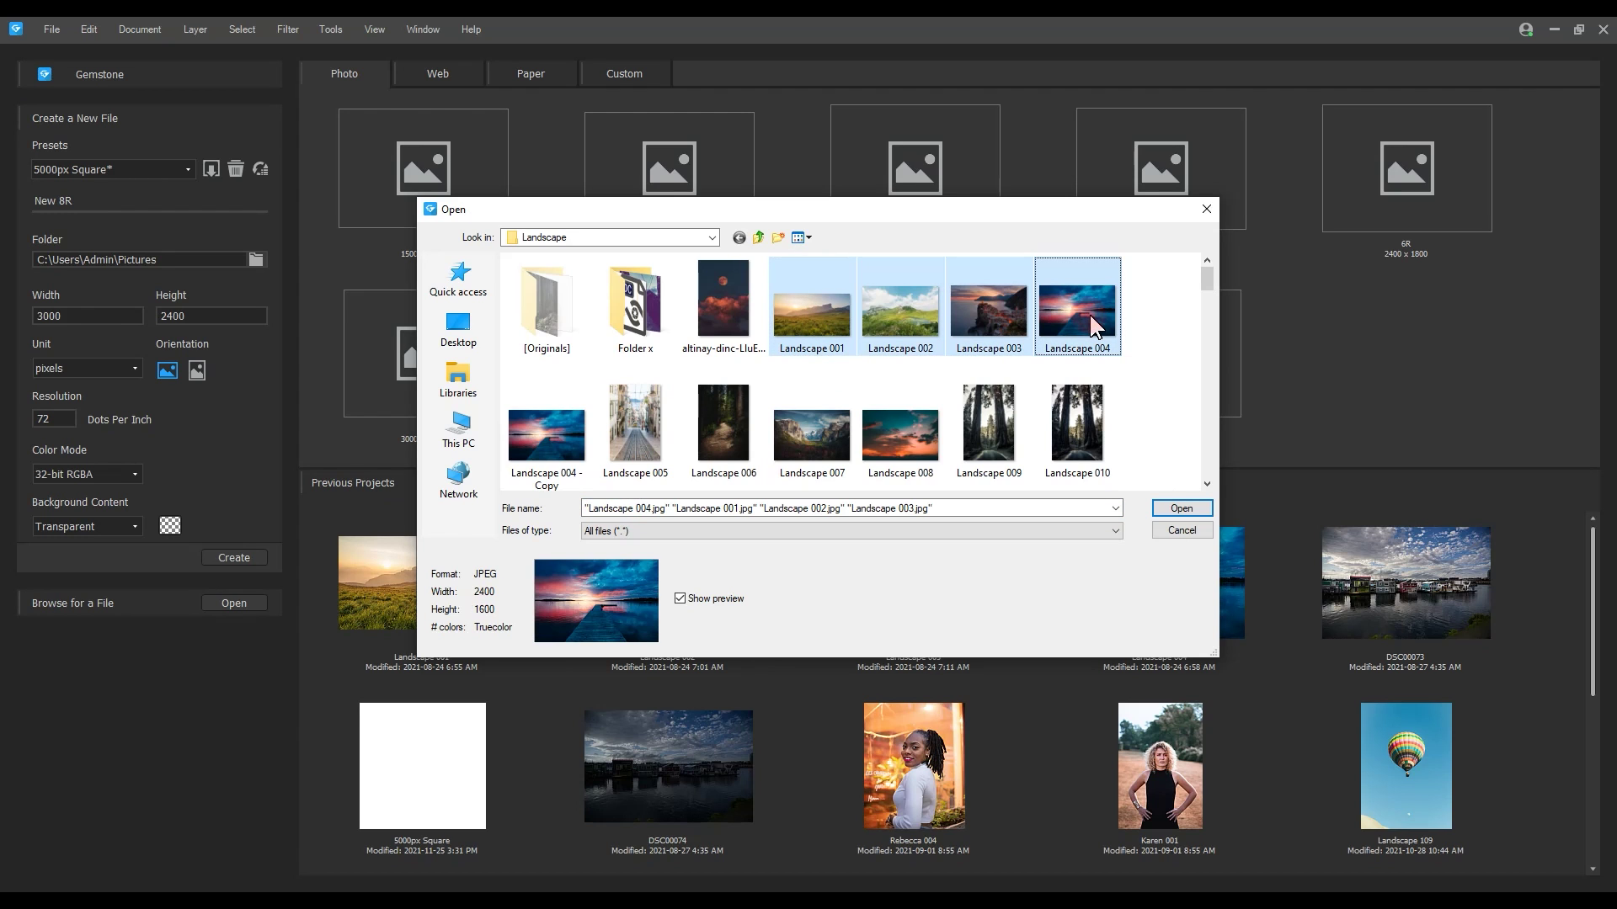
# - Open Landscape 001–004 and flip through each landscape document
pyautogui.click(1182, 508)
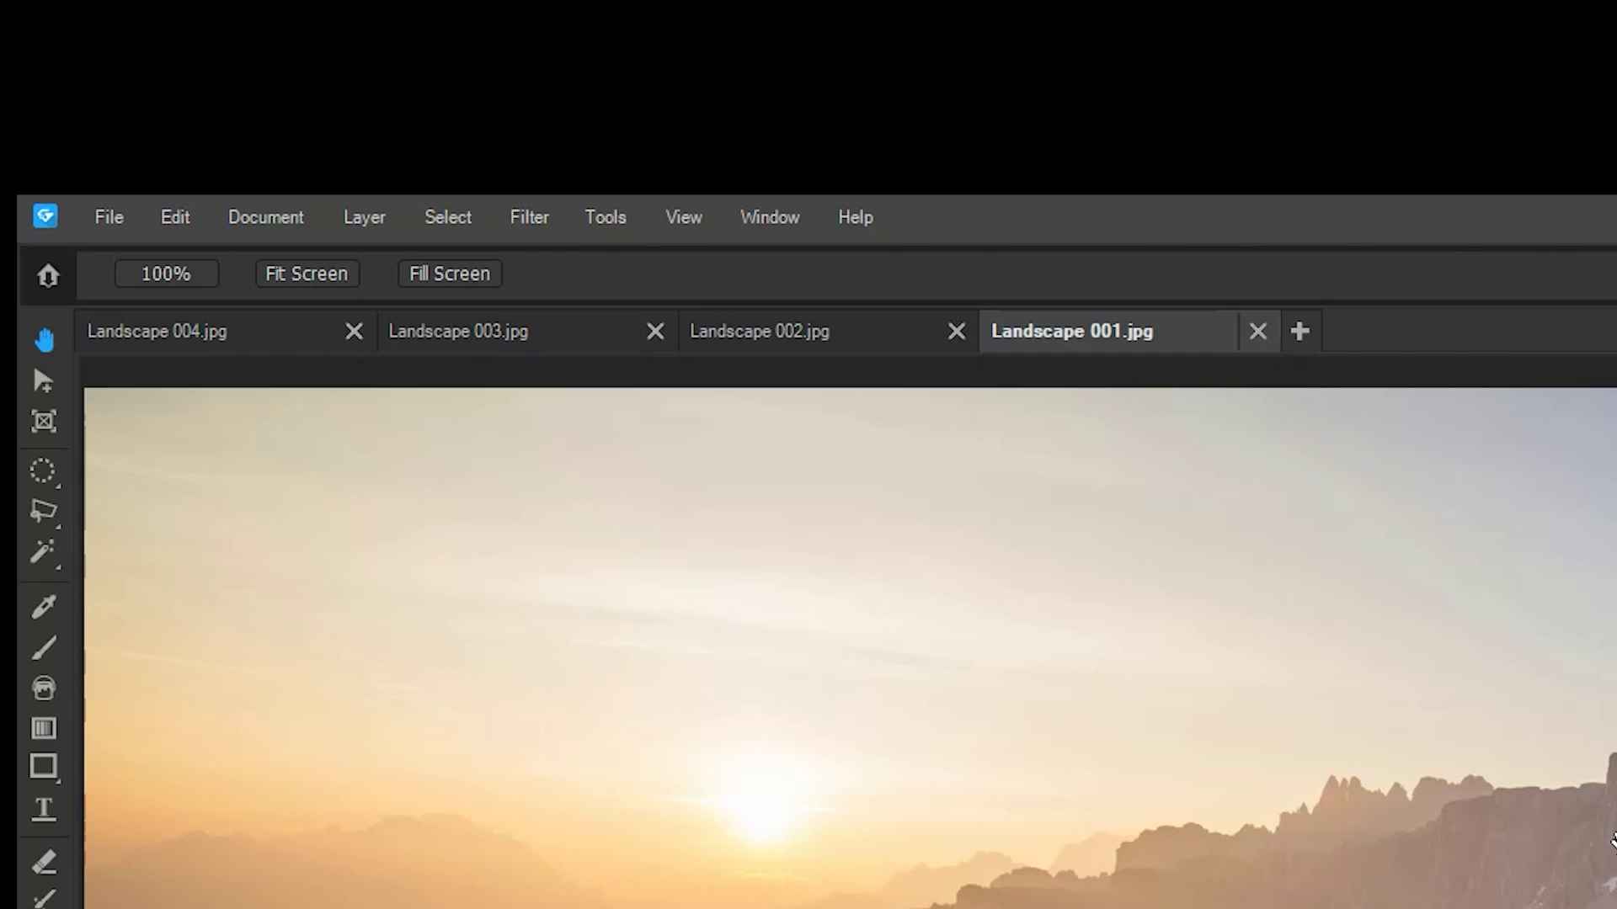
pyautogui.click(849, 336)
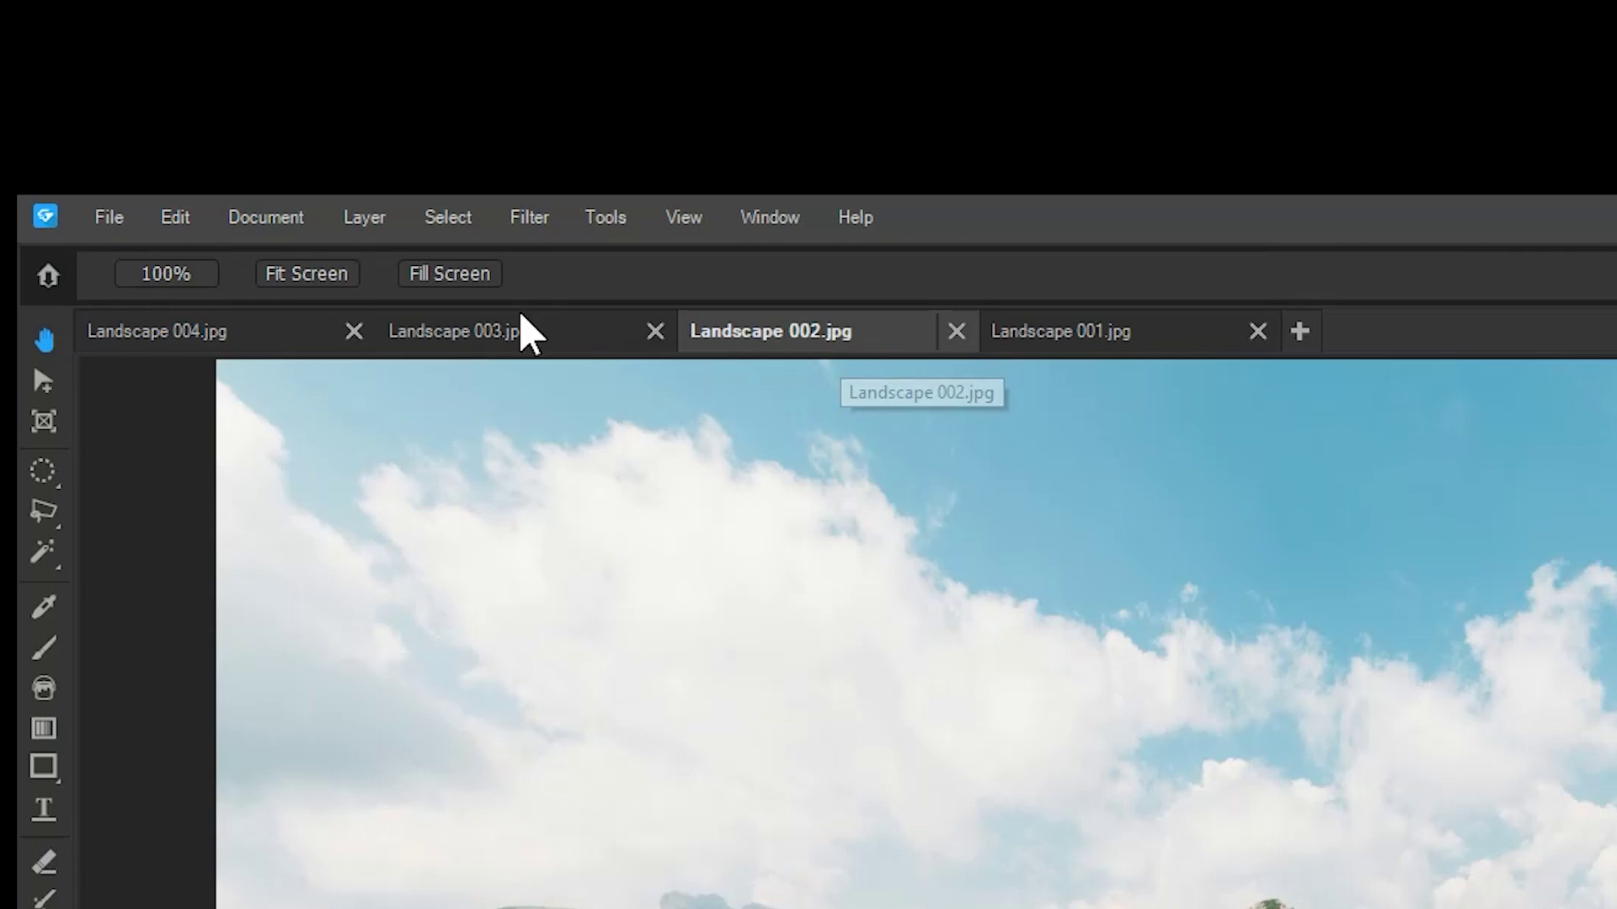
pyautogui.click(488, 335)
pyautogui.click(242, 337)
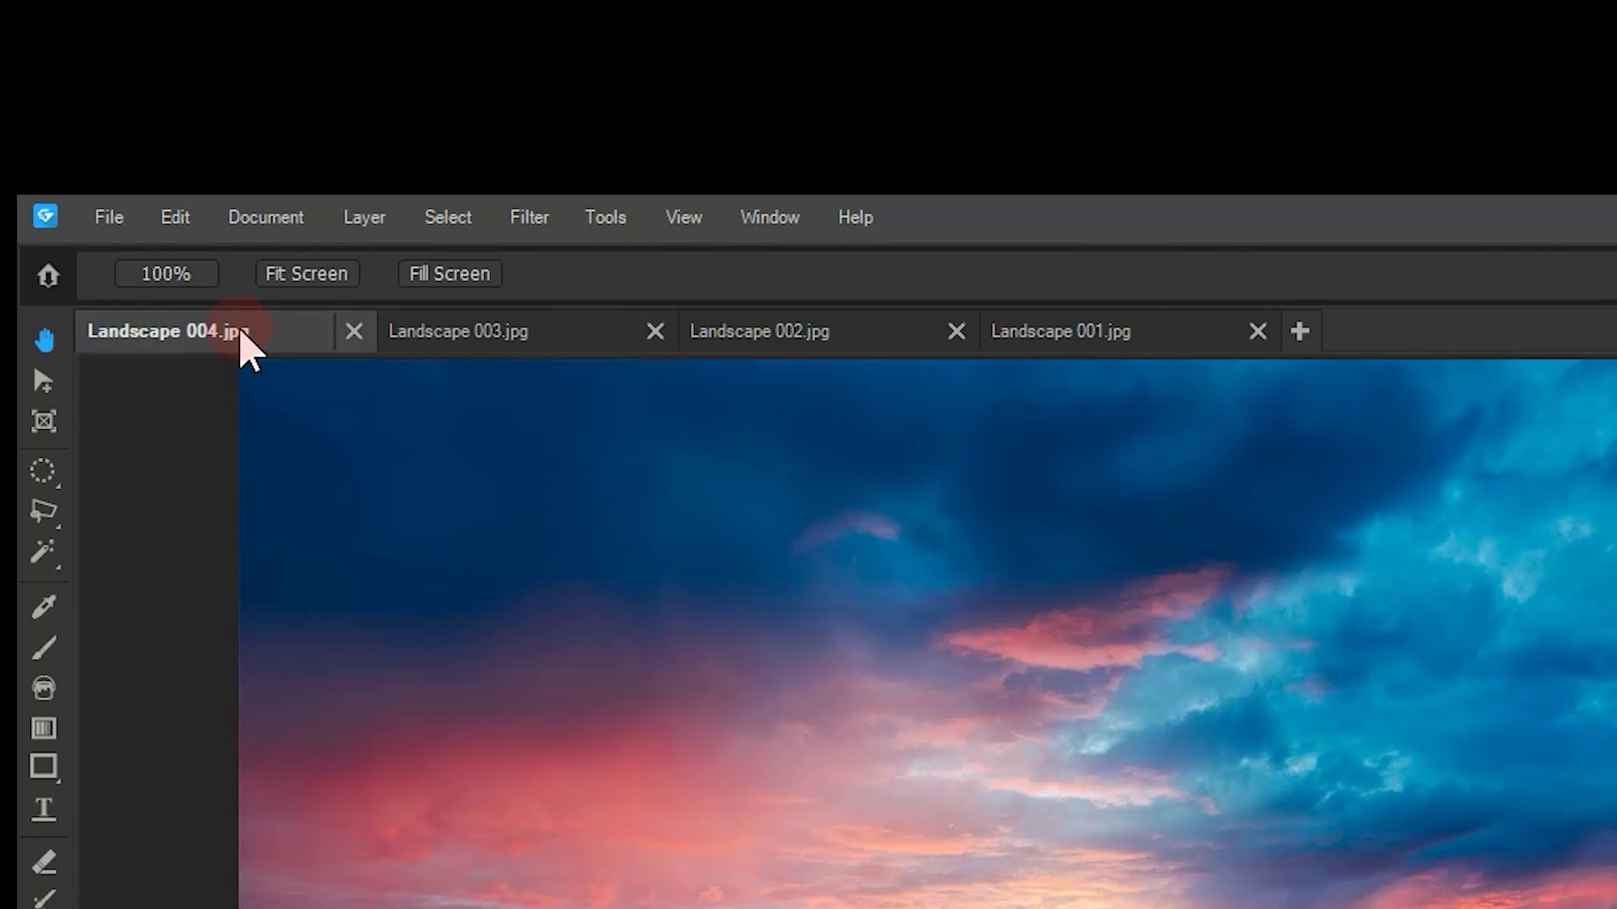
pyautogui.click(817, 335)
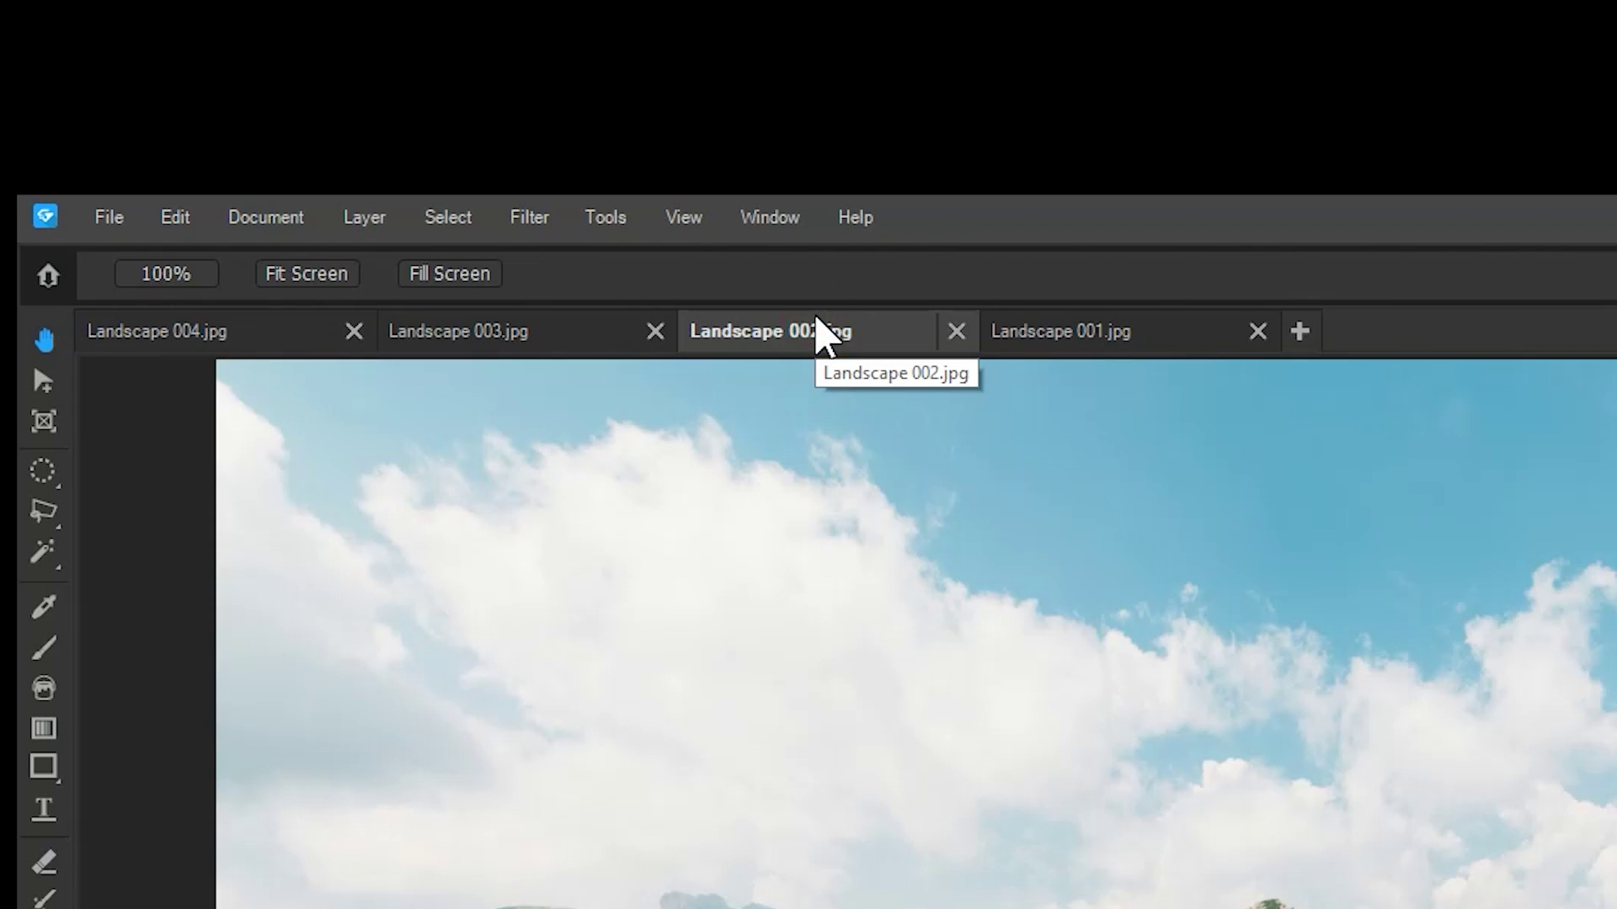
pyautogui.click(1081, 338)
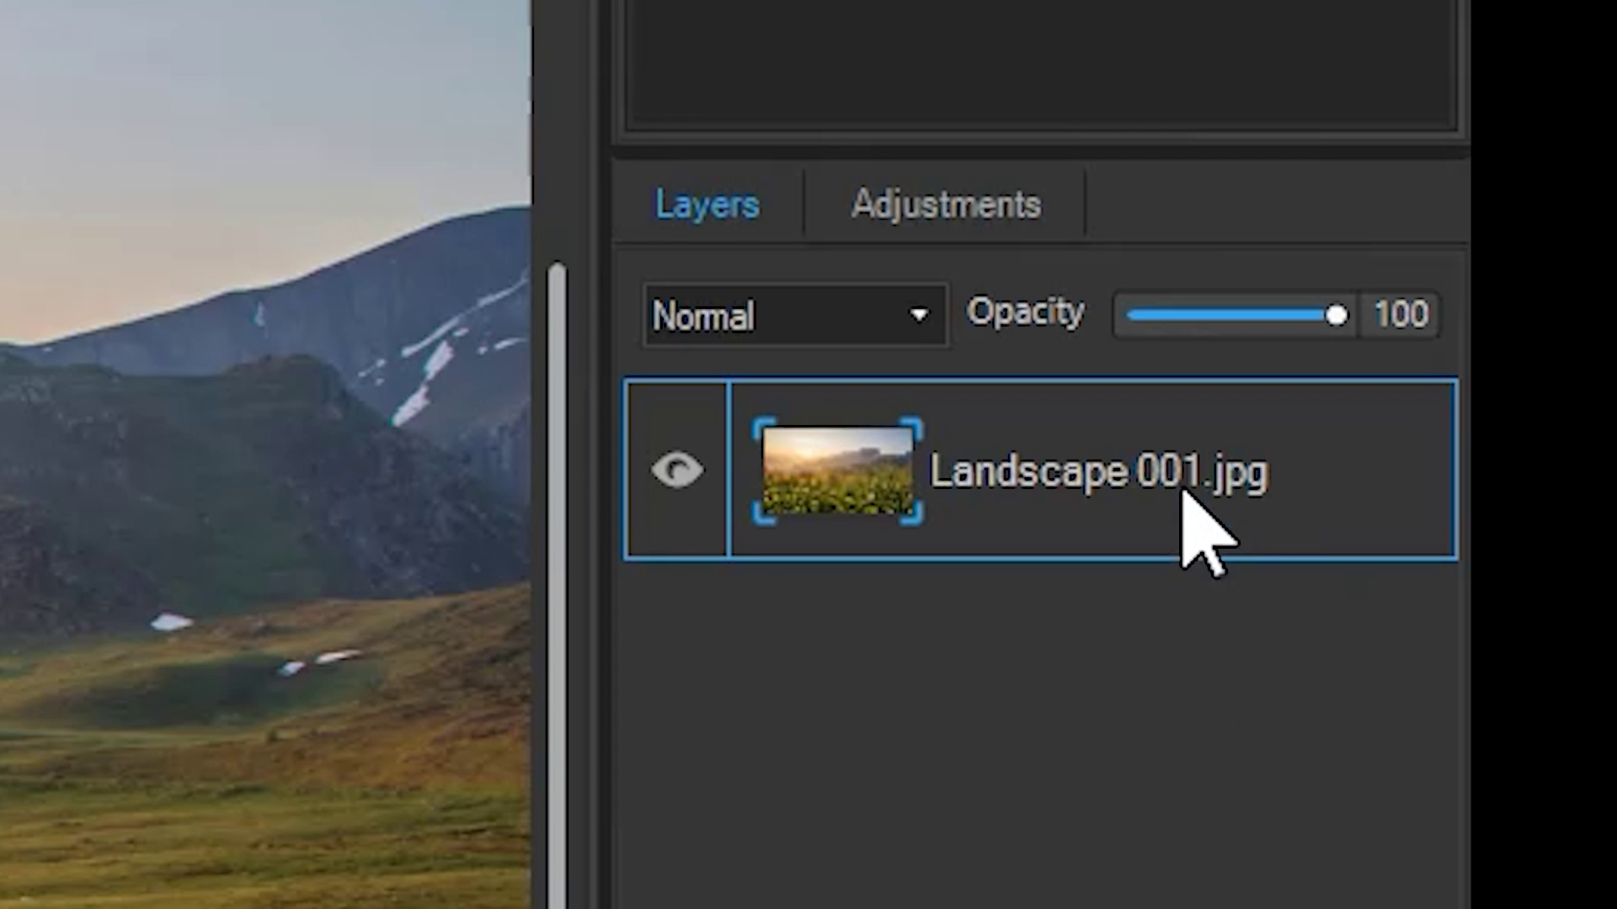
# - Close Landscape 001.jpg and bring up the New Document window
pyautogui.moveTo(1179, 490); pyautogui.dragTo(1067, 541)
pyautogui.hotkey('ctrl', 'Tab')
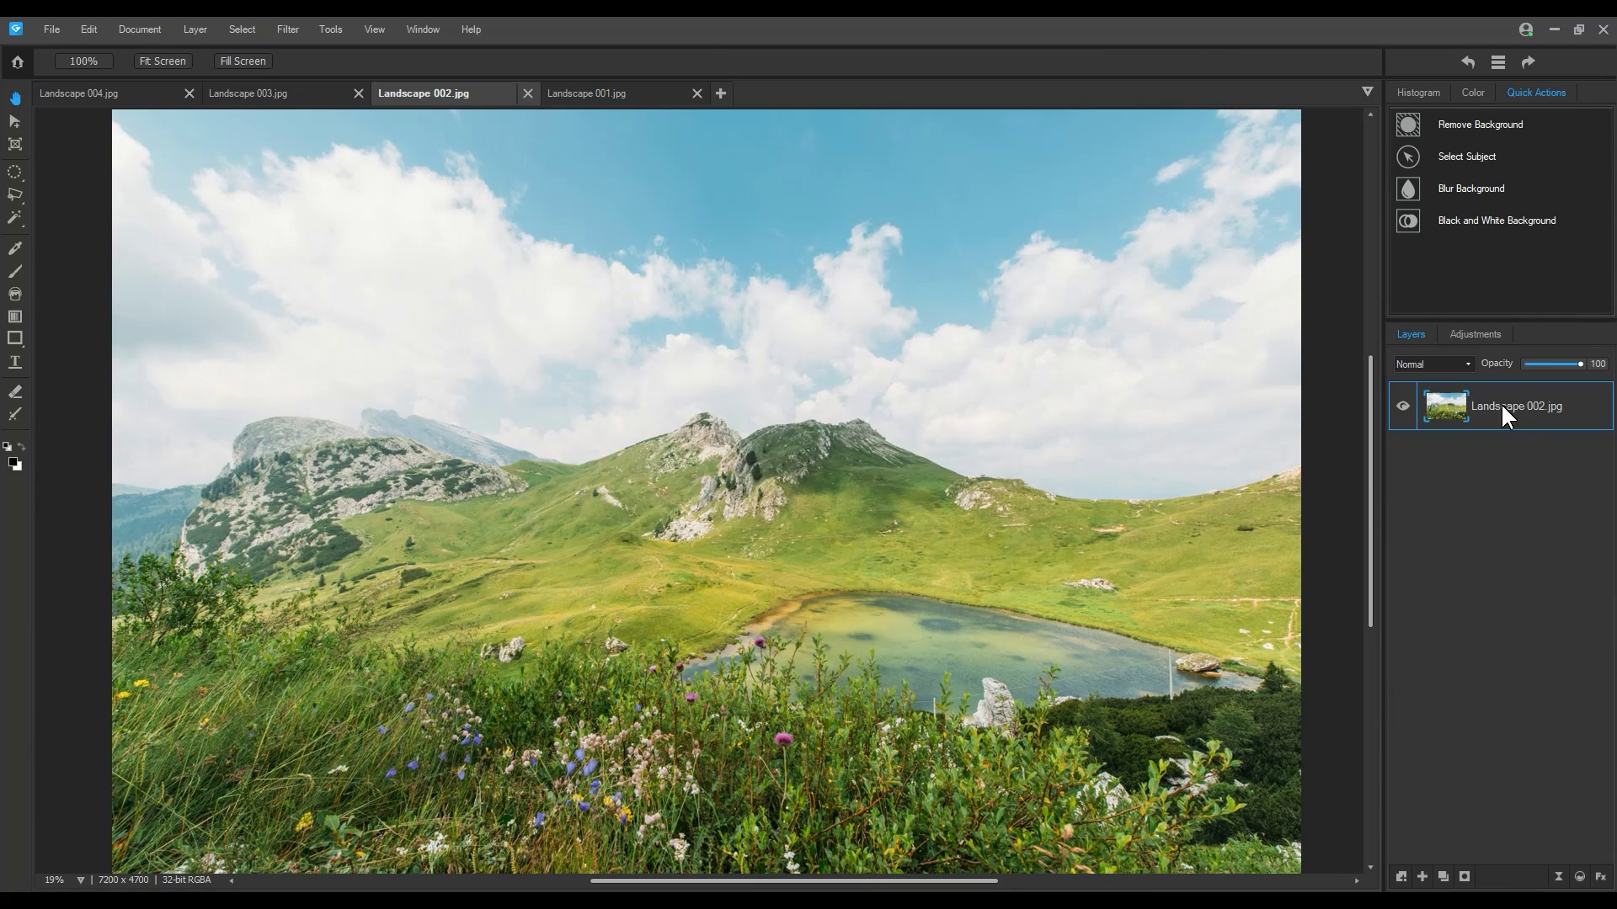
pyautogui.click(283, 95)
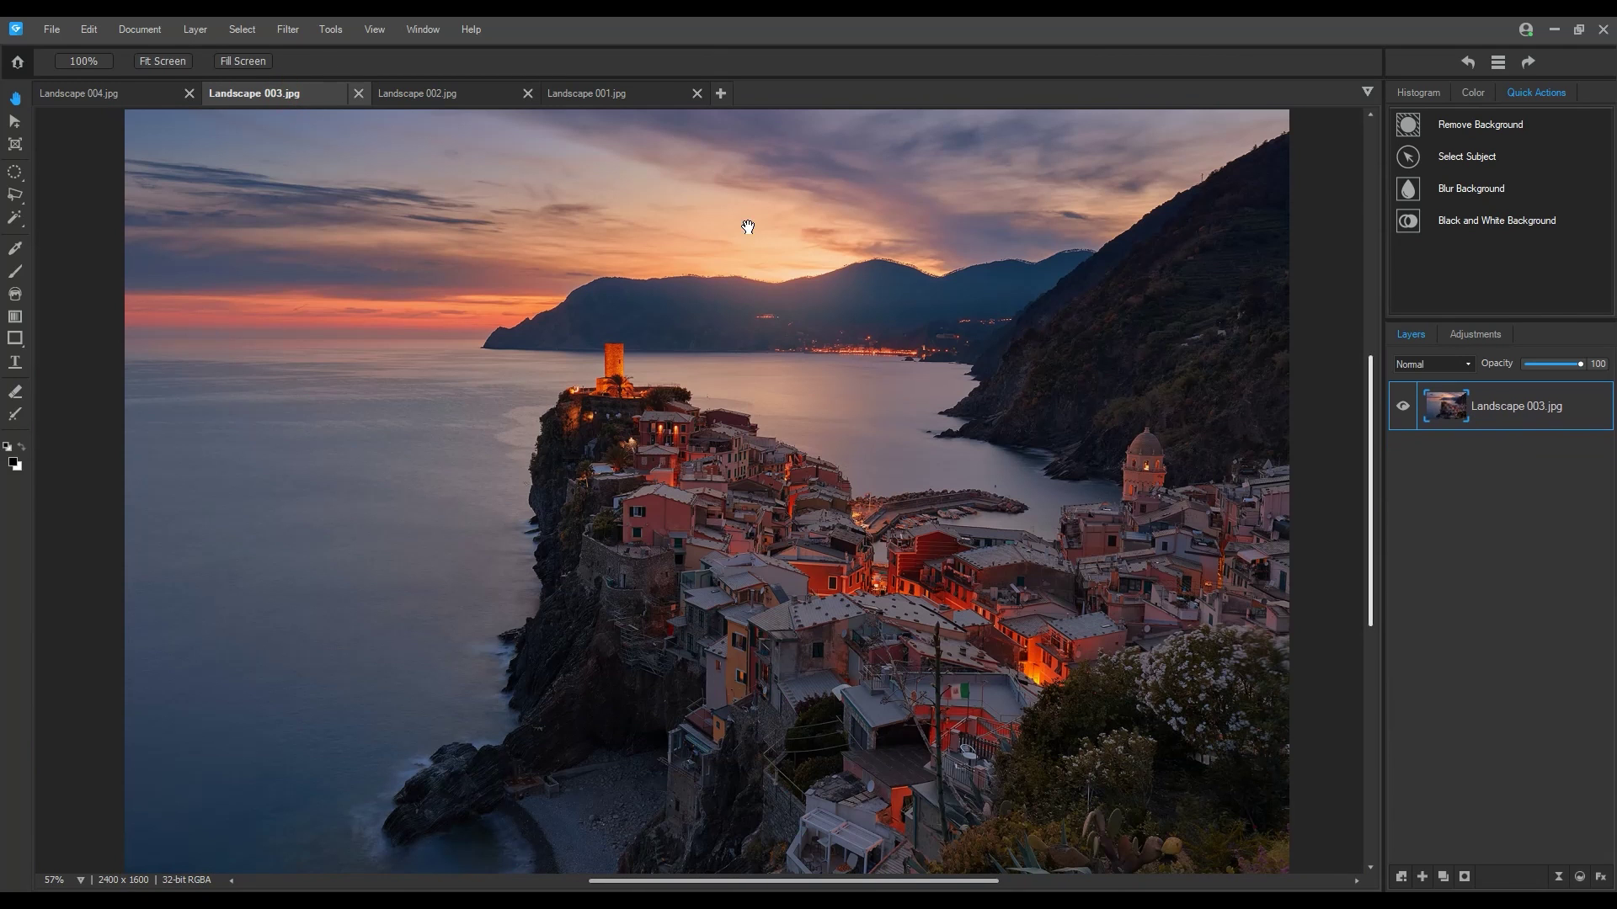
pyautogui.click(590, 93)
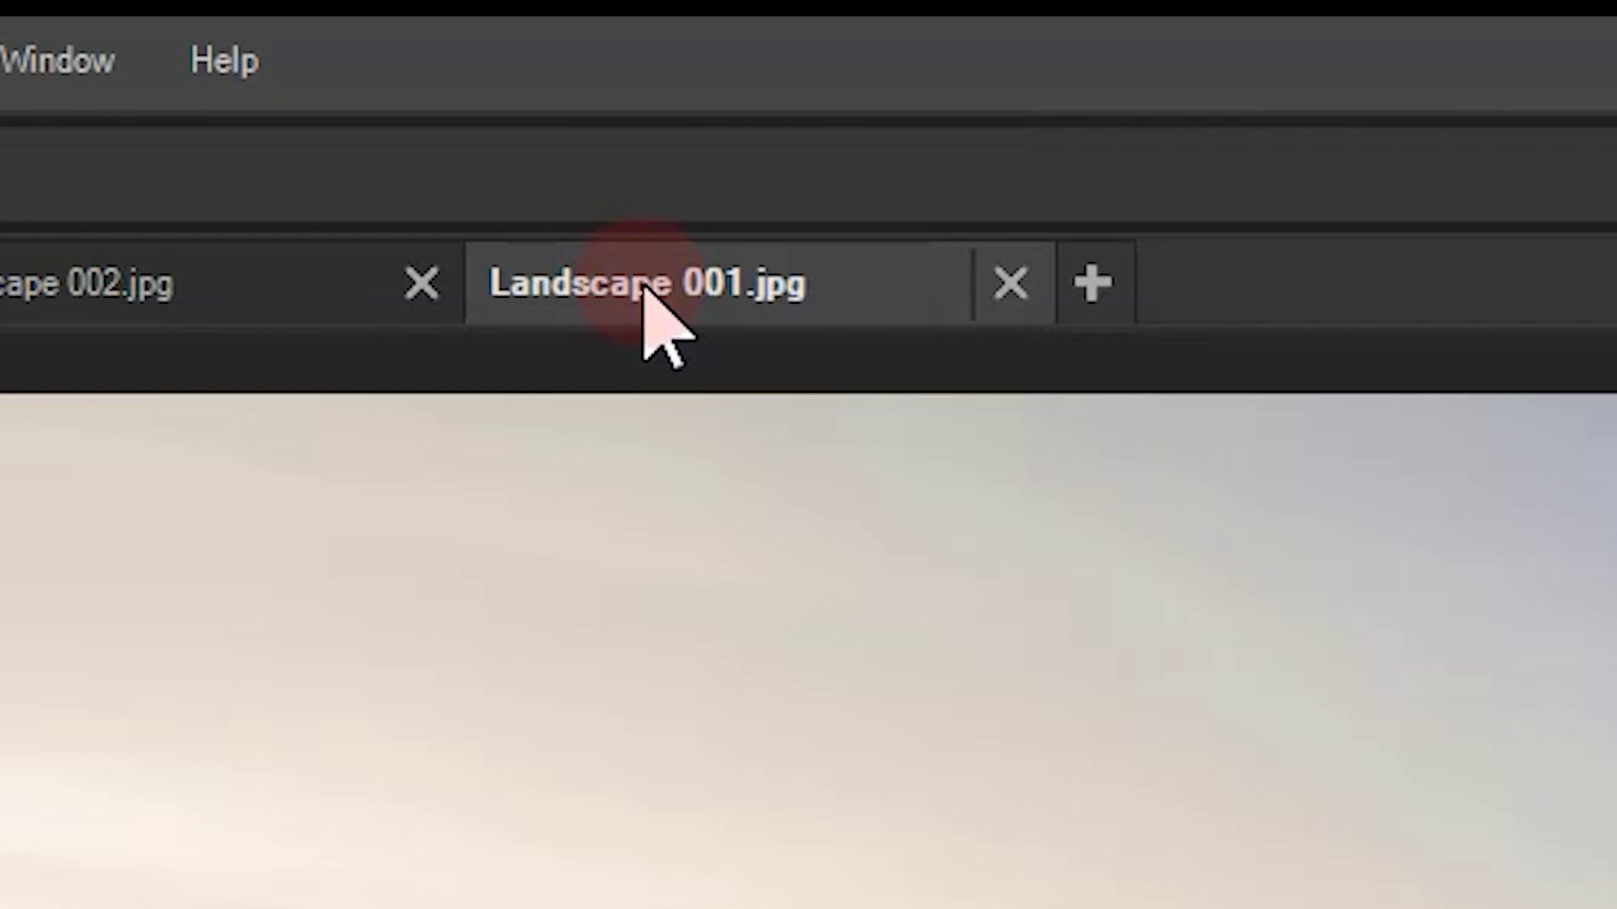
pyautogui.click(1009, 284)
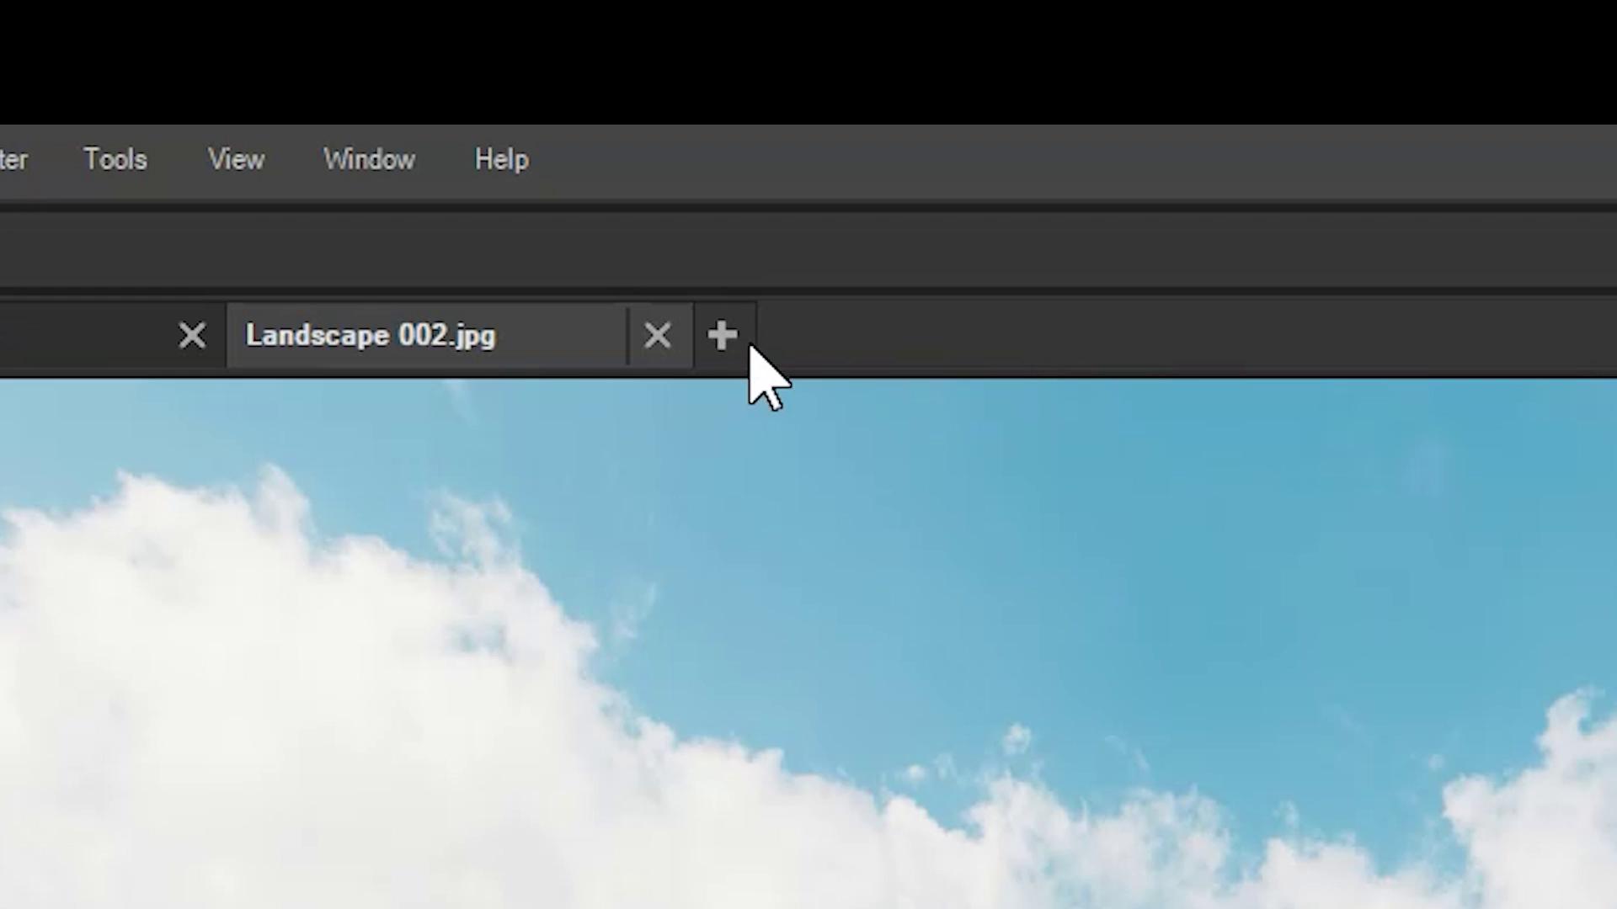
pyautogui.click(554, 93)
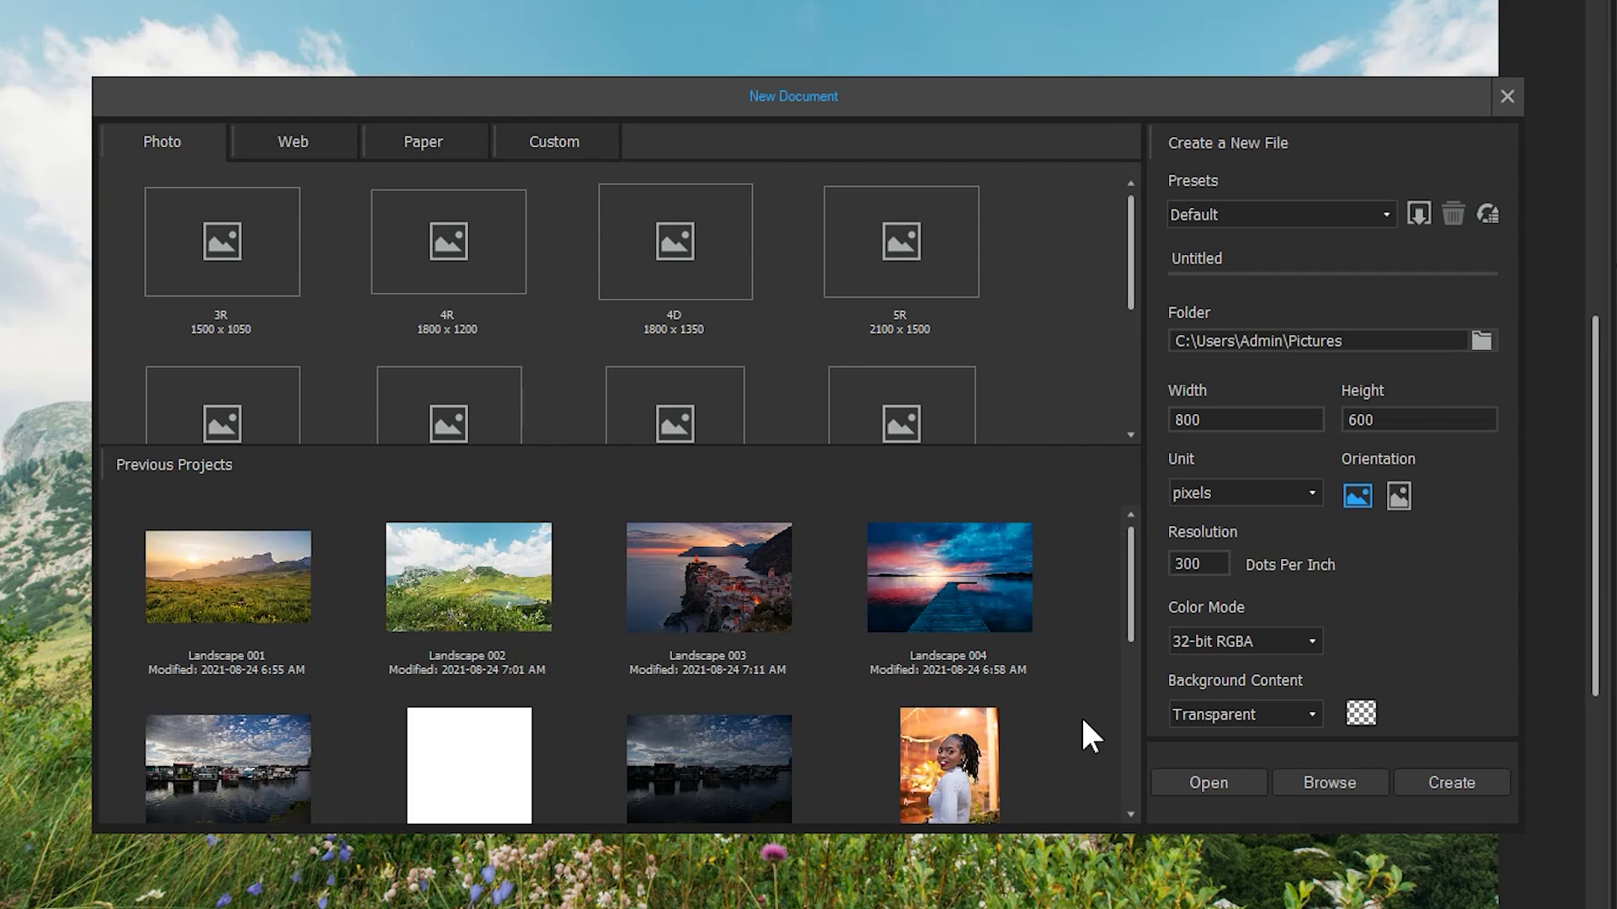
pyautogui.click(1343, 779)
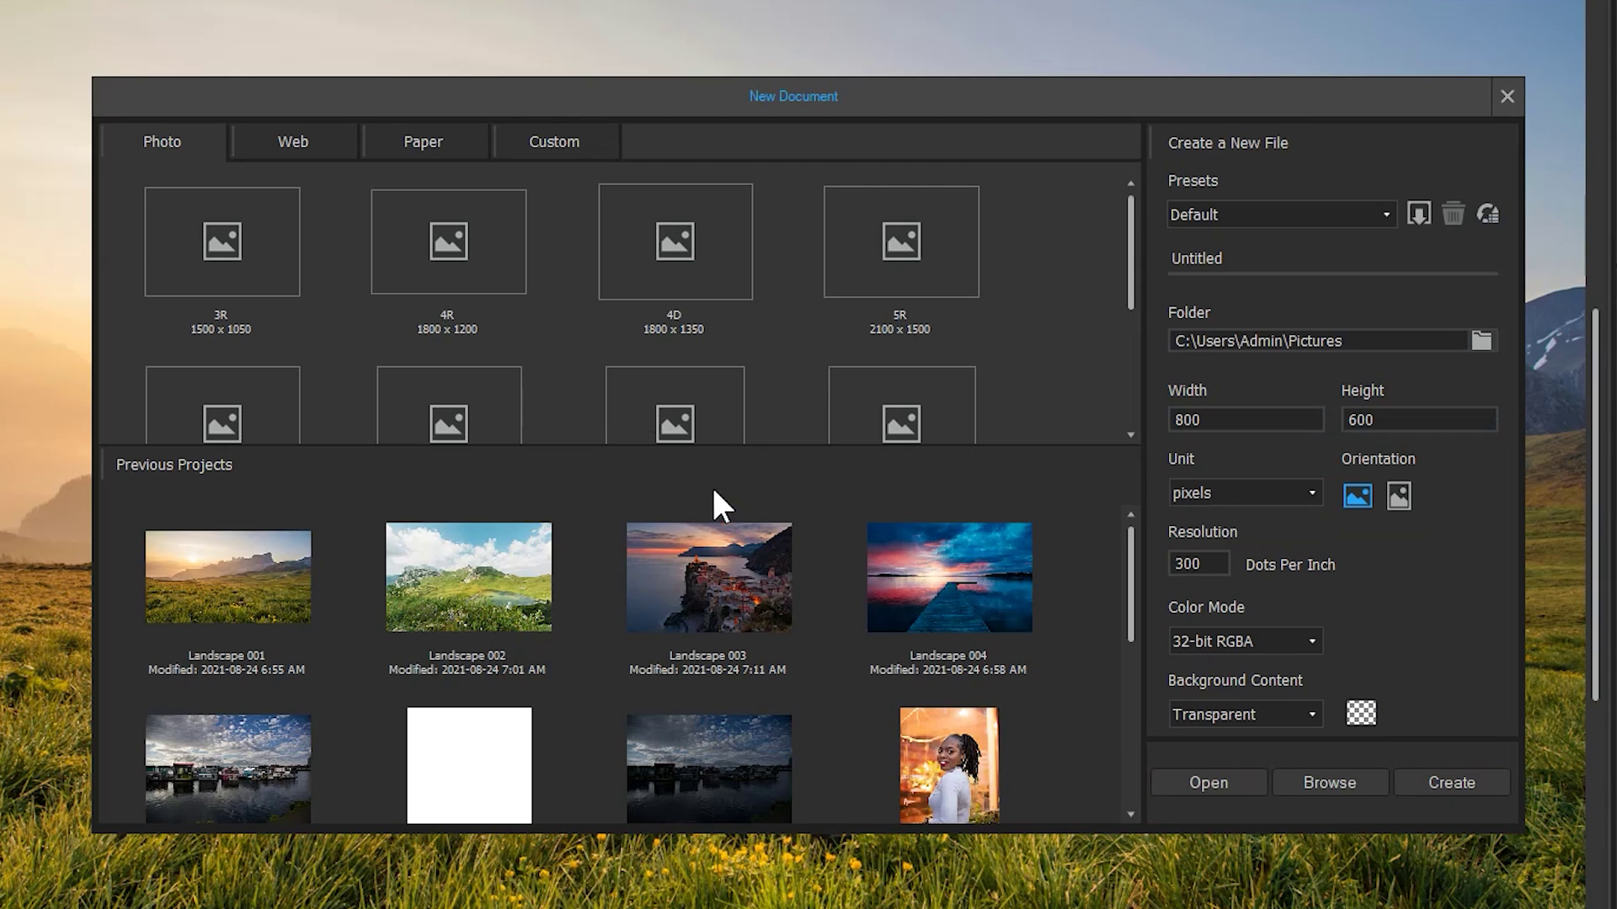
pyautogui.click(558, 139)
pyautogui.click(466, 139)
pyautogui.click(328, 137)
pyautogui.click(190, 133)
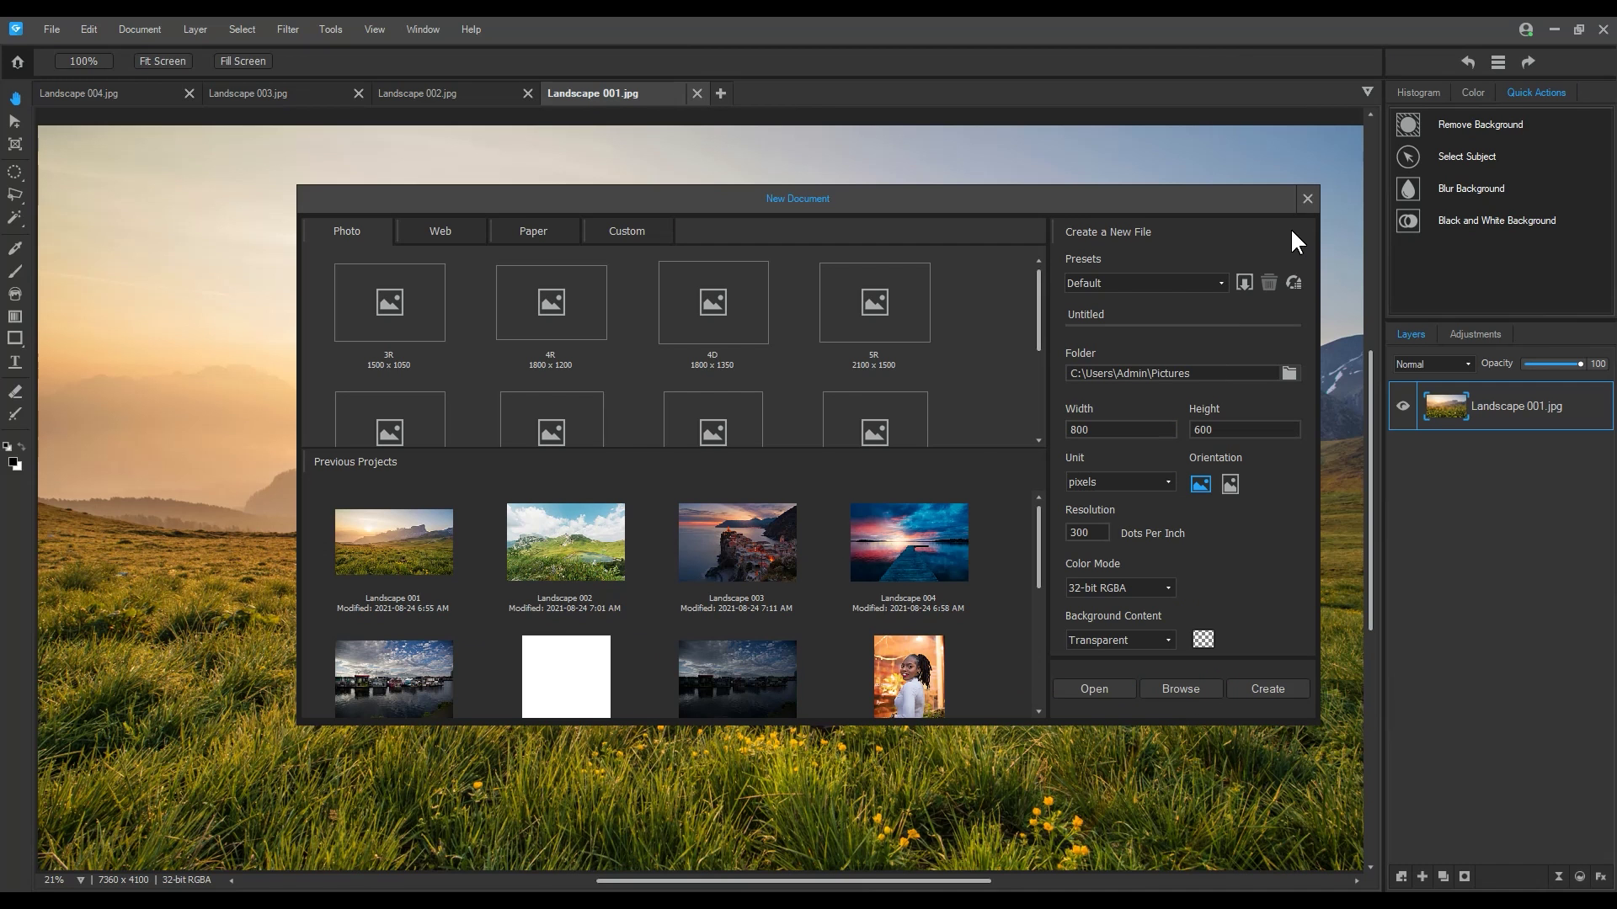
# - Dismiss New Document, visit the Home screen, and return to the open landscape images
pyautogui.click(1307, 199)
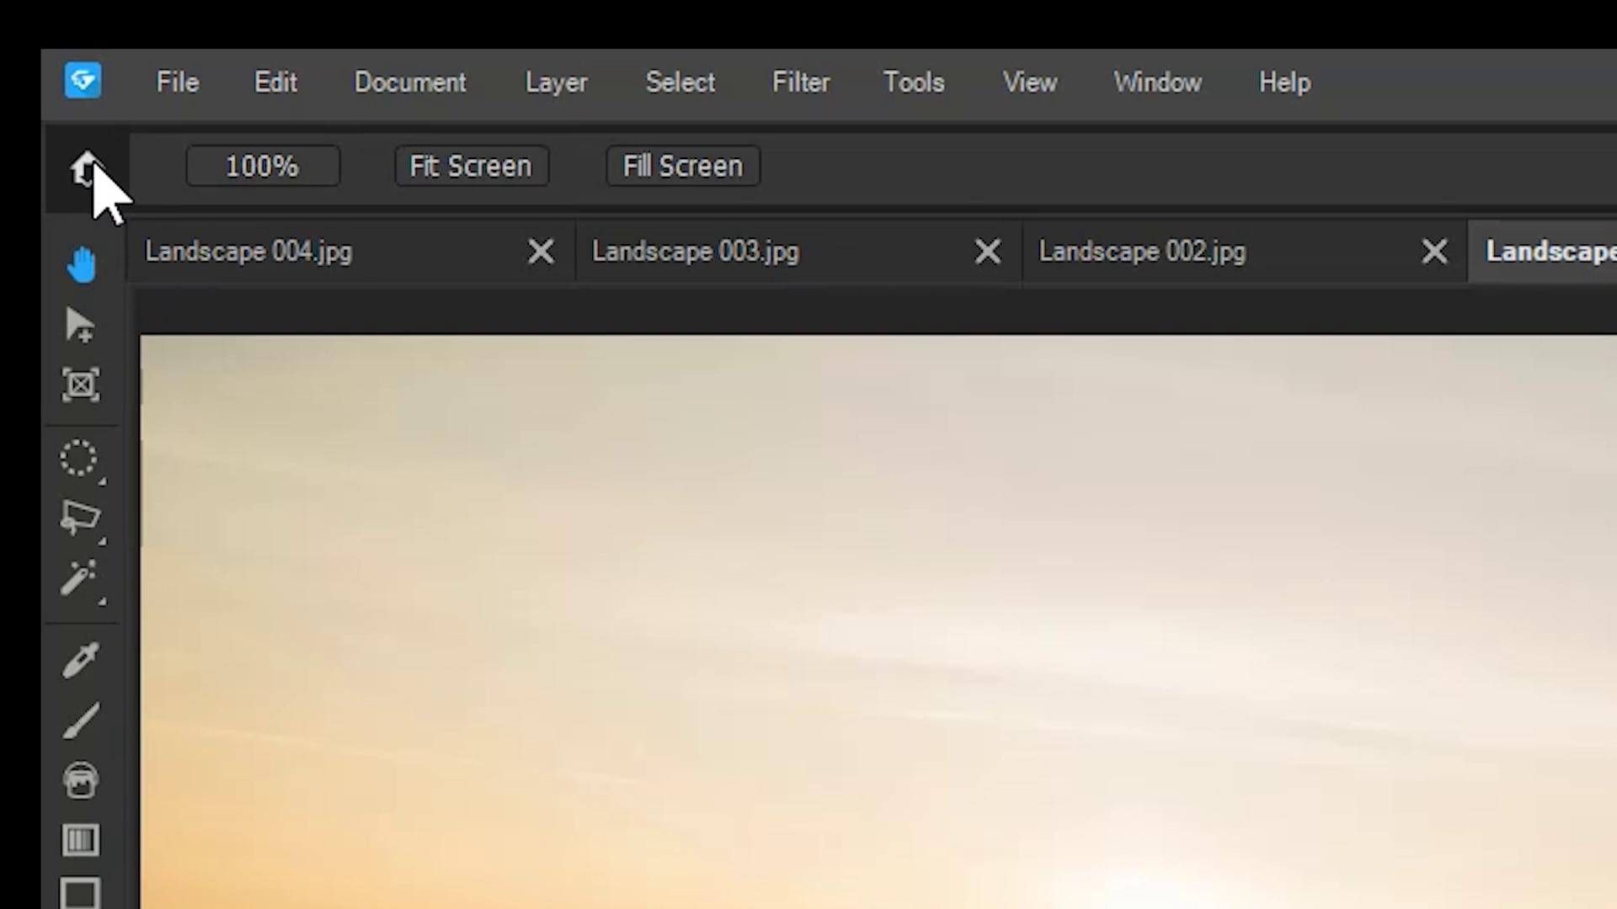
pyautogui.click(17, 61)
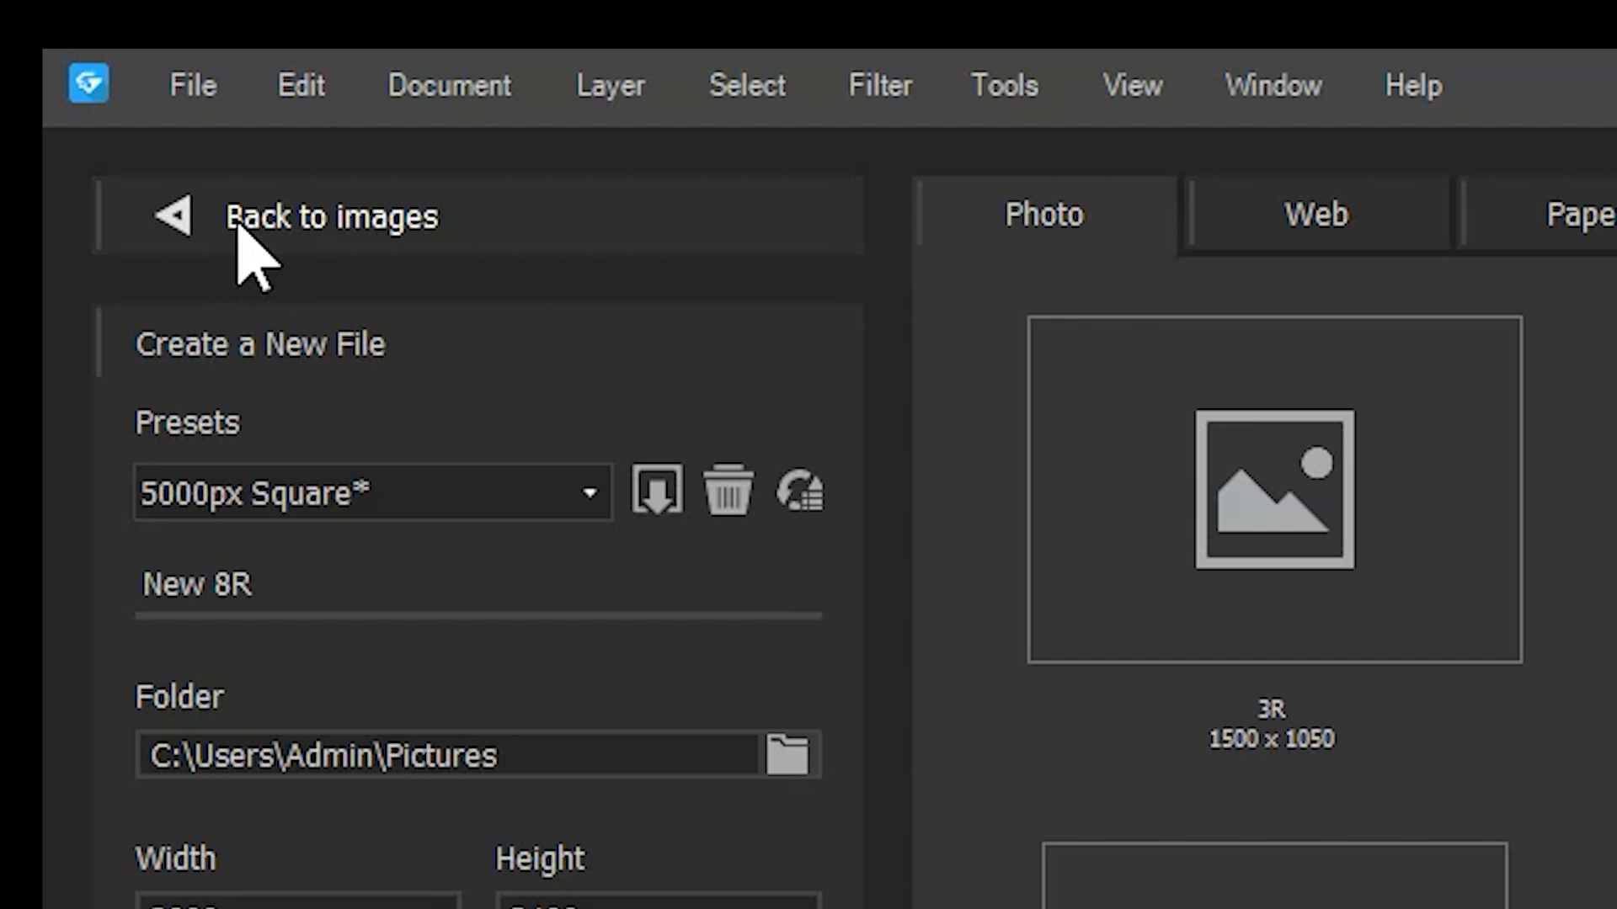
pyautogui.click(65, 77)
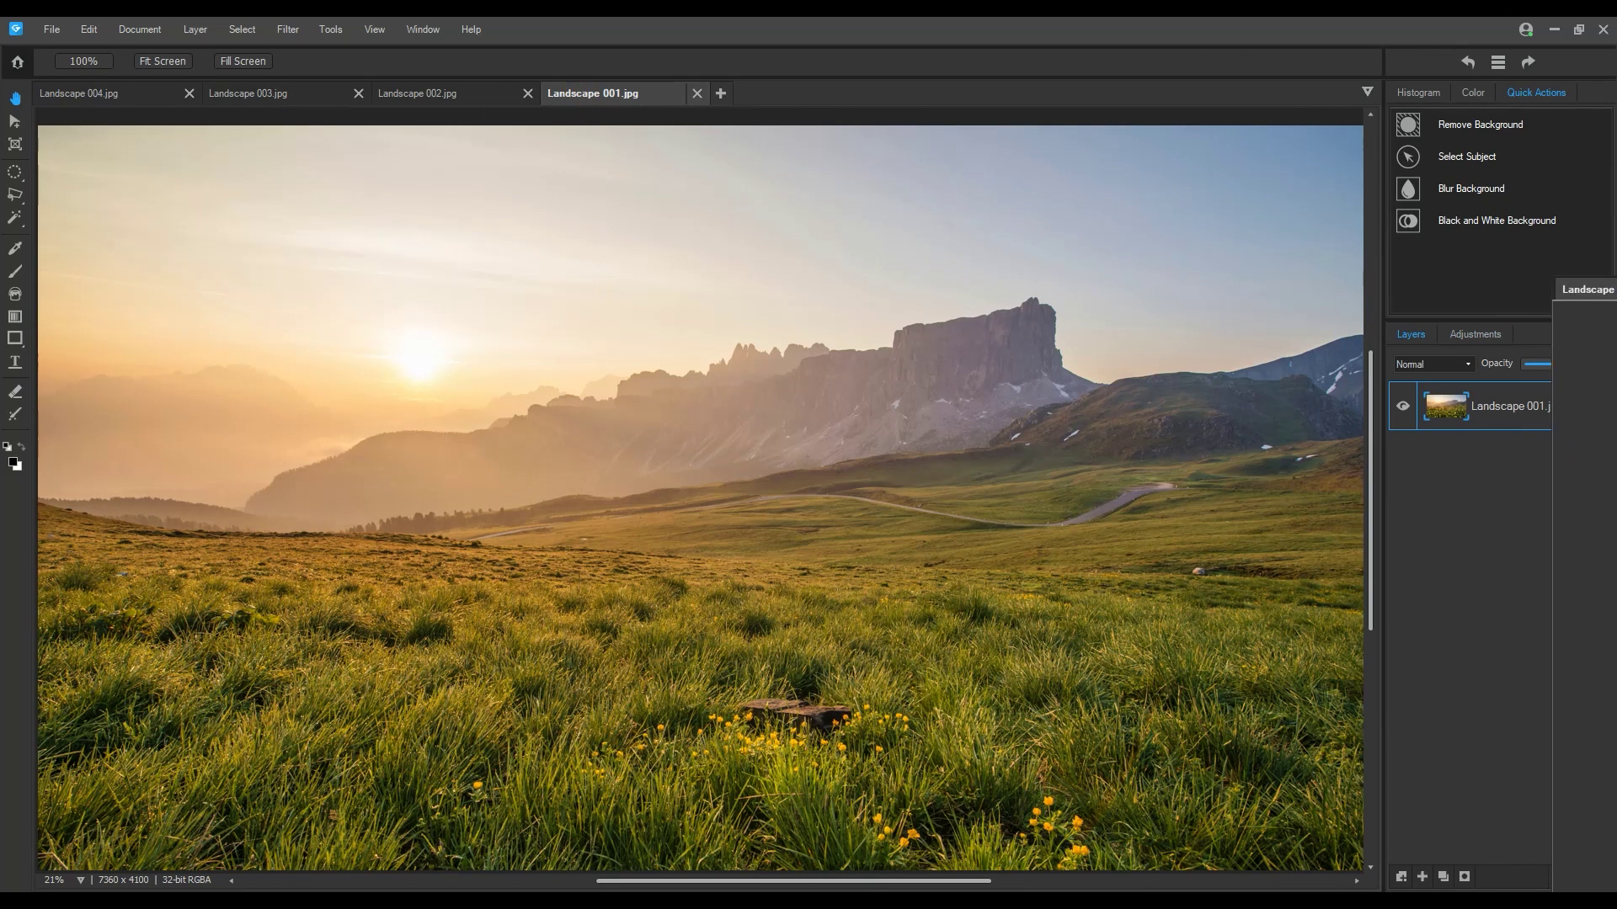
# - Dock Landscape 001.jpg beside the tab group and pull Landscape 002.jpg out floating
pyautogui.hotkey('ctrl', 'w')
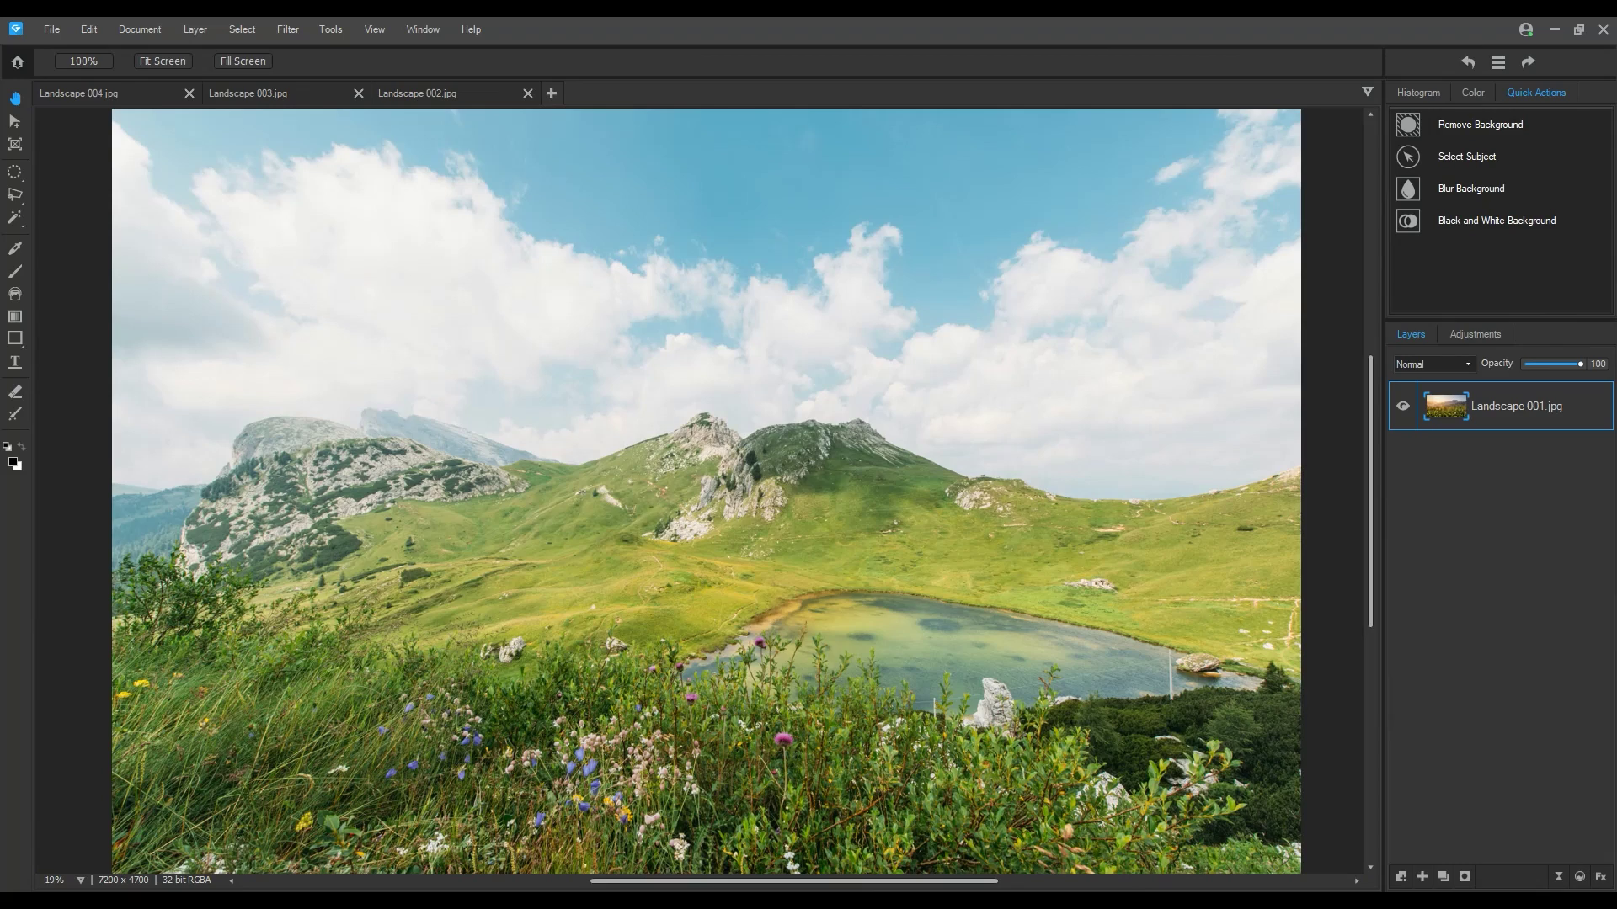
pyautogui.moveTo(1616, 42); pyautogui.dragTo(1012, 52)
pyautogui.moveTo(835, 78); pyautogui.dragTo(636, 227)
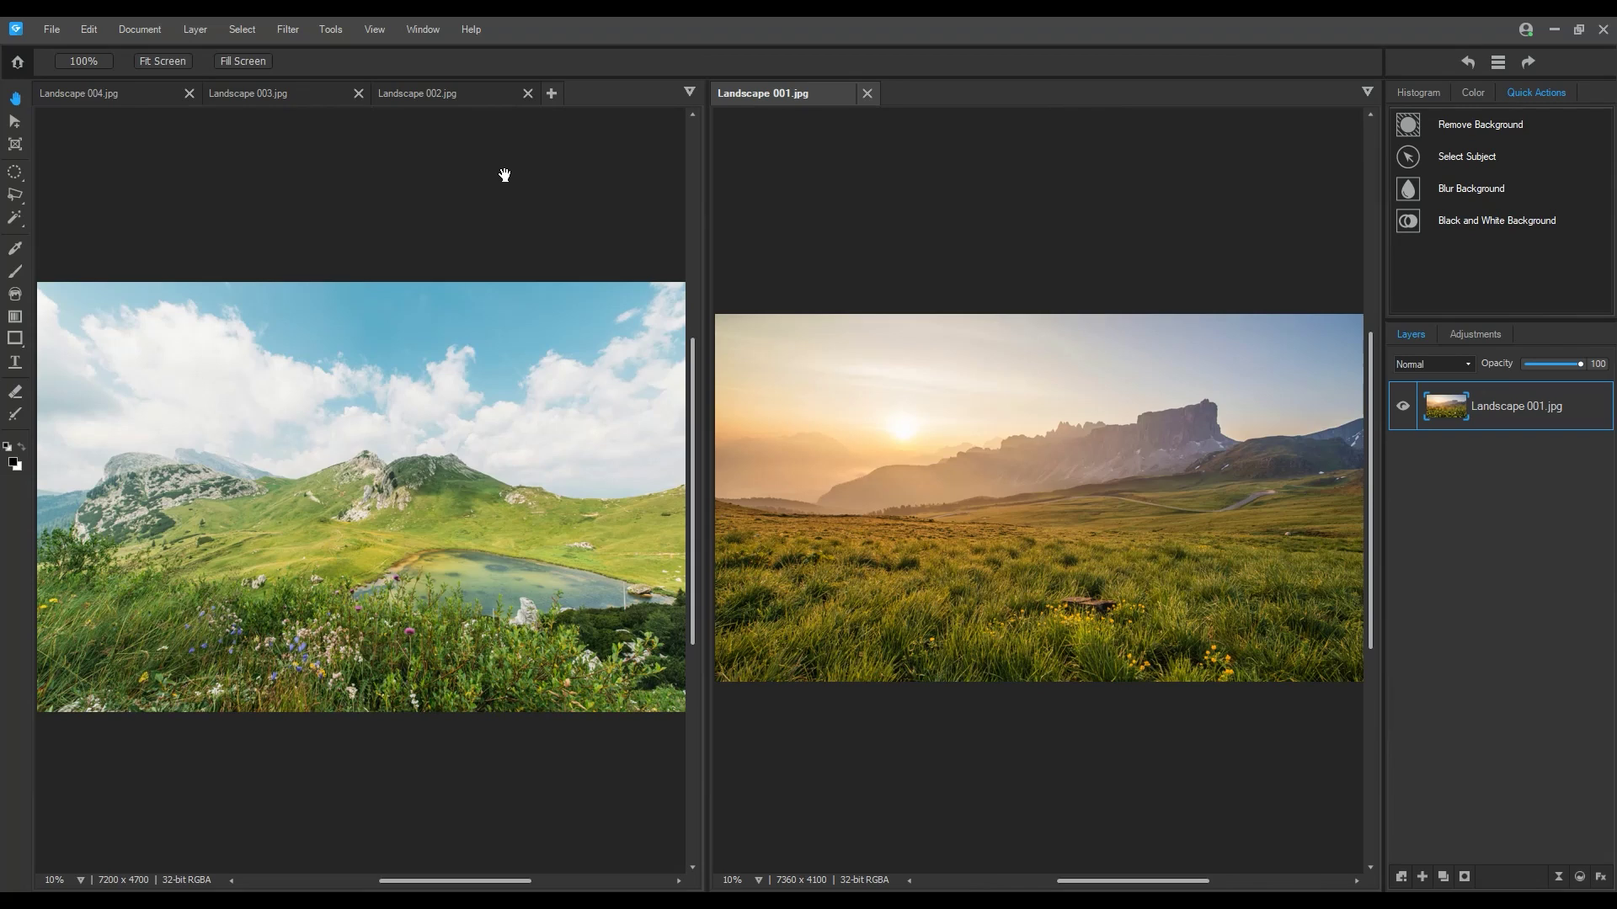
pyautogui.click(441, 94)
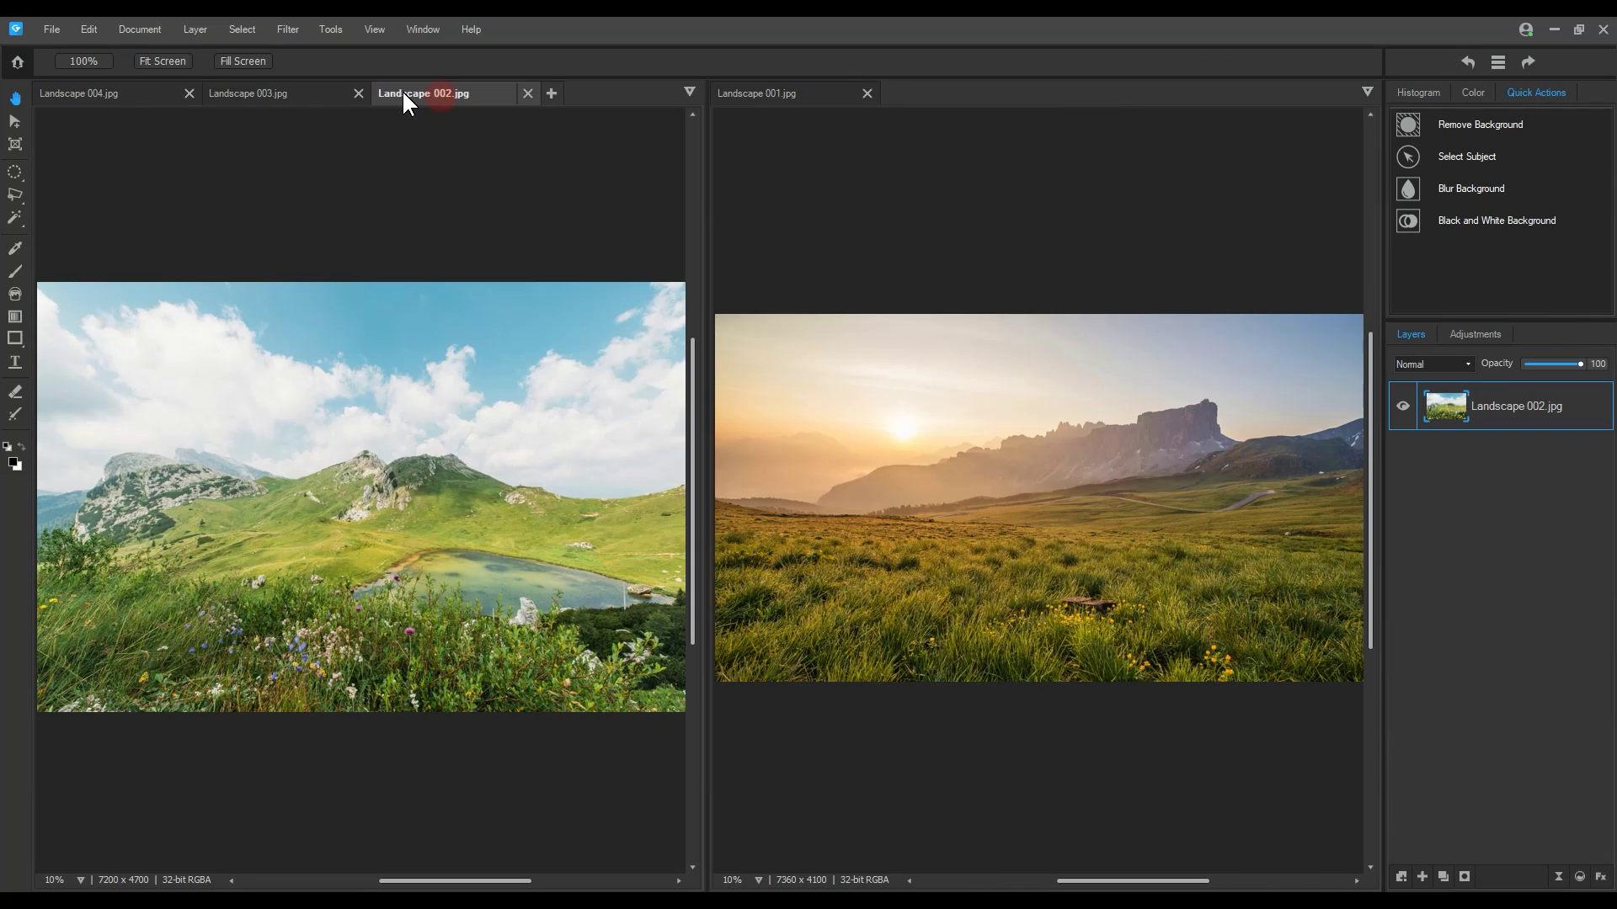
pyautogui.moveTo(411, 90); pyautogui.dragTo(822, 102)
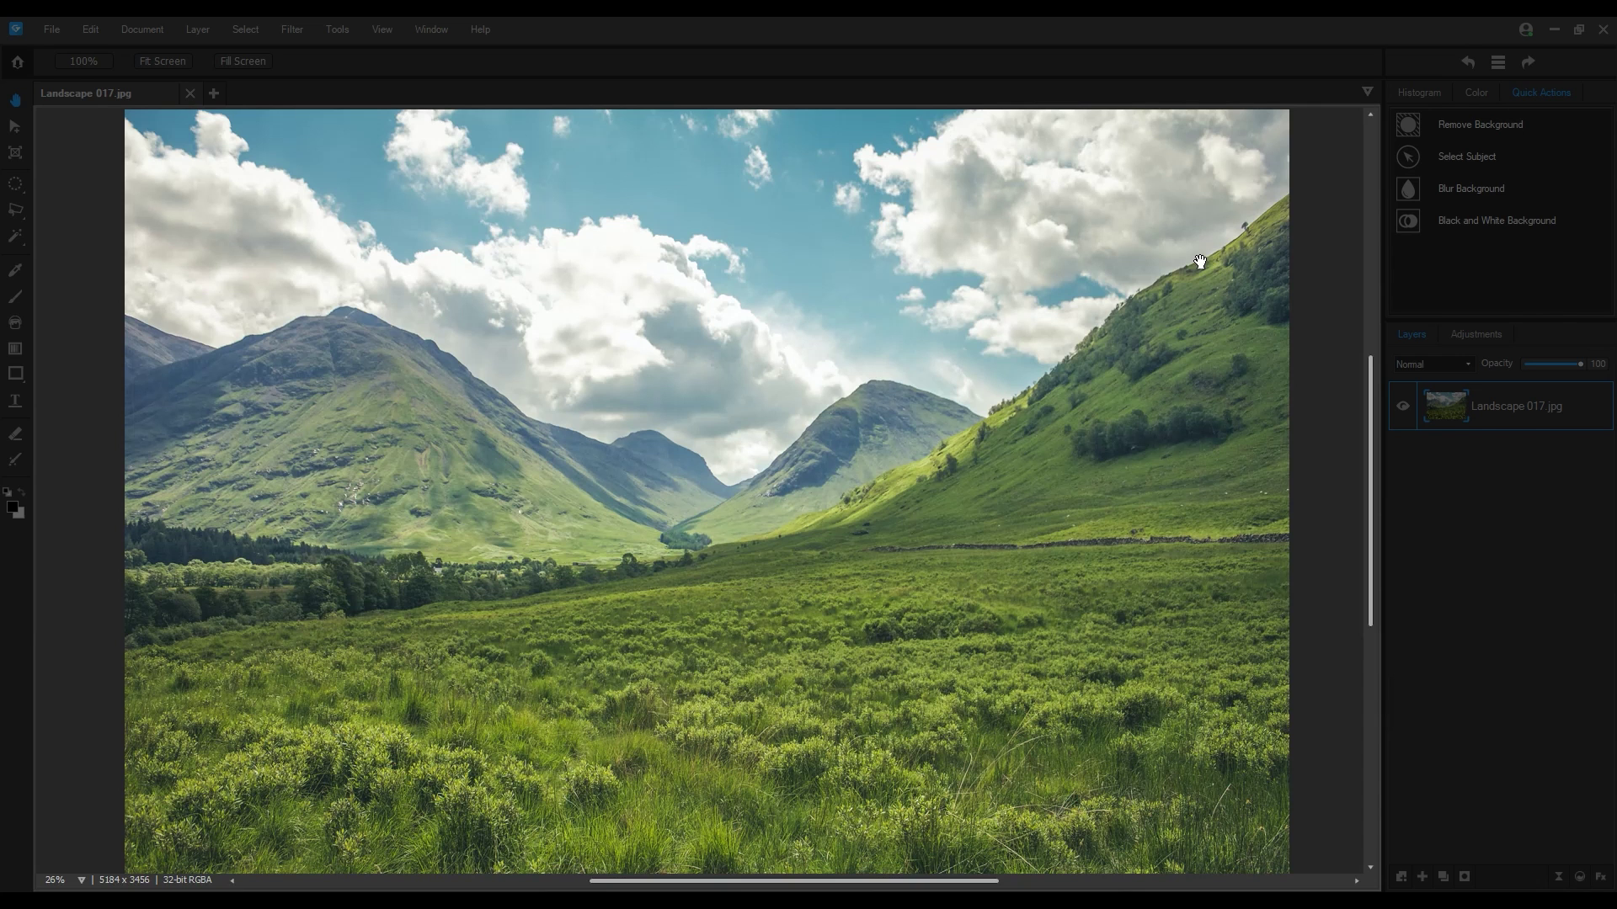
# - Set the Brush to Normal blending and 100 opacity, confirming nib width 122
pyautogui.moveTo(666, 381)
pyautogui.mouseDown()
pyautogui.moveTo(676, 351)
pyautogui.moveTo(674, 390)
pyautogui.moveTo(683, 371)
pyautogui.mouseUp()
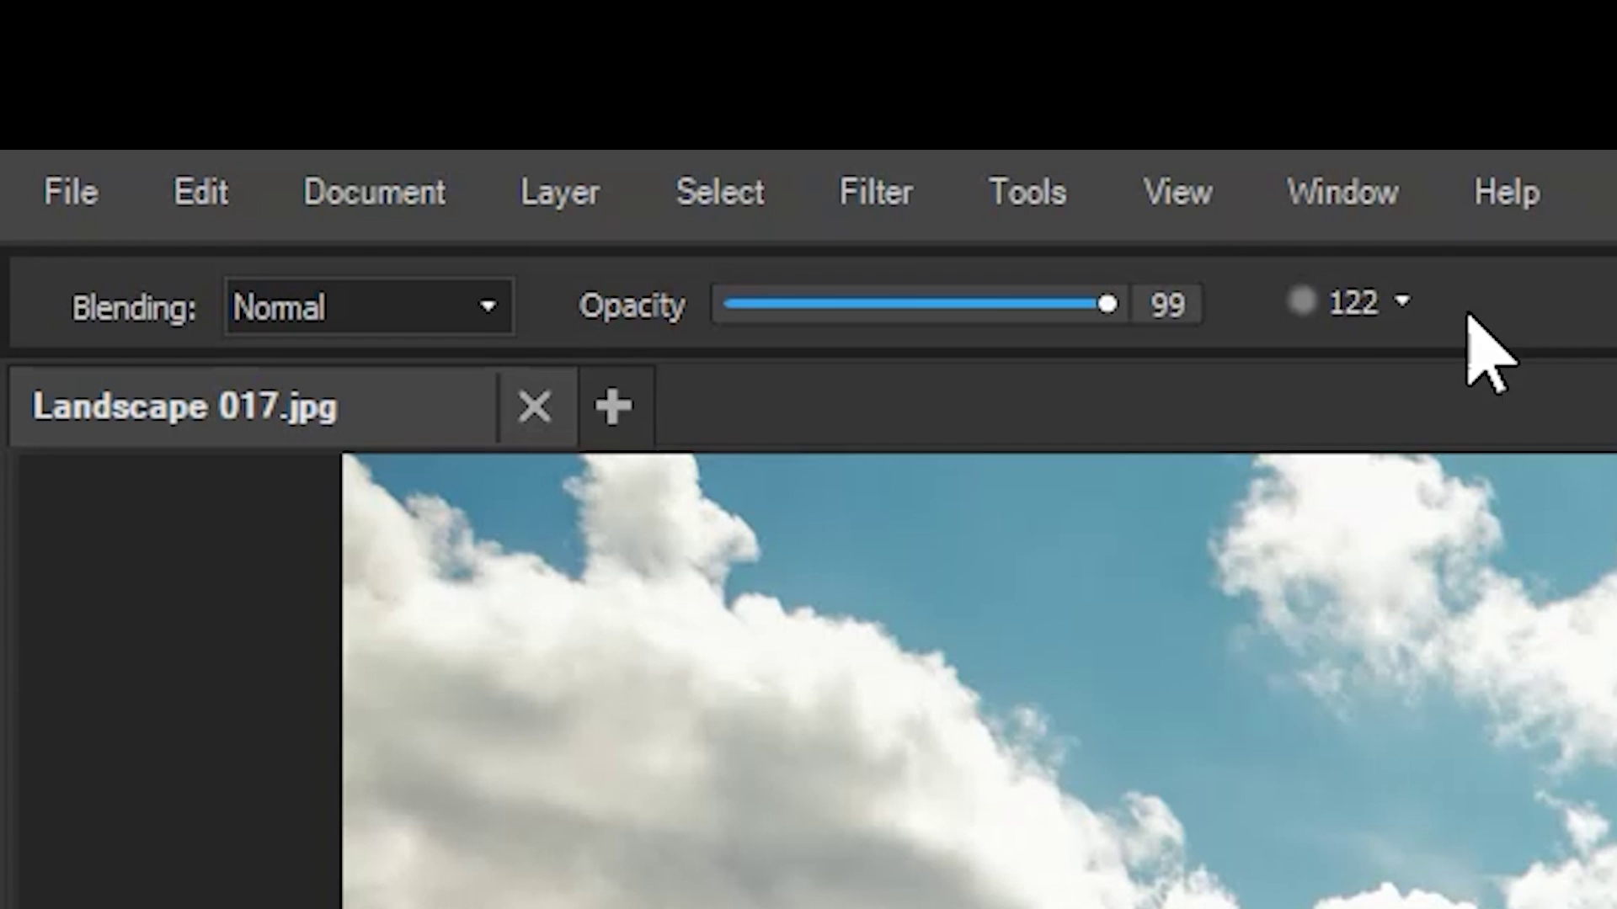
pyautogui.click(504, 305)
pyautogui.click(505, 303)
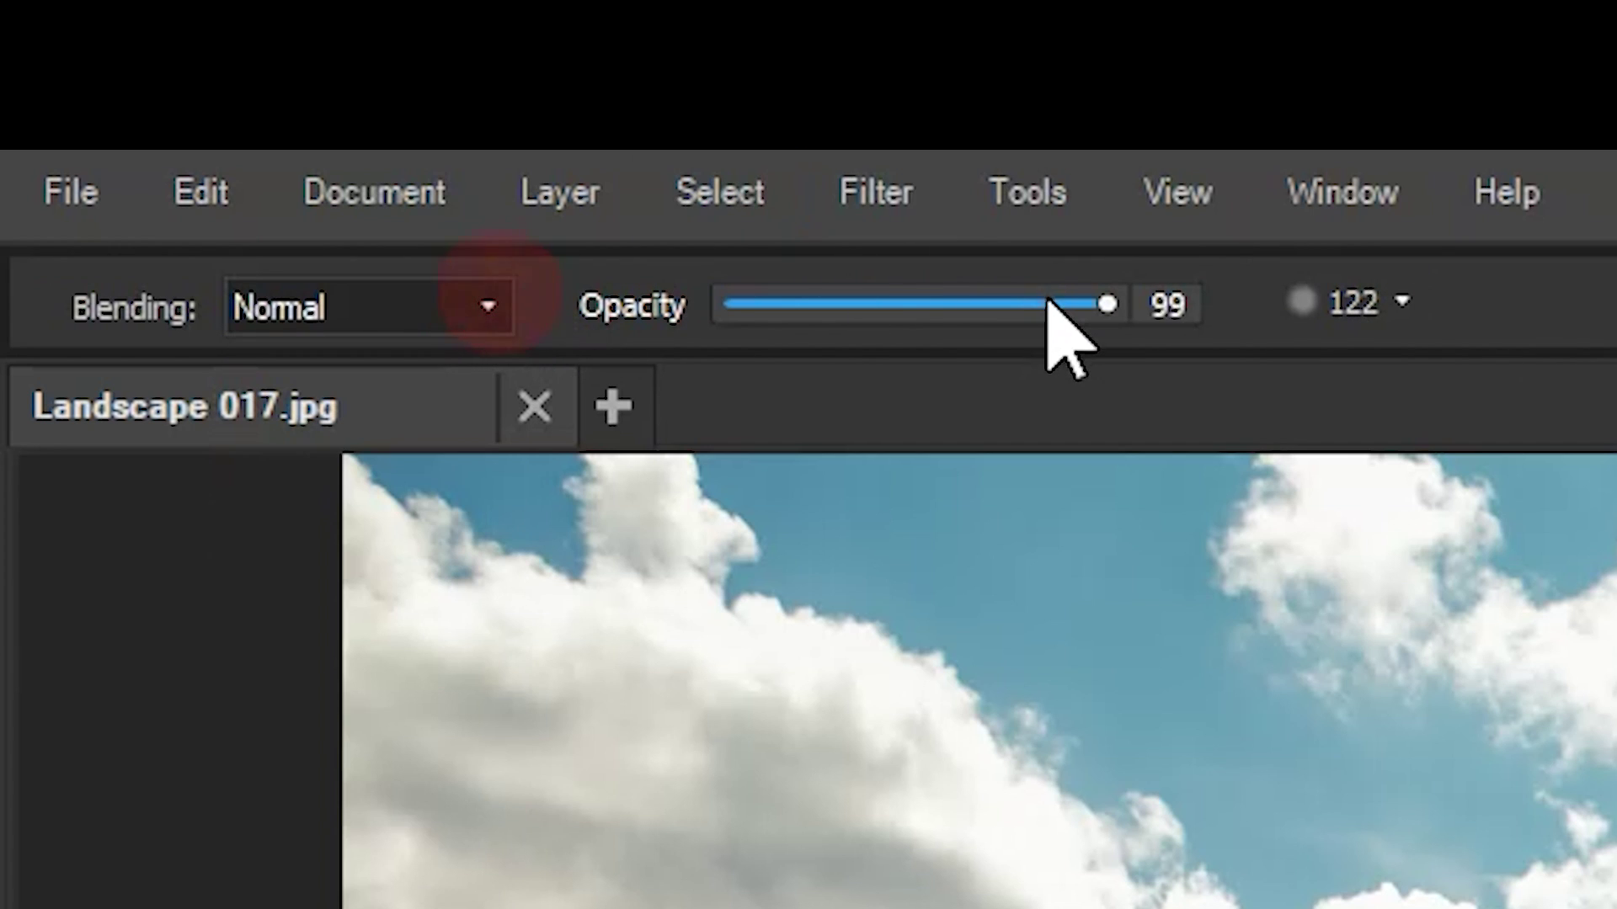
pyautogui.moveTo(1050, 303)
pyautogui.mouseDown()
pyautogui.moveTo(850, 307)
pyautogui.moveTo(1191, 296)
pyautogui.mouseUp()
pyautogui.click(1331, 302)
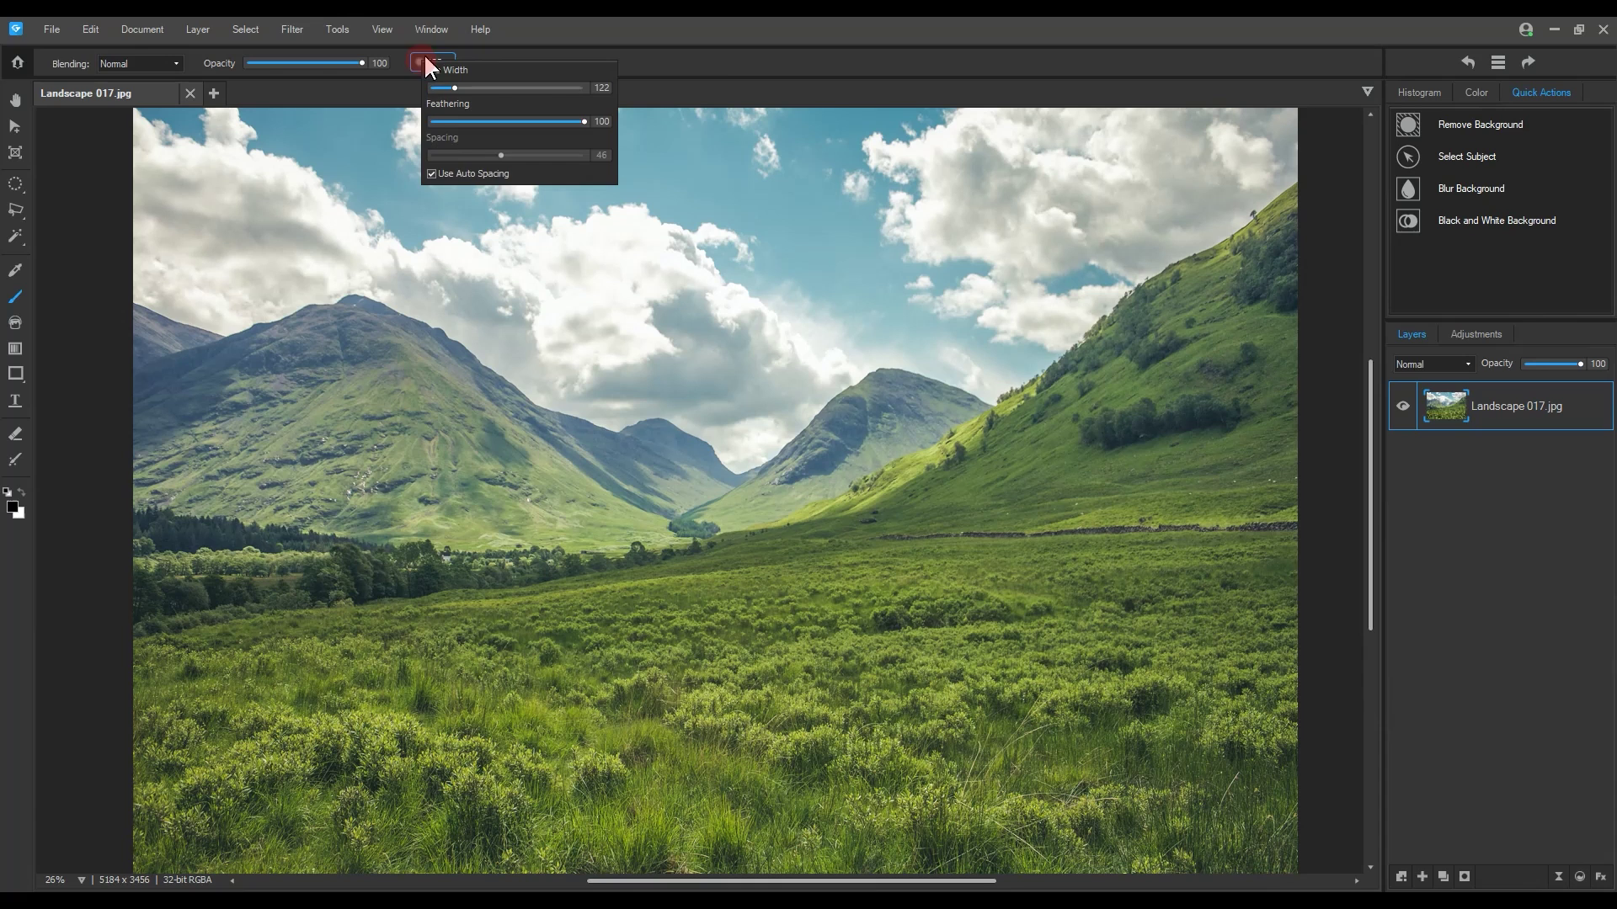
pyautogui.click(767, 64)
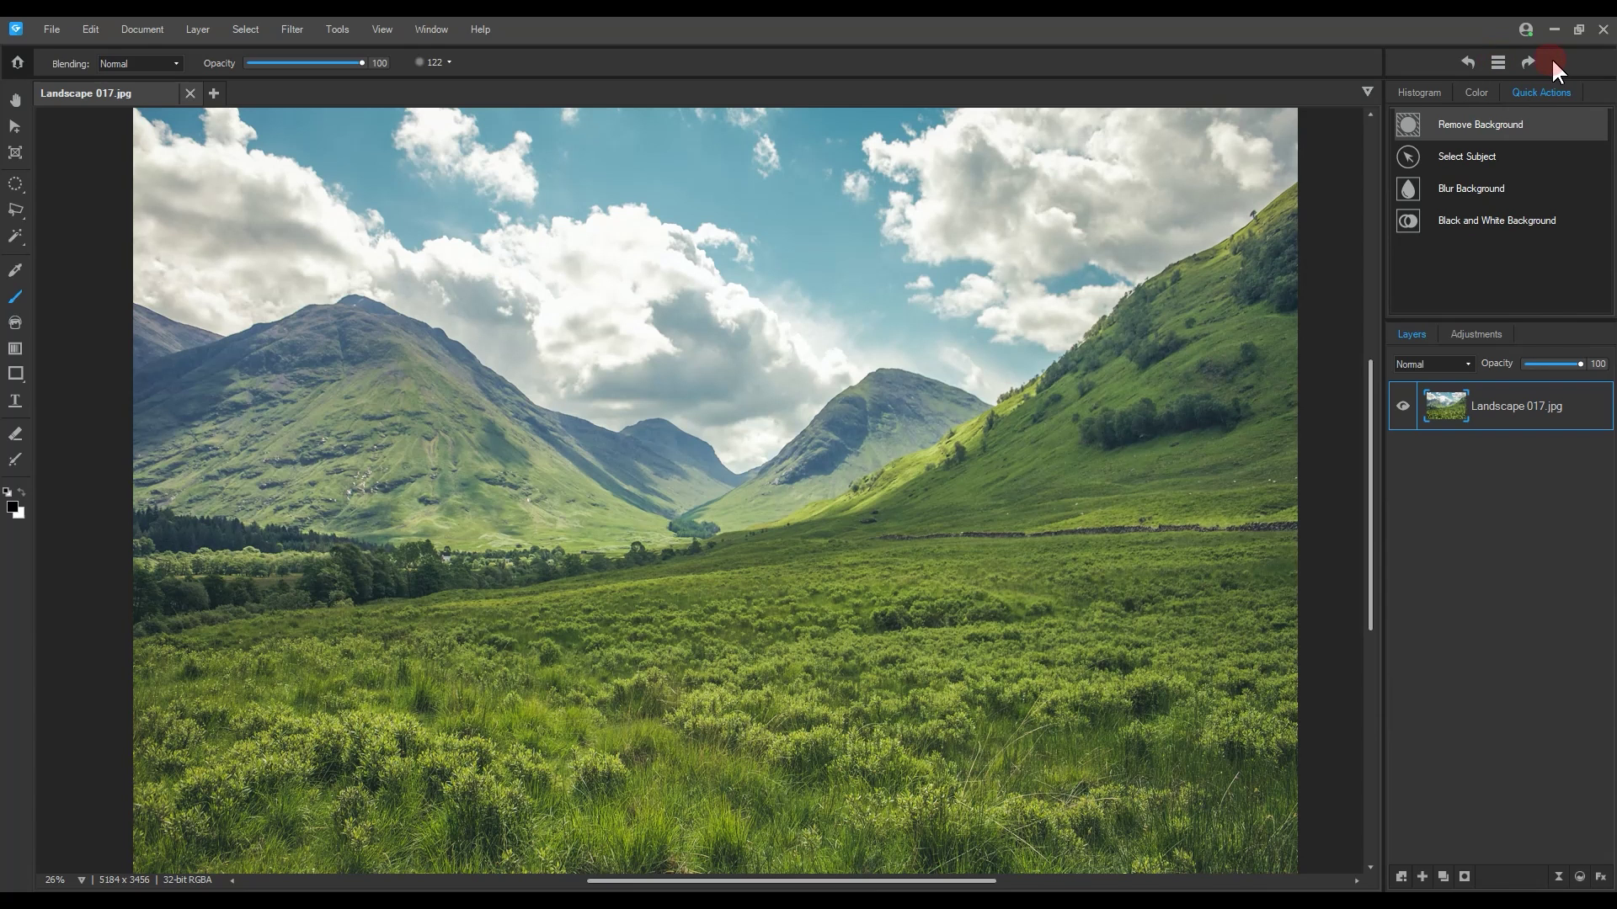
# - Cycle through Histogram, Color and Quick Actions panels, ending on the RGB histogram
pyautogui.click(1425, 89)
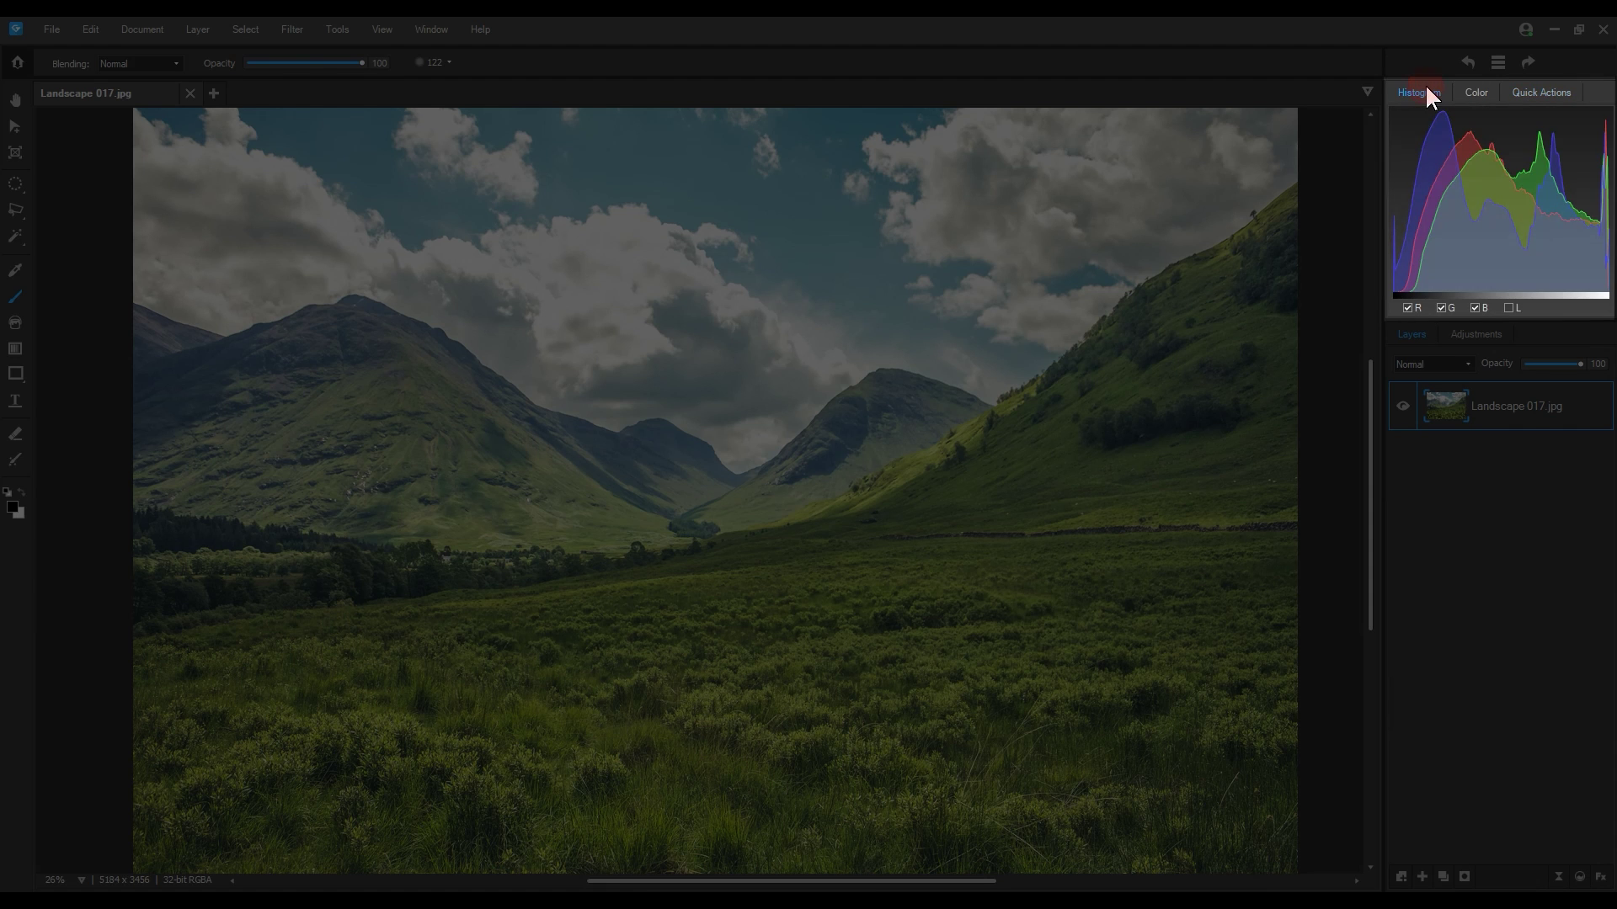
pyautogui.click(1476, 90)
pyautogui.click(1531, 88)
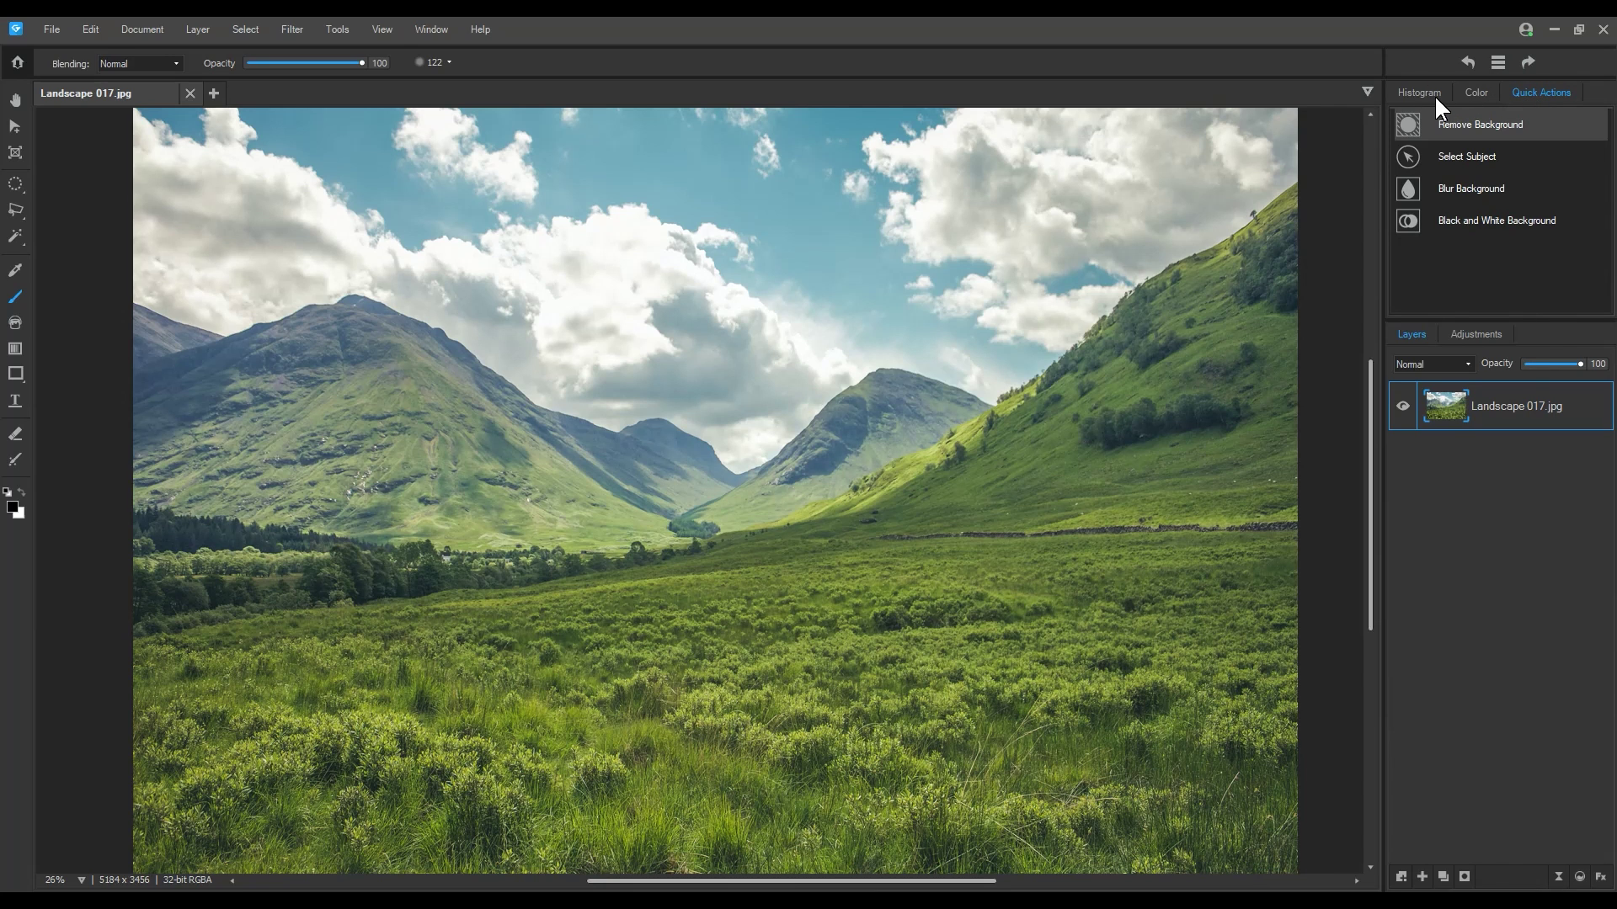
pyautogui.click(1426, 93)
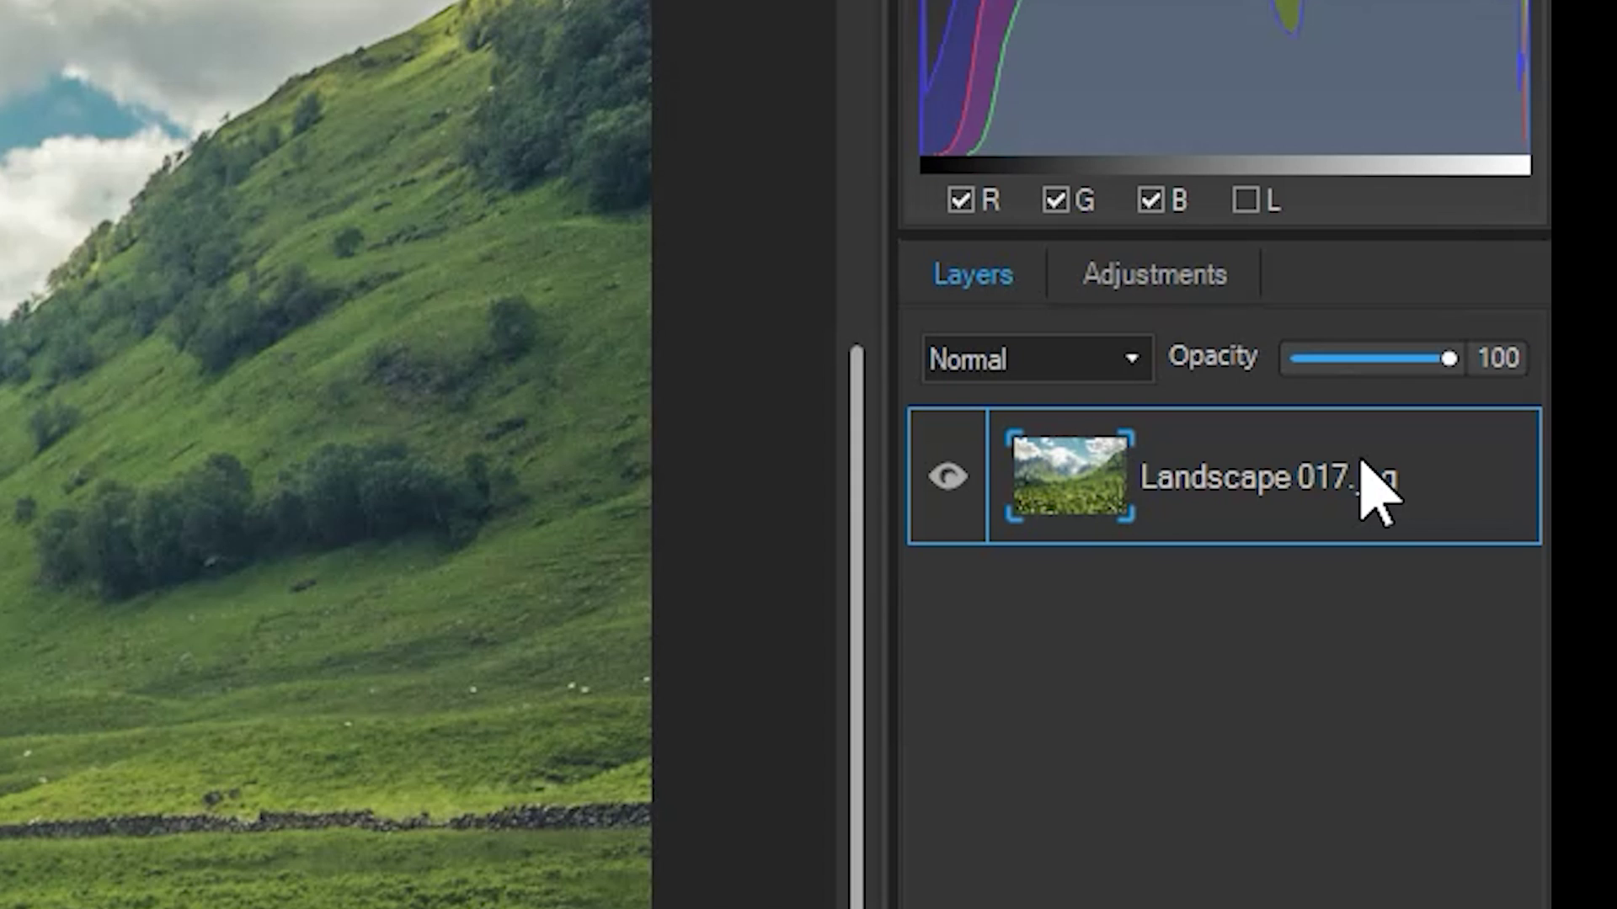
pyautogui.click(945, 477)
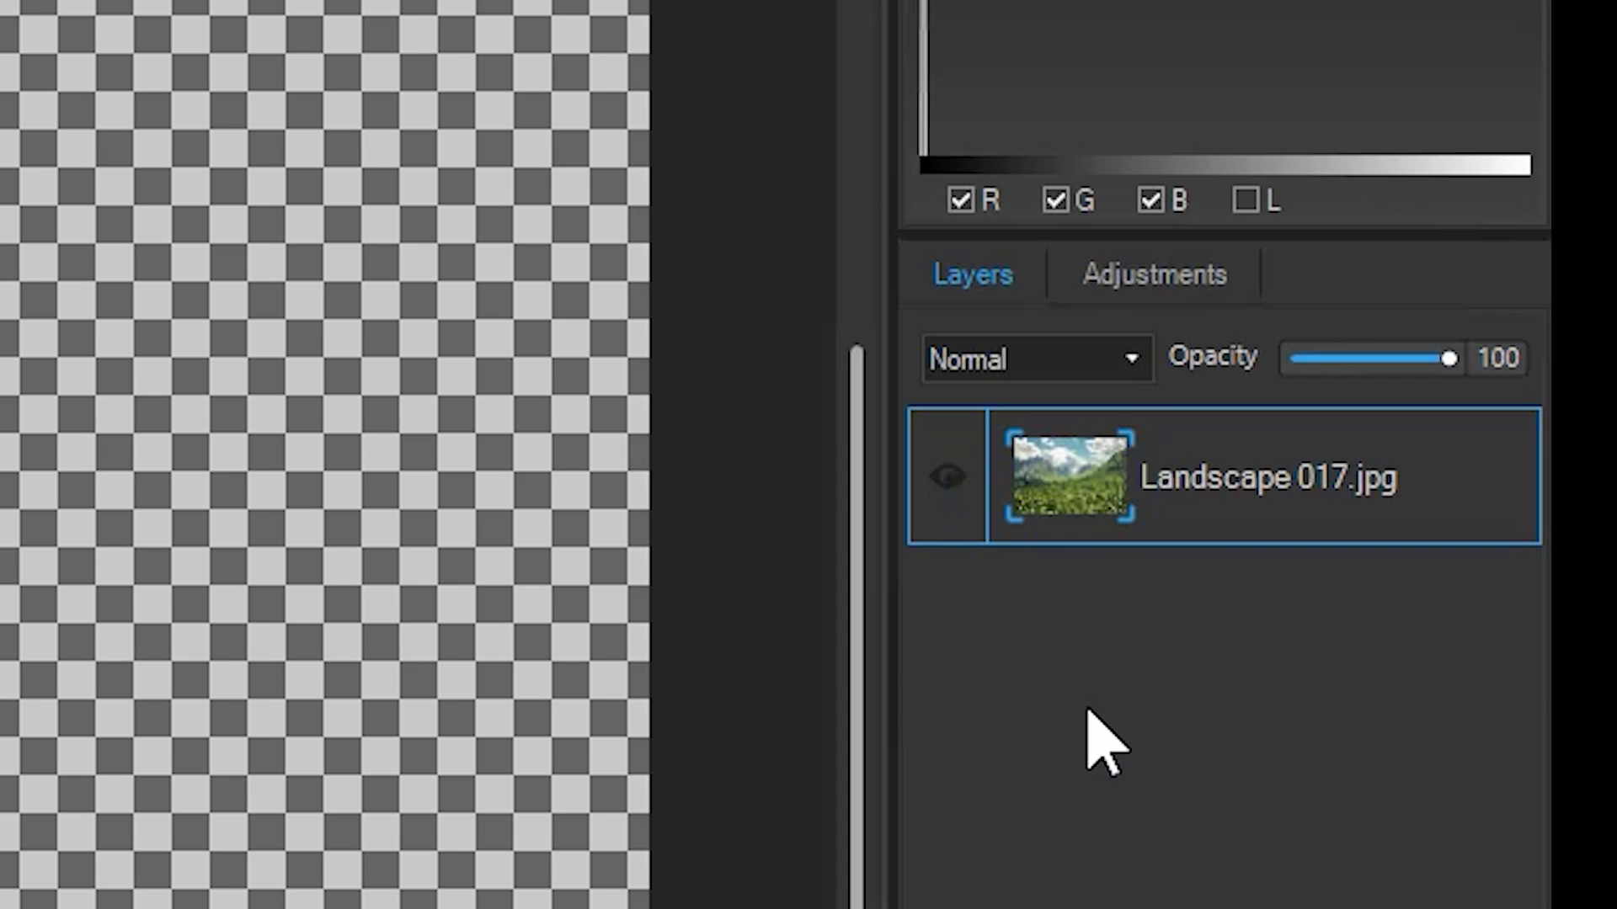
pyautogui.click(948, 474)
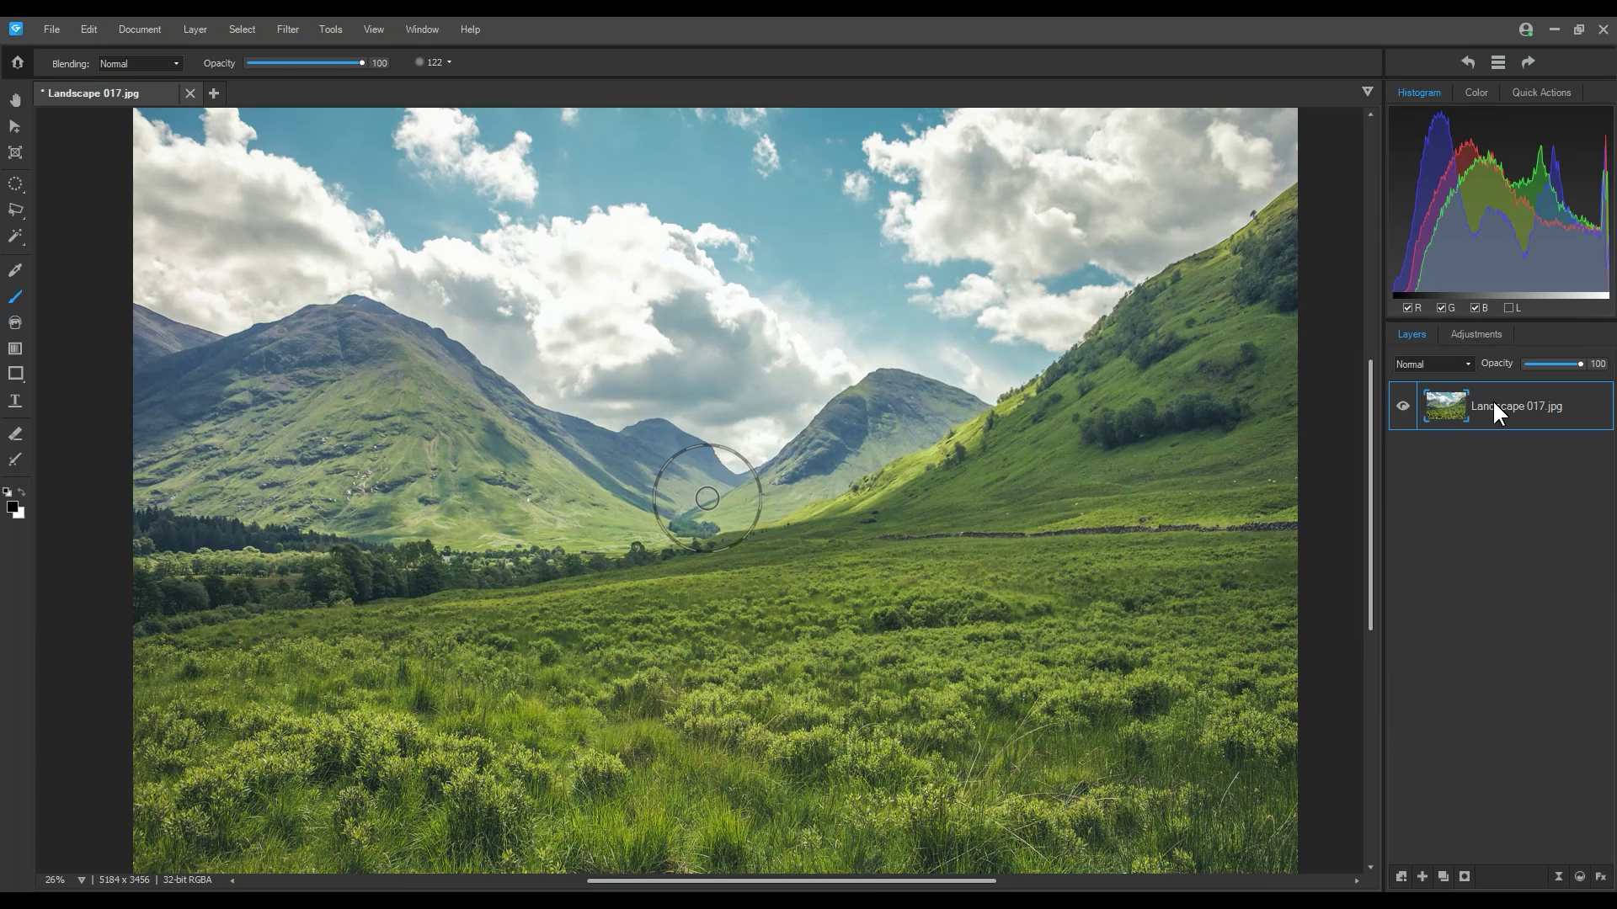
pyautogui.click(1468, 364)
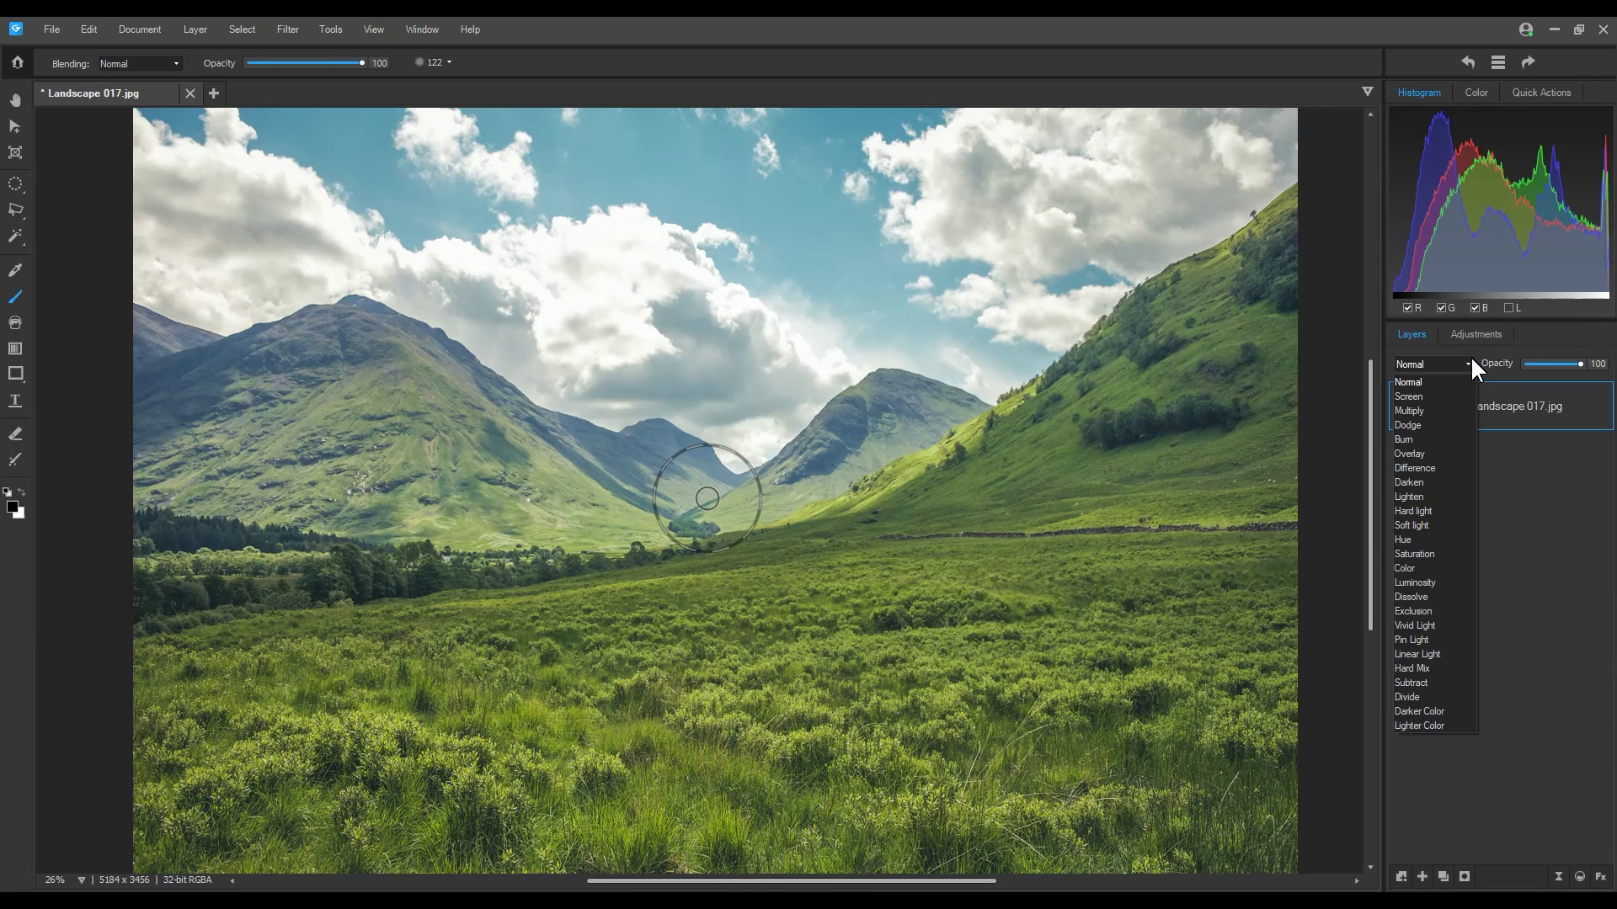
pyautogui.click(1470, 357)
pyautogui.doubleClick(1591, 364)
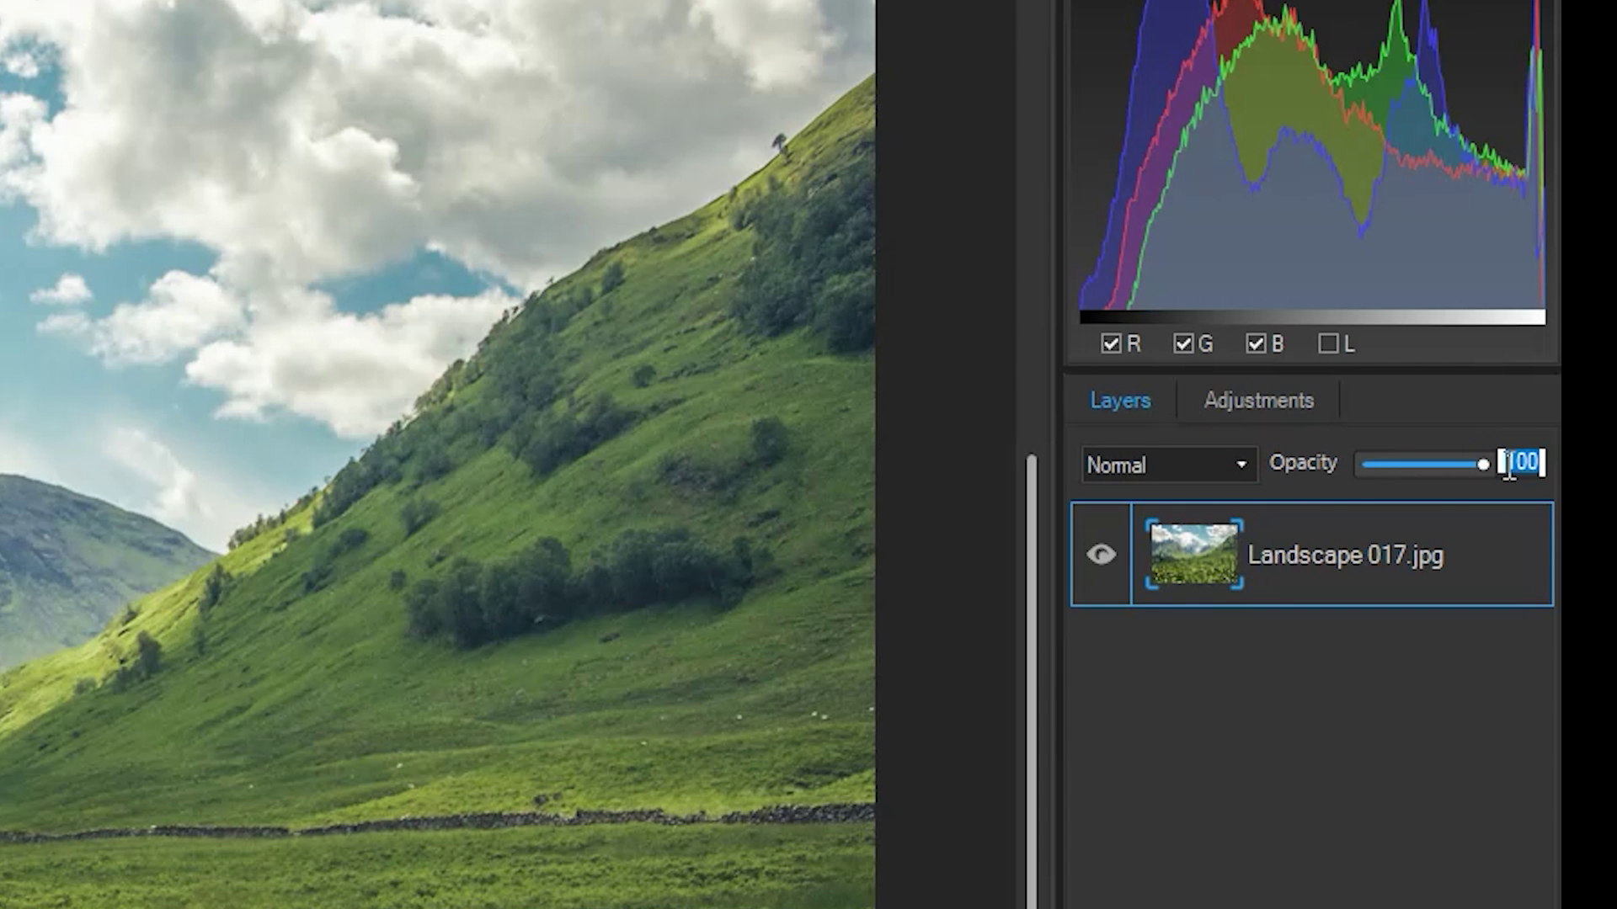
pyautogui.write('50')
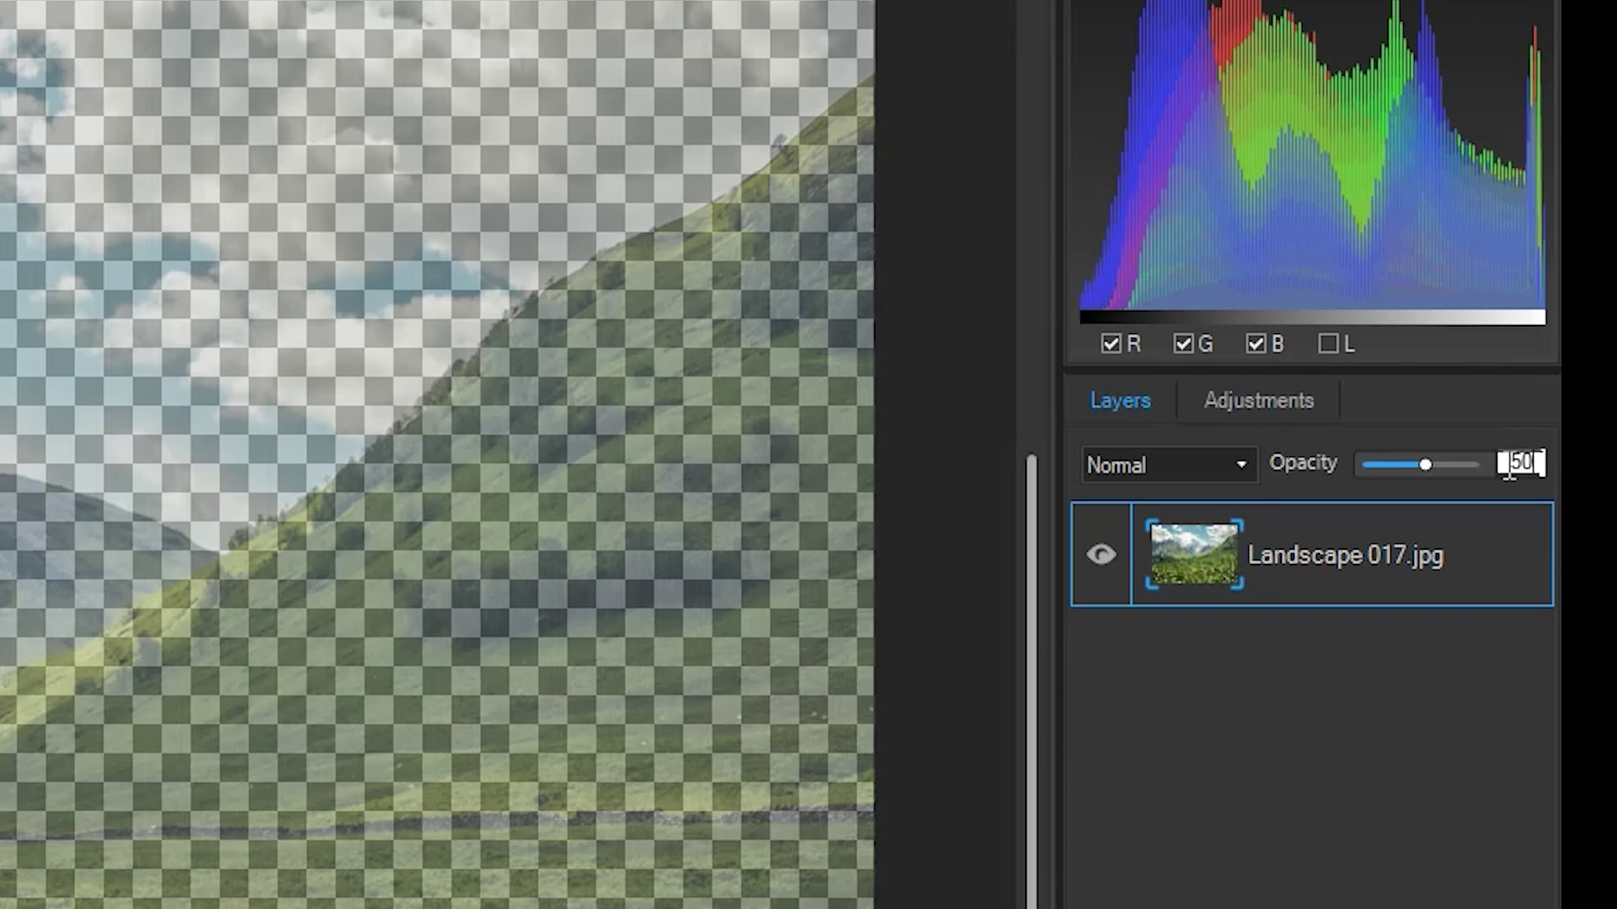
pyautogui.click(1402, 766)
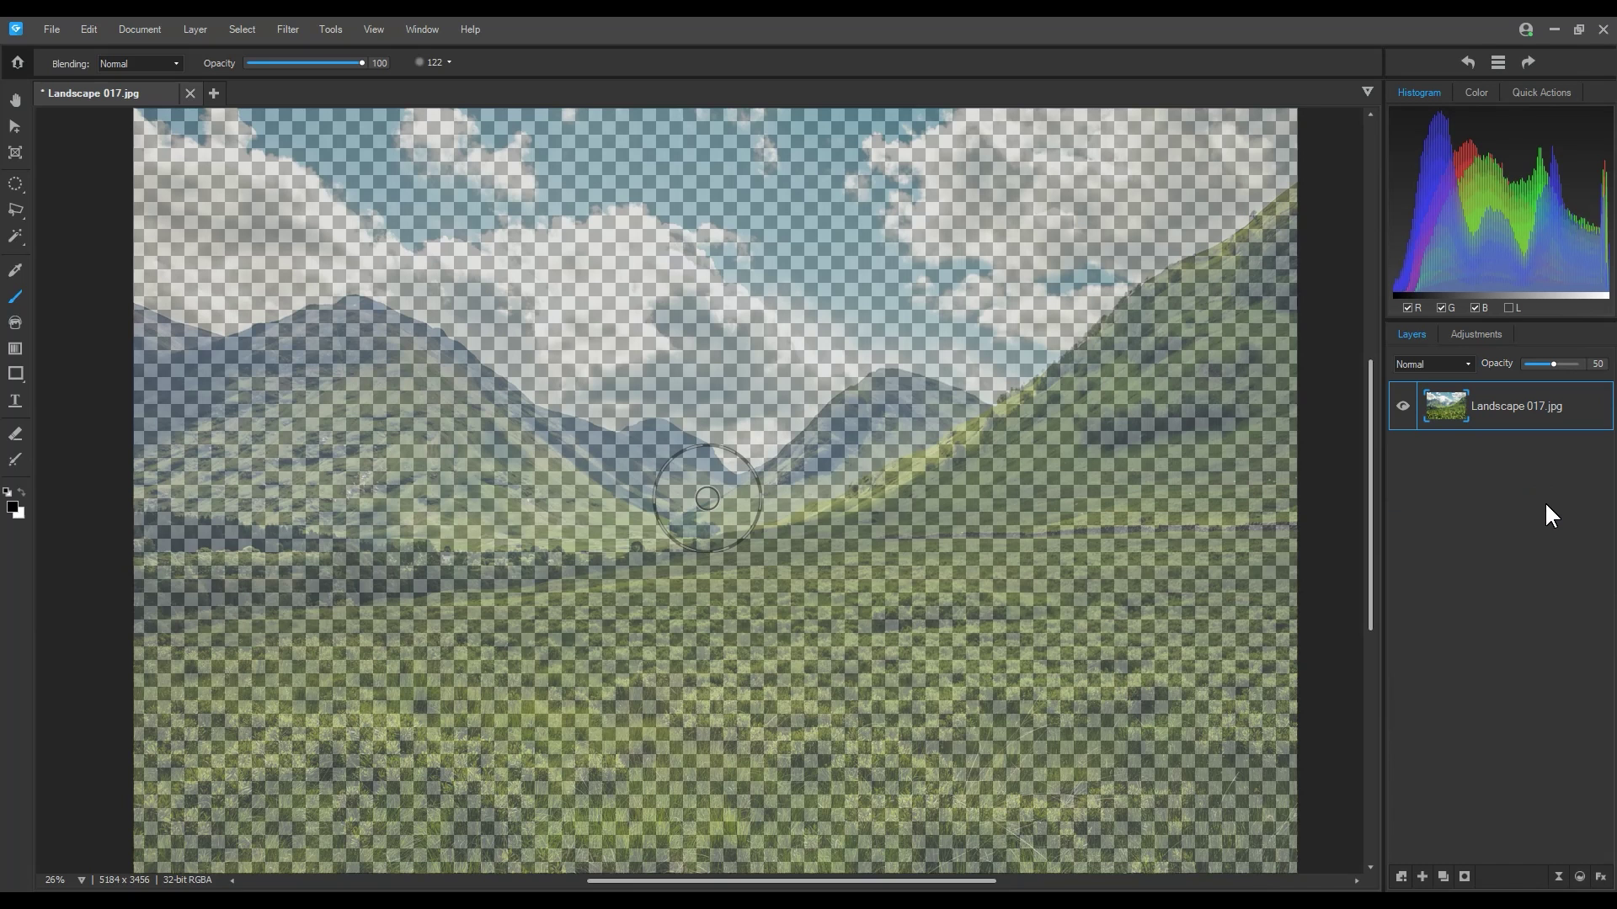
pyautogui.moveTo(1566, 364); pyautogui.dragTo(1599, 362)
pyautogui.click(1539, 467)
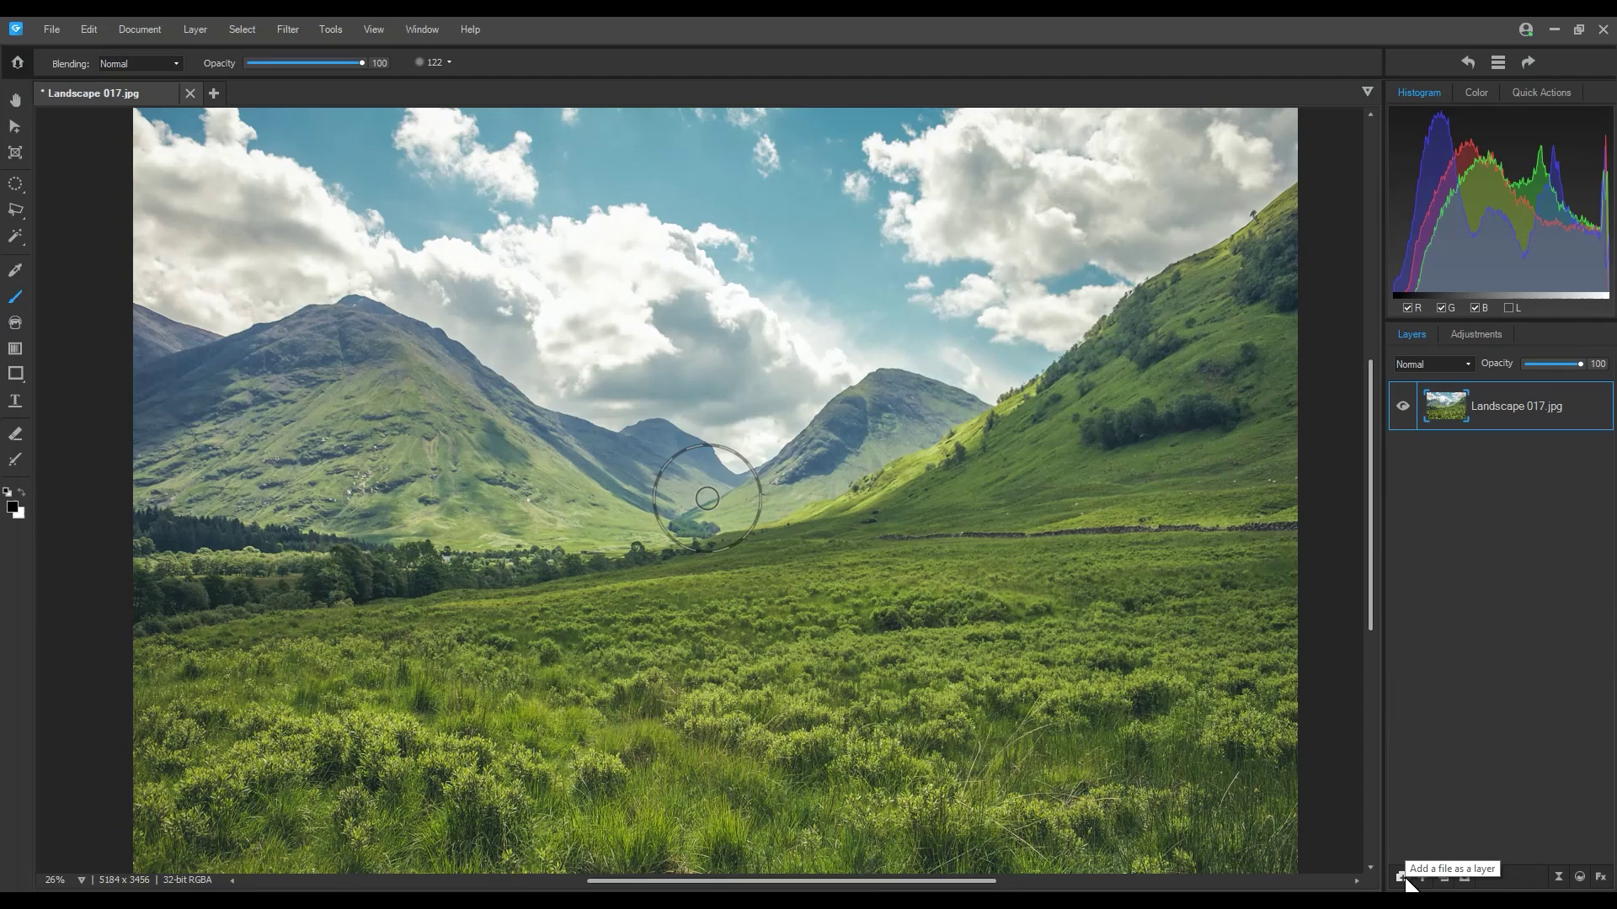
# - Choose to add an image file as a new layer
pyautogui.click(1403, 877)
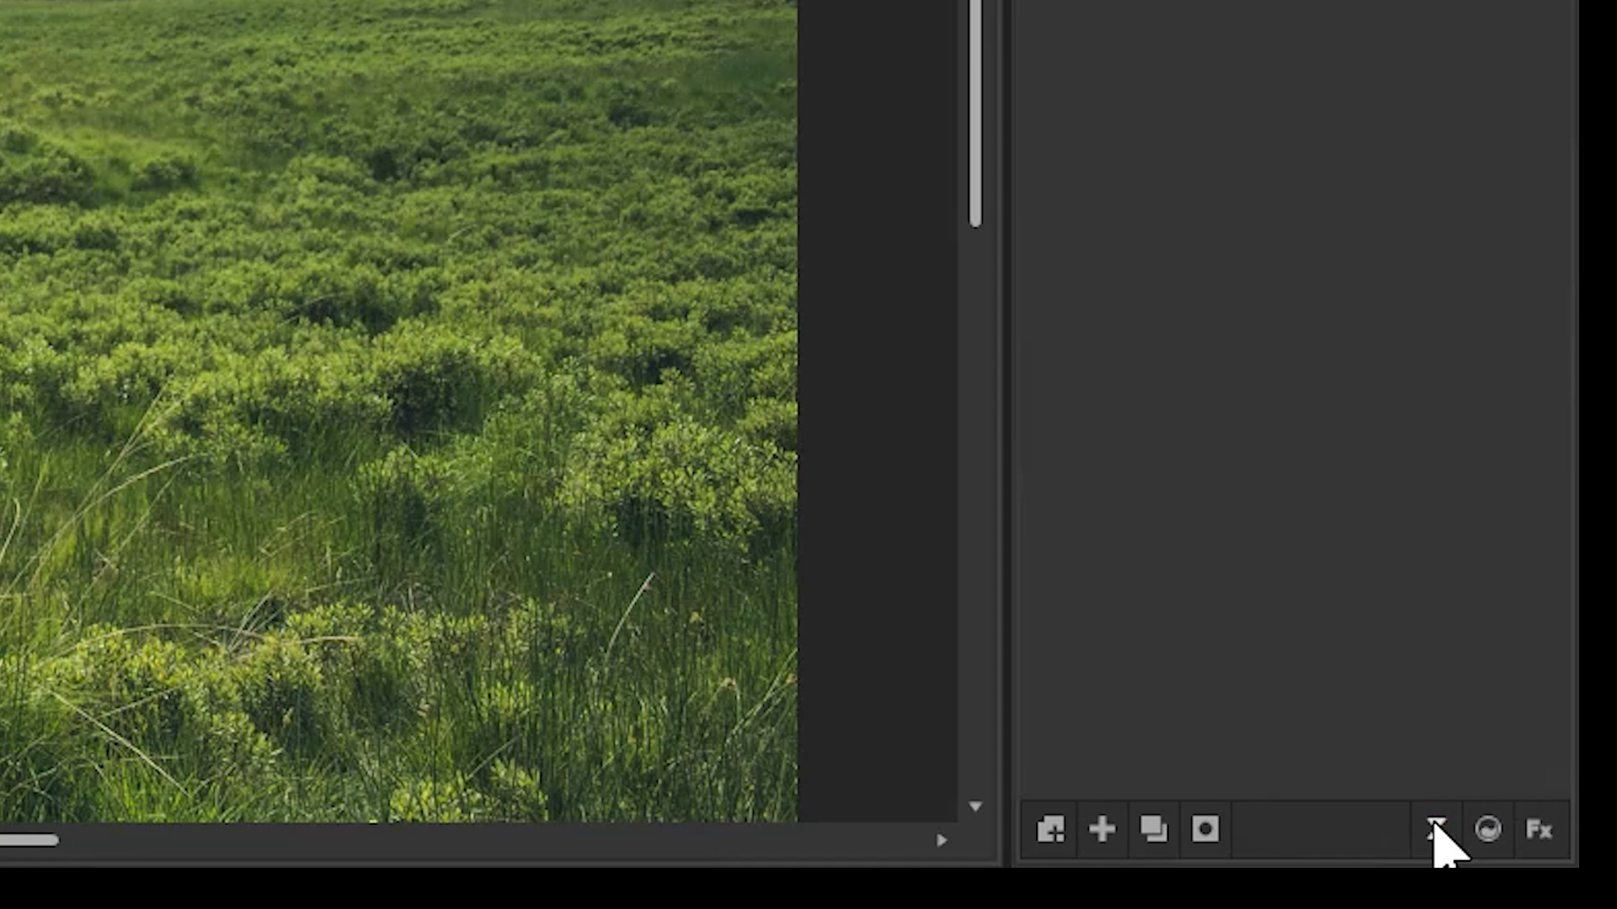
# - Check the filter list and Layer Effects settings for Landscape 017, then close them without applying effects
pyautogui.click(1436, 829)
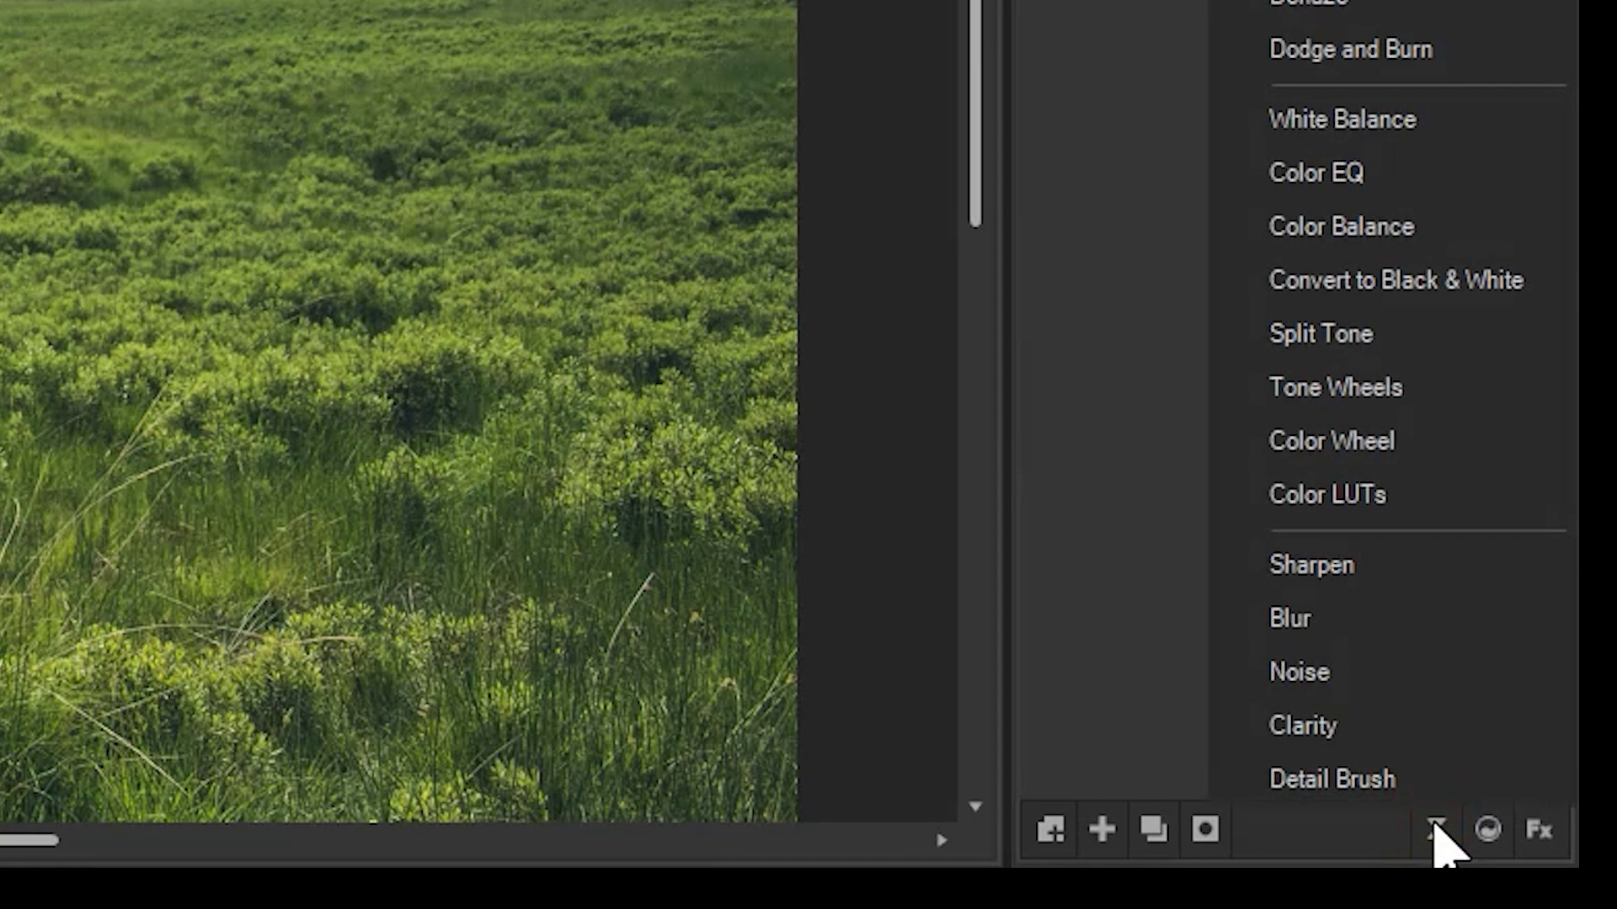
pyautogui.click(1436, 830)
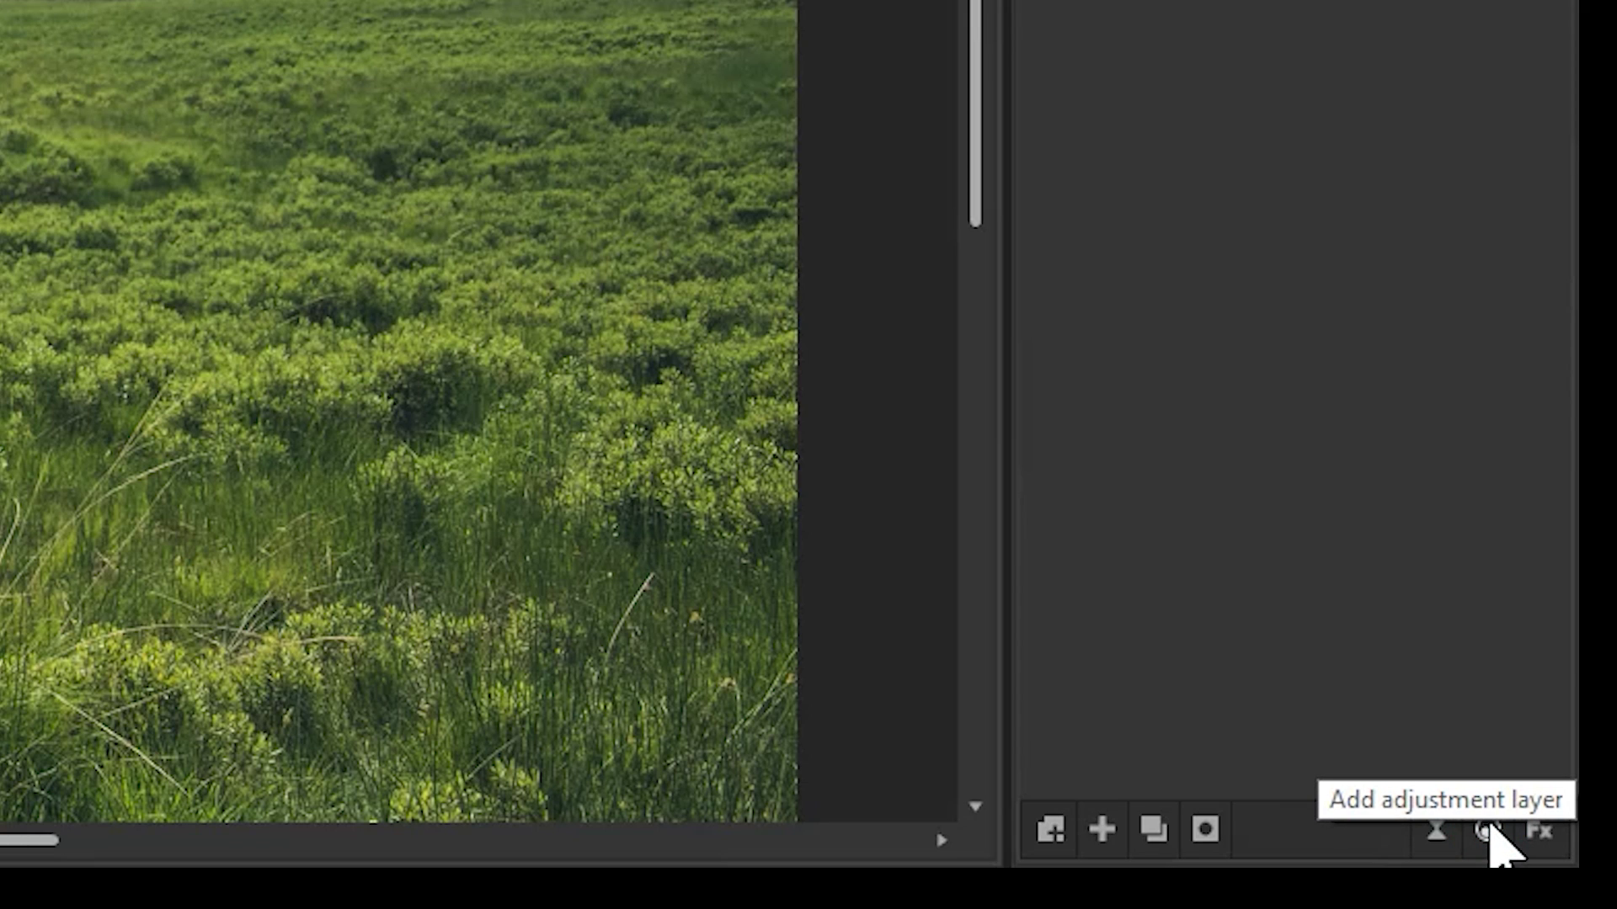
pyautogui.click(1538, 832)
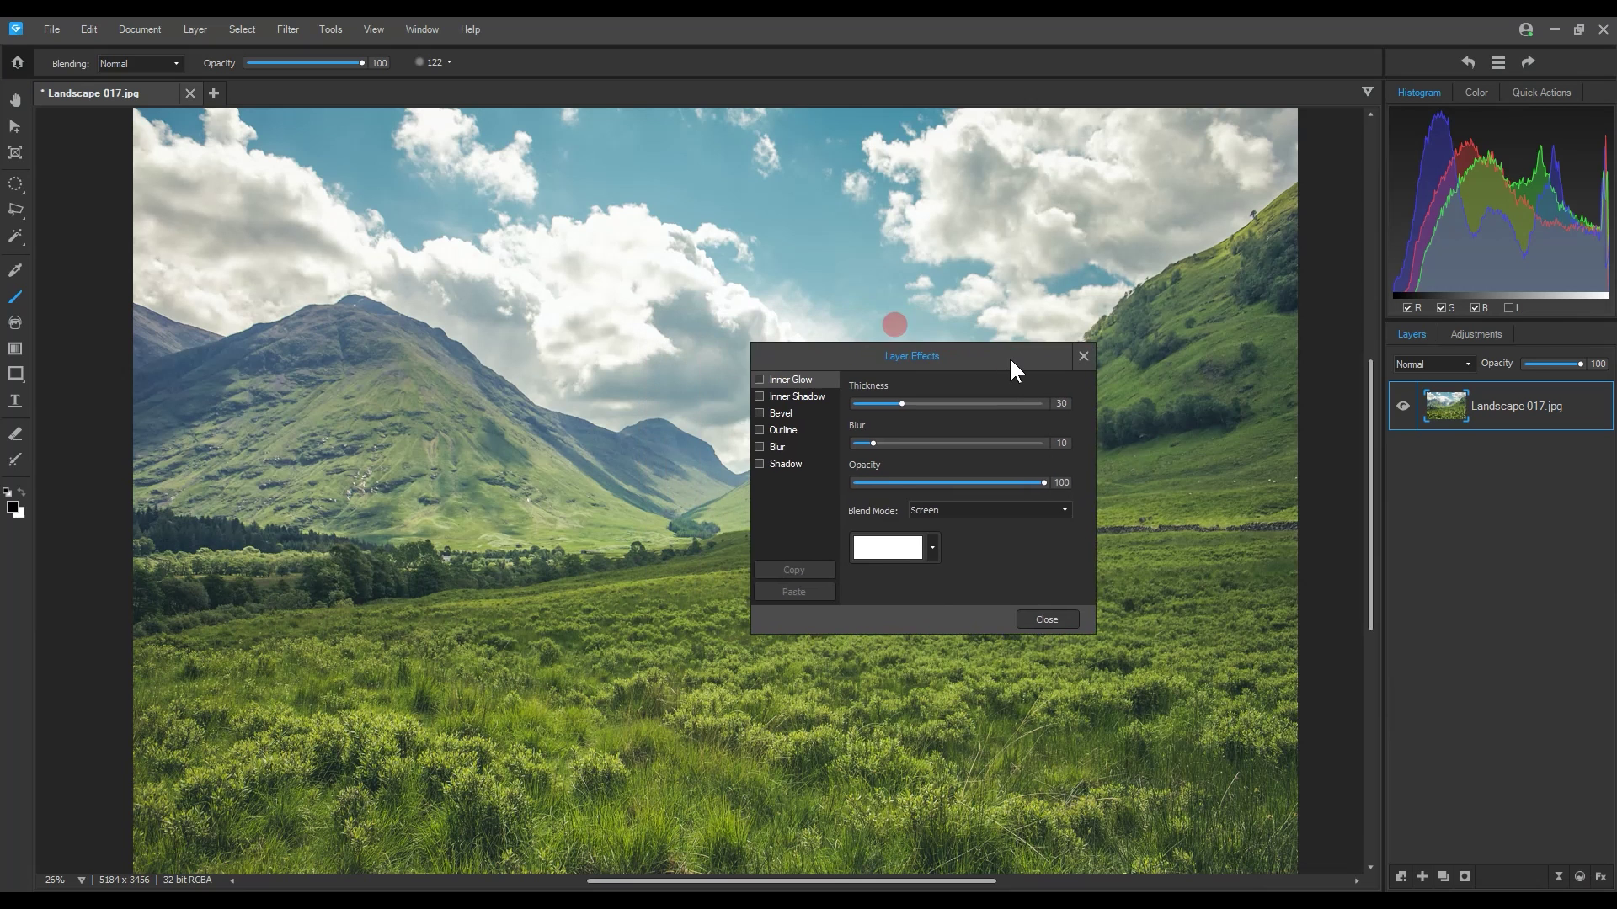
pyautogui.moveTo(1009, 356); pyautogui.dragTo(1253, 356)
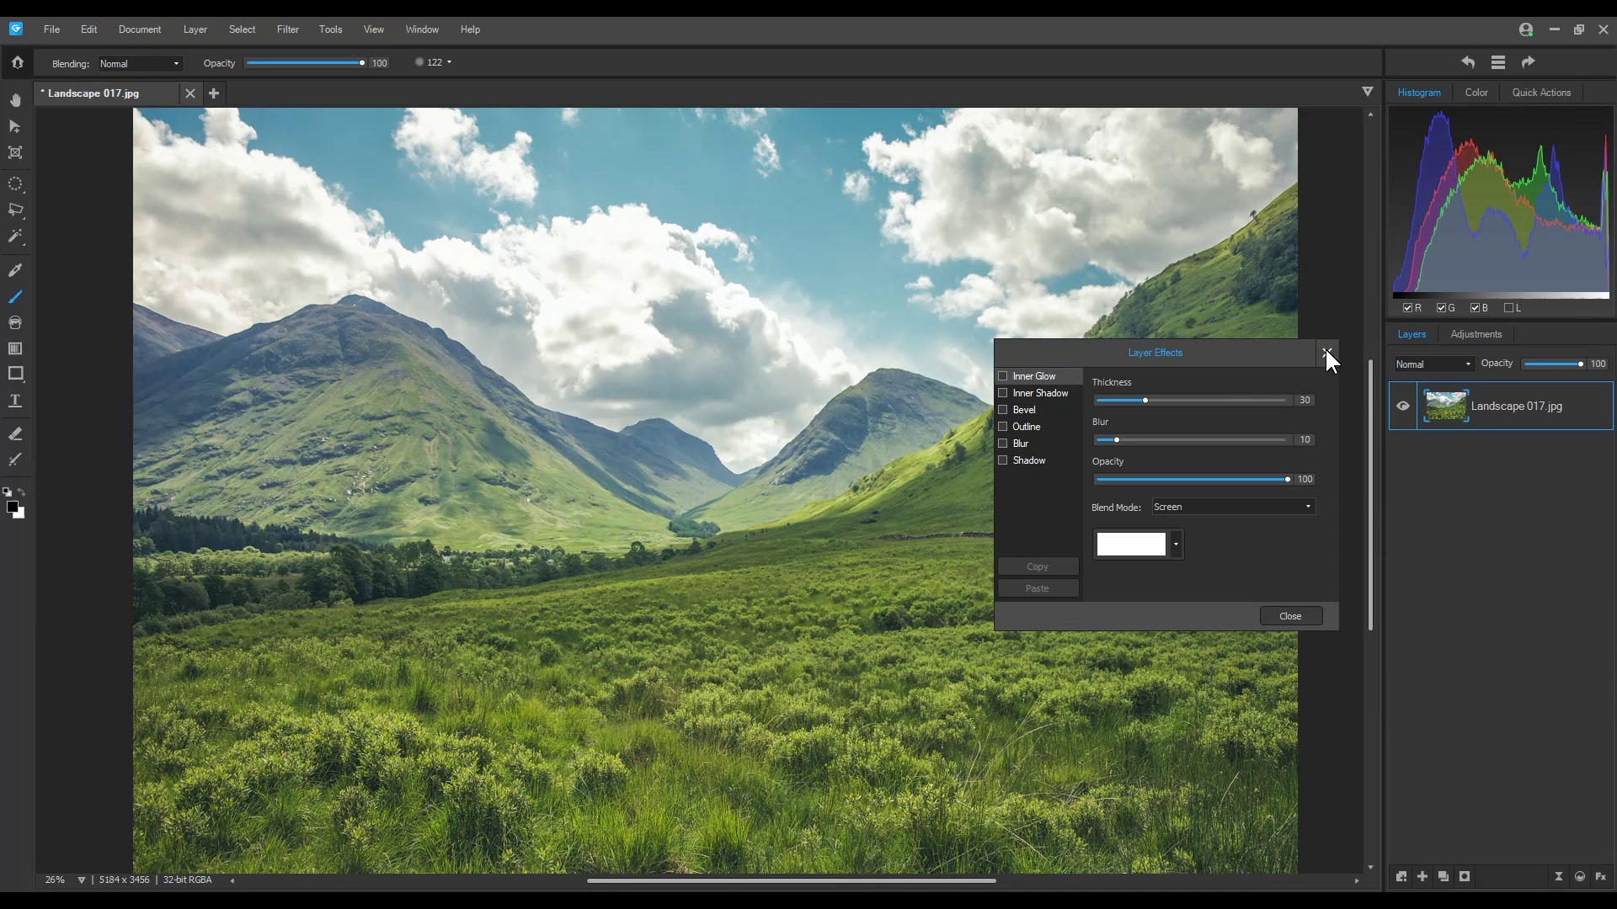
pyautogui.click(1215, 147)
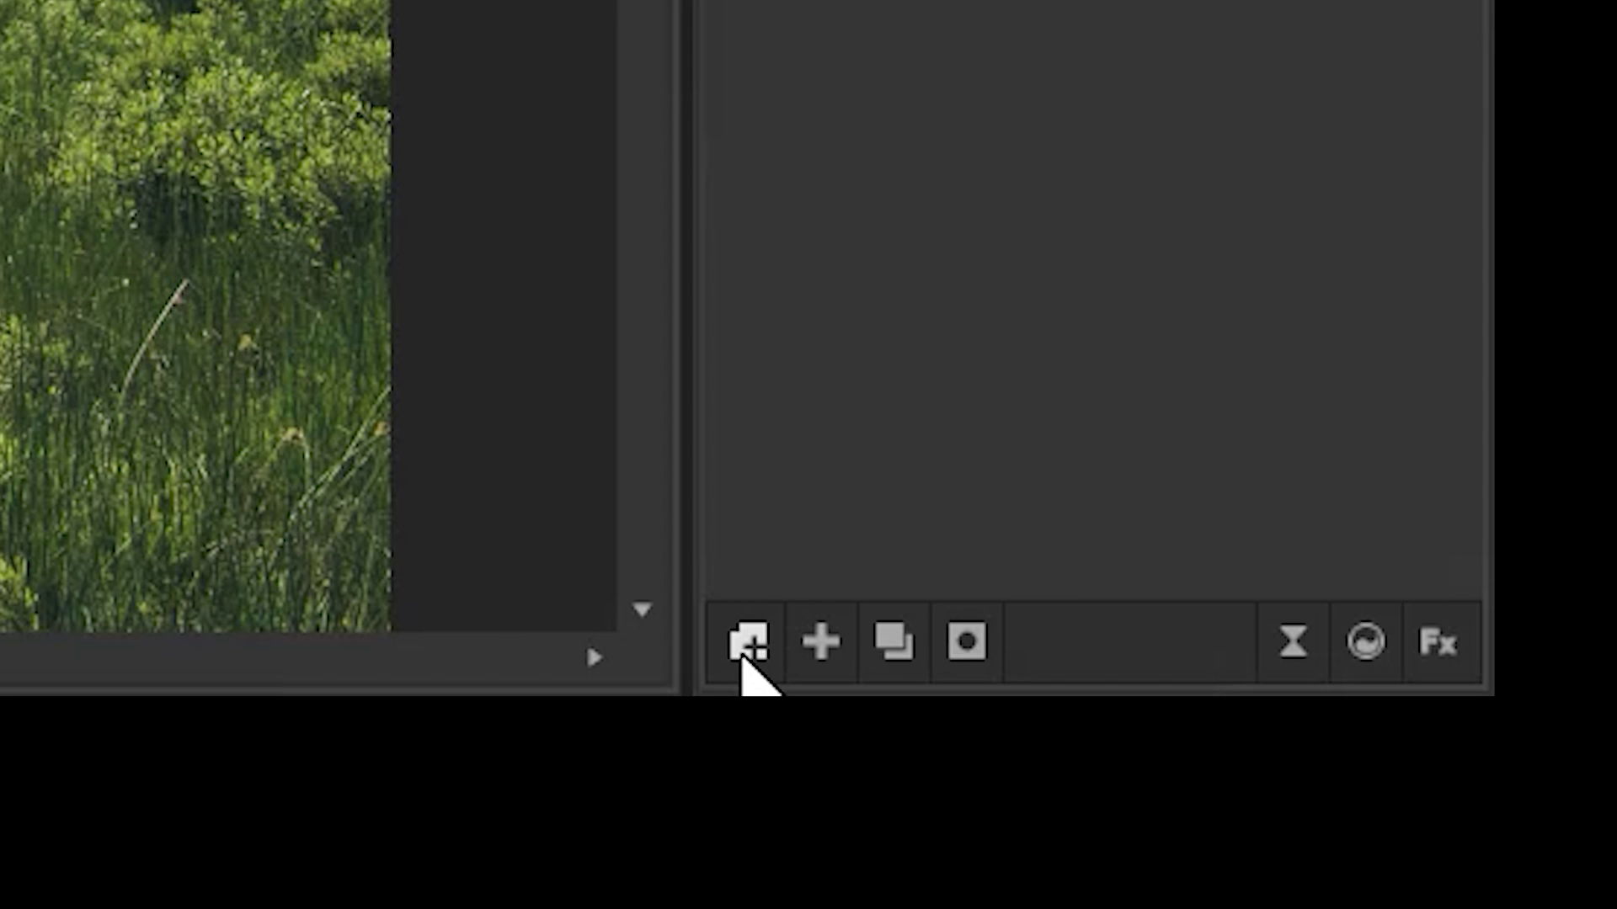
# - Load Landscape 007.jpg as a new image layer and zoom out to view it
pyautogui.click(748, 646)
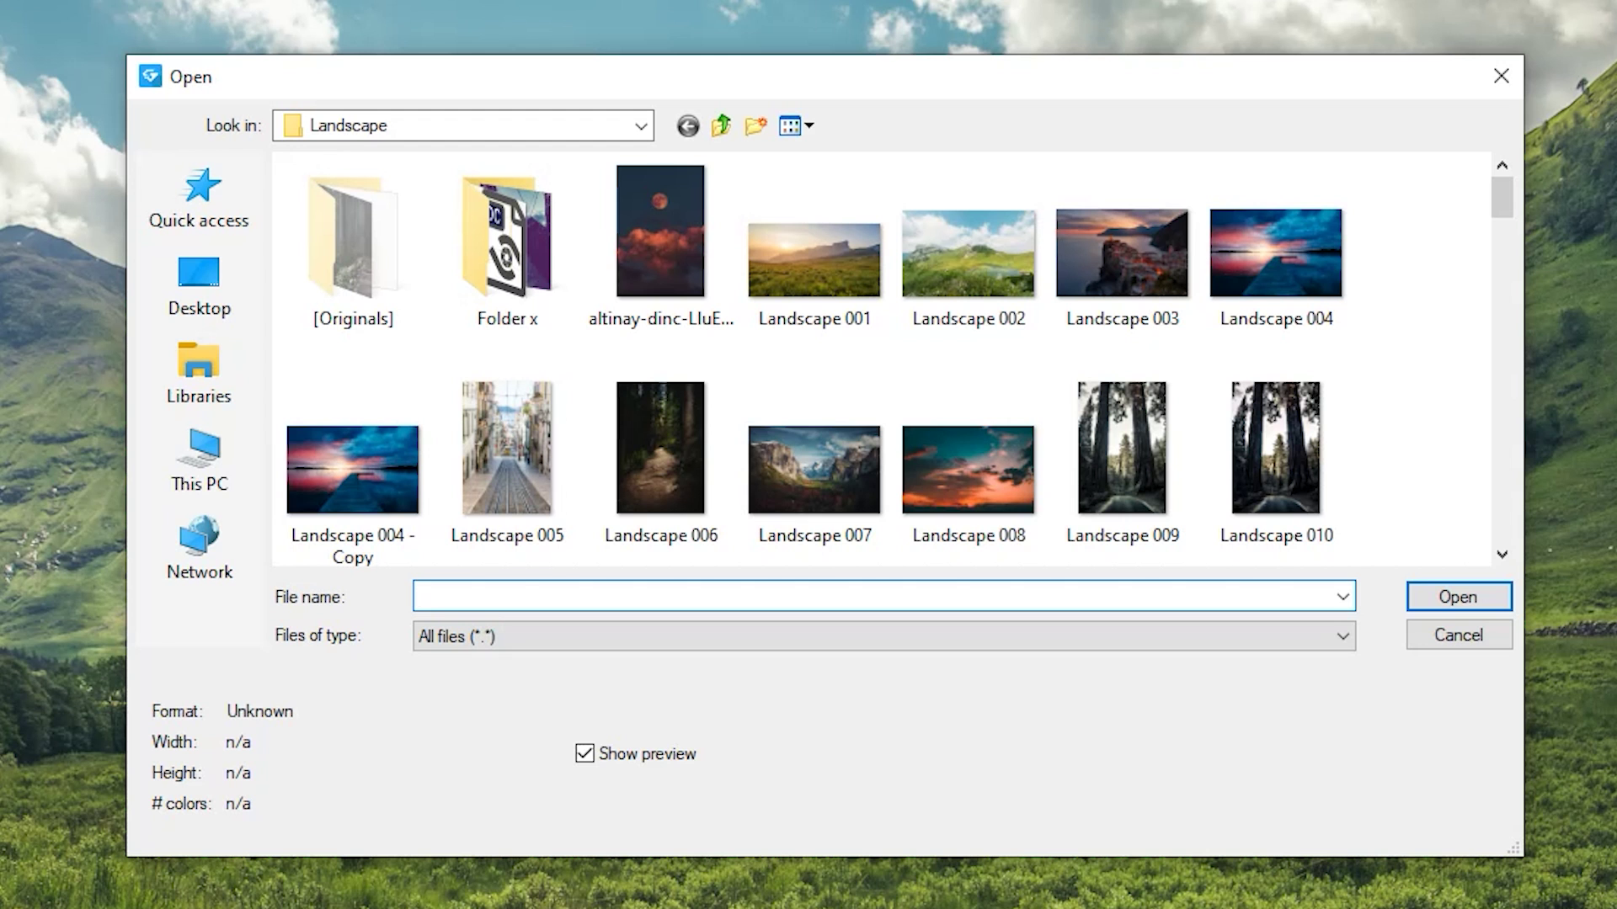
pyautogui.click(815, 451)
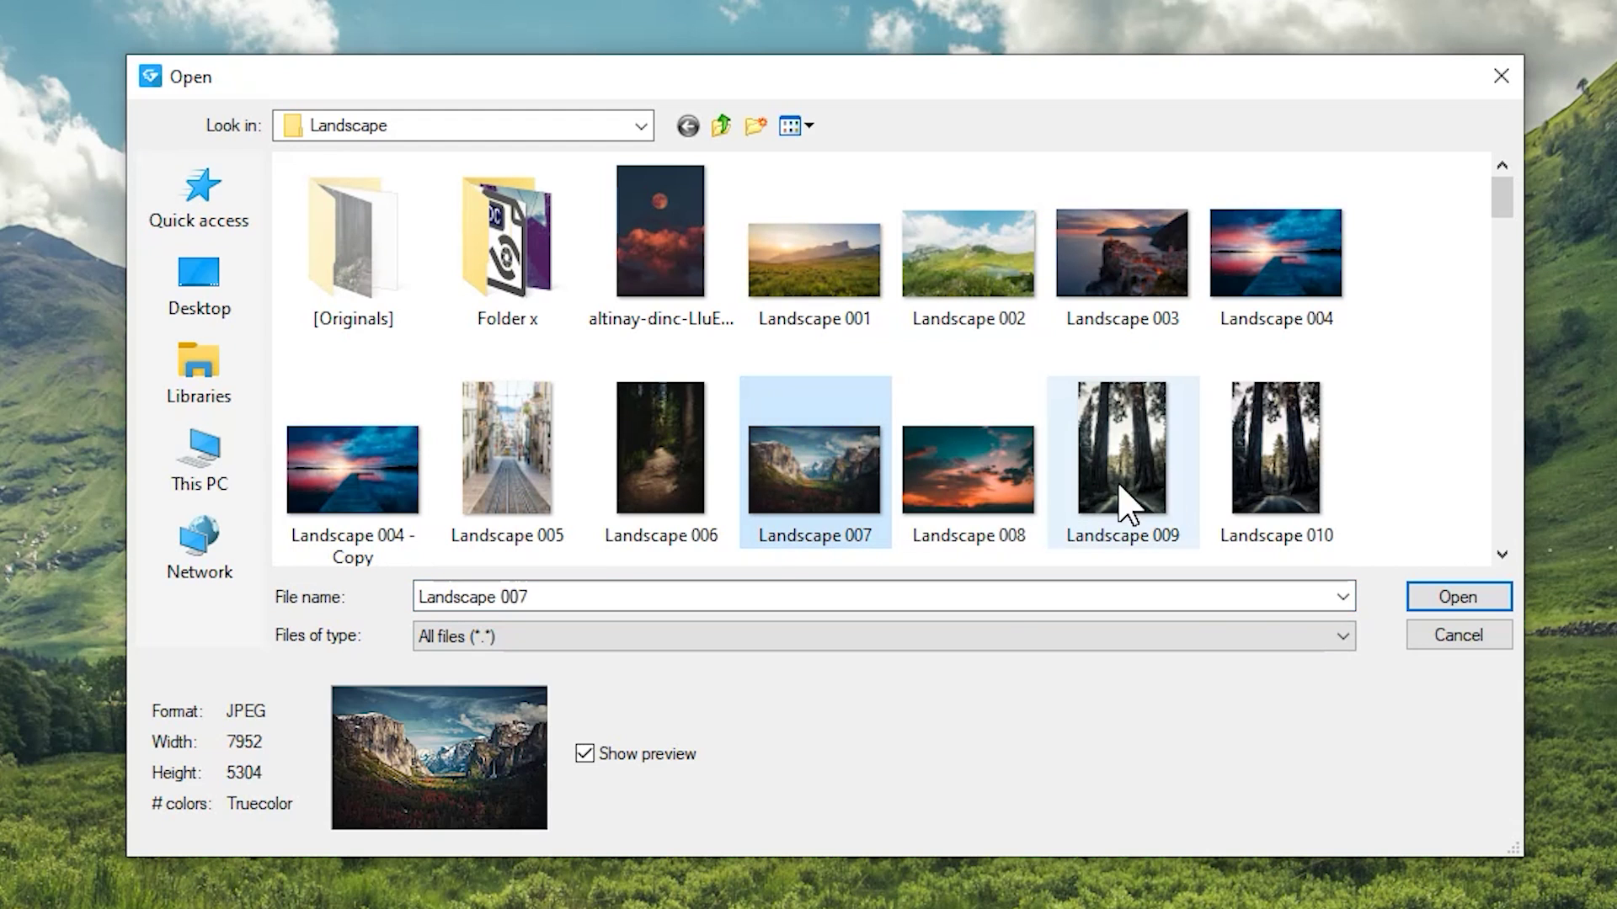
pyautogui.click(1466, 595)
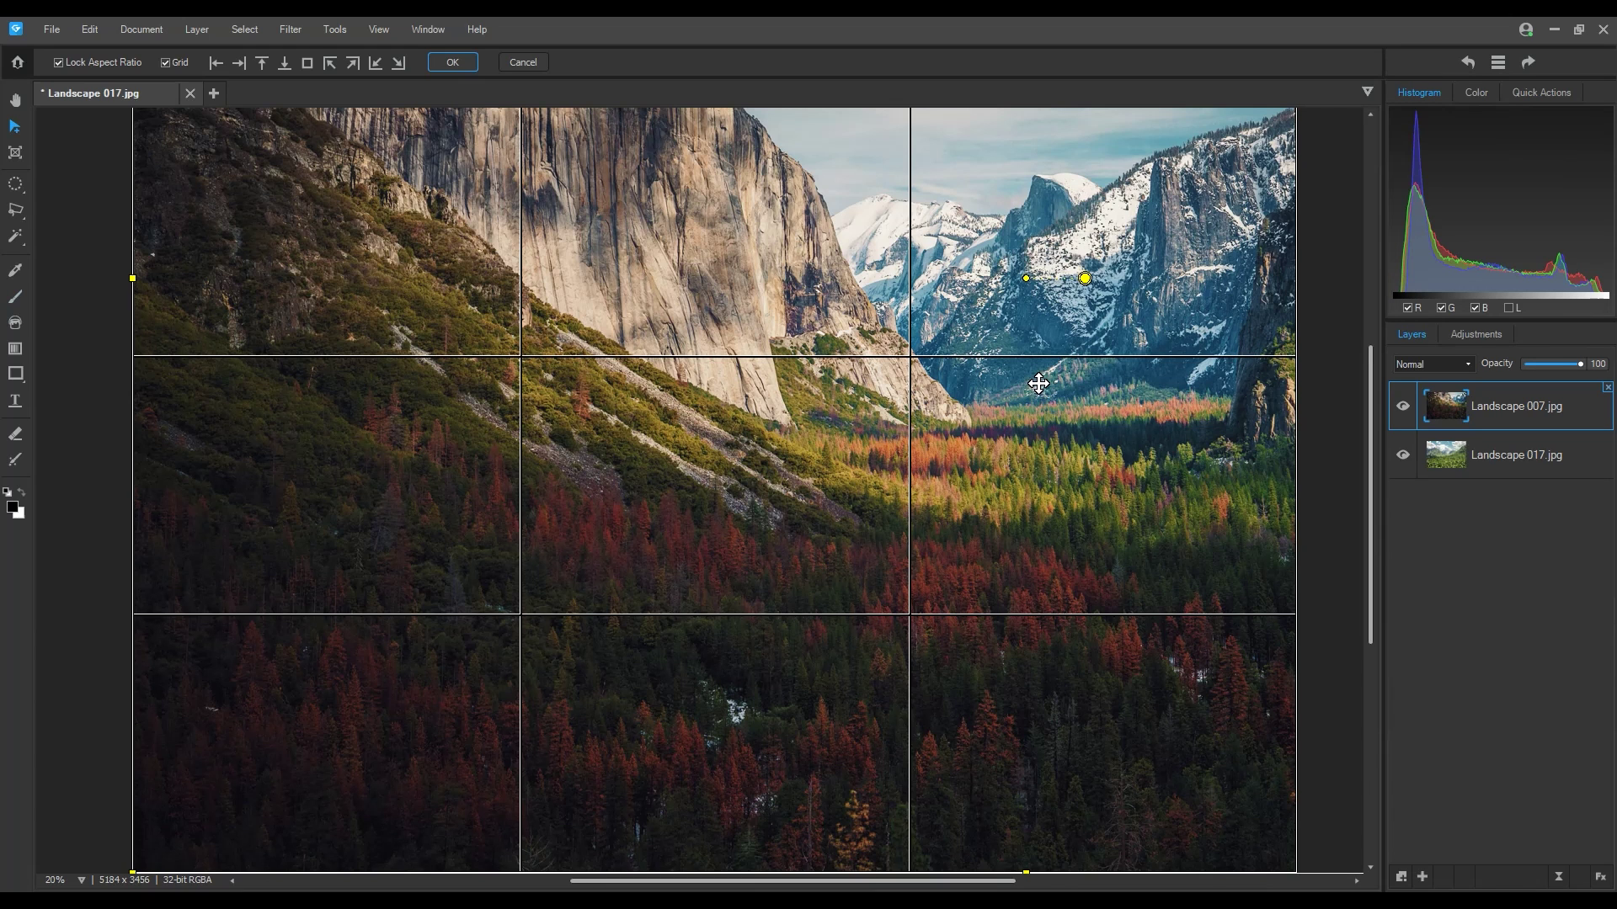
pyautogui.hotkey('ctrl', '-')
pyautogui.hotkey('ctrl', '-')
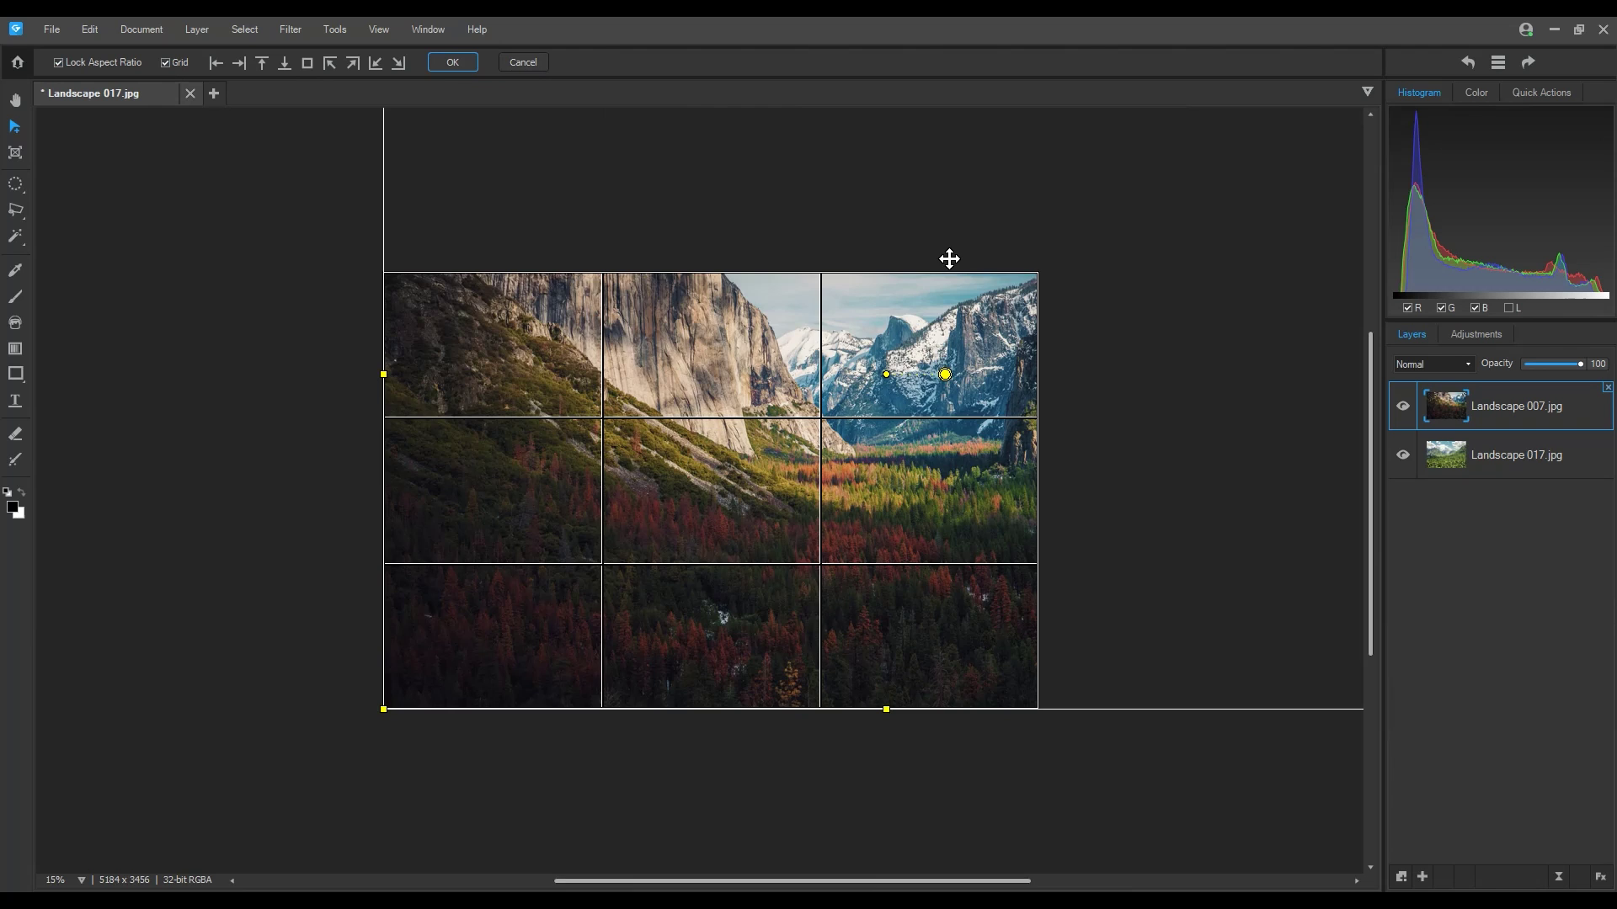
# - Resize and move Landscape 007 to span the width, leaving a grass strip at the bottom
pyautogui.scroll(-2, 950, 257)
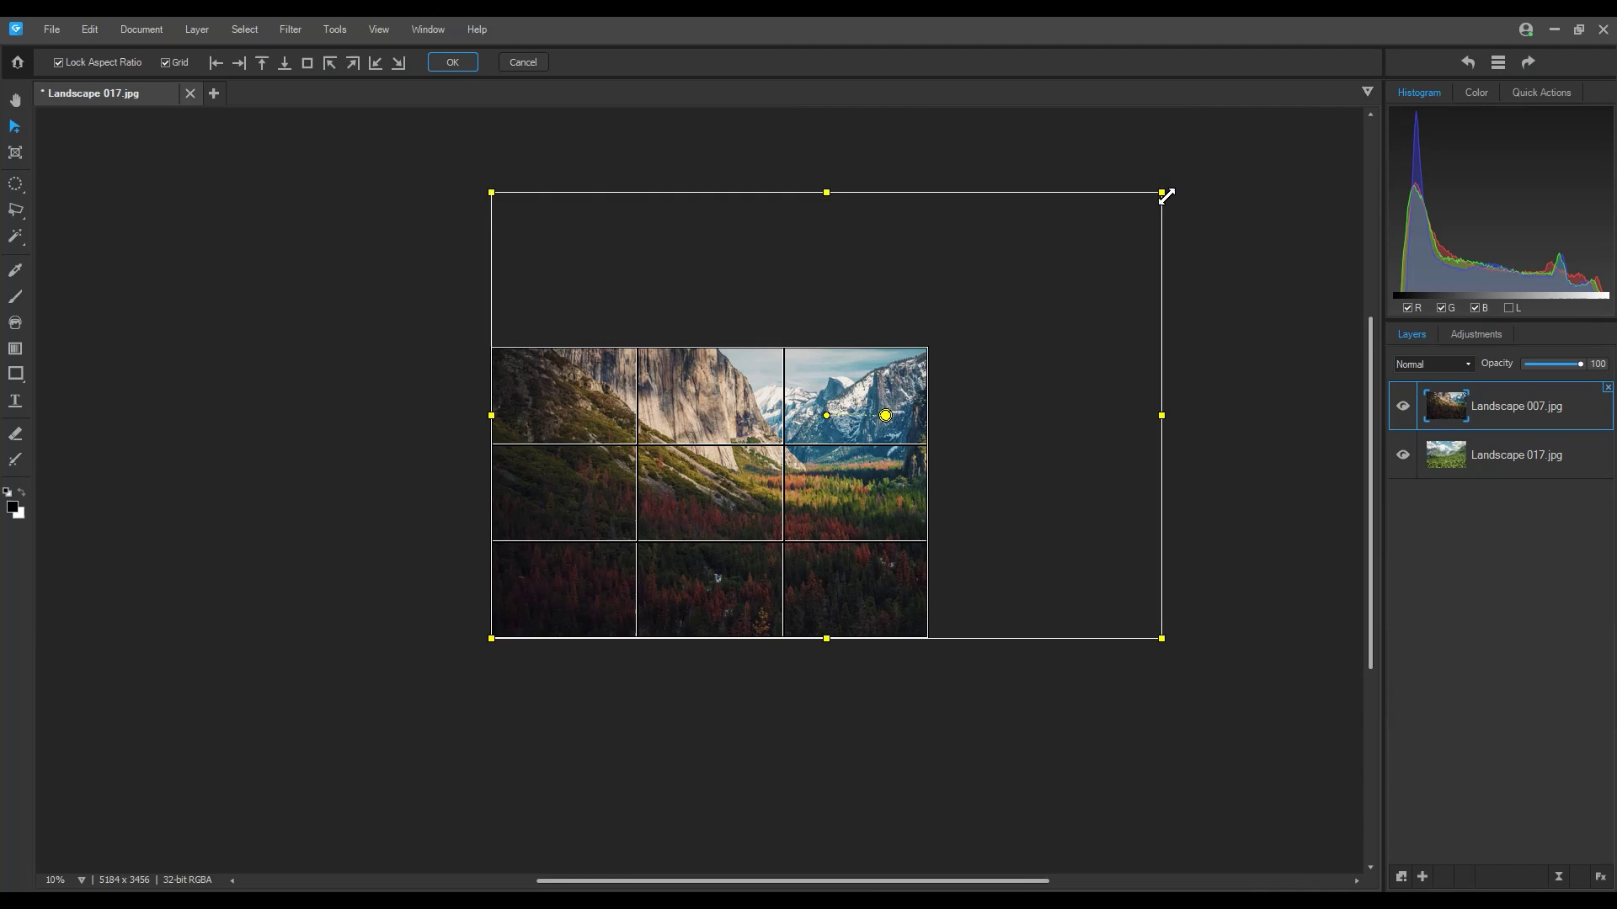
pyautogui.moveTo(1167, 195); pyautogui.dragTo(931, 364)
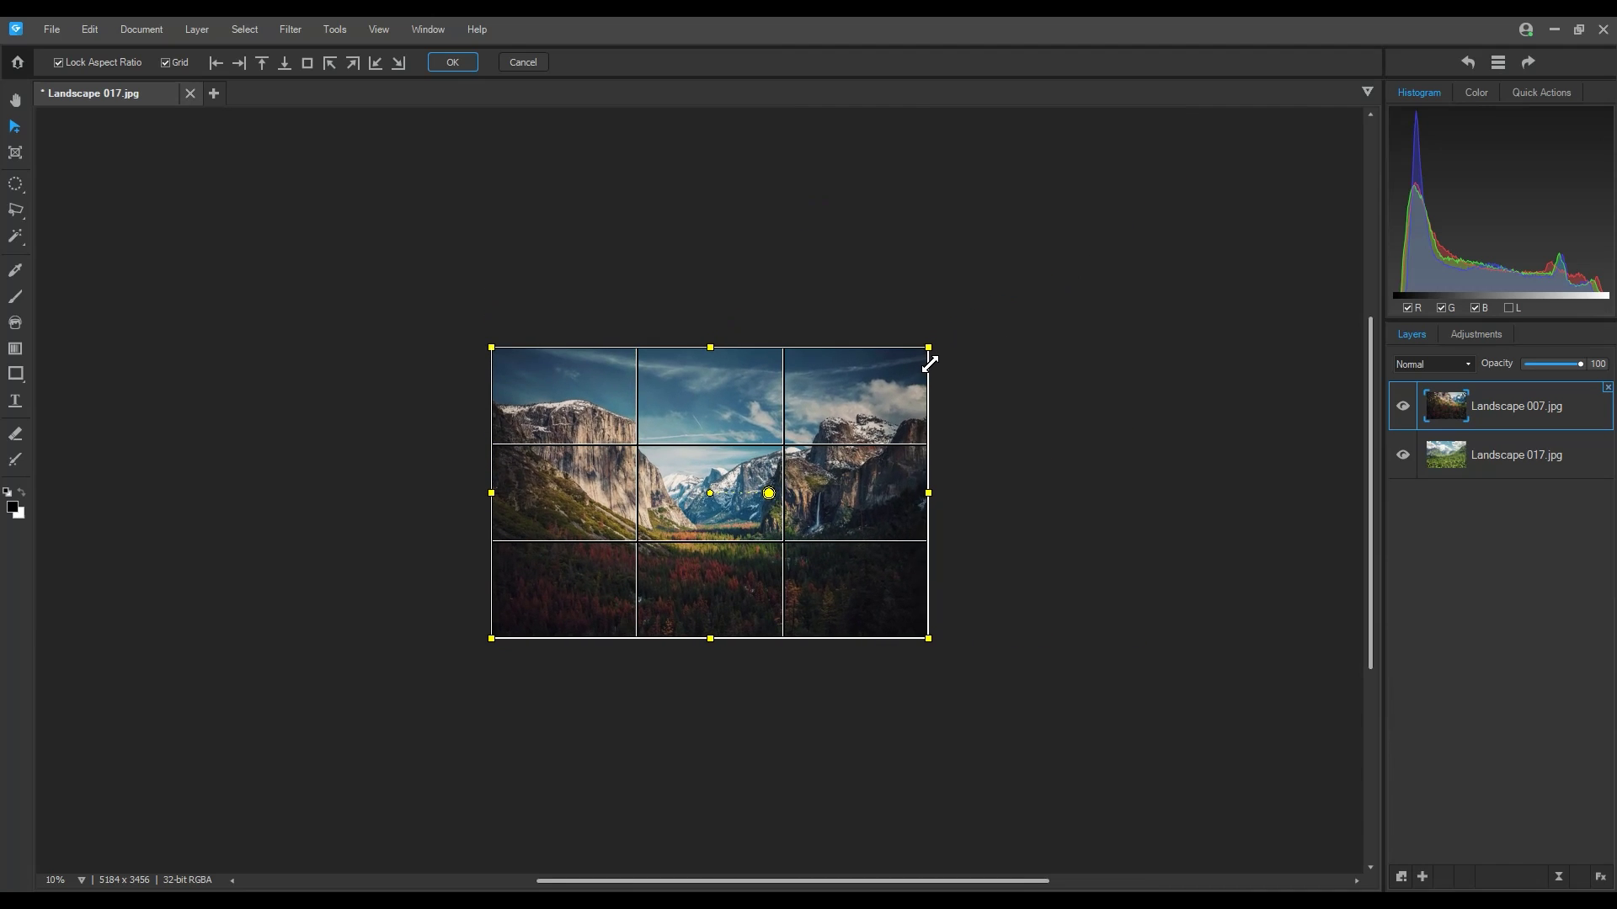
pyautogui.moveTo(929, 363); pyautogui.dragTo(935, 342)
pyautogui.moveTo(863, 522); pyautogui.dragTo(867, 487)
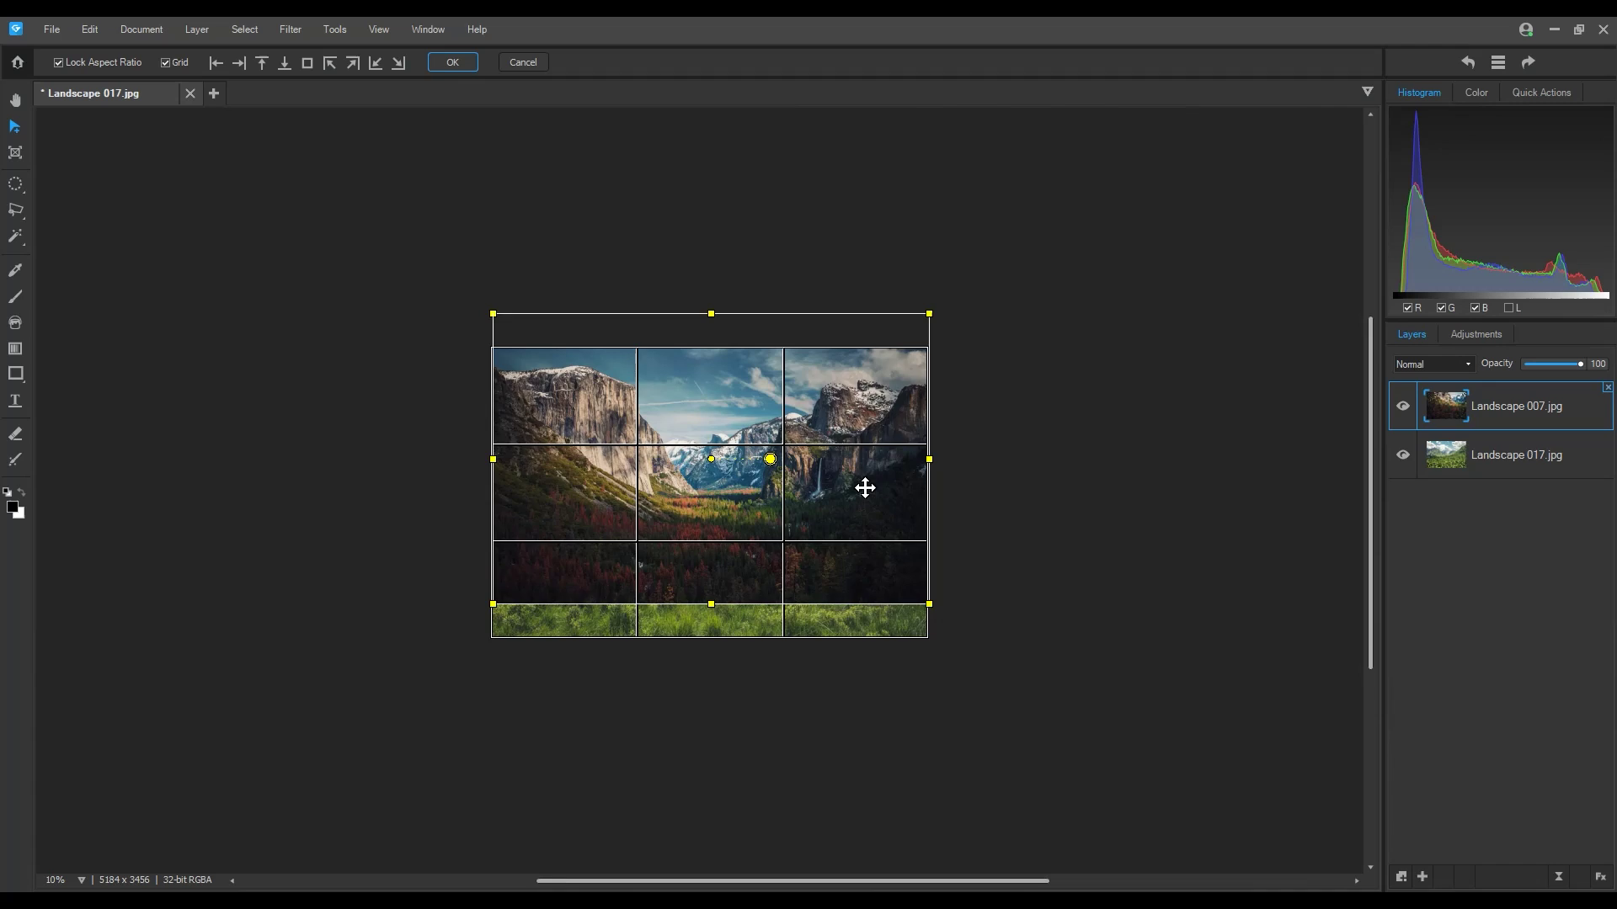
pyautogui.scroll(1, 866, 487)
pyautogui.moveTo(275, 620); pyautogui.dragTo(267, 628)
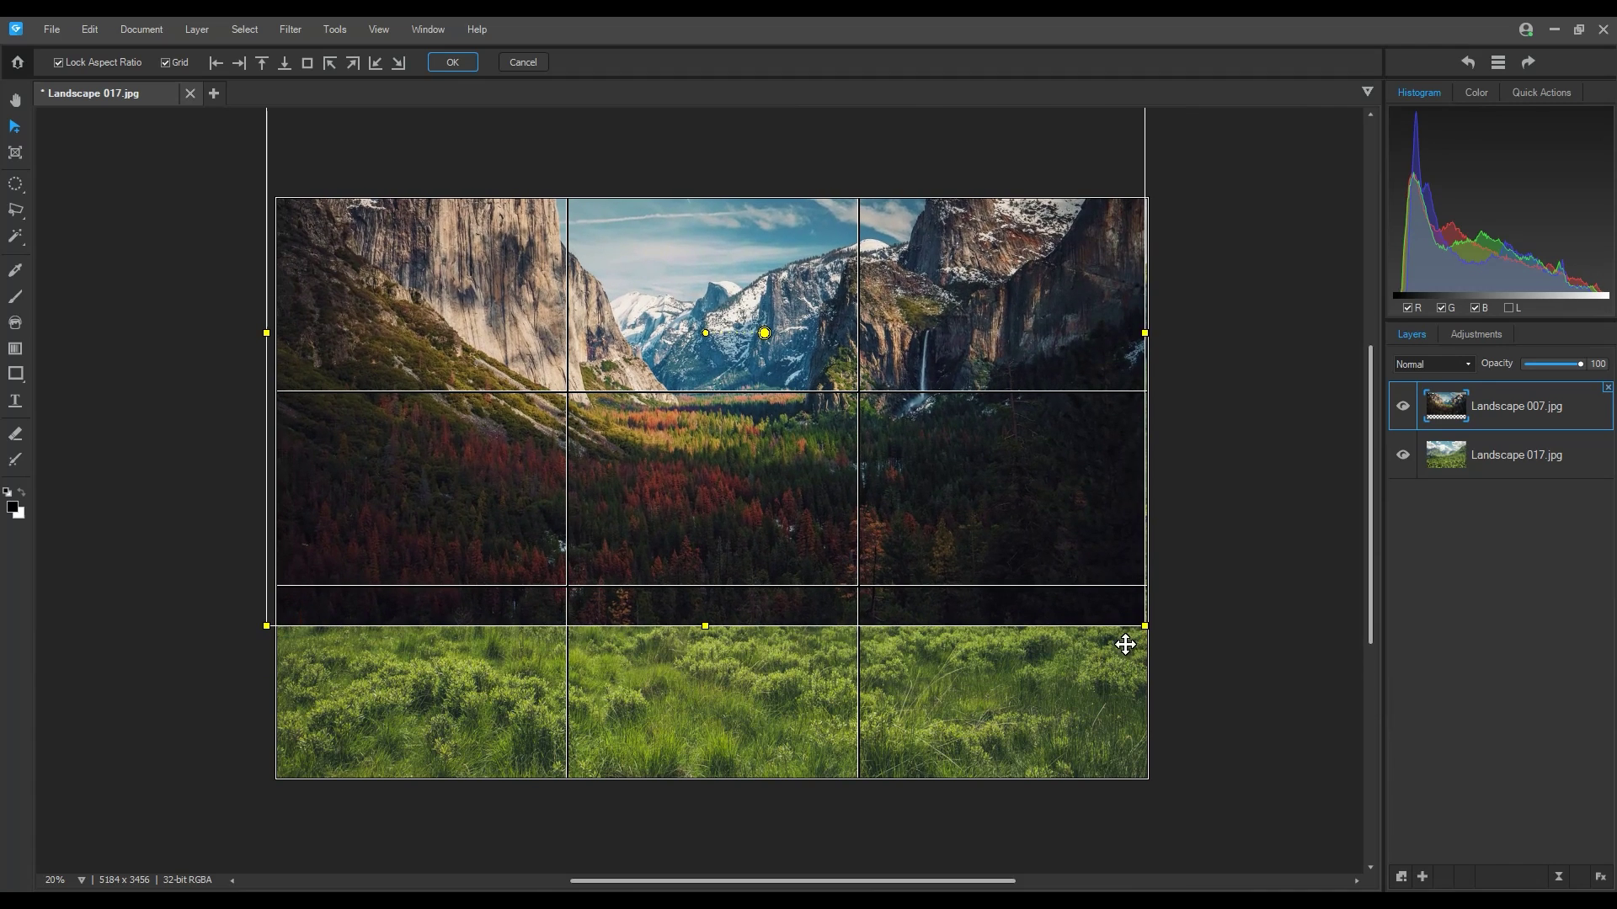
pyautogui.moveTo(1145, 629); pyautogui.dragTo(1165, 632)
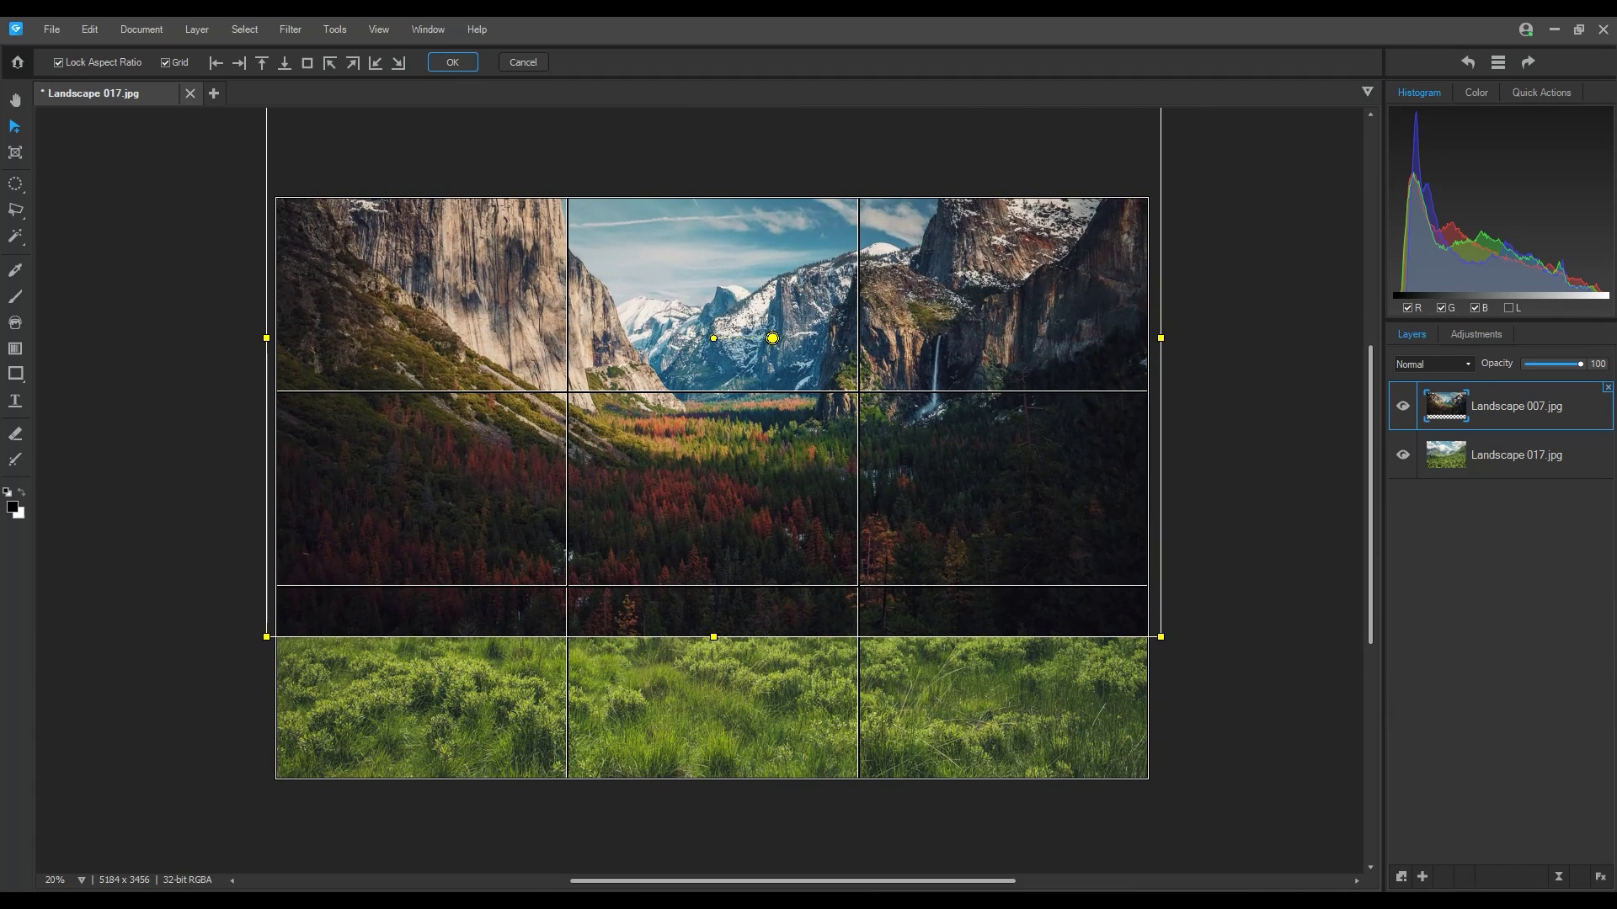
pyautogui.moveTo(1032, 482); pyautogui.dragTo(1026, 537)
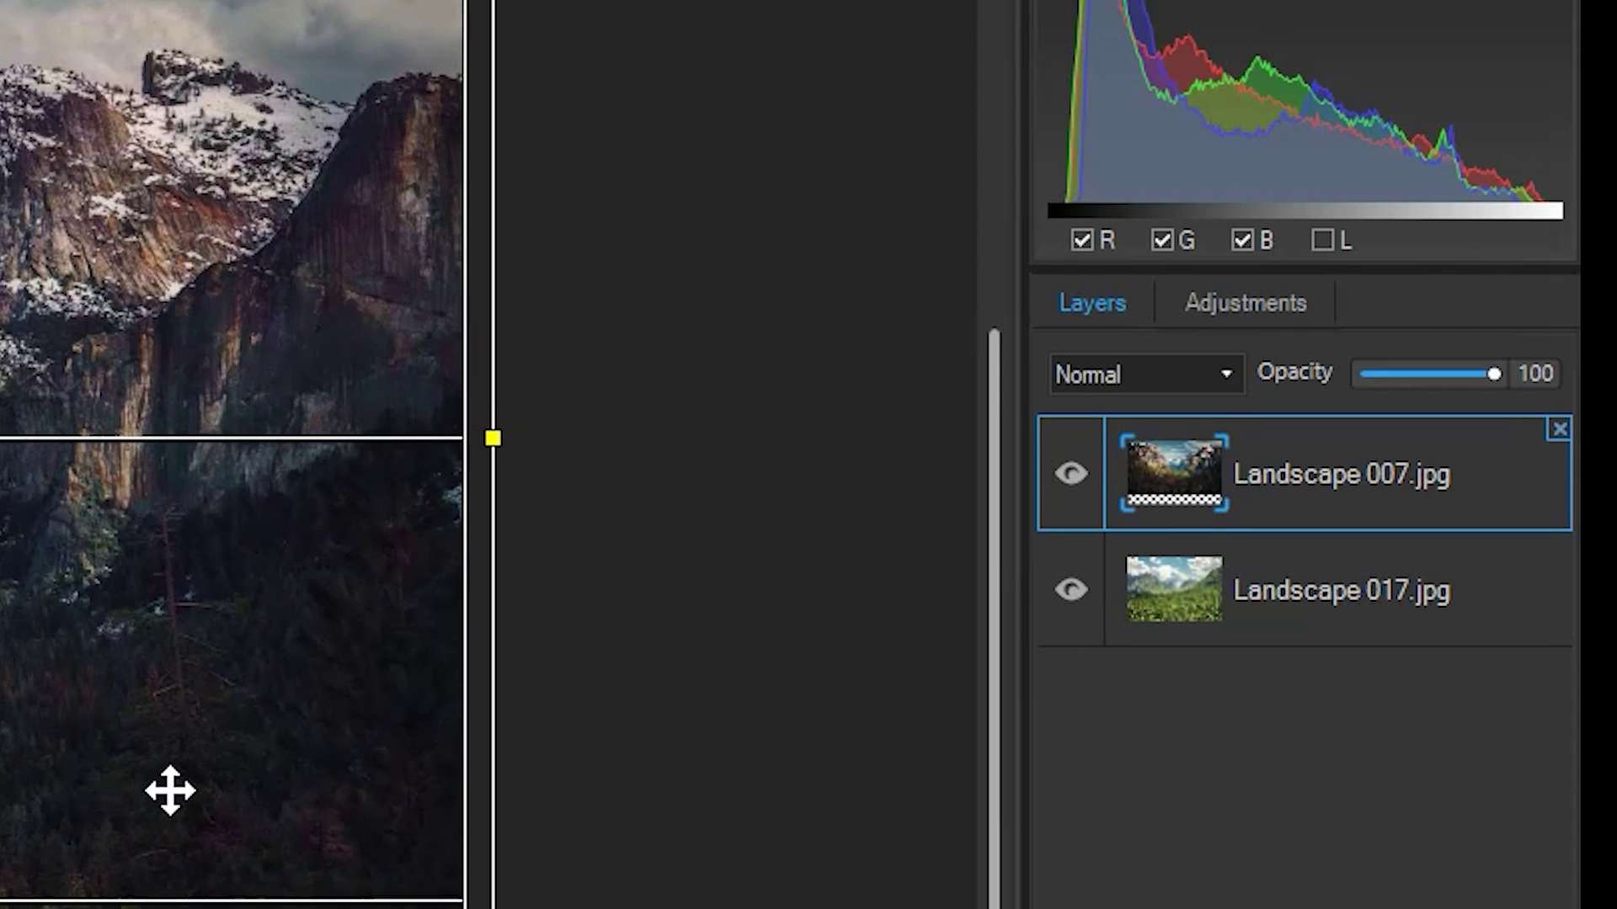
pyautogui.moveTo(170, 790); pyautogui.dragTo(169, 812)
# - Set the layer's blend mode to Multiply, nudge it slightly, and apply the transform
pyautogui.click(1143, 376)
pyautogui.click(1139, 485)
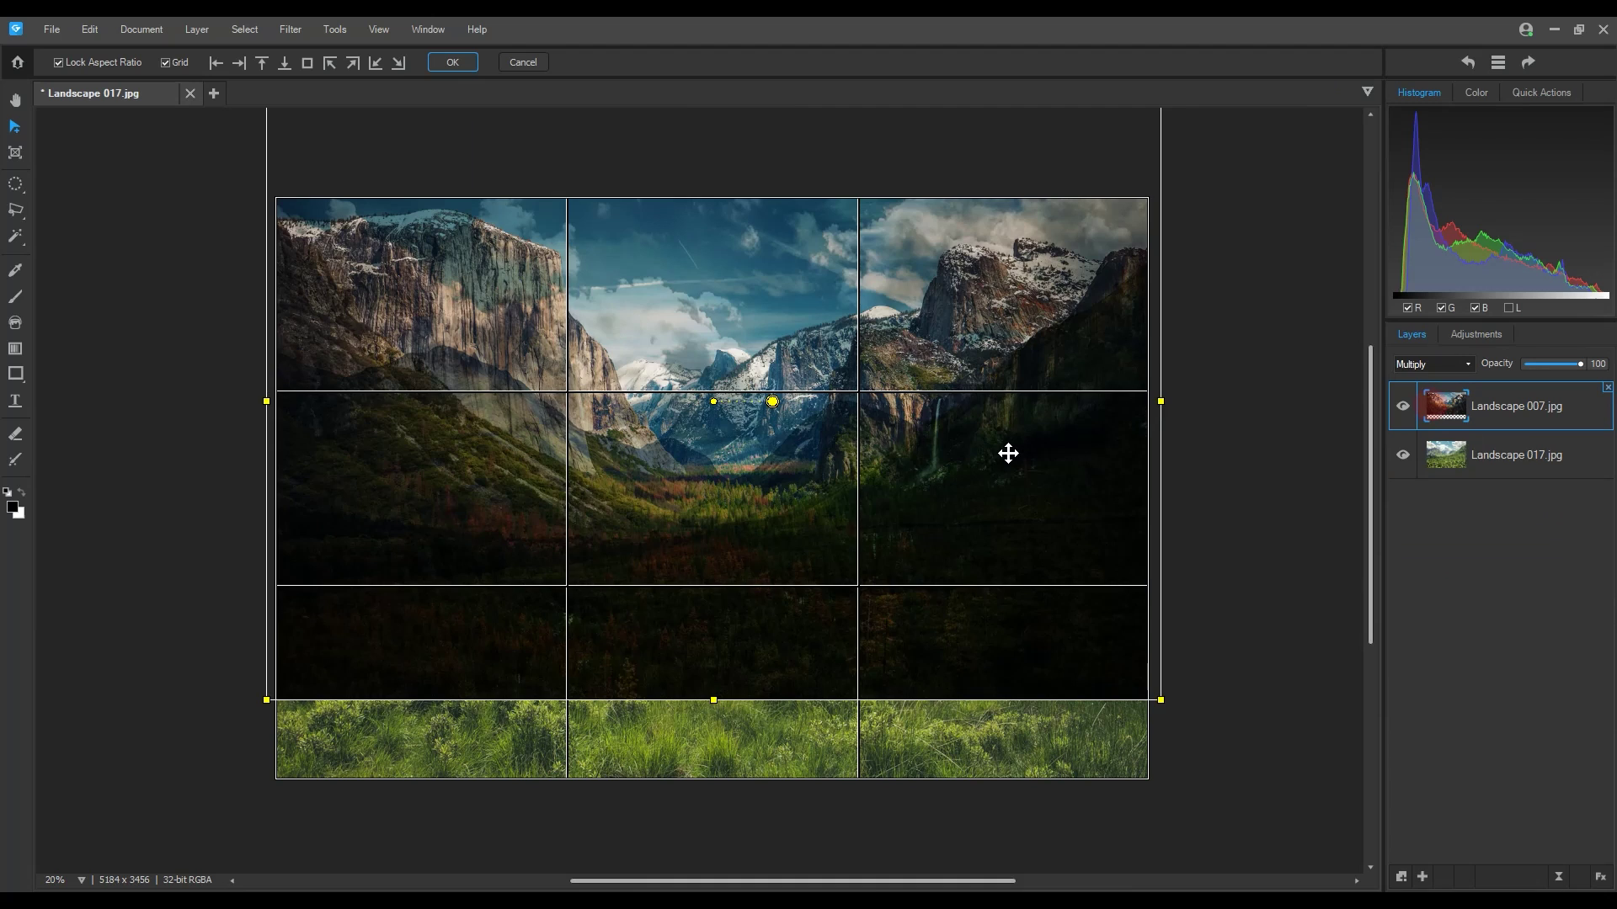
pyautogui.moveTo(1007, 451); pyautogui.dragTo(1003, 458)
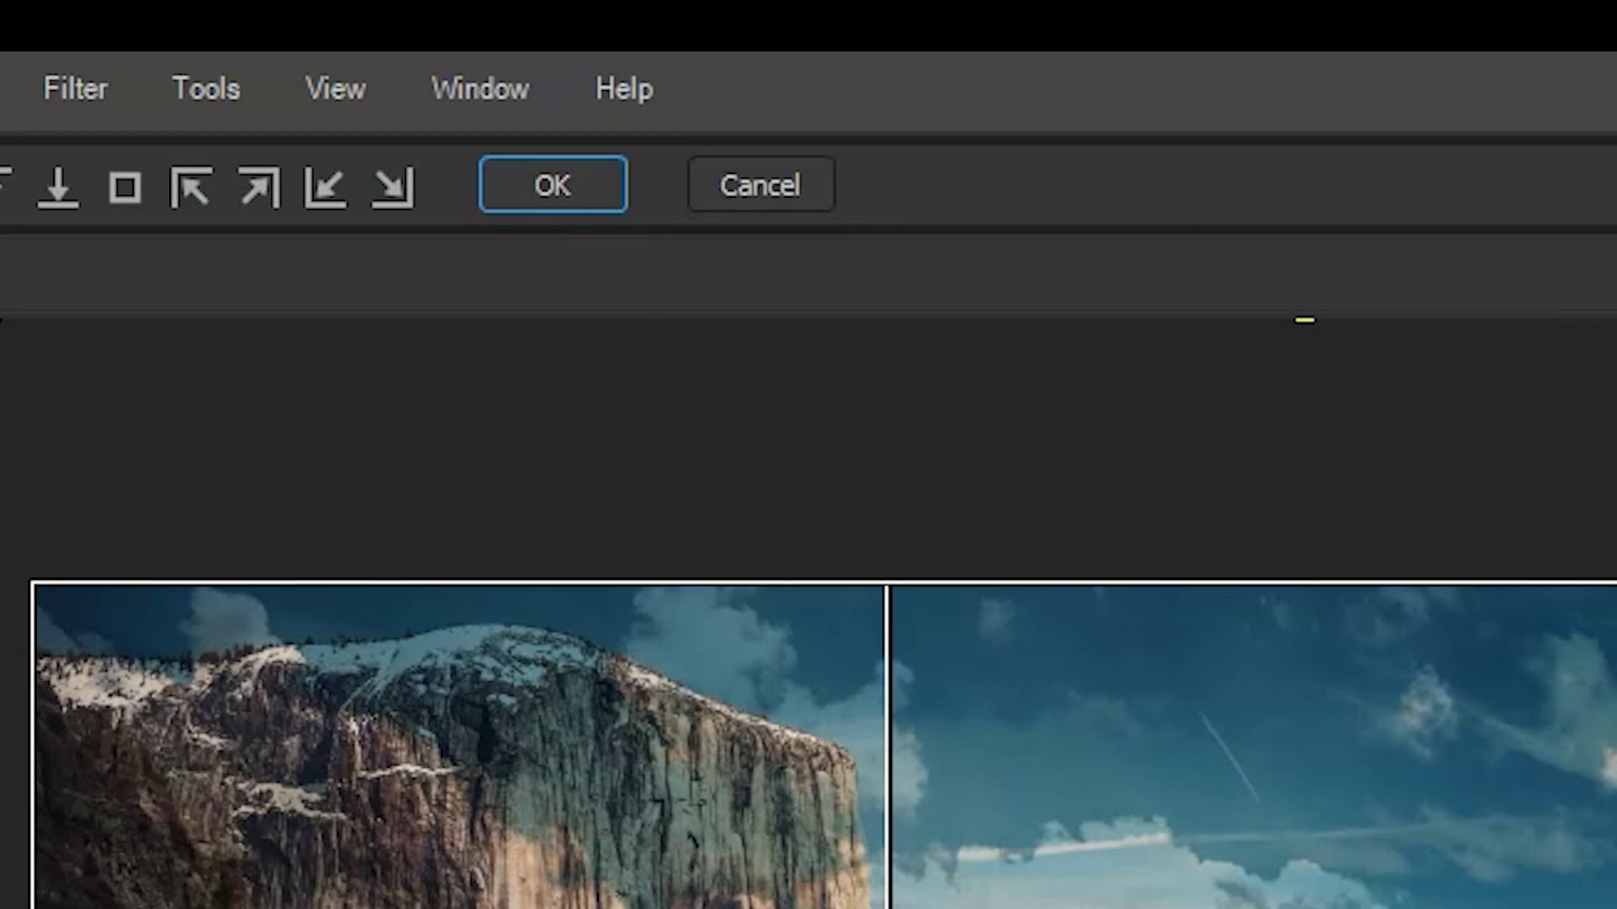
pyautogui.click(520, 178)
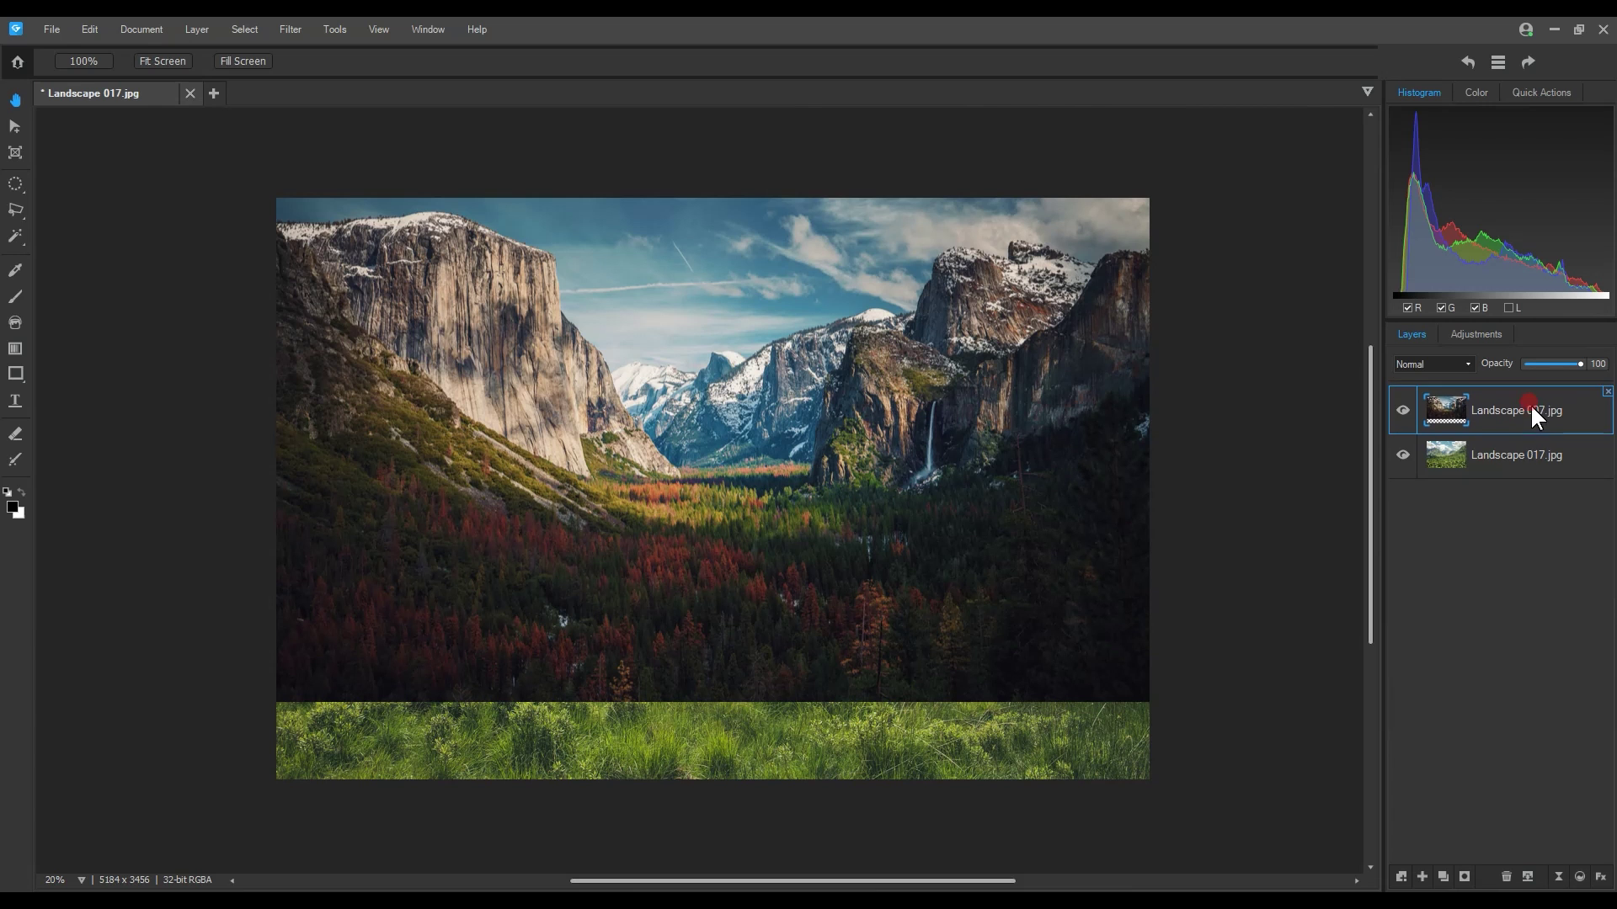
# - Add a white layer mask to the Landscape 007 layer
pyautogui.moveTo(1530, 402); pyautogui.dragTo(1538, 394)
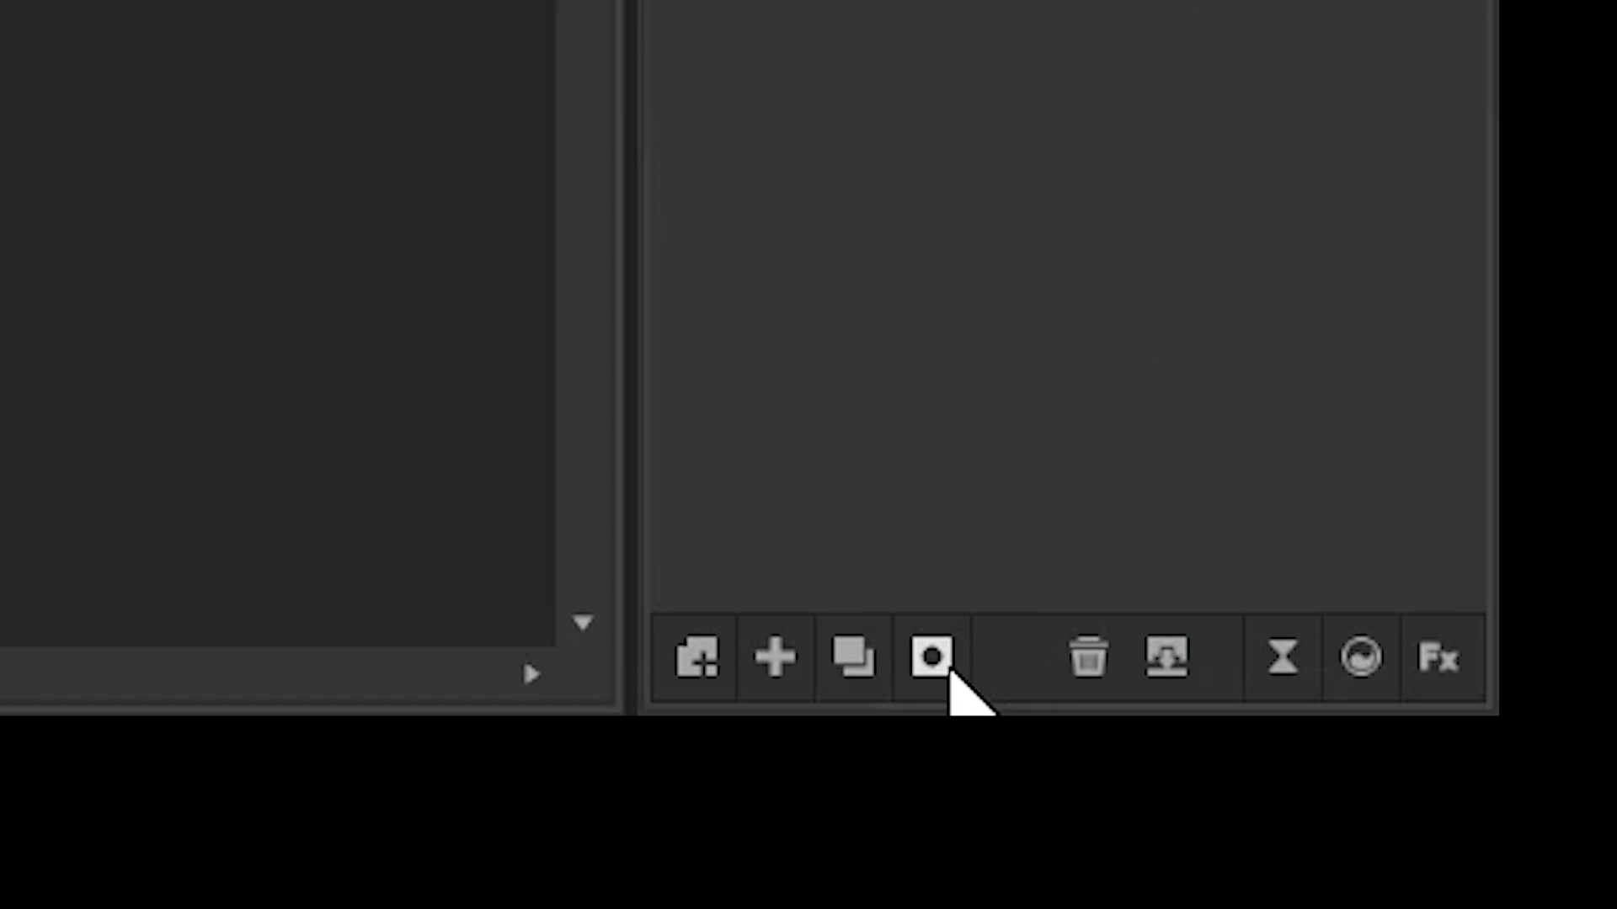
pyautogui.click(947, 666)
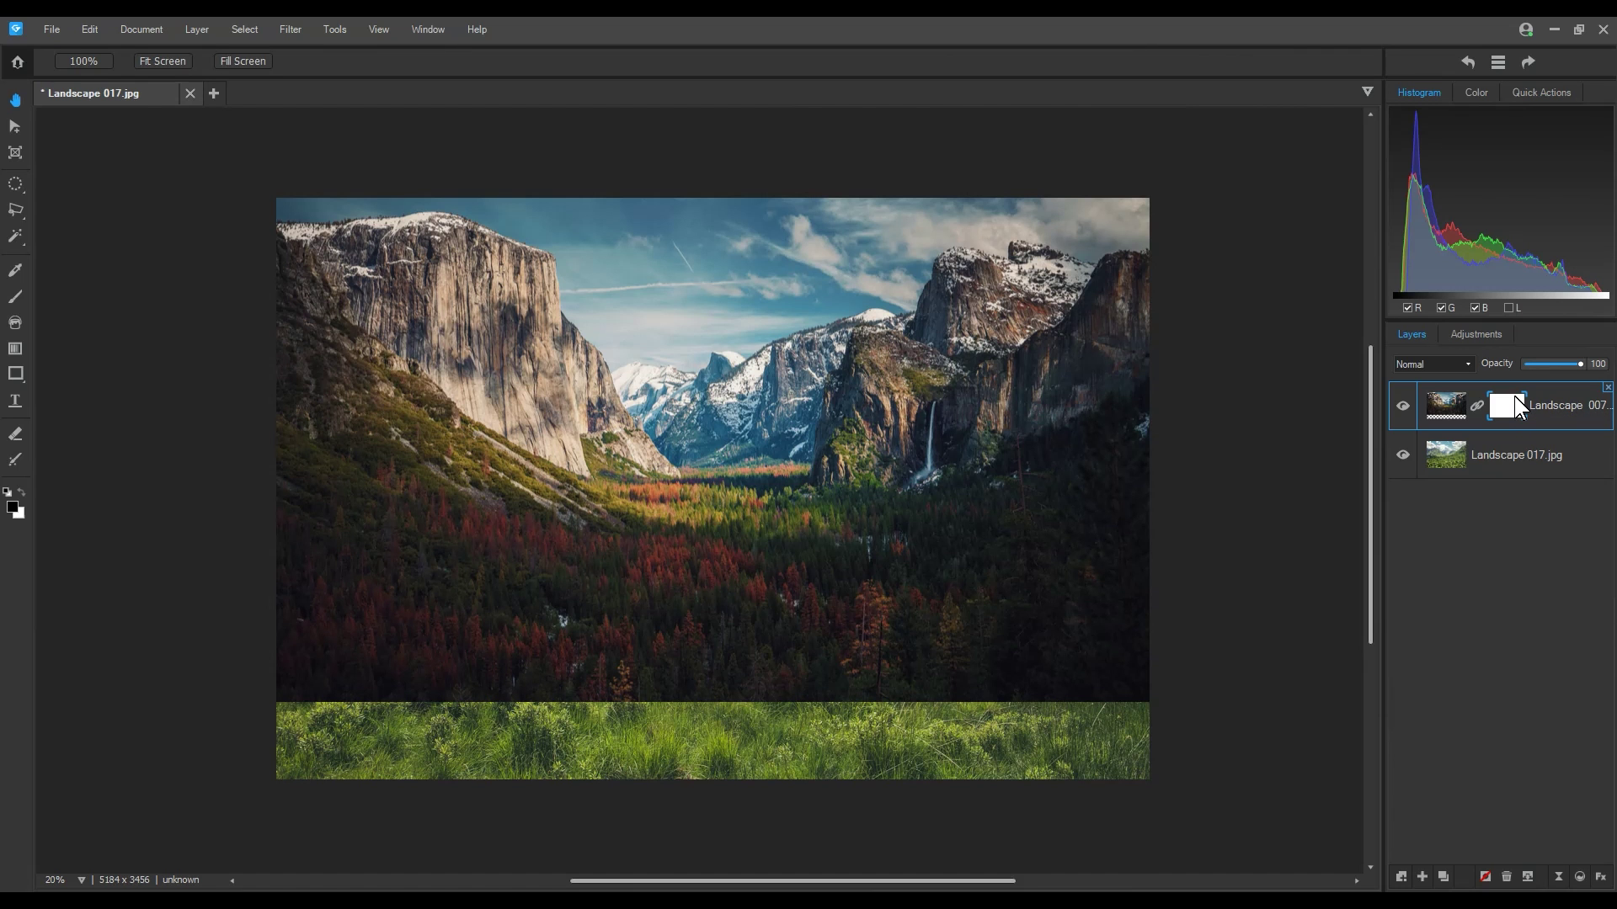
pyautogui.doubleClick(1508, 401)
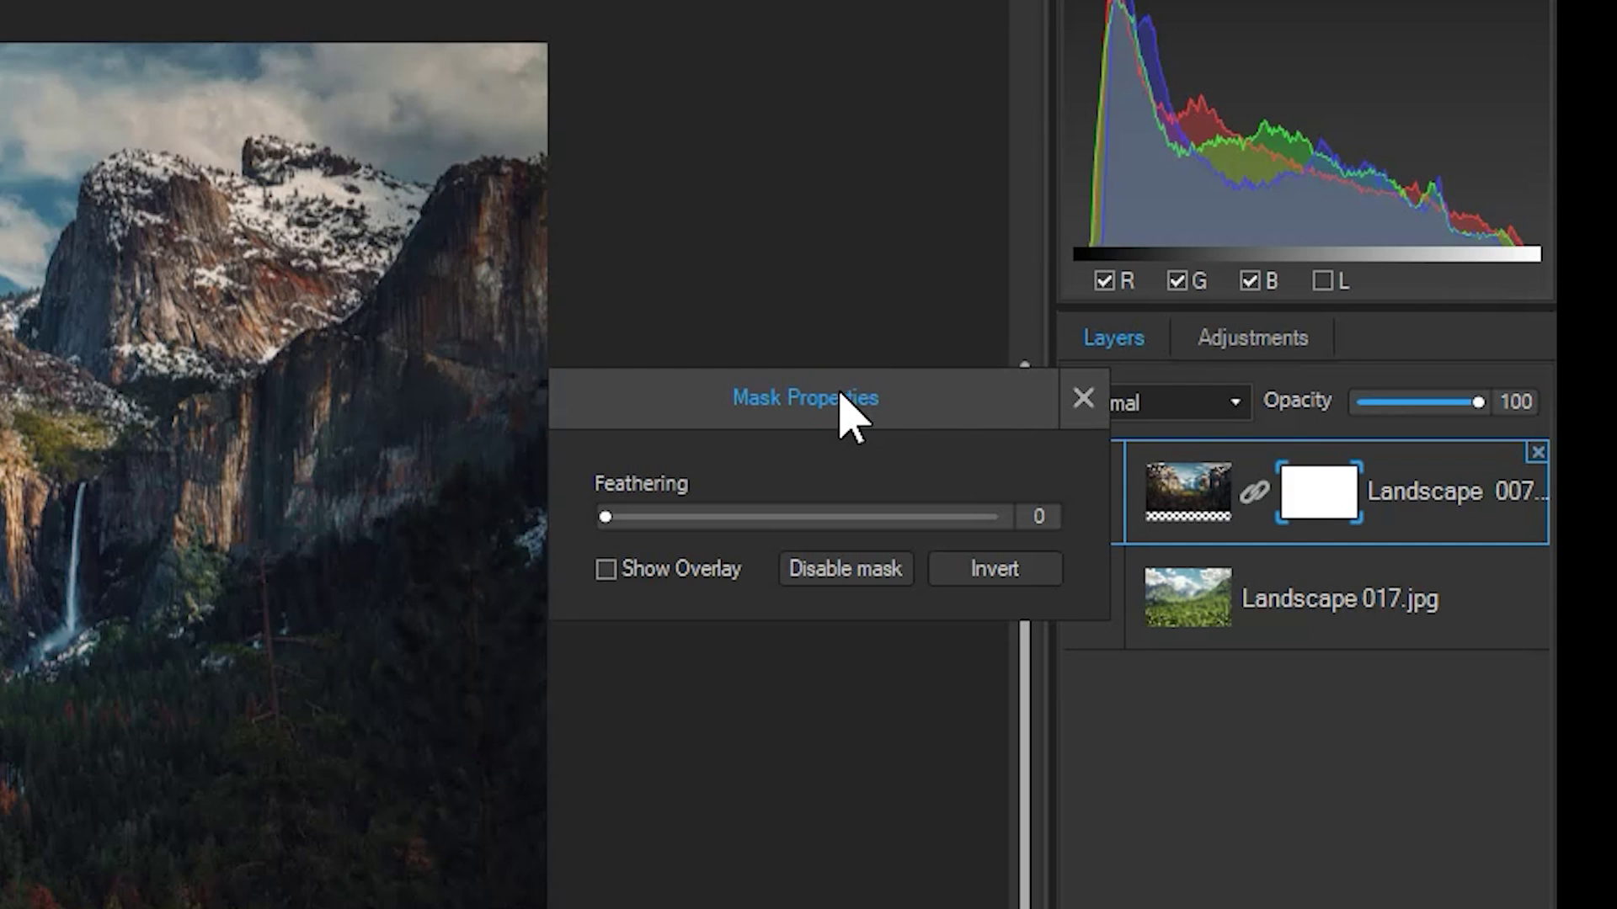
pyautogui.click(996, 571)
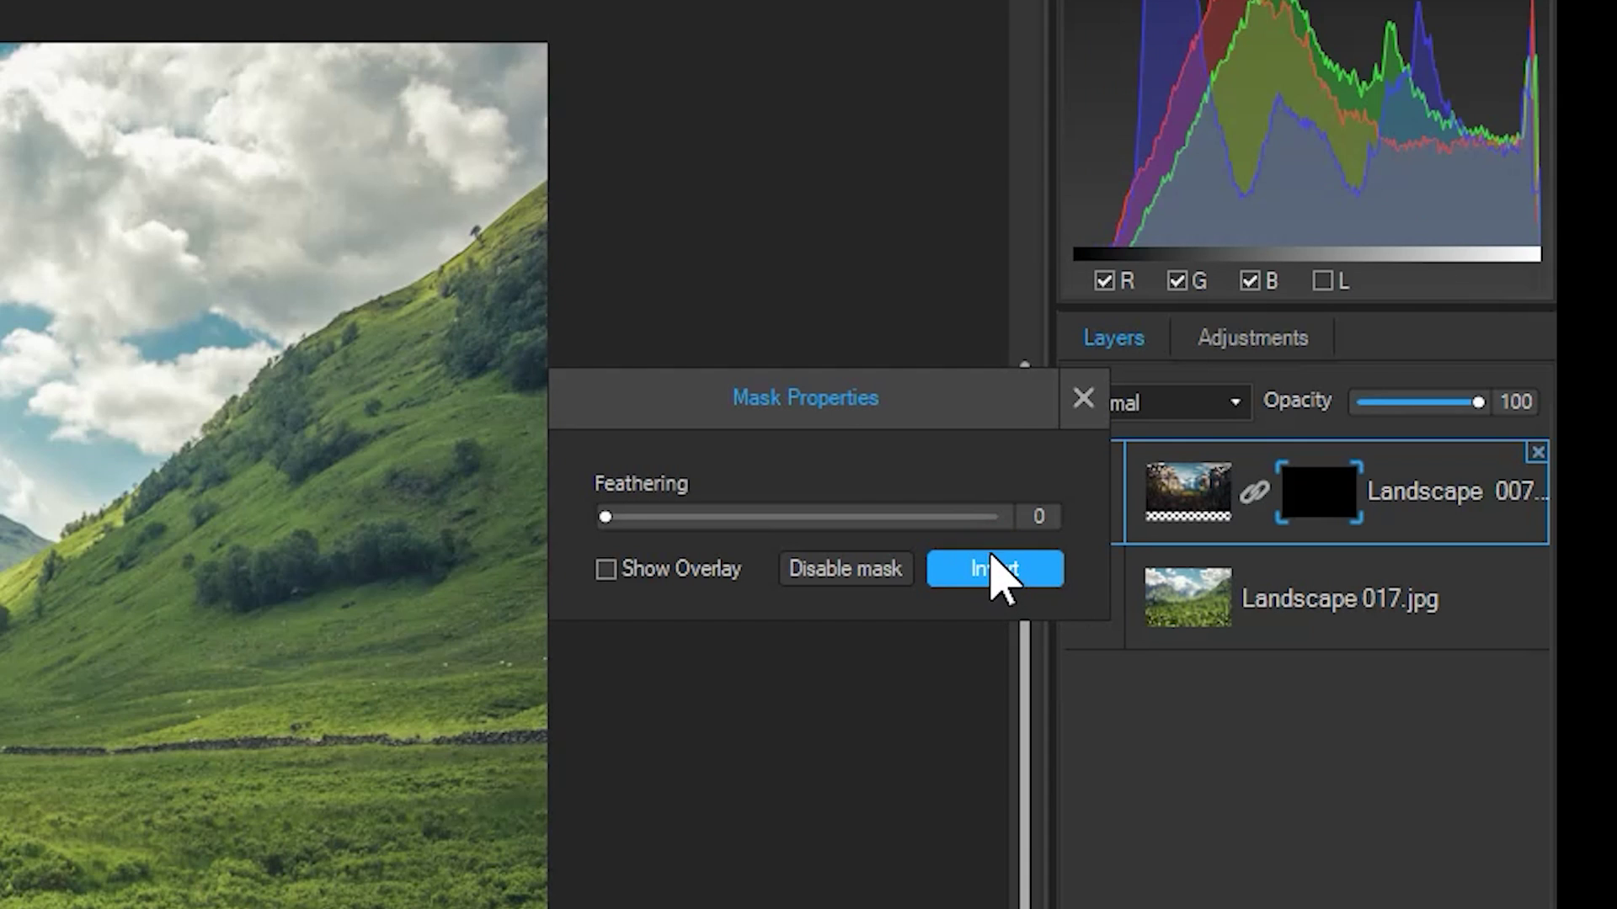
pyautogui.moveTo(987, 404); pyautogui.dragTo(810, 253)
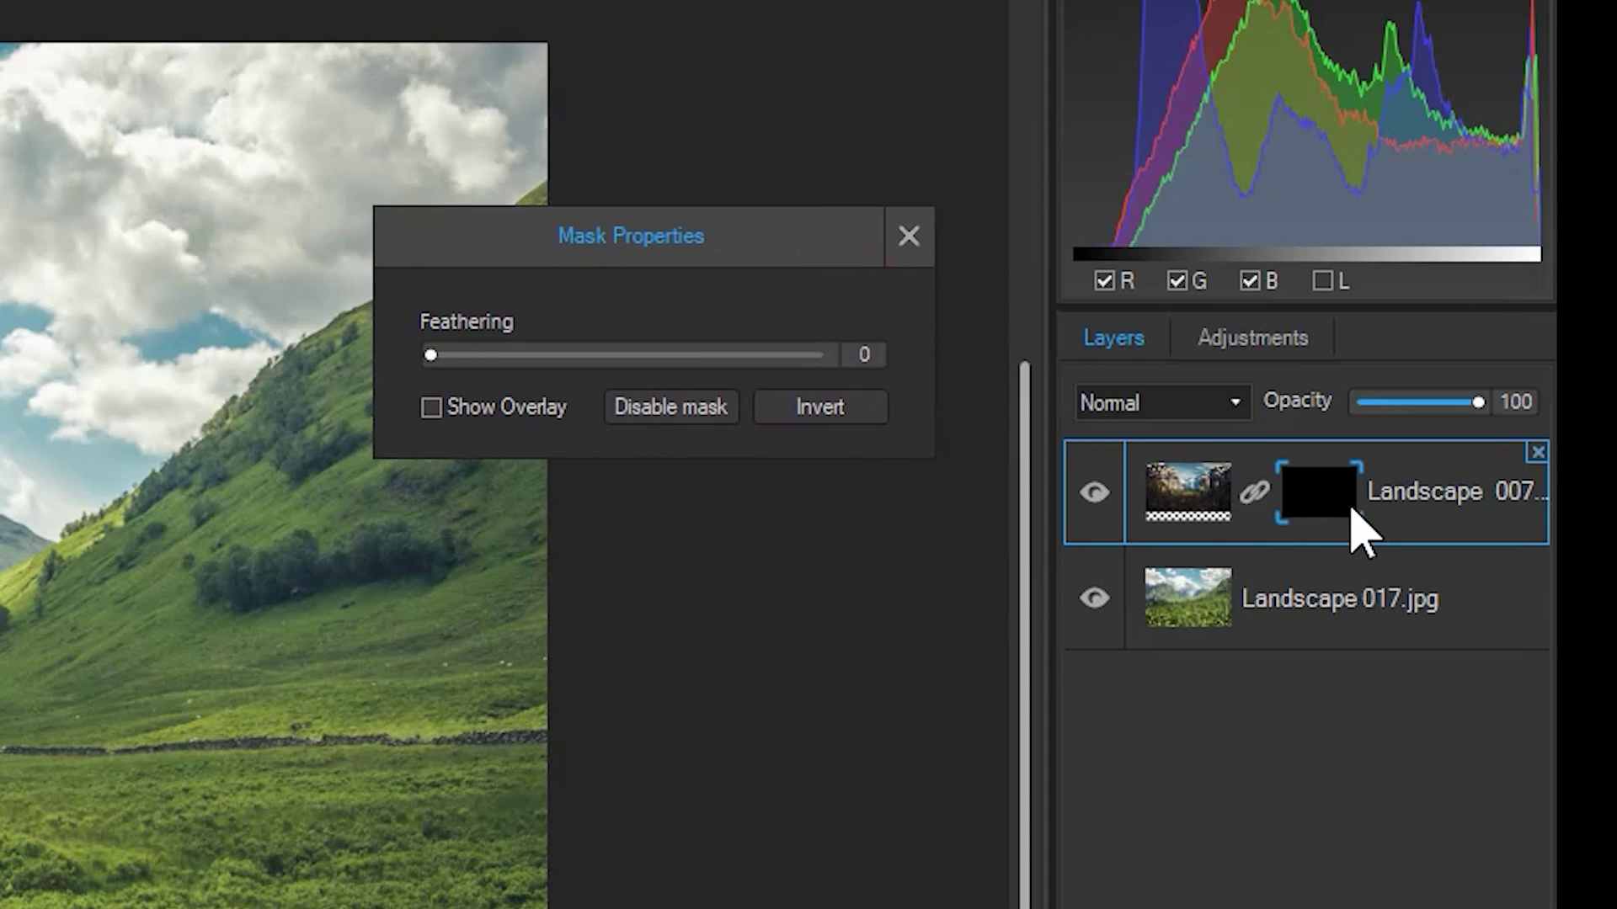
pyautogui.click(1341, 509)
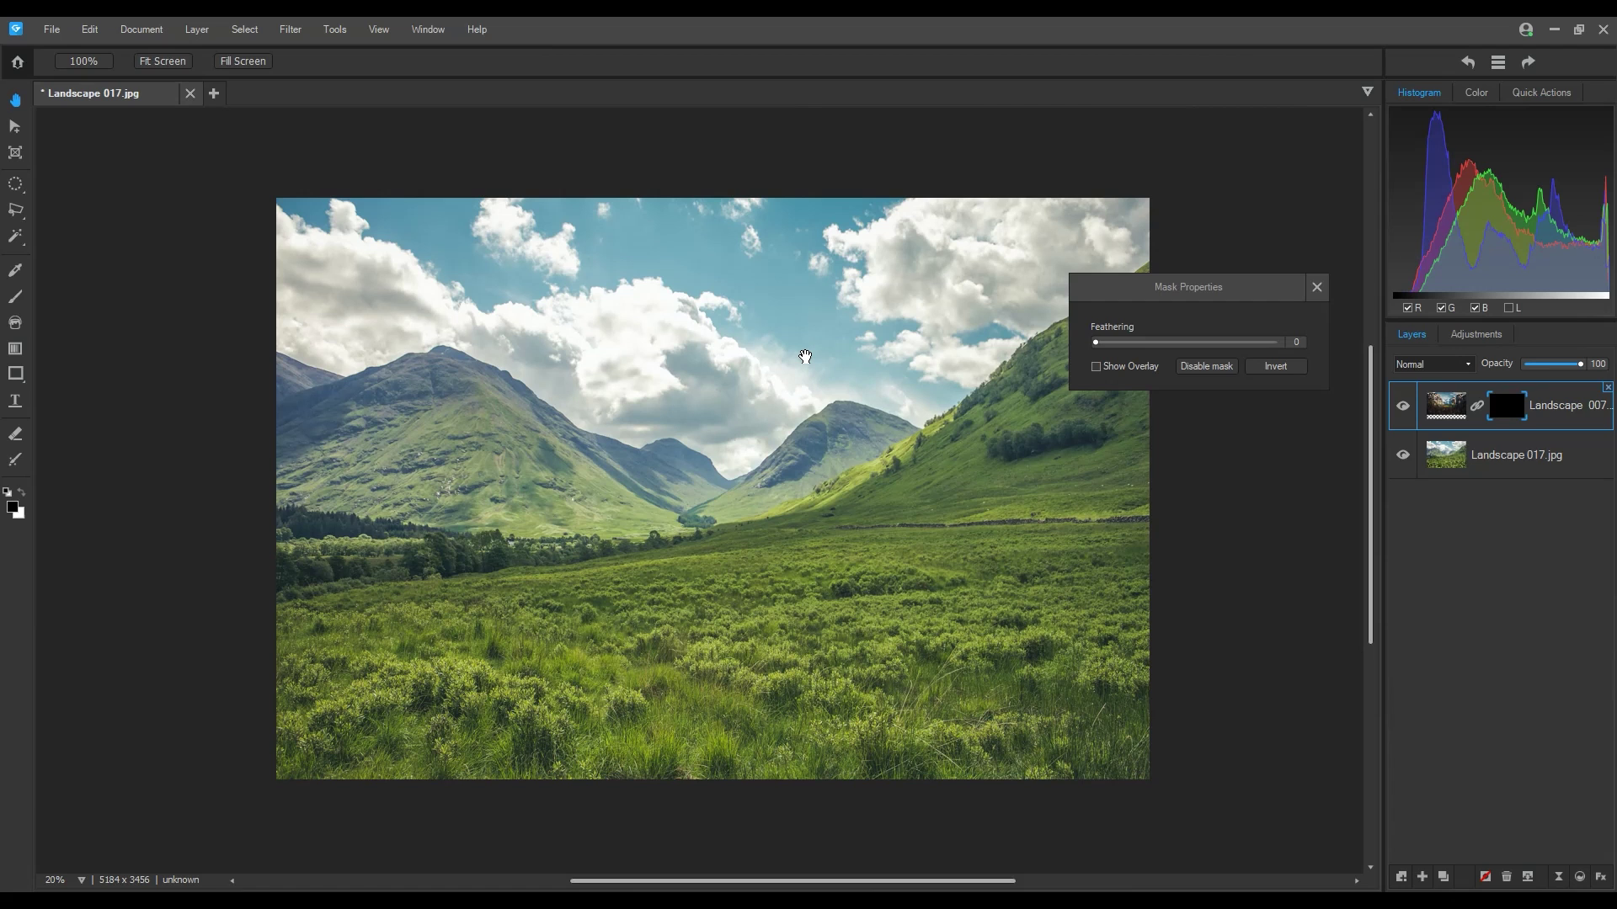
pyautogui.click(1287, 368)
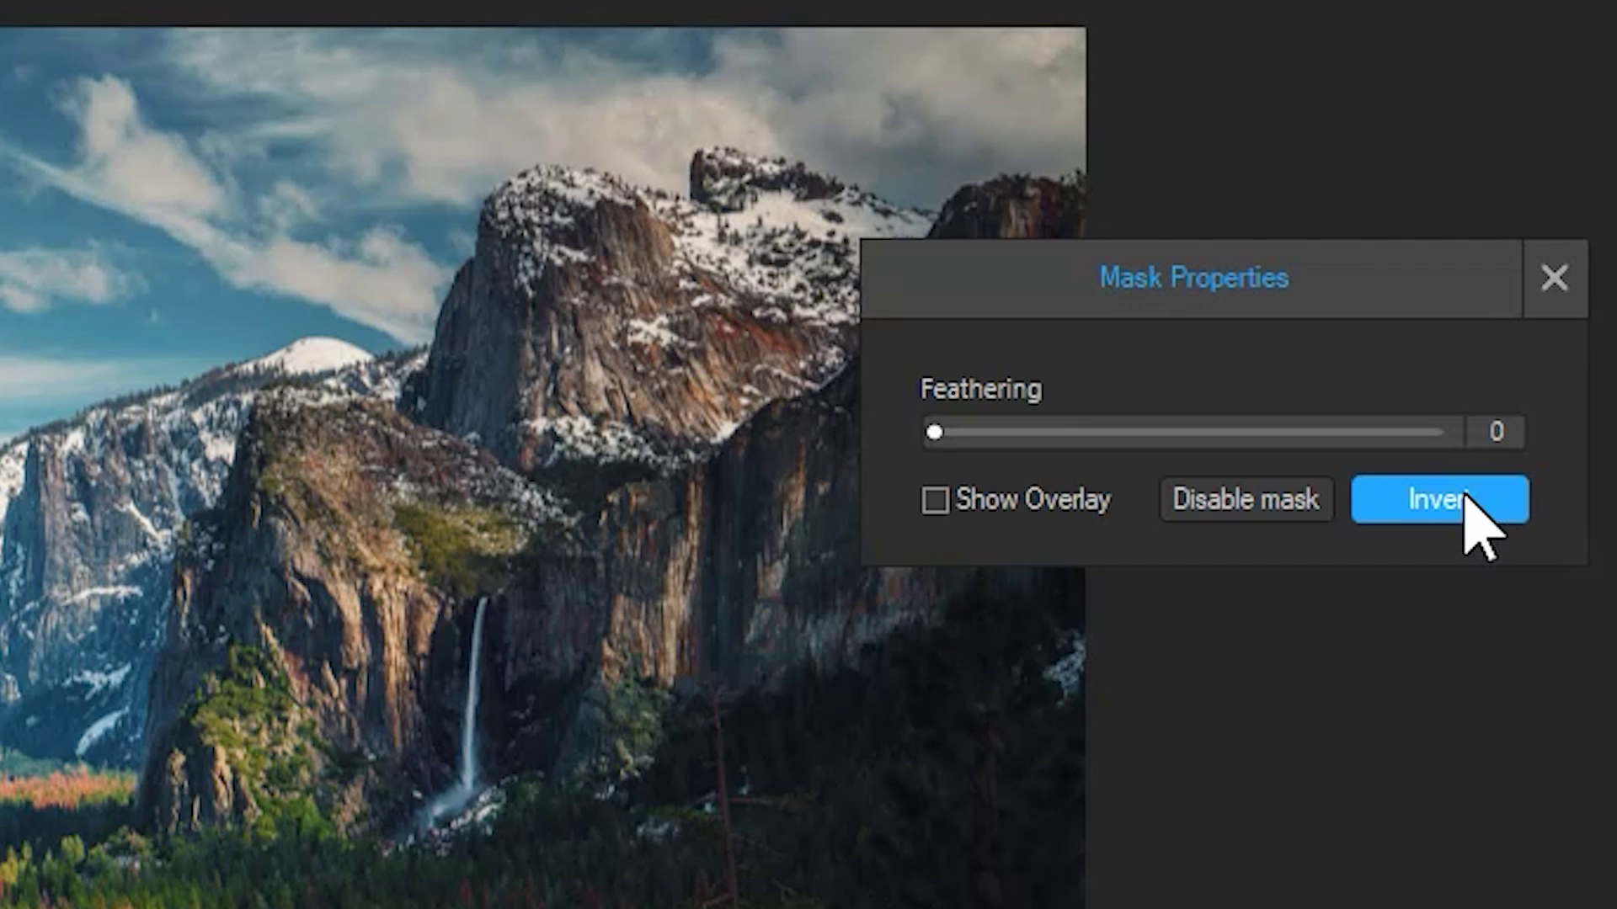
pyautogui.click(1552, 280)
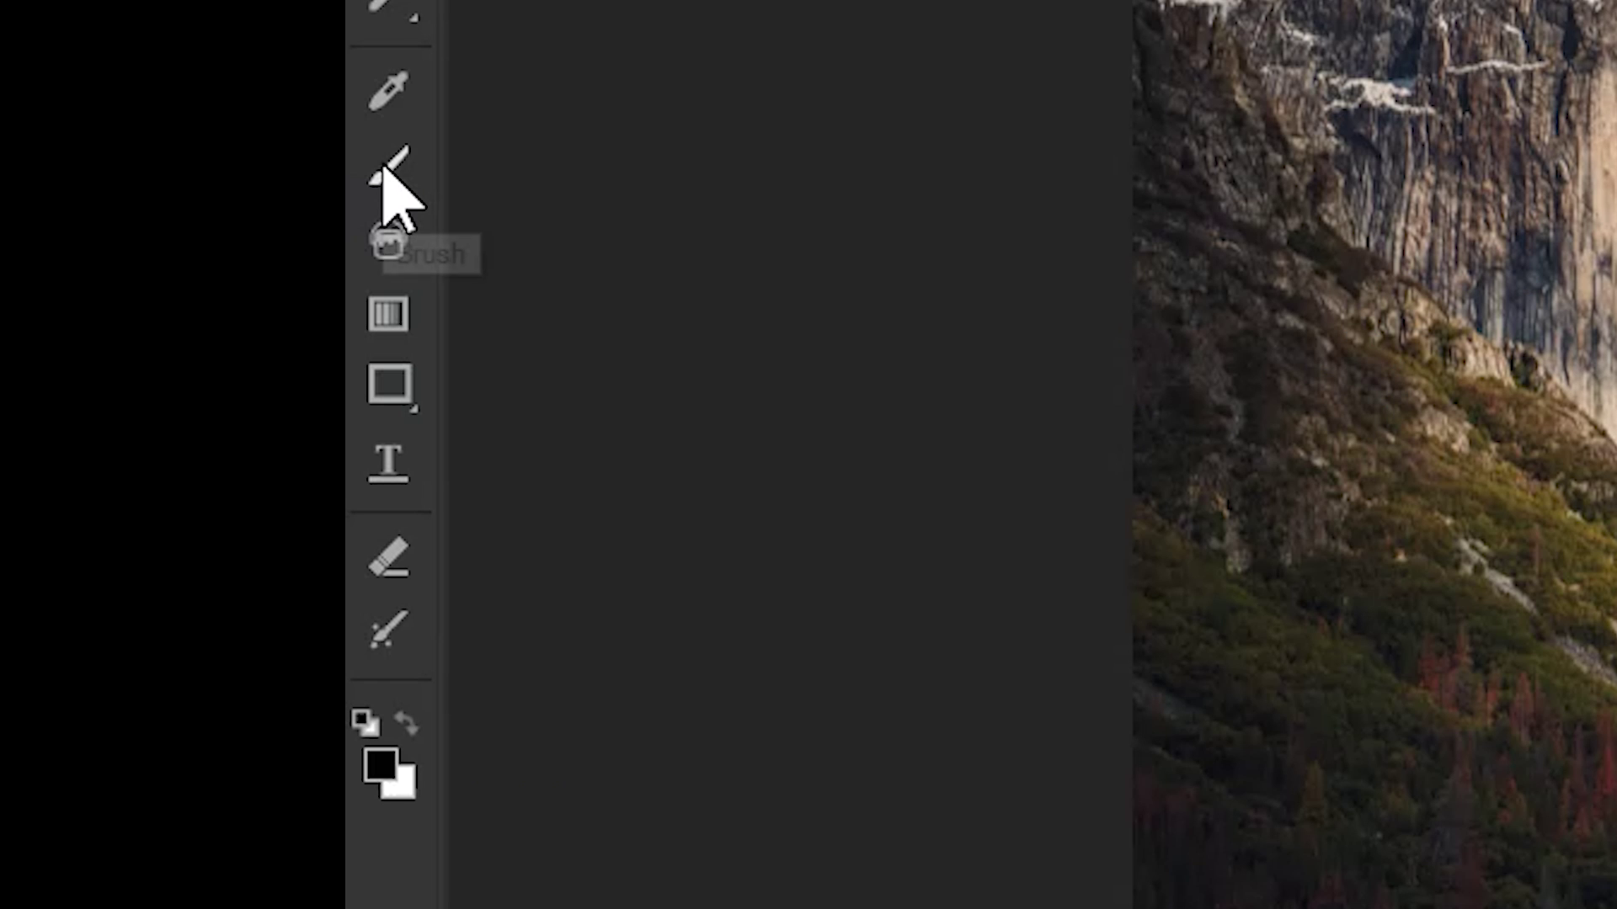
# - With a size-145 brush, blend the grass into the lower, right and waterfall forest areas
pyautogui.click(14, 296)
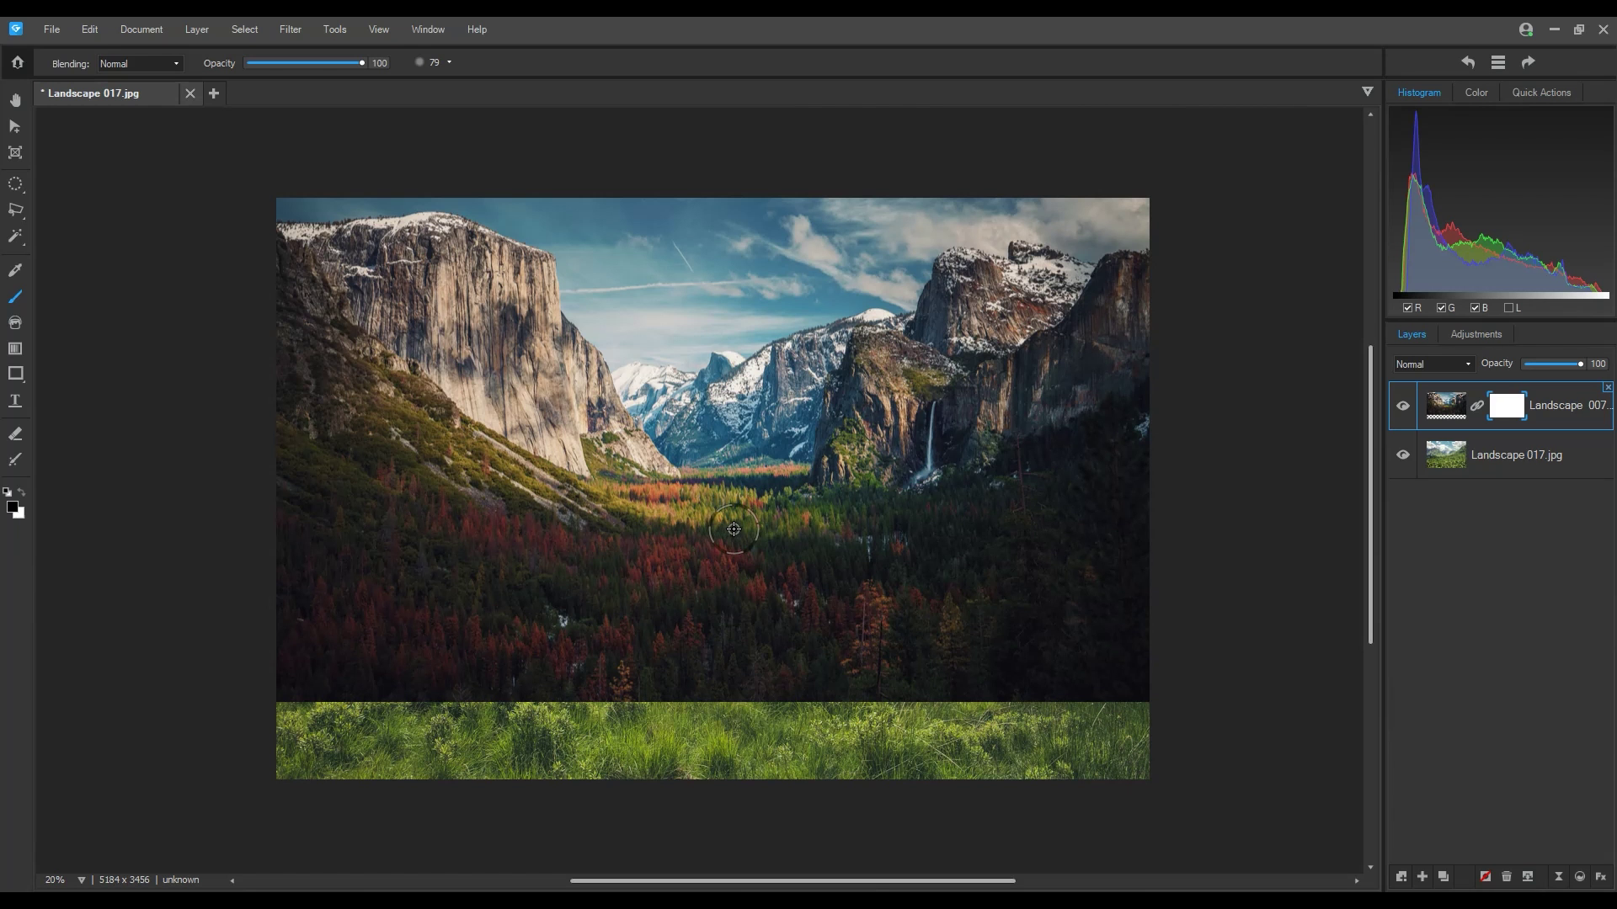
pyautogui.press(']')
pyautogui.moveTo(913, 675)
pyautogui.mouseDown()
pyautogui.moveTo(1100, 661)
pyautogui.moveTo(1152, 700)
pyautogui.moveTo(1173, 685)
pyautogui.moveTo(1166, 640)
pyautogui.moveTo(1092, 683)
pyautogui.moveTo(674, 649)
pyautogui.moveTo(1094, 549)
pyautogui.moveTo(1063, 558)
pyautogui.moveTo(1097, 511)
pyautogui.mouseUp()
pyautogui.moveTo(563, 413)
pyautogui.mouseDown()
pyautogui.moveTo(690, 331)
pyautogui.moveTo(590, 905)
pyautogui.moveTo(379, 905)
pyautogui.mouseUp()
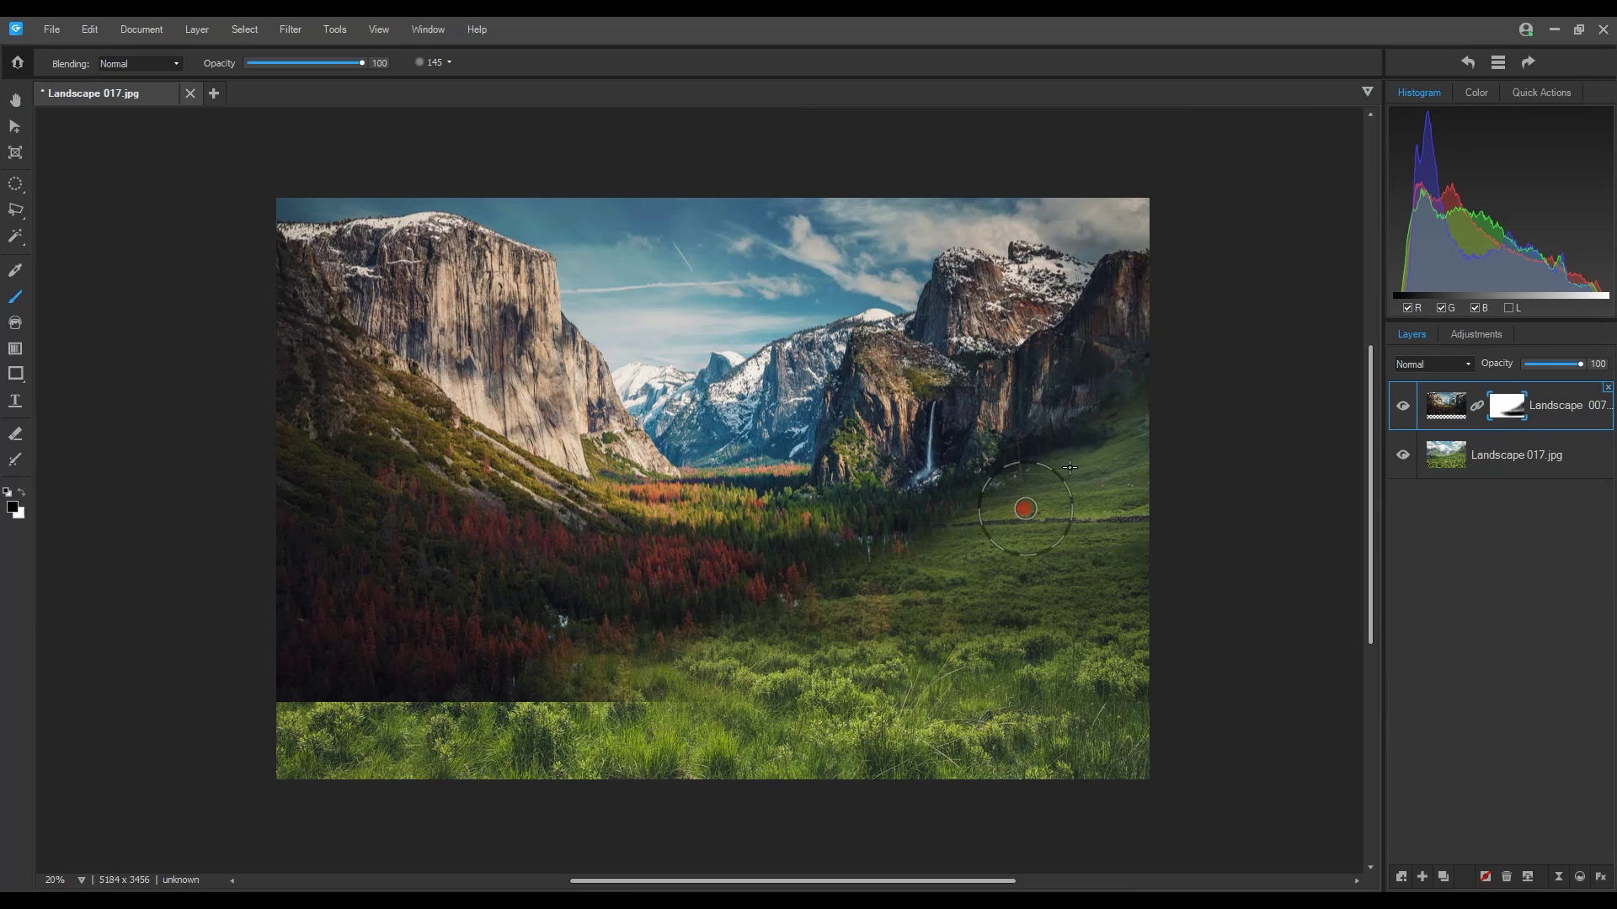
pyautogui.moveTo(985, 523)
pyautogui.mouseDown()
pyautogui.moveTo(914, 505)
pyautogui.moveTo(1095, 429)
pyautogui.moveTo(926, 539)
pyautogui.moveTo(136, 539)
pyautogui.moveTo(253, 570)
pyautogui.moveTo(306, 480)
pyautogui.moveTo(240, 455)
pyautogui.moveTo(631, 602)
pyautogui.moveTo(522, 619)
pyautogui.moveTo(505, 668)
pyautogui.moveTo(337, 699)
pyautogui.moveTo(224, 668)
pyautogui.moveTo(261, 643)
pyautogui.mouseUp()
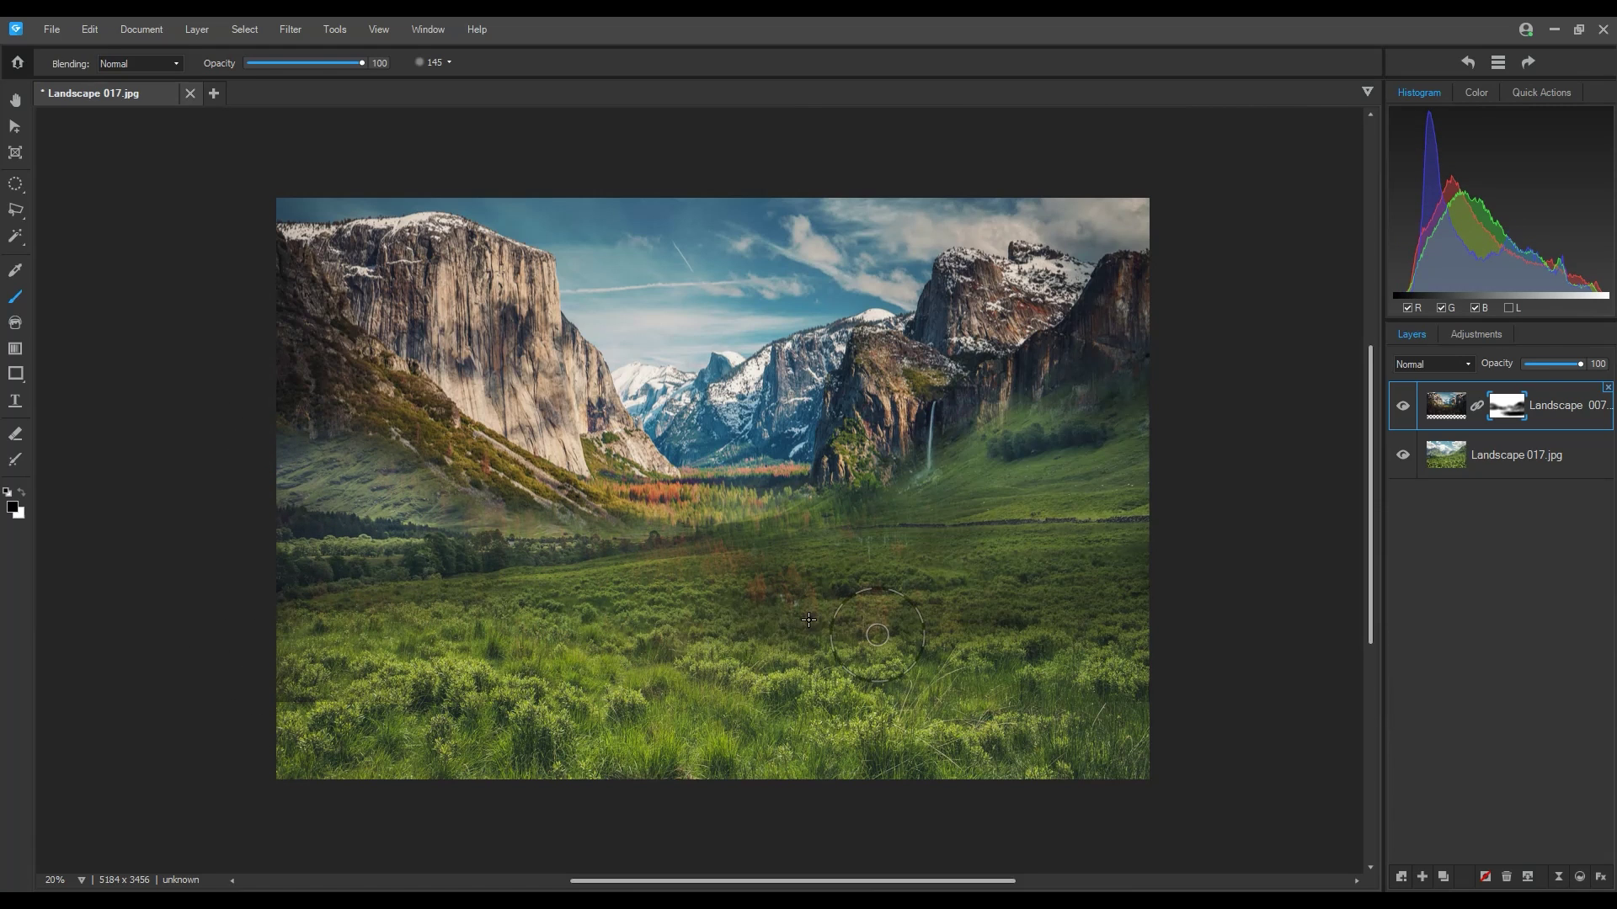
# - Paint the left meadow and valley floor, then swap colours to restore a meadow patch
pyautogui.moveTo(809, 620); pyautogui.dragTo(699, 597)
pyautogui.scroll(-5, 505, 606)
pyautogui.moveTo(488, 606)
pyautogui.mouseDown()
pyautogui.moveTo(371, 623)
pyautogui.moveTo(465, 554)
pyautogui.mouseUp()
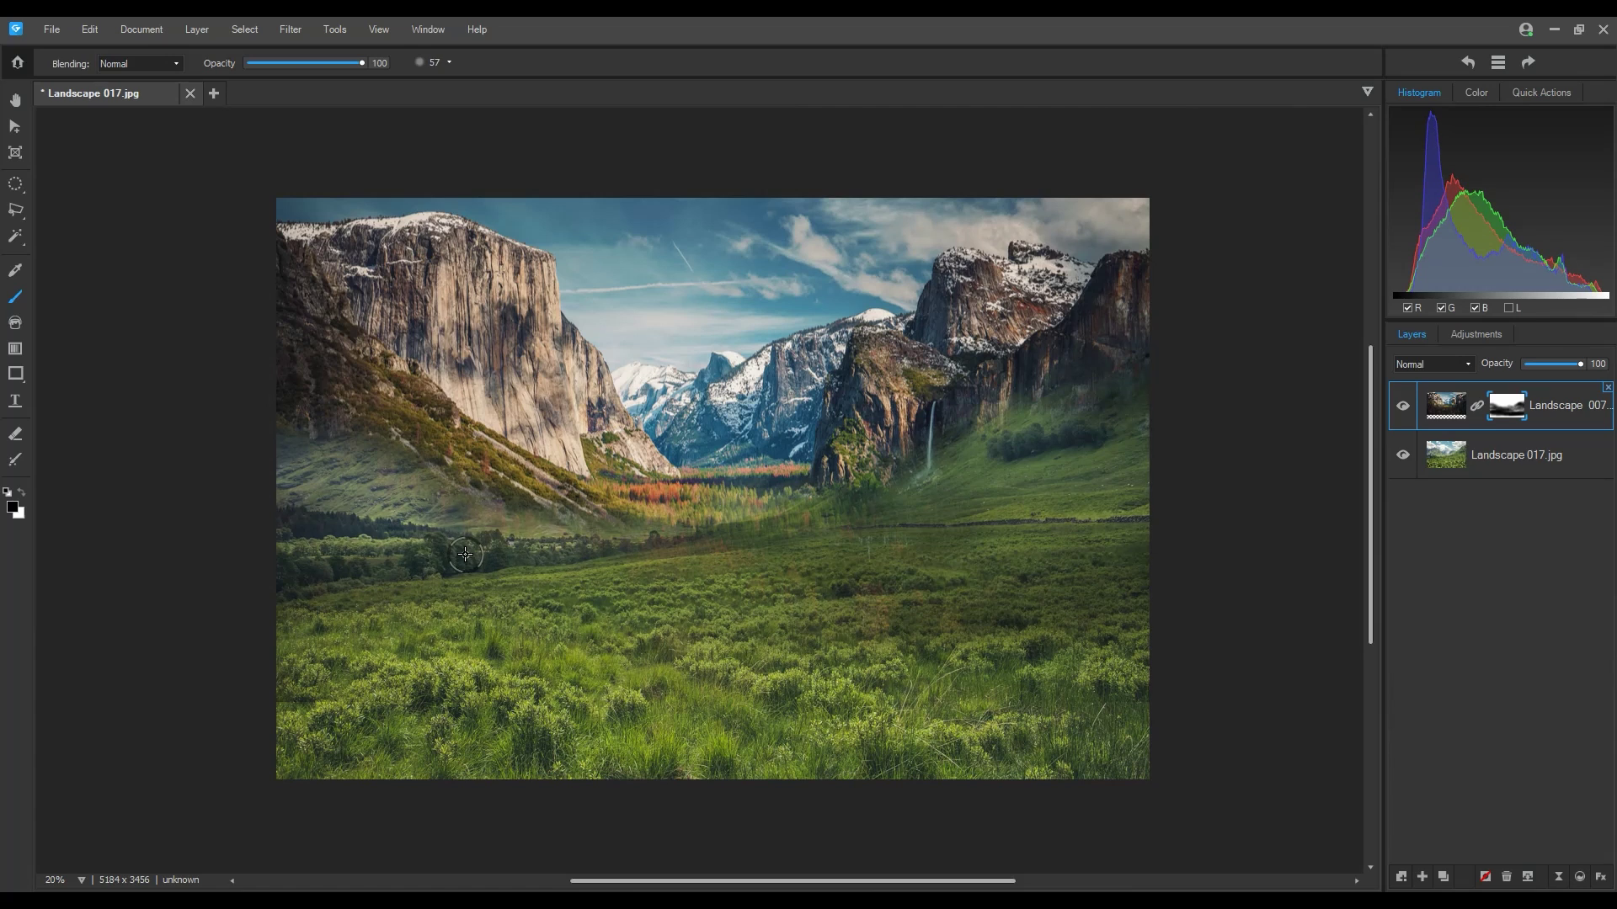
pyautogui.scroll(2, 497, 531)
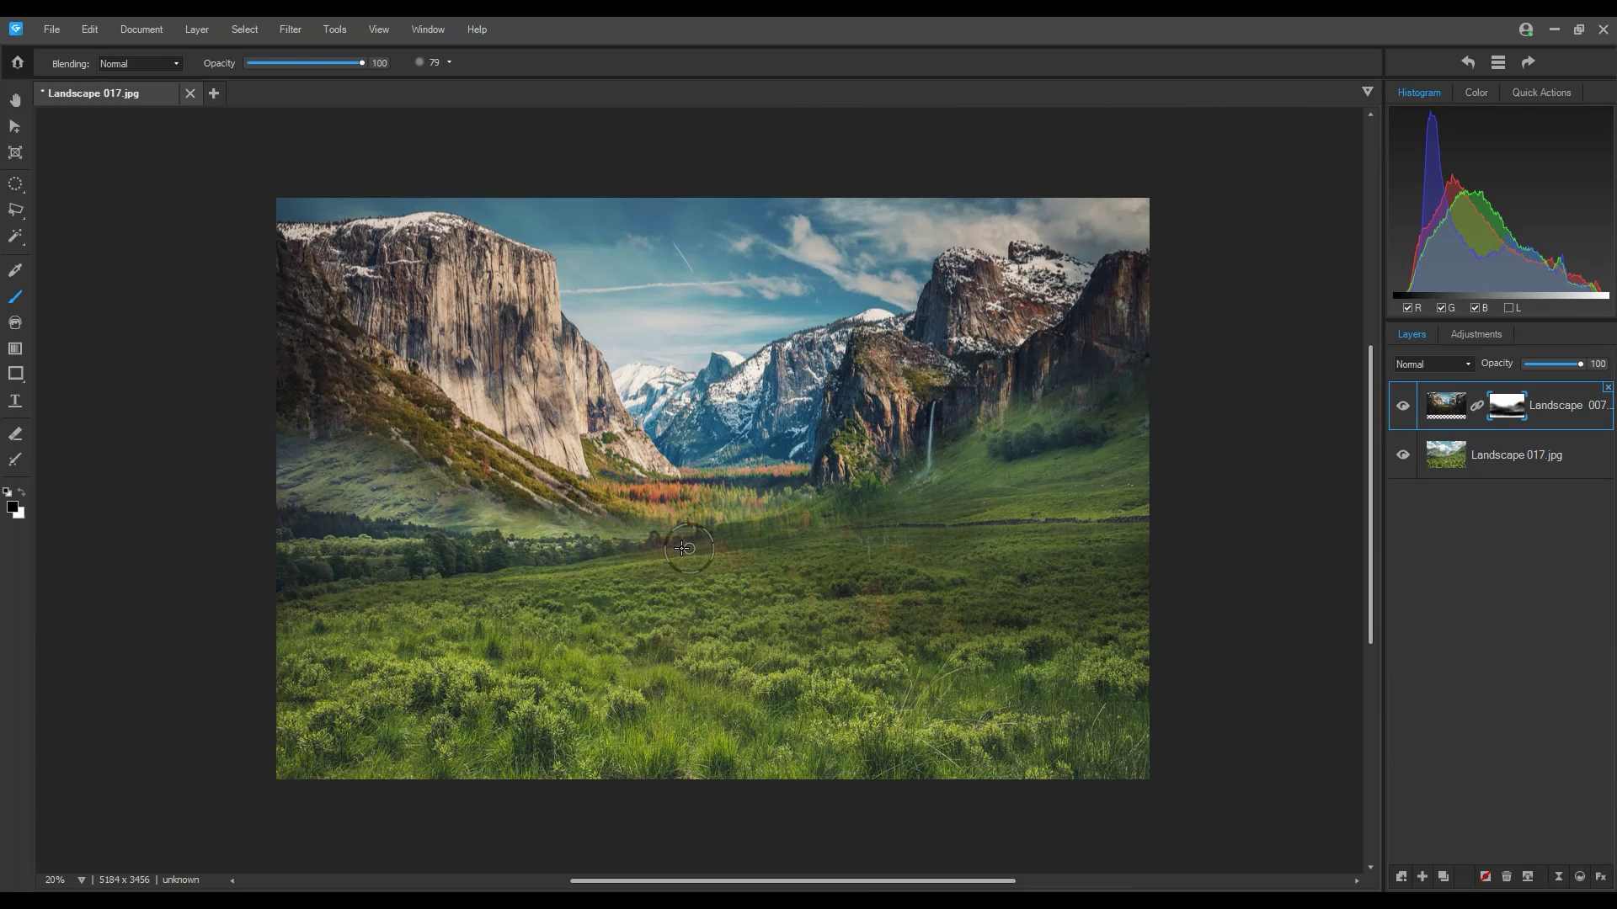
pyautogui.moveTo(682, 549)
pyautogui.mouseDown()
pyautogui.moveTo(853, 518)
pyautogui.moveTo(839, 491)
pyautogui.moveTo(891, 507)
pyautogui.moveTo(751, 533)
pyautogui.moveTo(619, 508)
pyautogui.moveTo(712, 523)
pyautogui.moveTo(633, 511)
pyautogui.moveTo(701, 506)
pyautogui.moveTo(647, 495)
pyautogui.moveTo(716, 503)
pyautogui.moveTo(688, 523)
pyautogui.moveTo(754, 510)
pyautogui.moveTo(796, 487)
pyautogui.moveTo(758, 495)
pyautogui.mouseUp()
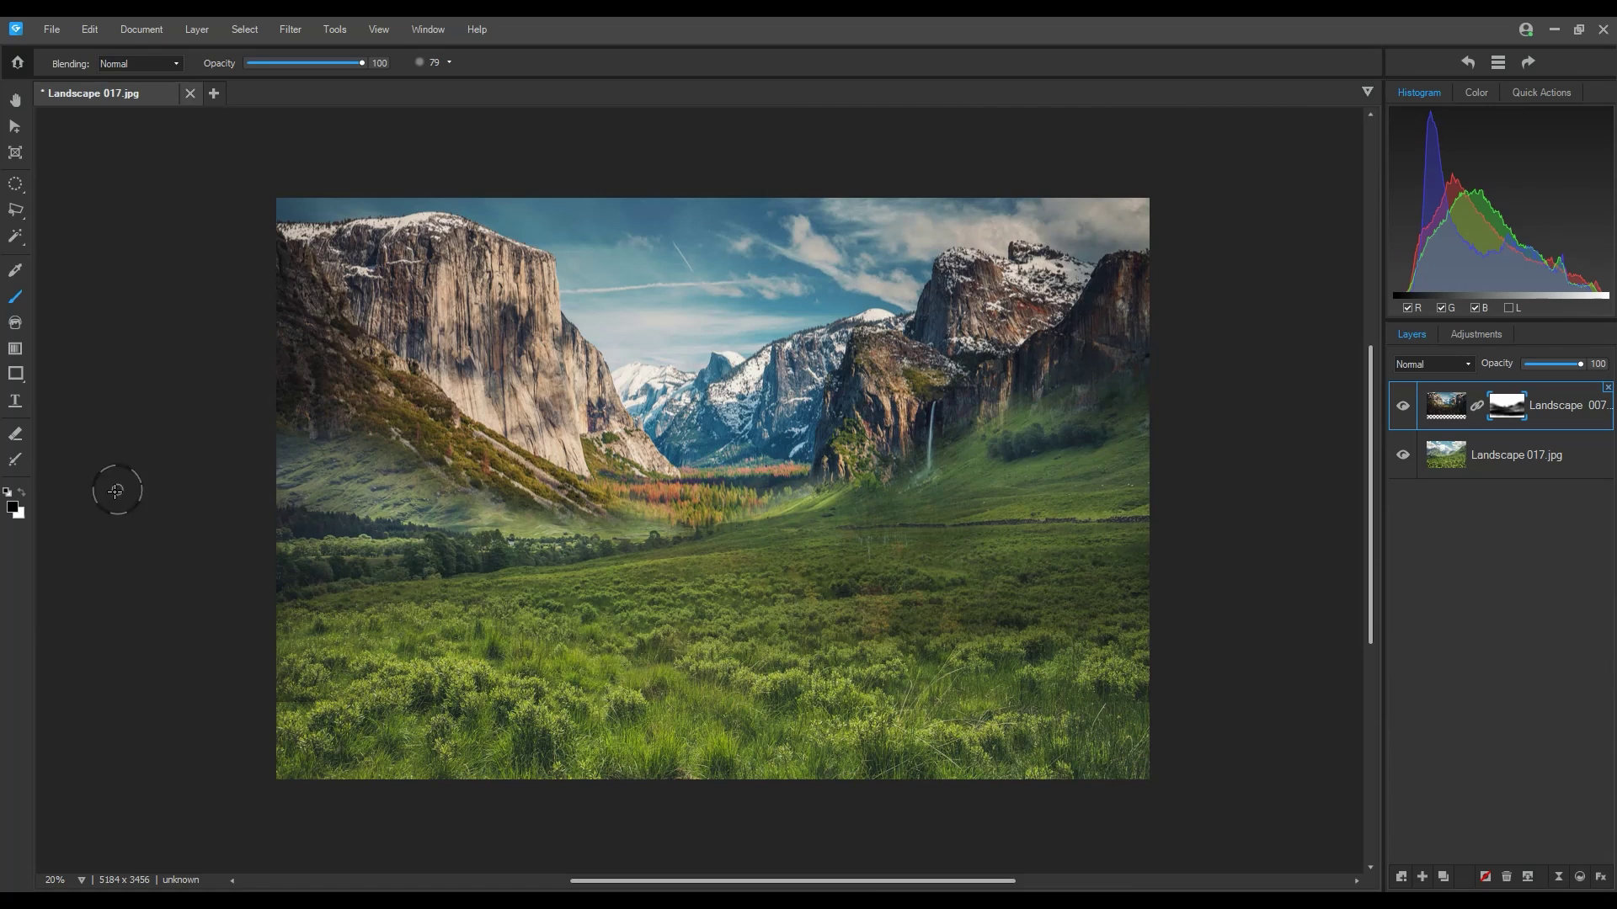
pyautogui.click(22, 491)
pyautogui.moveTo(880, 673)
pyautogui.mouseDown()
pyautogui.moveTo(887, 648)
pyautogui.moveTo(841, 652)
pyautogui.moveTo(842, 673)
pyautogui.moveTo(932, 681)
pyautogui.moveTo(868, 632)
pyautogui.moveTo(1028, 560)
pyautogui.moveTo(1053, 581)
pyautogui.moveTo(886, 676)
pyautogui.moveTo(1191, 685)
pyautogui.mouseUp()
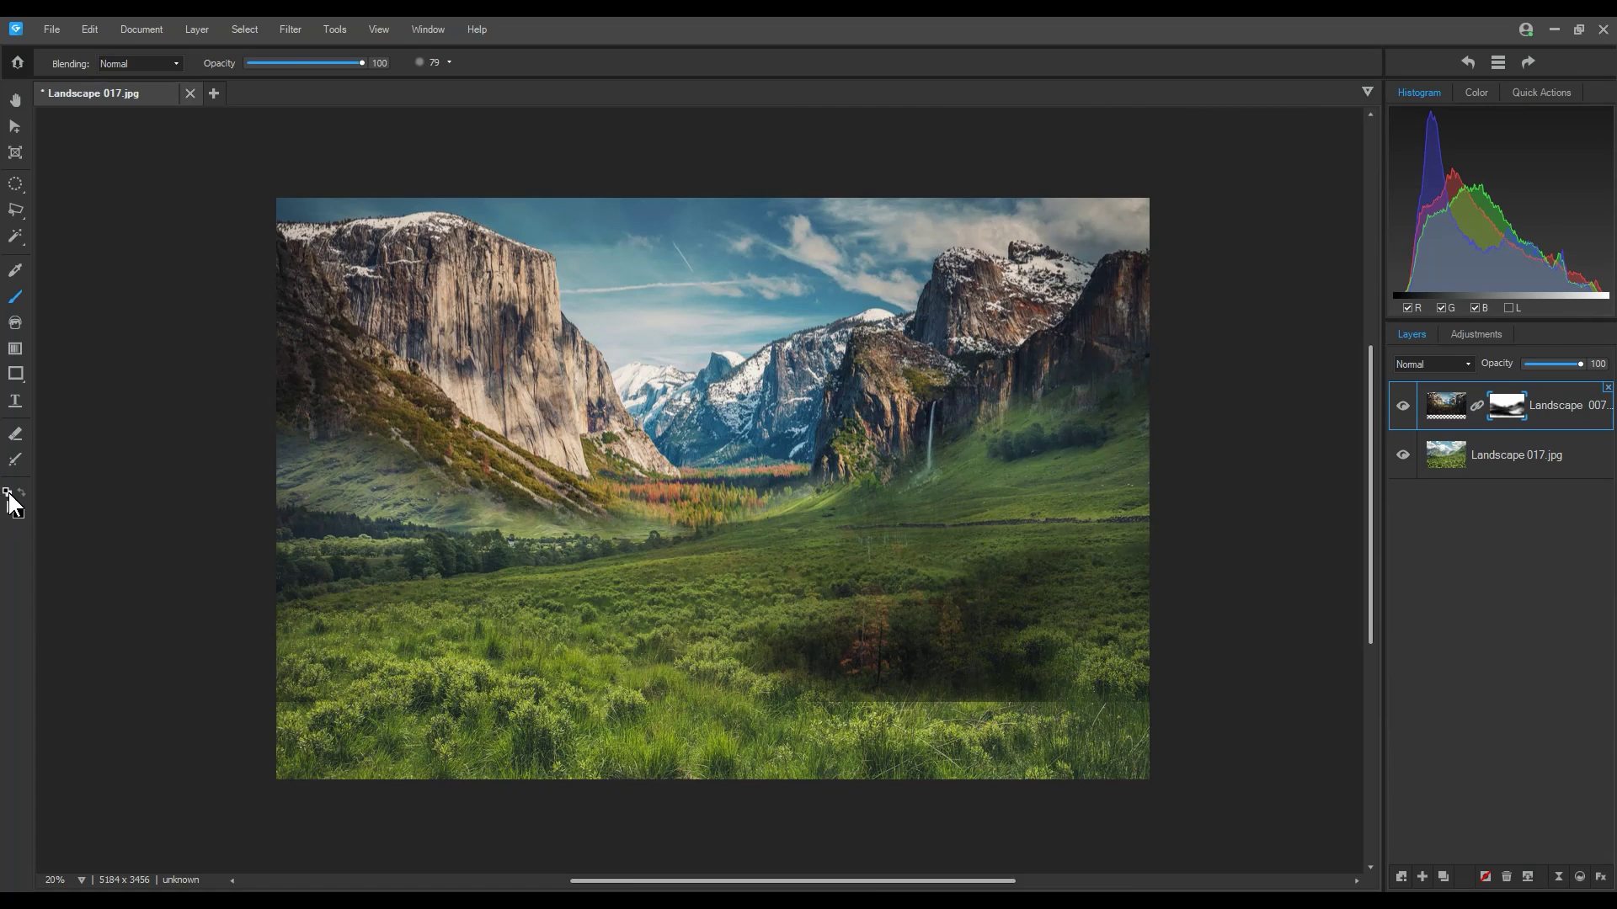
# - Paint out the dark grass patch, then add a White Balance layer at Temperature 30 above Landscape 017
pyautogui.click(449, 63)
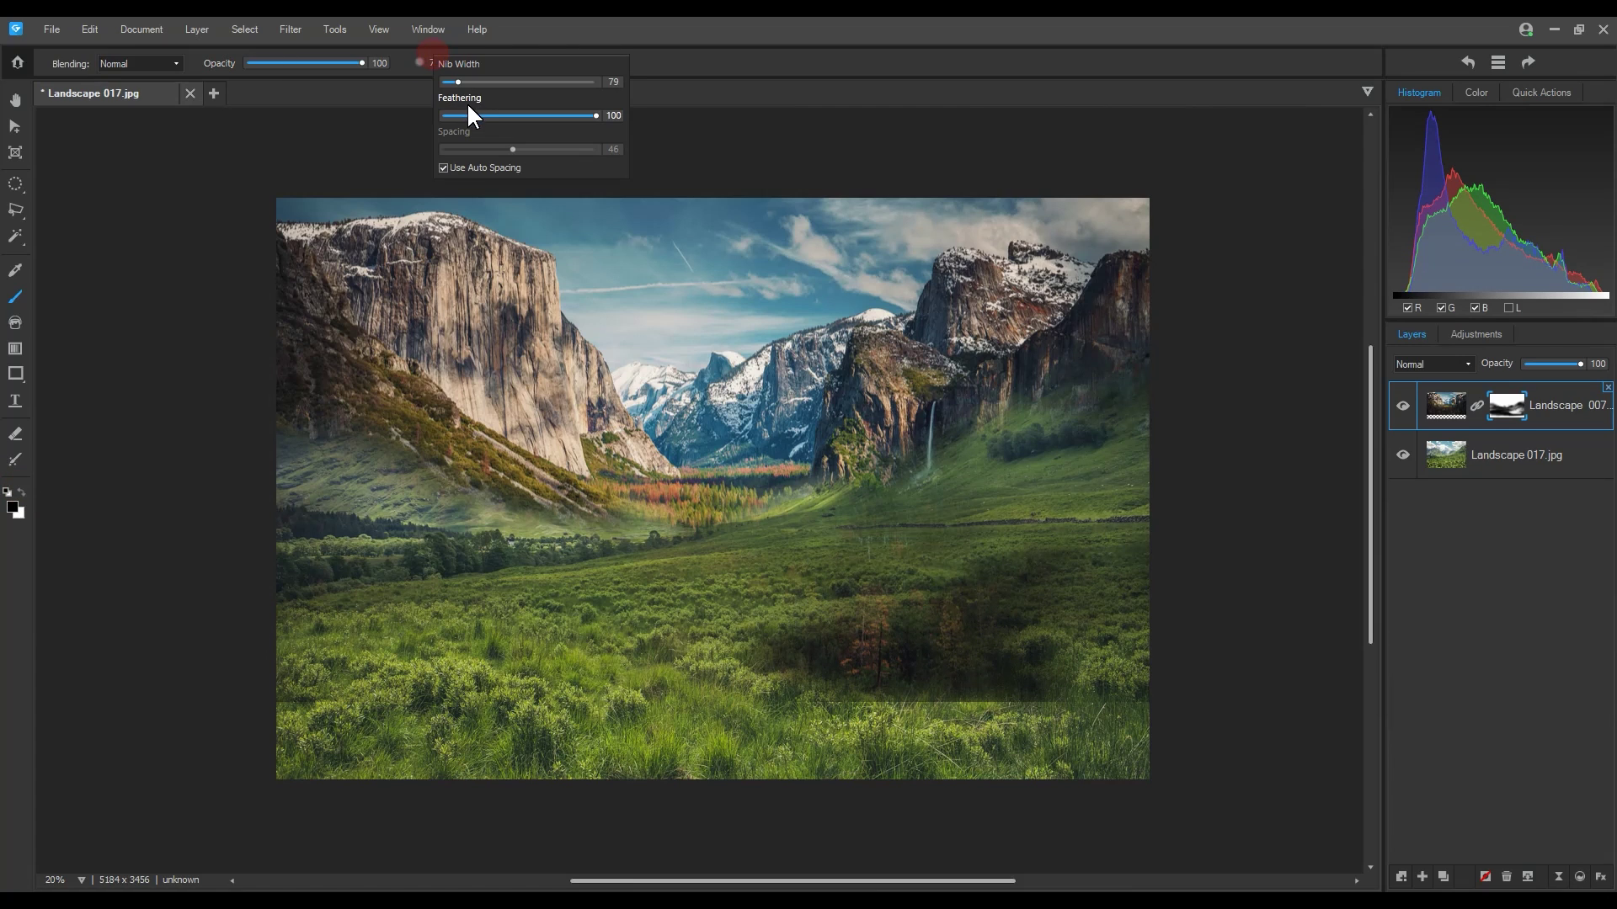
pyautogui.moveTo(829, 635)
pyautogui.mouseDown()
pyautogui.moveTo(786, 684)
pyautogui.moveTo(953, 685)
pyautogui.moveTo(1013, 607)
pyautogui.moveTo(890, 615)
pyautogui.moveTo(876, 639)
pyautogui.moveTo(996, 704)
pyautogui.moveTo(1033, 695)
pyautogui.moveTo(1138, 560)
pyautogui.moveTo(1075, 496)
pyautogui.moveTo(1127, 483)
pyautogui.mouseUp()
pyautogui.click(1553, 464)
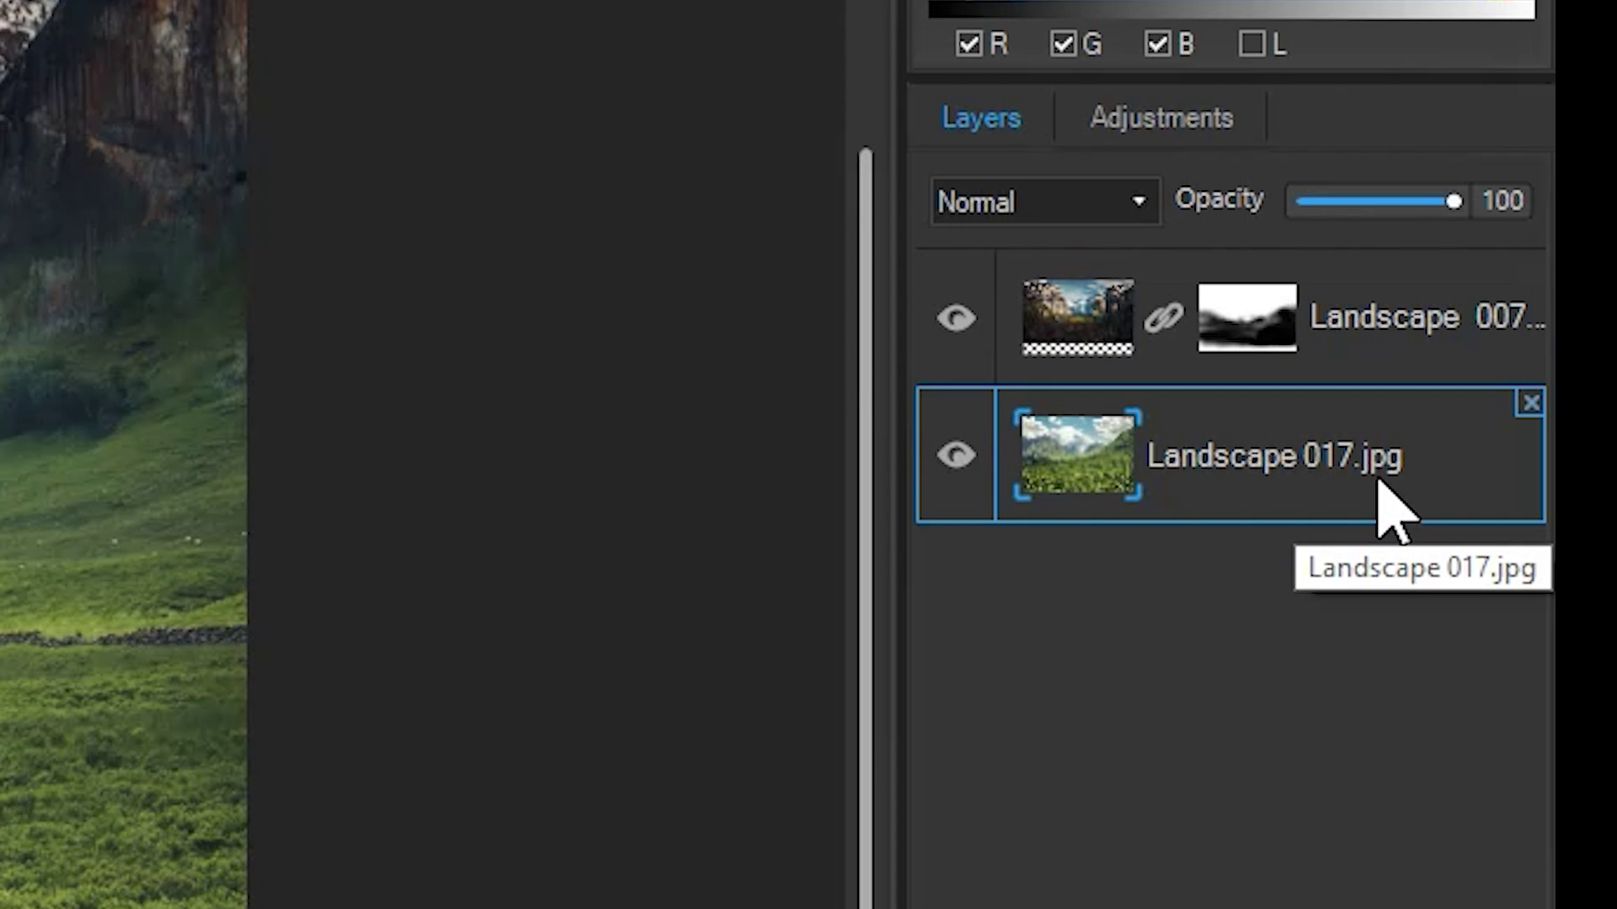
pyautogui.click(1123, 118)
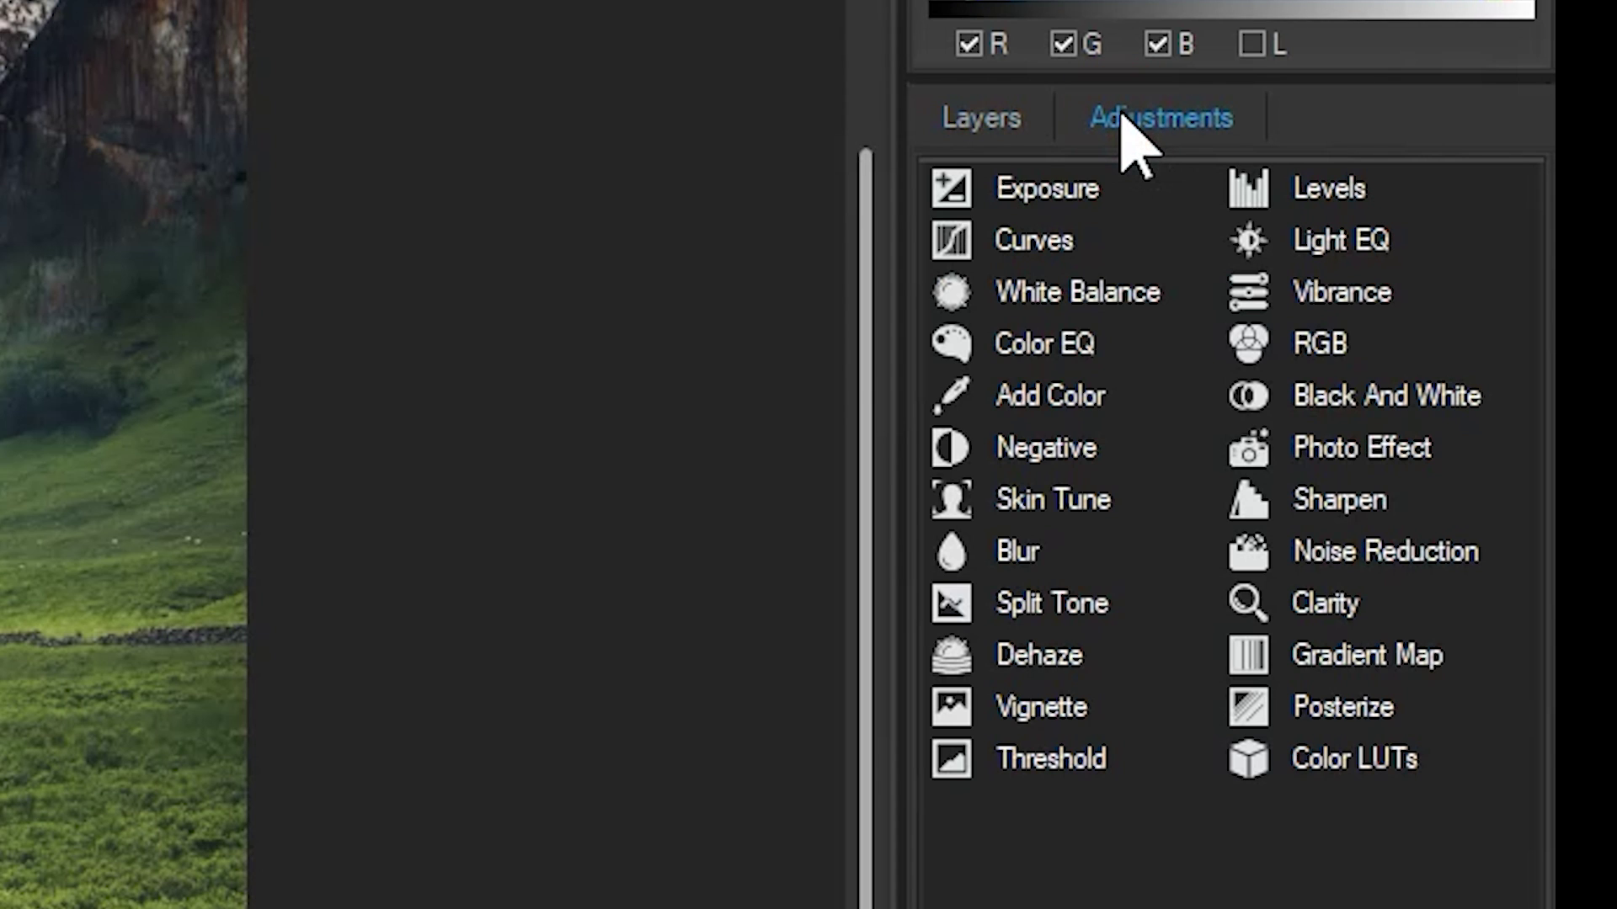
pyautogui.click(1094, 299)
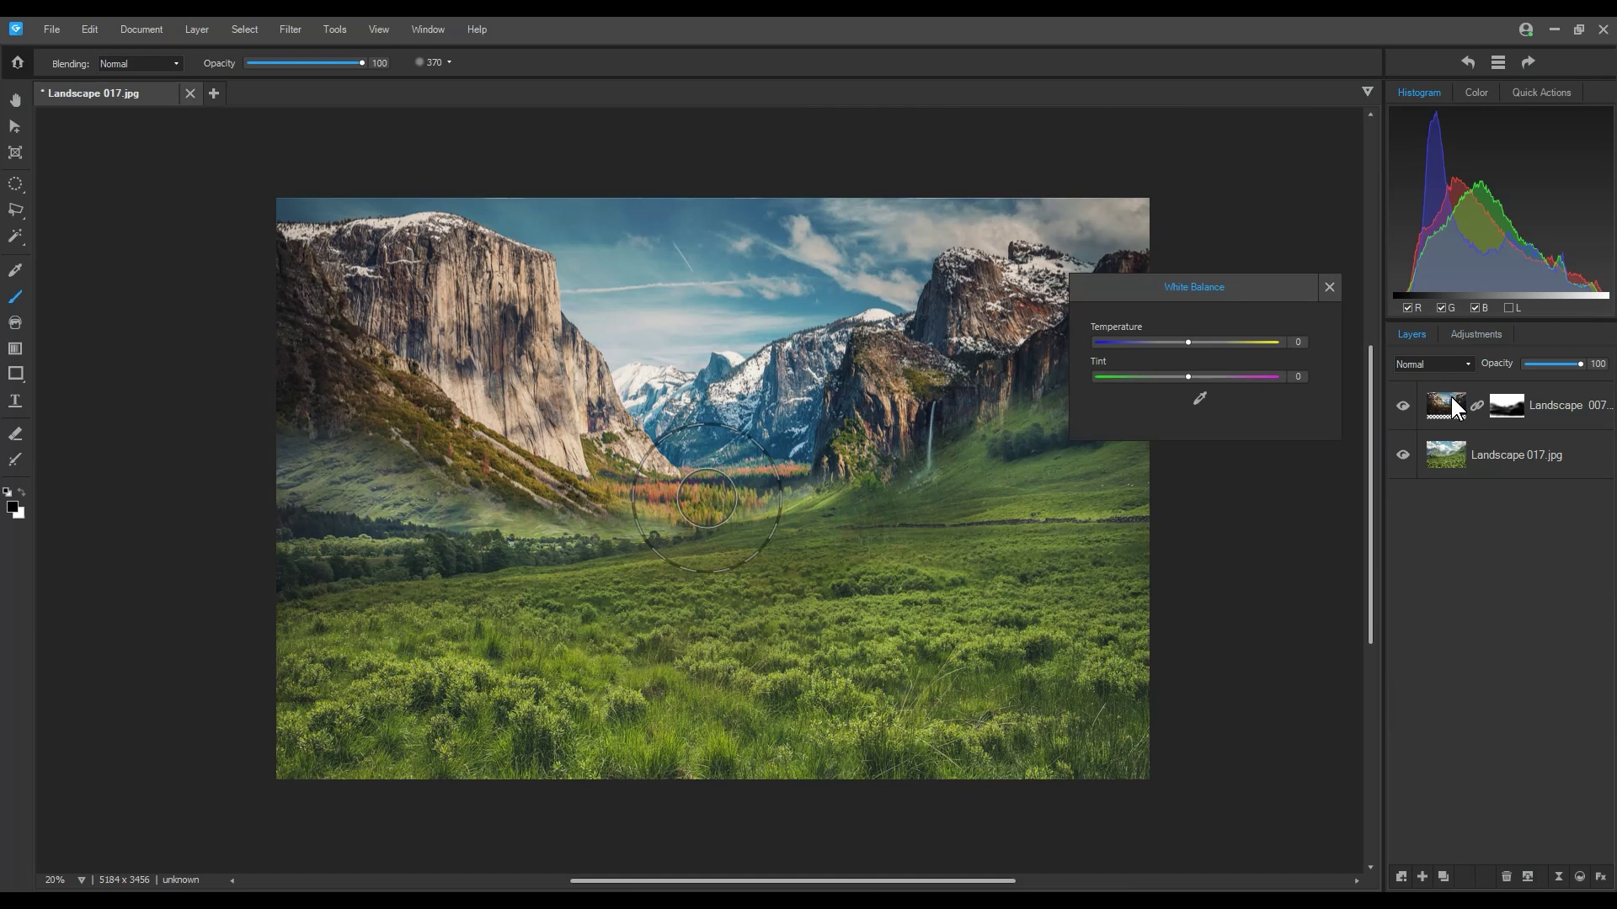
pyautogui.moveTo(1187, 341); pyautogui.dragTo(1215, 342)
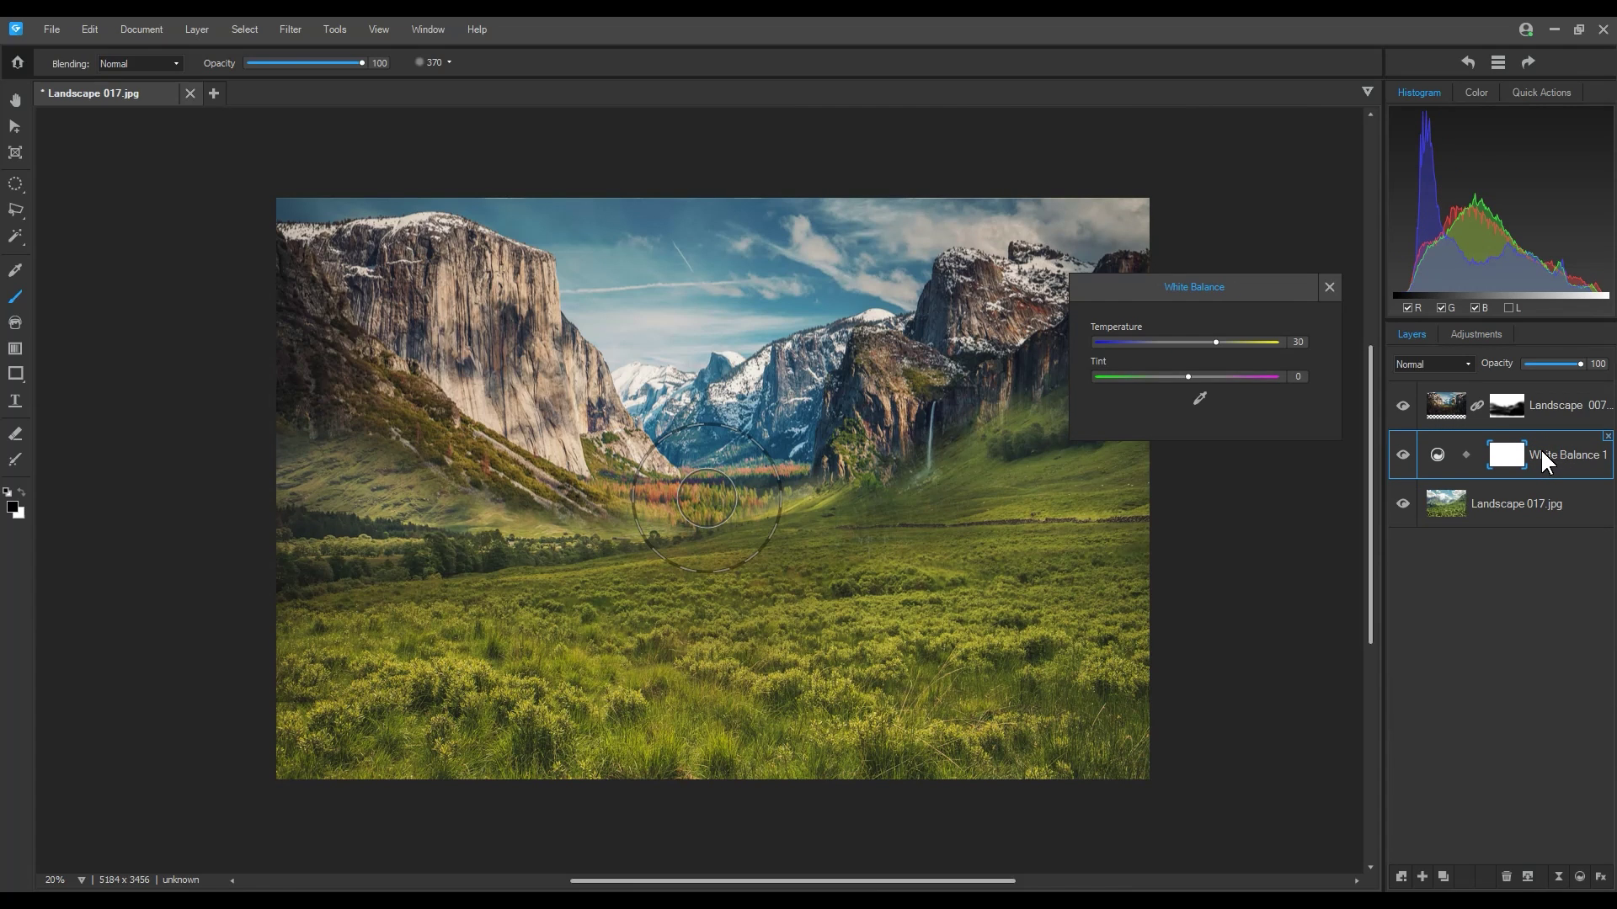
pyautogui.click(1329, 287)
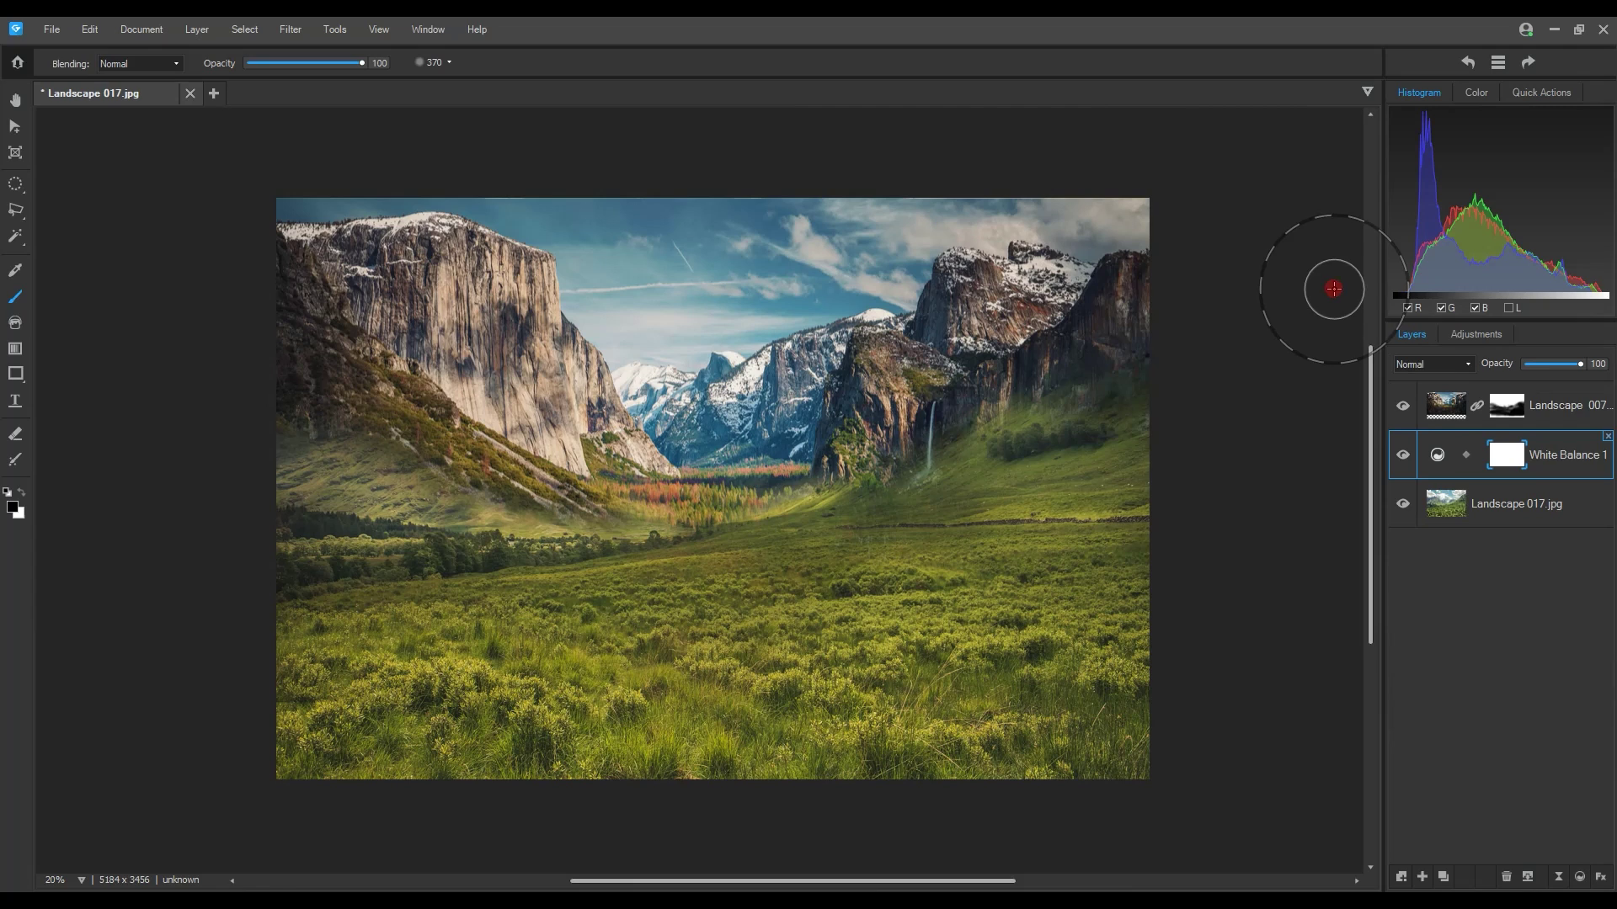
# - With a smaller brush, mask the white balance out around the waterfall base
pyautogui.press('[')
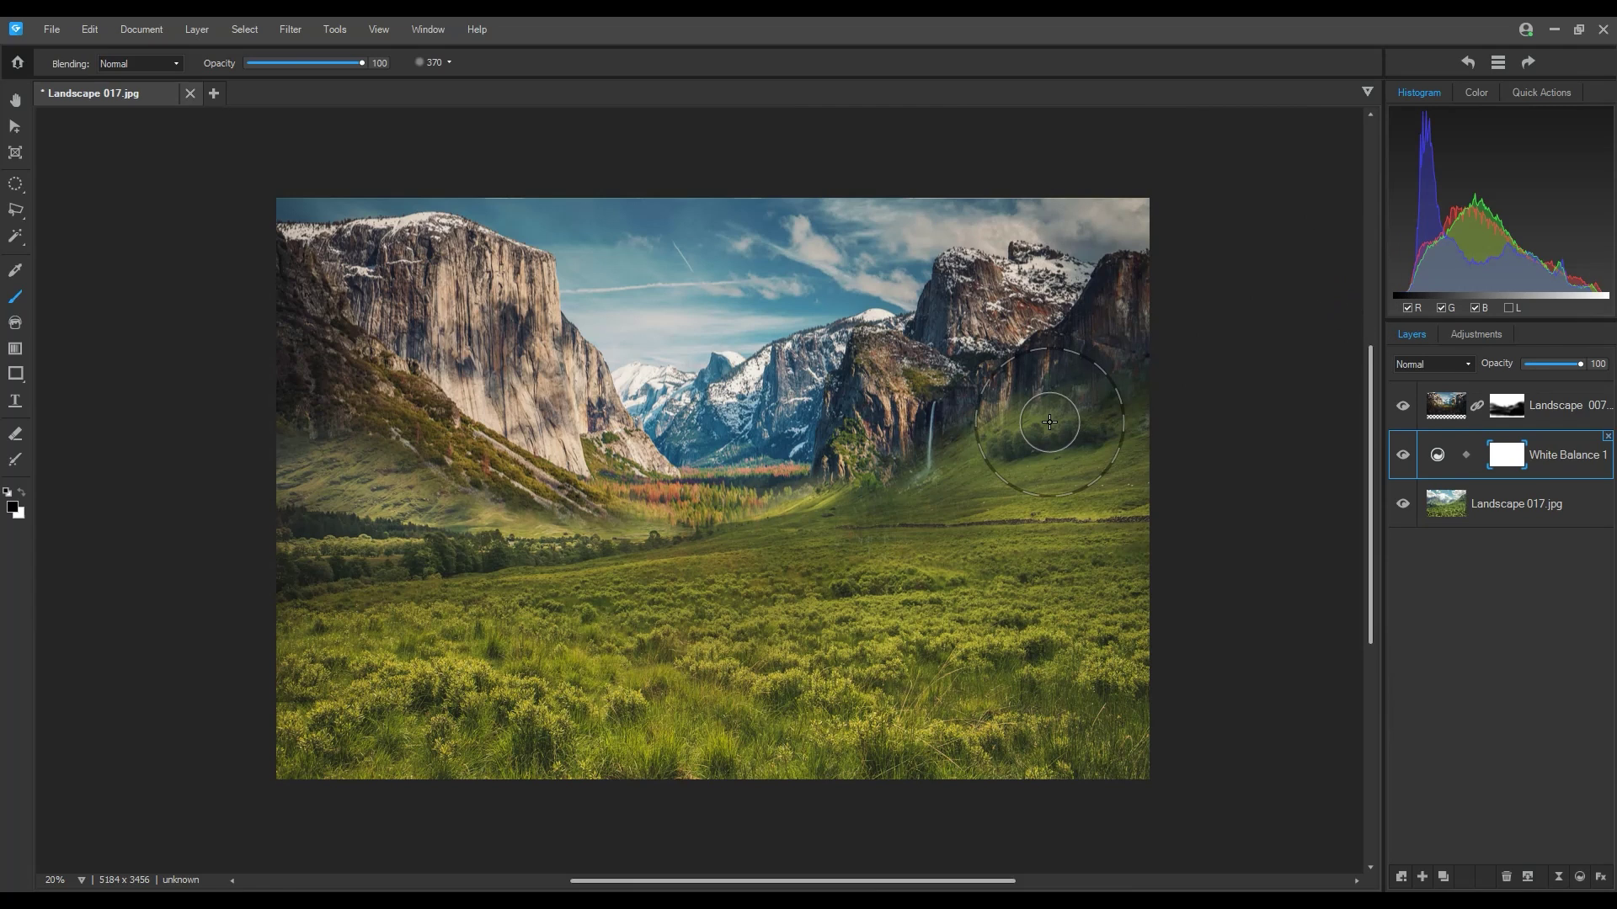
pyautogui.click(866, 534)
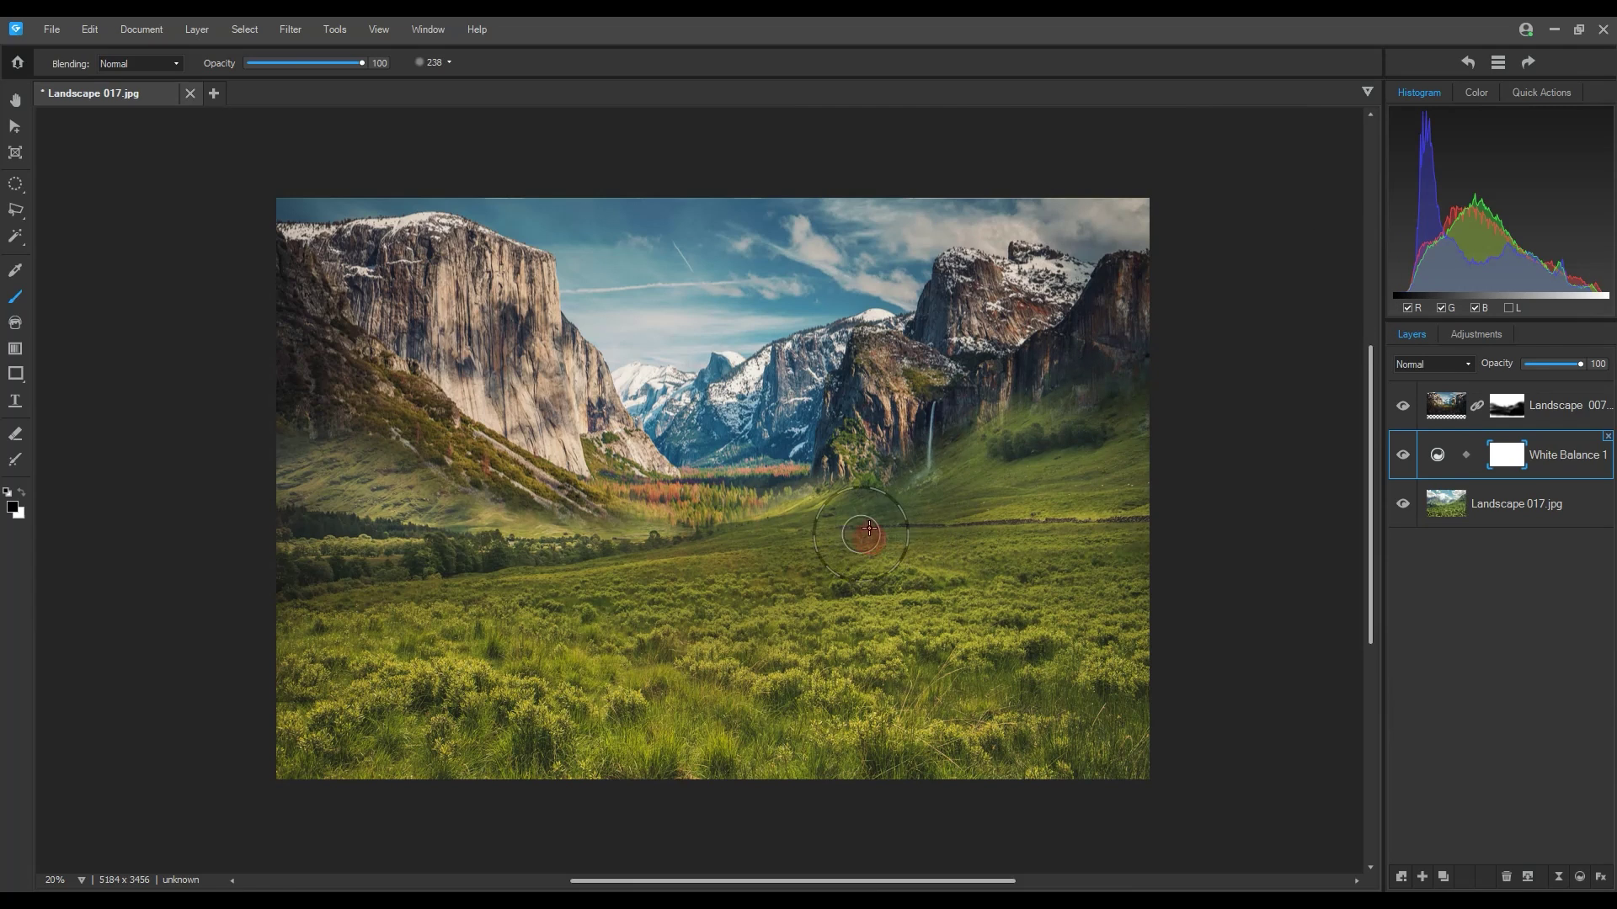
pyautogui.press('[')
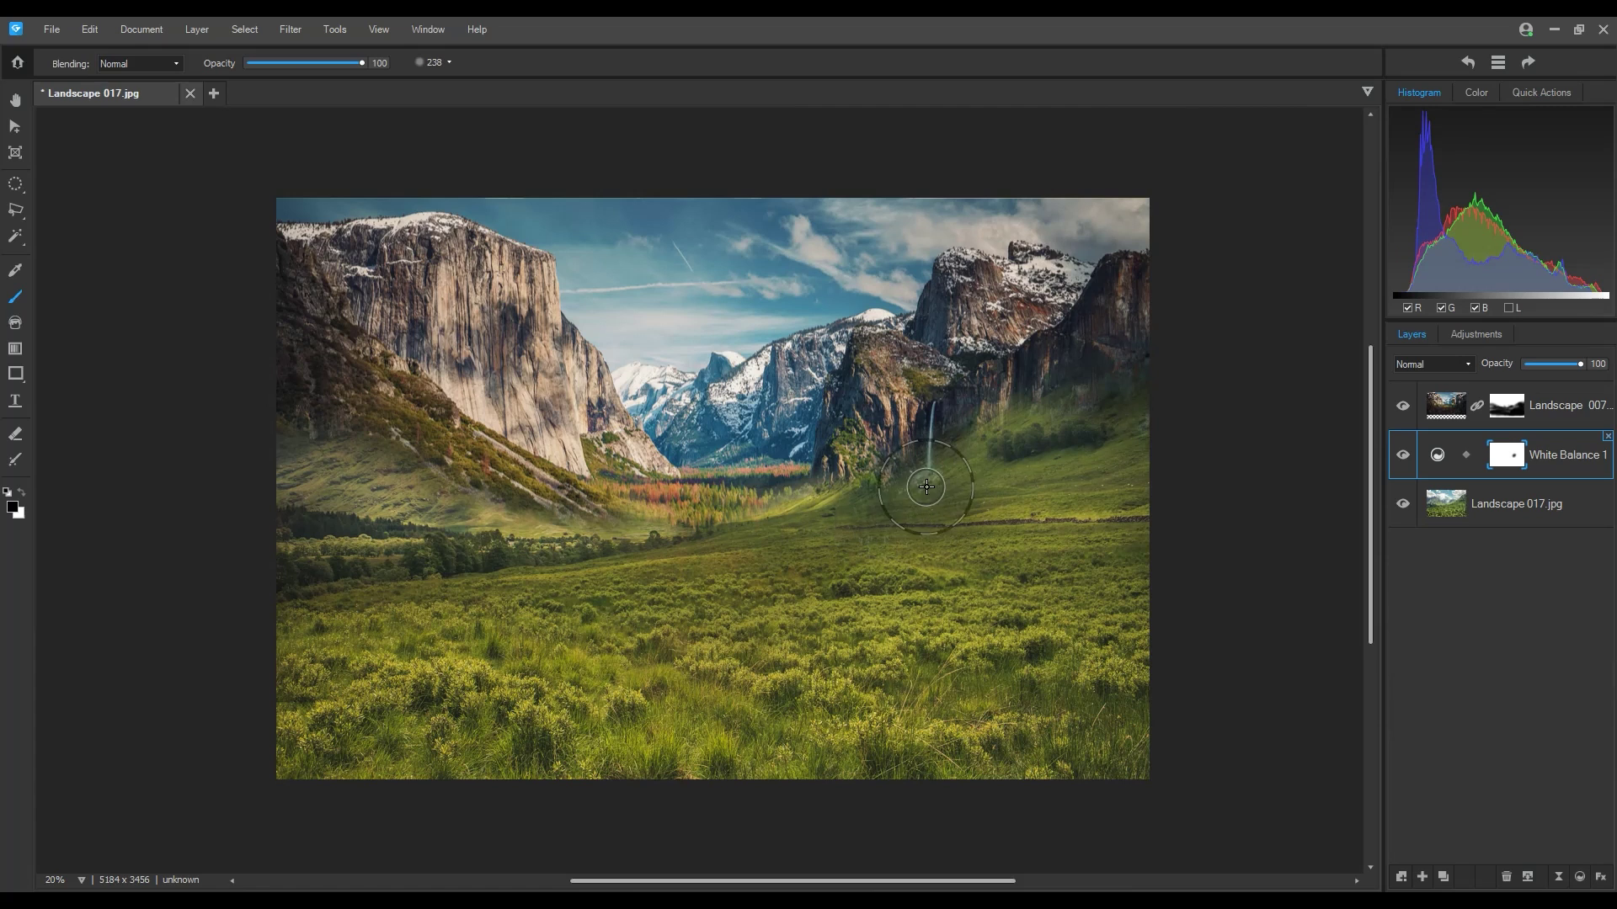
pyautogui.click(881, 522)
pyautogui.moveTo(894, 523)
pyautogui.mouseDown()
pyautogui.moveTo(880, 527)
pyautogui.moveTo(947, 484)
pyautogui.moveTo(960, 497)
pyautogui.mouseUp()
pyautogui.click(921, 496)
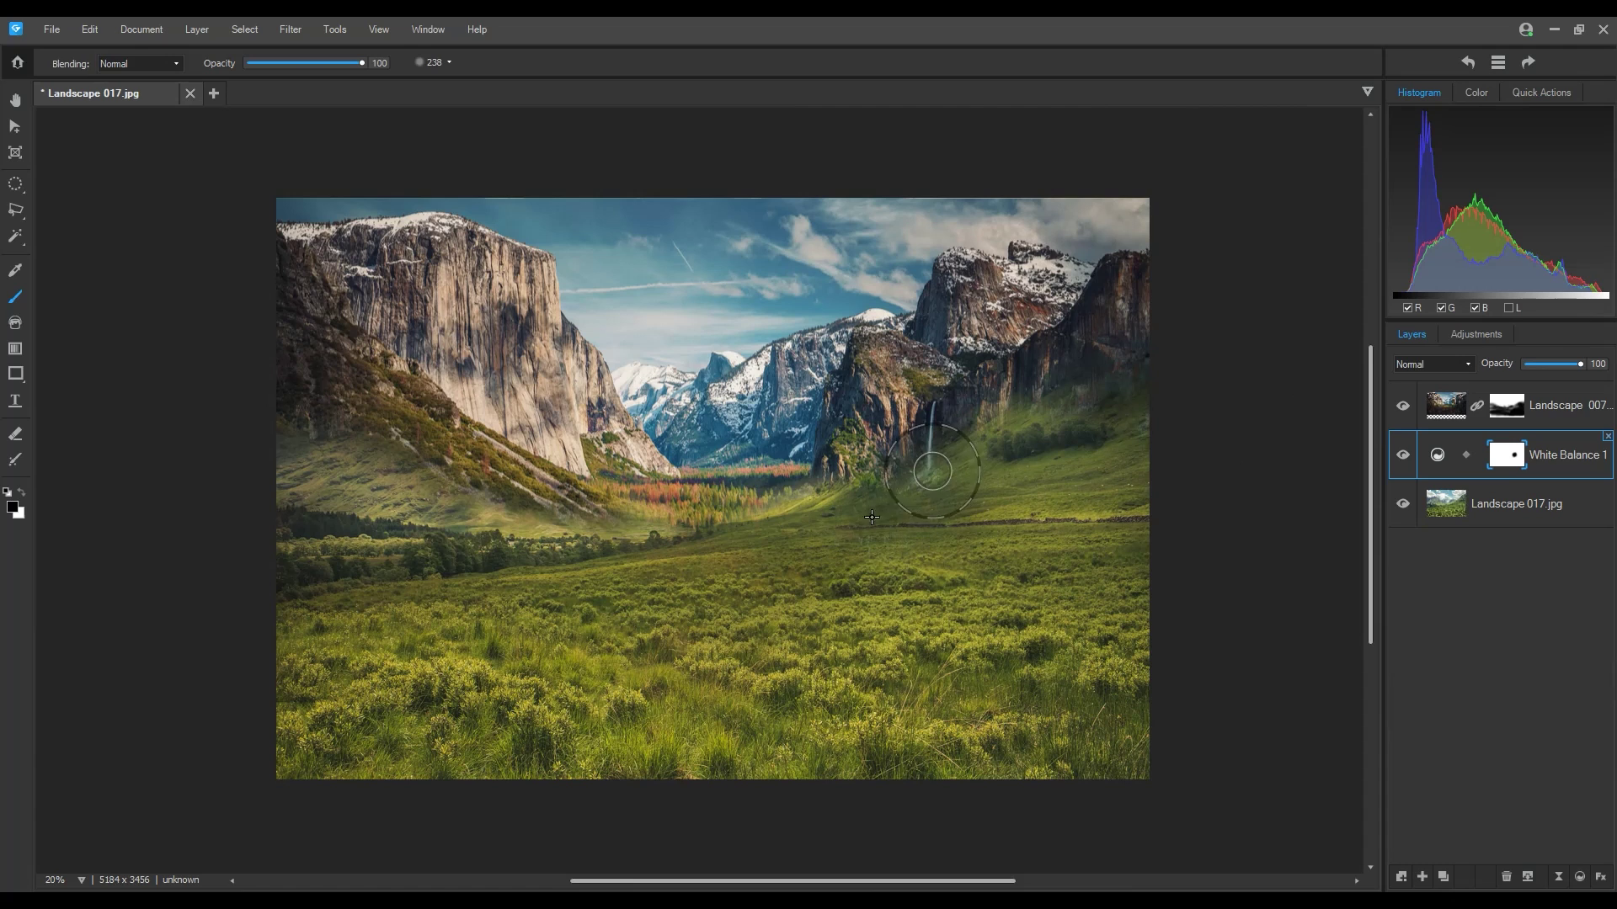
# - Move White Balance 1 above Landscape 007 and paint the mask to reveal the greener right hillside
pyautogui.doubleClick(1503, 406)
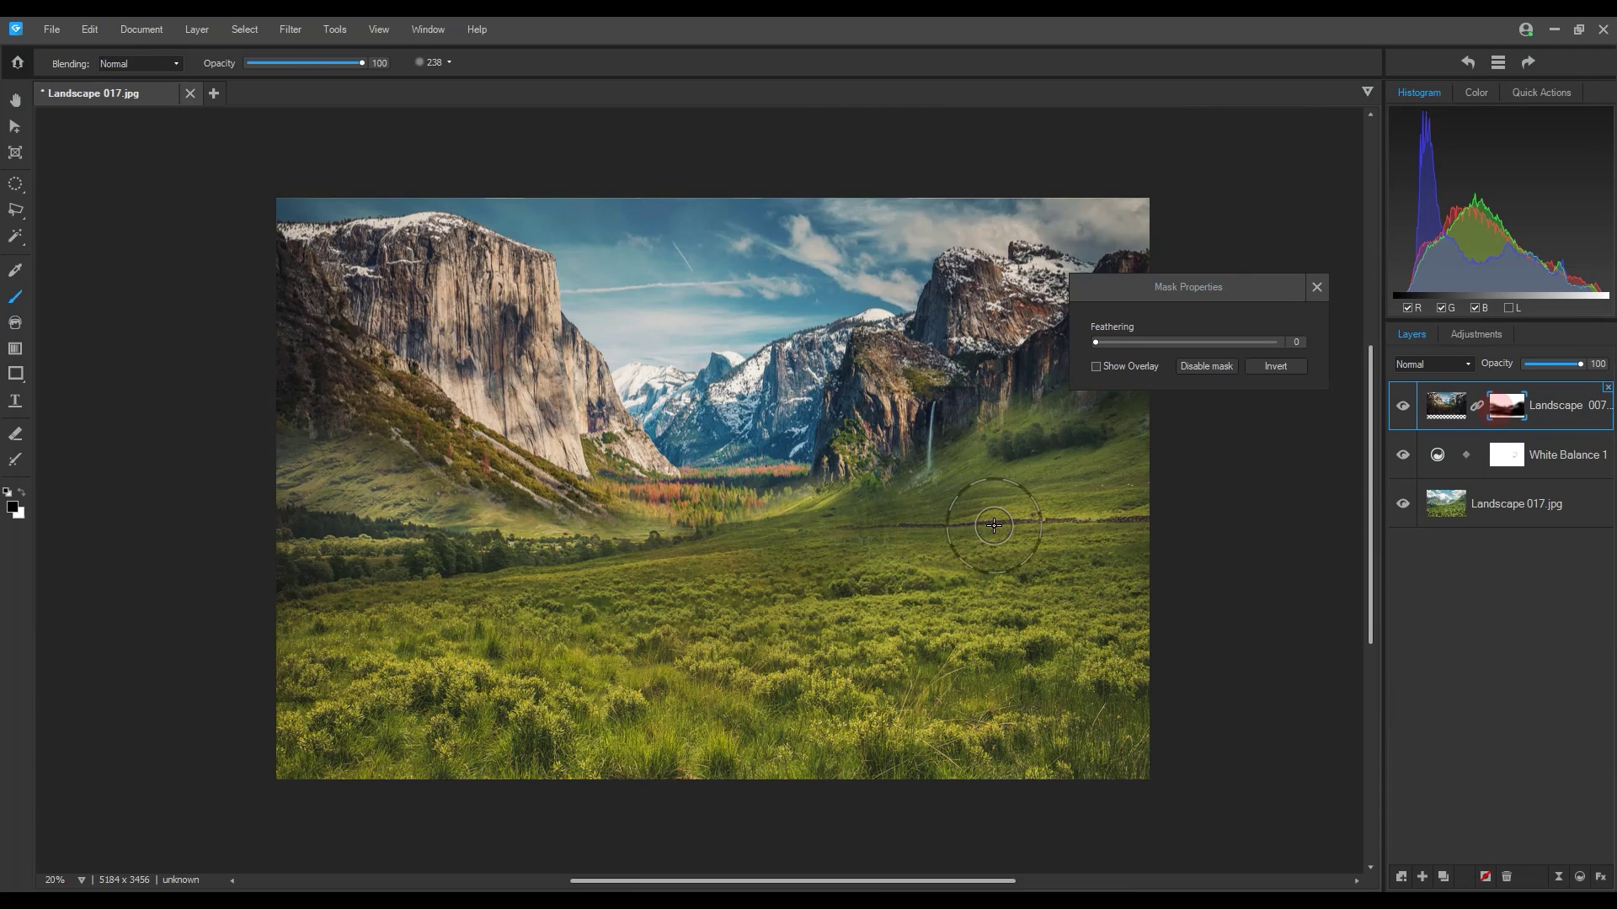
pyautogui.click(918, 470)
pyautogui.click(853, 523)
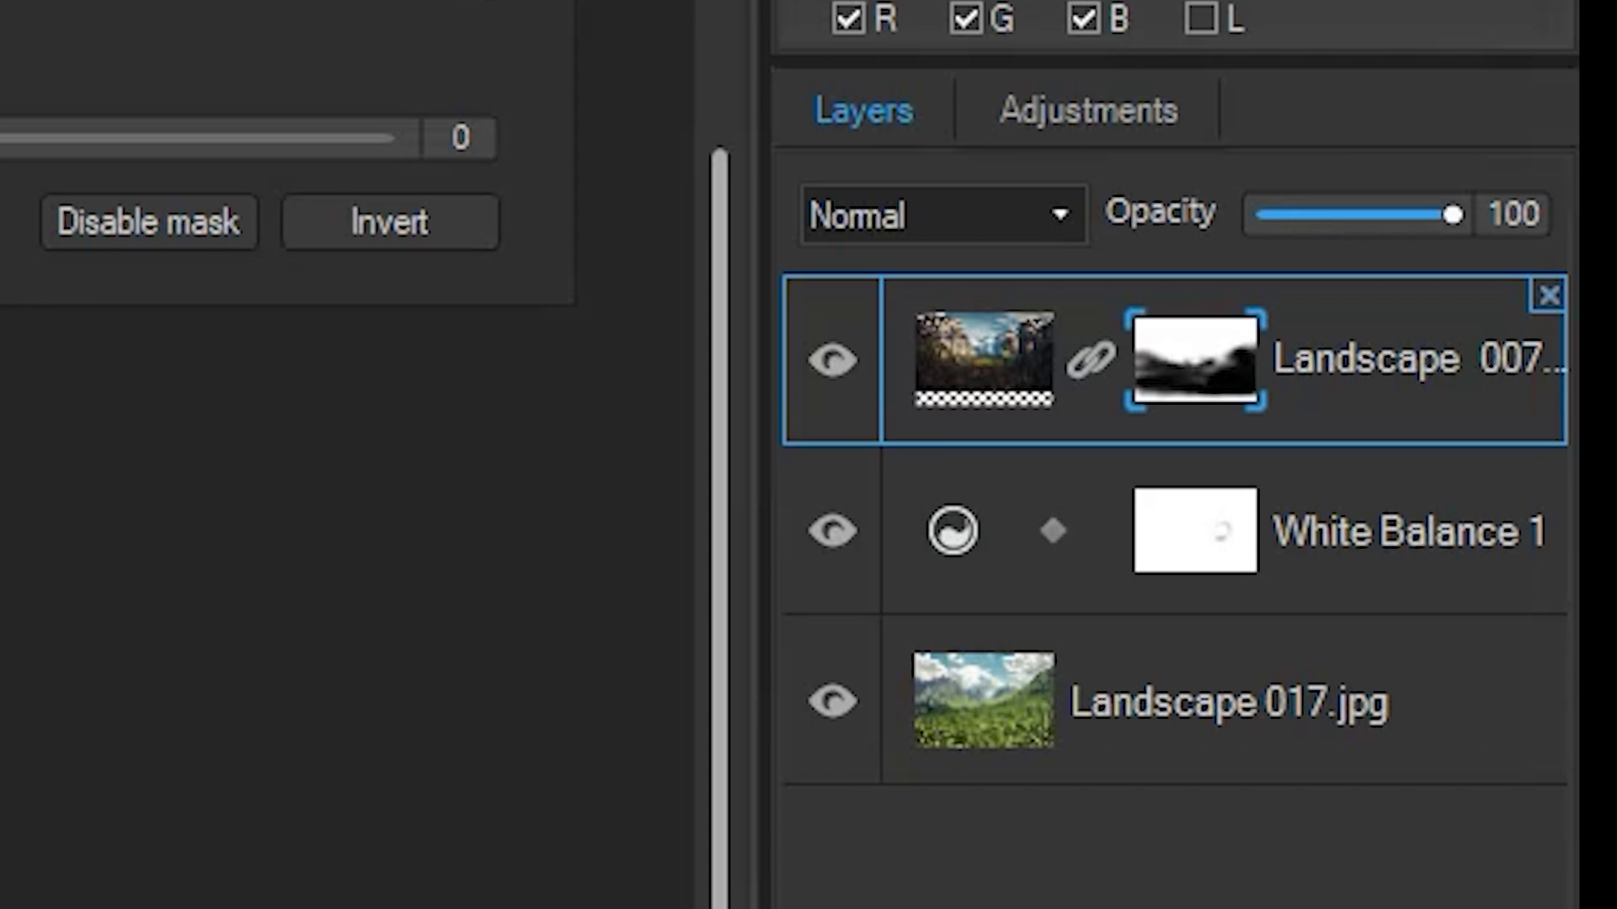
pyautogui.moveTo(1390, 553); pyautogui.dragTo(1344, 325)
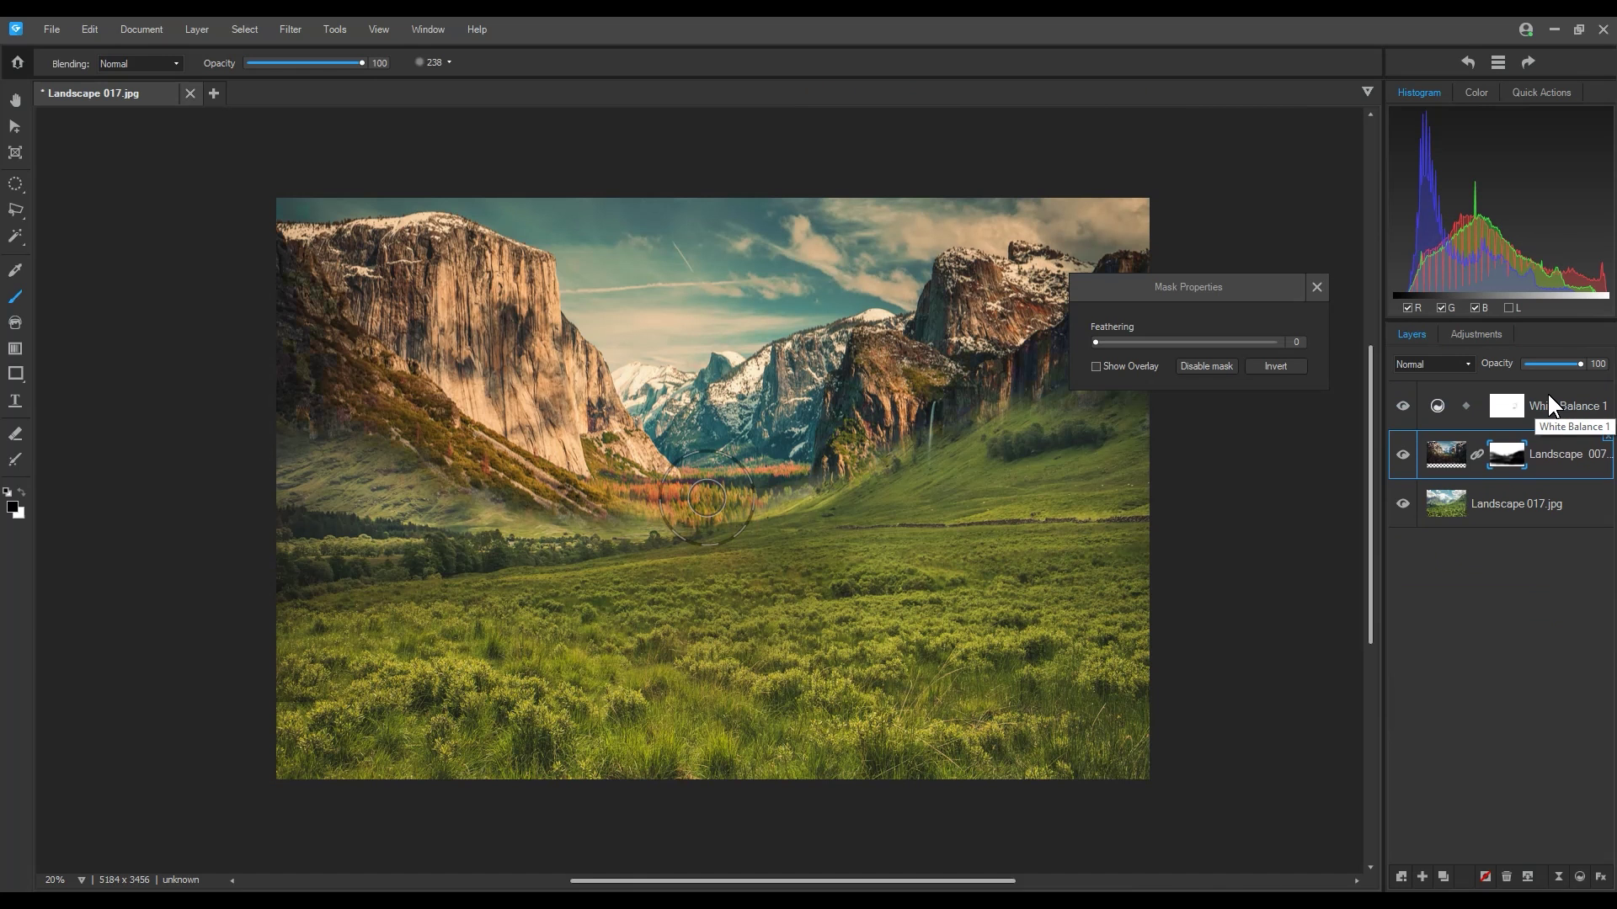
pyautogui.click(1315, 287)
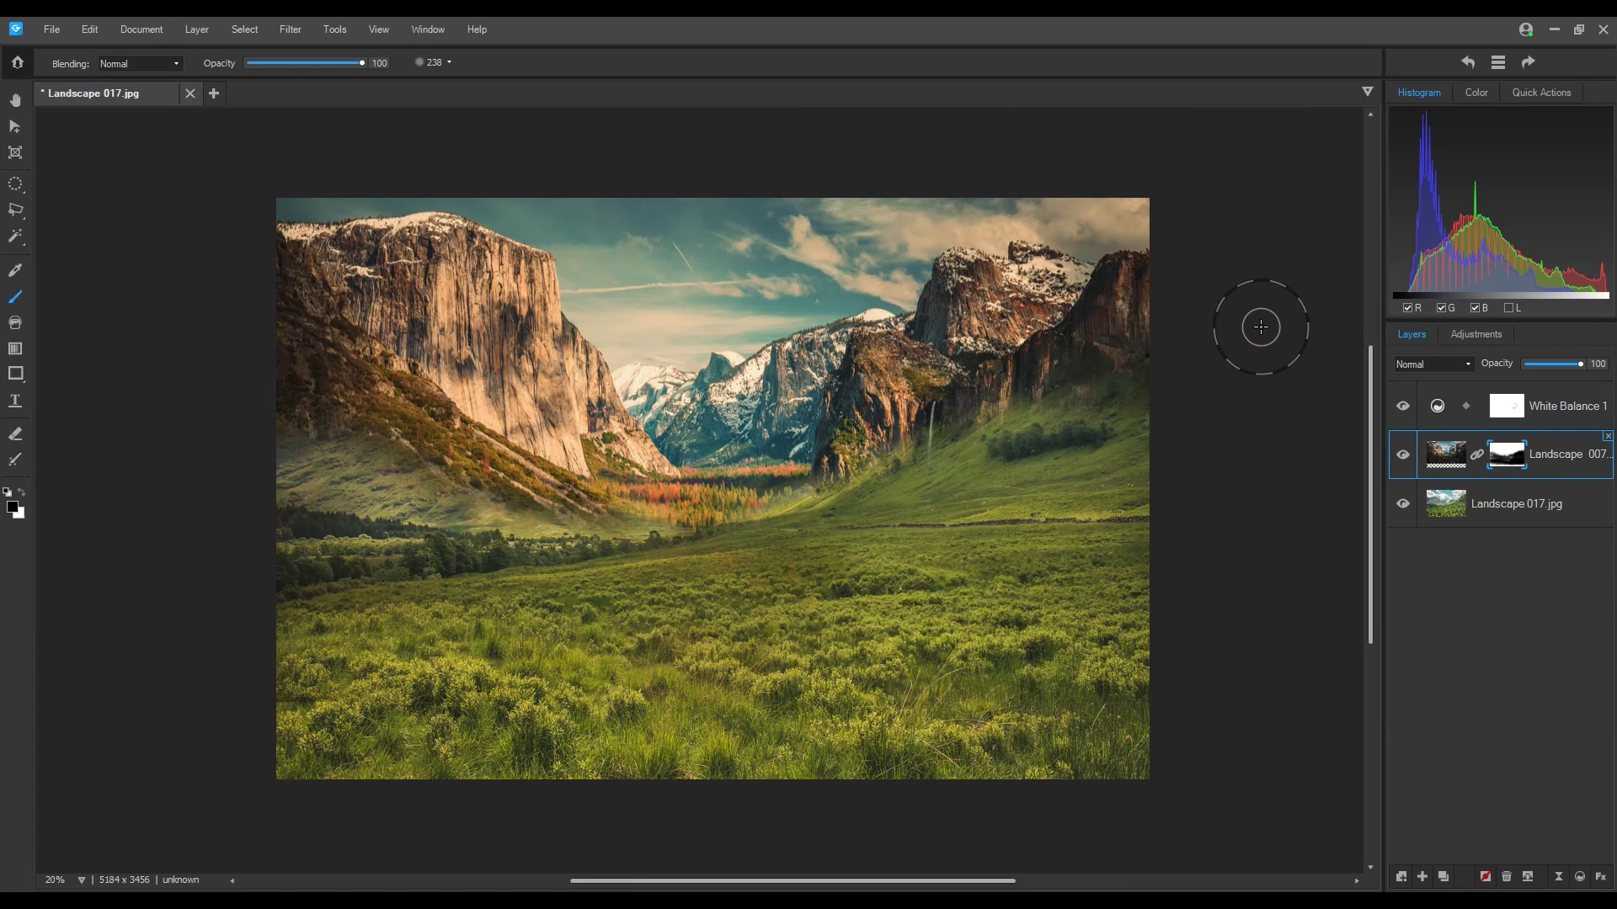
pyautogui.moveTo(1120, 396)
pyautogui.mouseDown()
pyautogui.moveTo(1046, 452)
pyautogui.moveTo(1086, 379)
pyautogui.moveTo(1202, 351)
pyautogui.moveTo(1148, 354)
pyautogui.moveTo(1148, 376)
pyautogui.mouseUp()
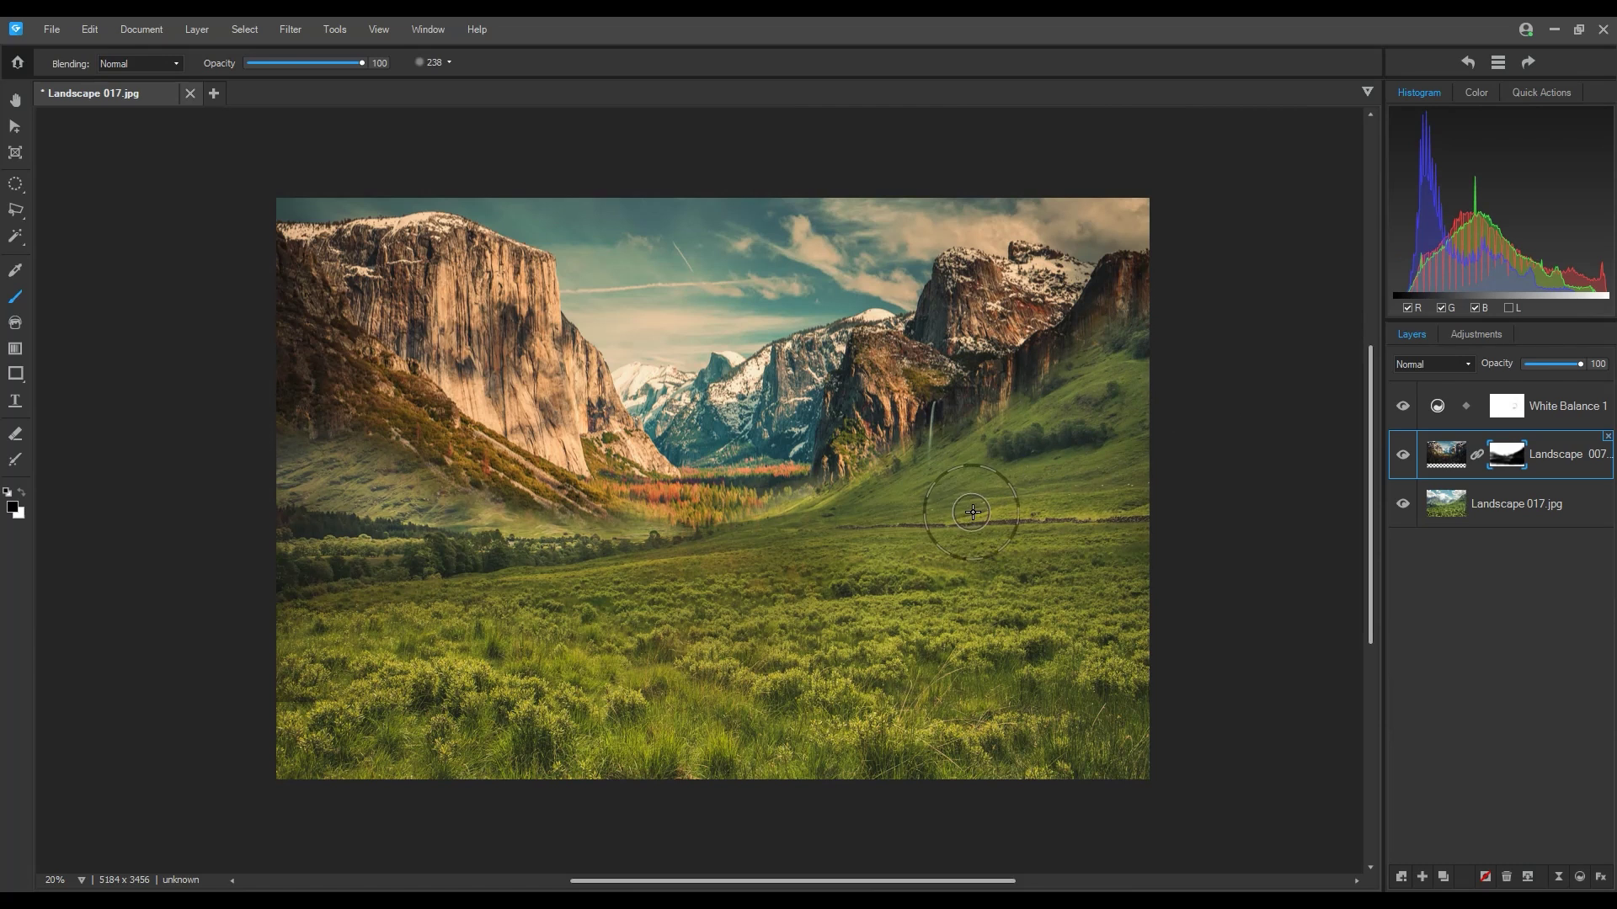
# - Put White Balance 1 back below Landscape 007, move Landscape 017 to the top at 57 opacity
pyautogui.click(1563, 403)
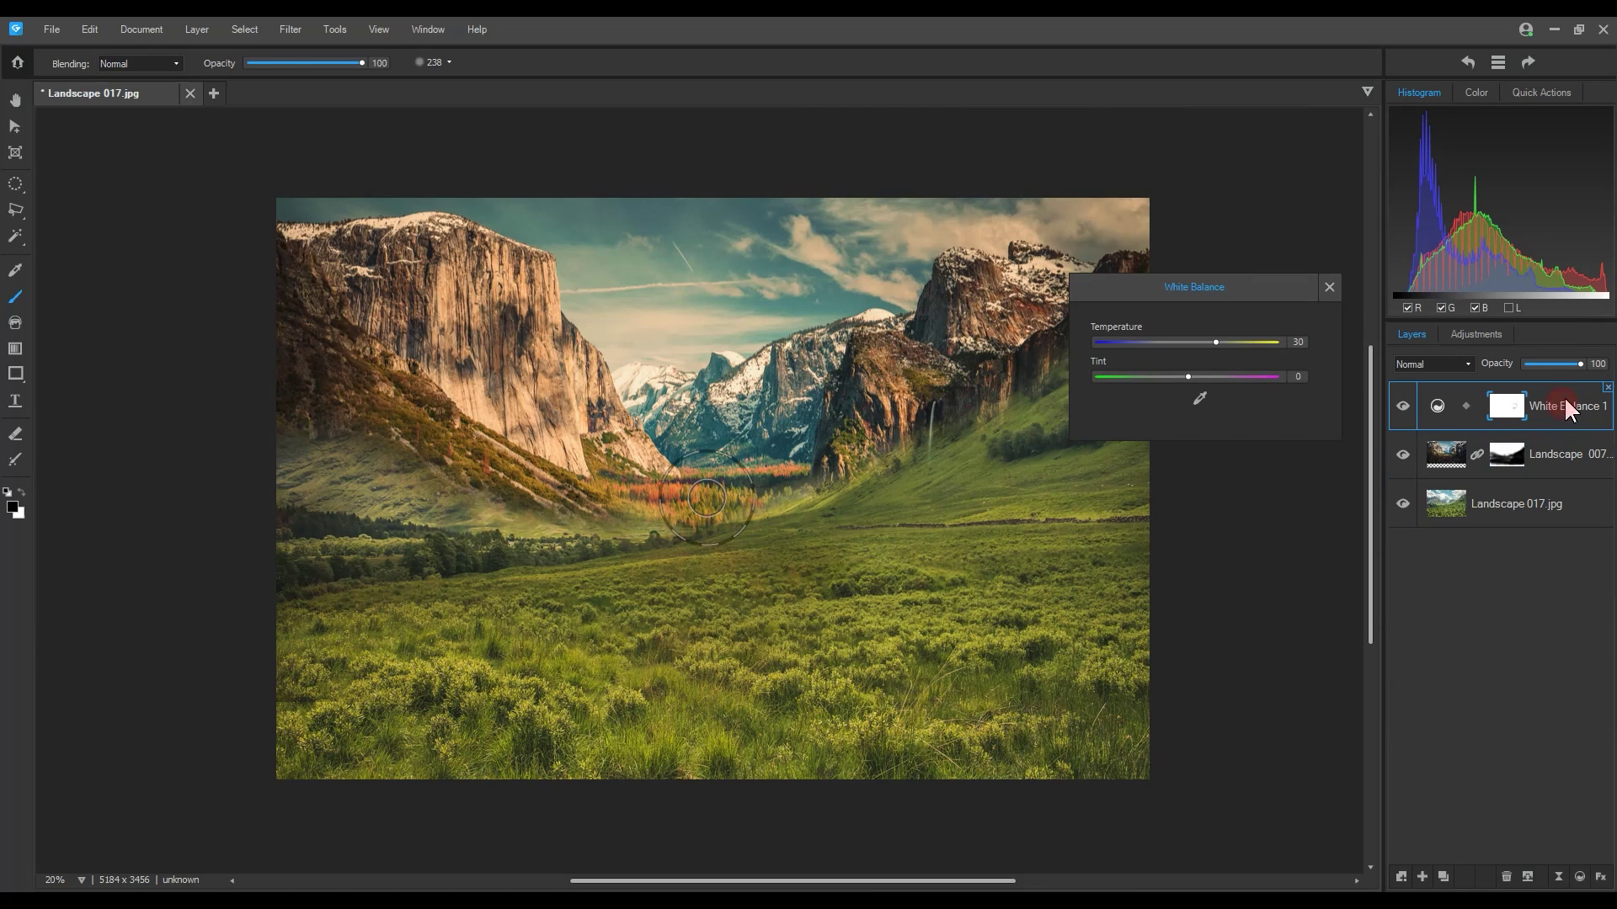
pyautogui.moveTo(1564, 403); pyautogui.dragTo(1555, 469)
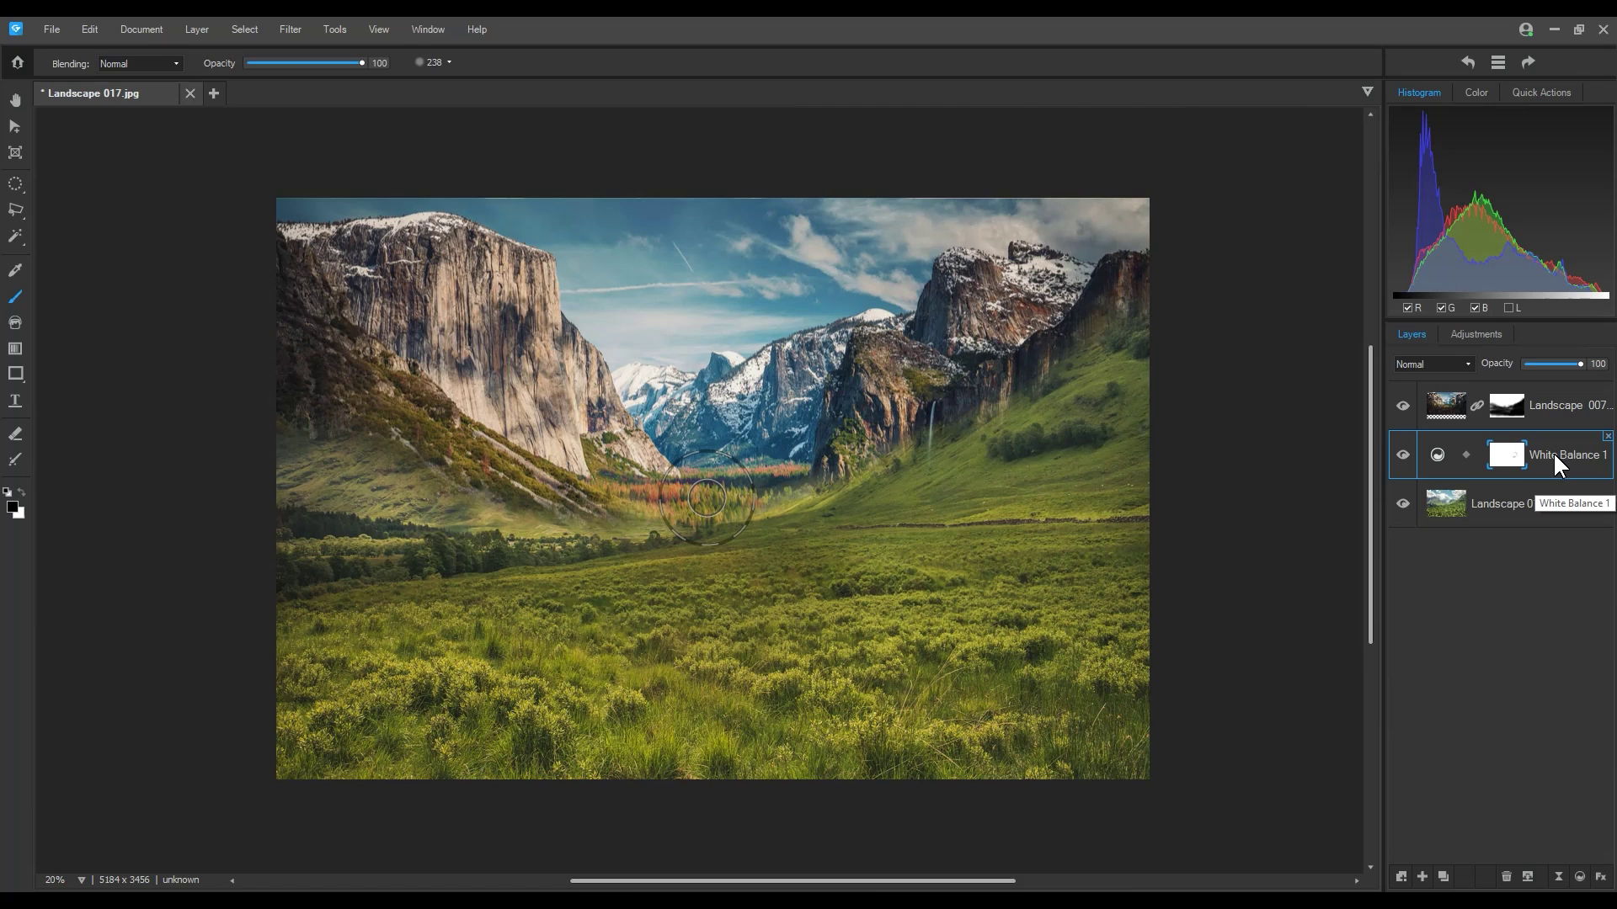
pyautogui.click(1519, 498)
pyautogui.moveTo(1538, 505); pyautogui.dragTo(1528, 381)
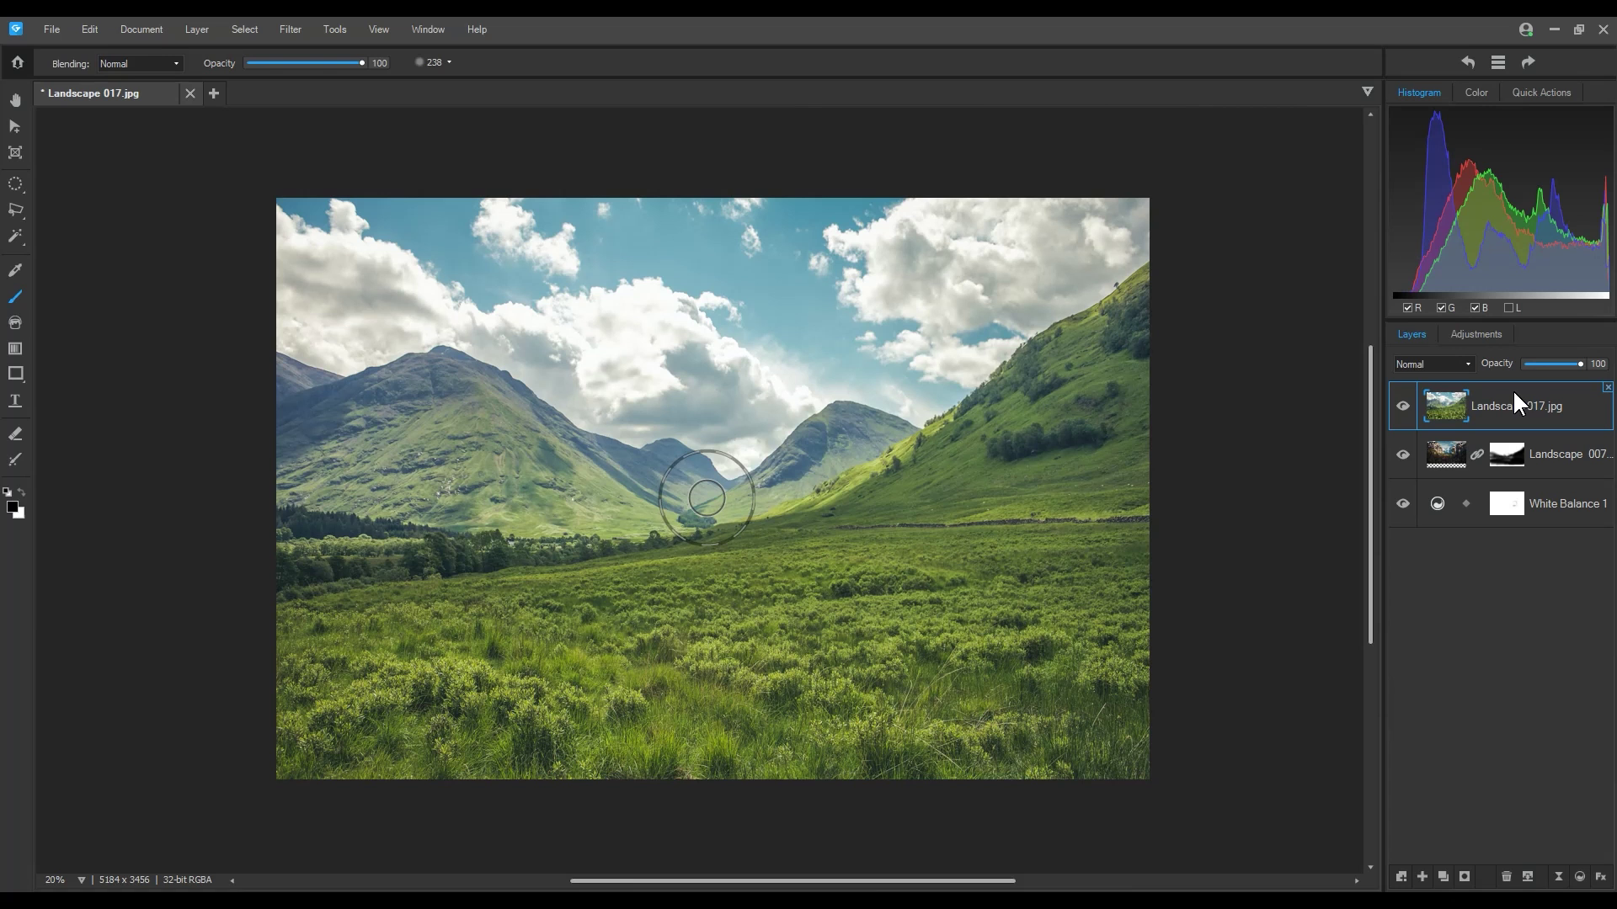
pyautogui.moveTo(1580, 364); pyautogui.dragTo(1509, 362)
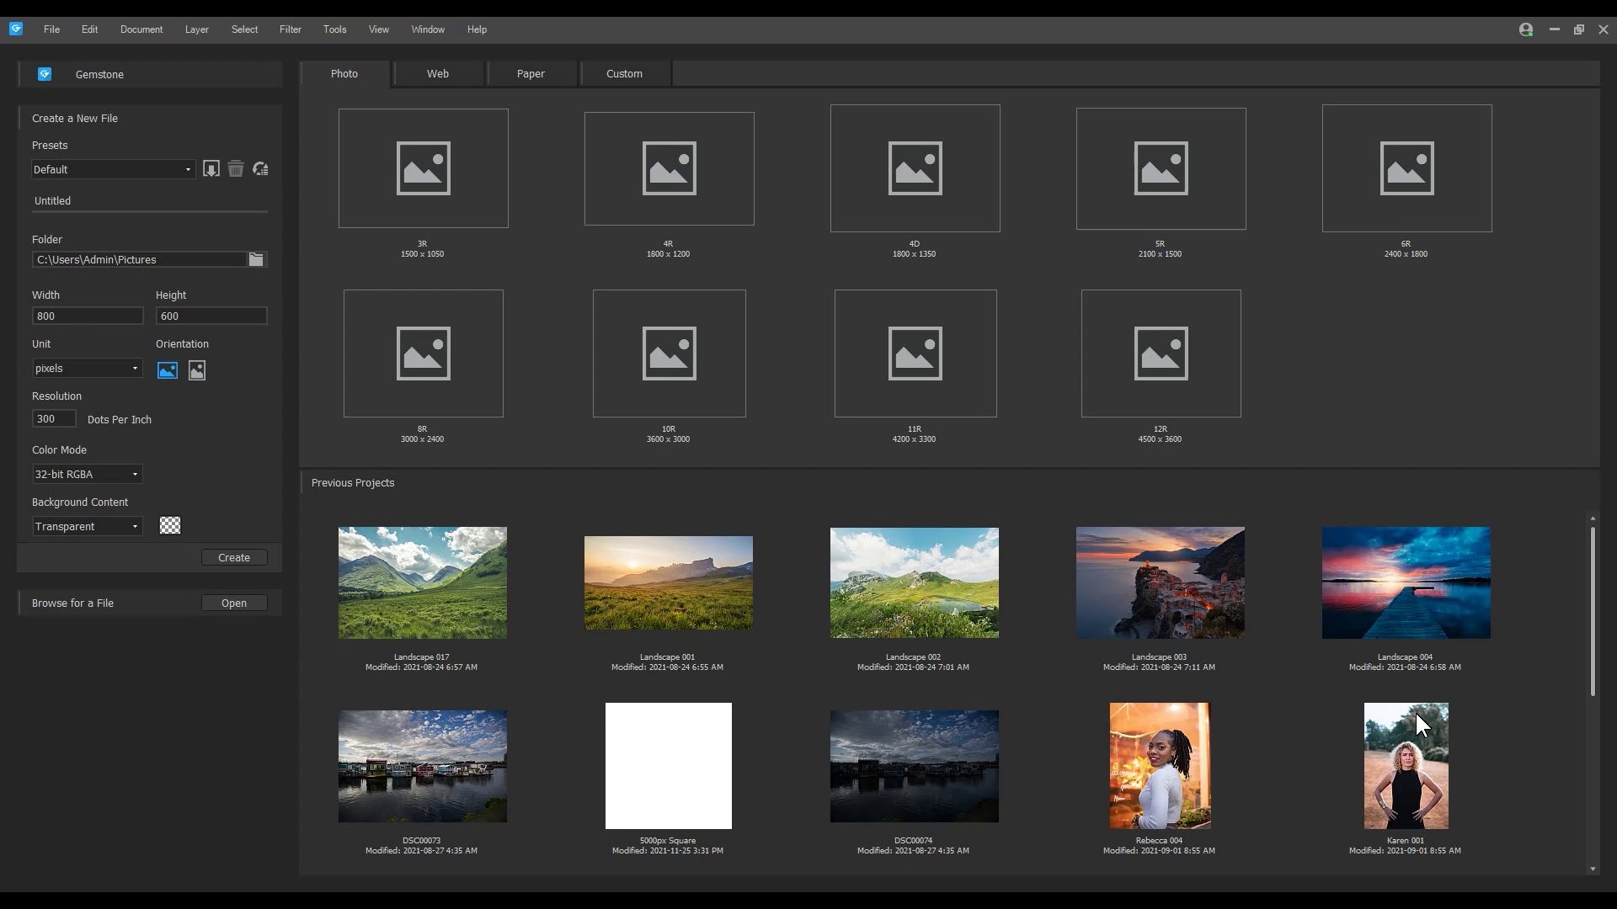
# - Open Karen 001, apply Remove Background from Quick Actions, and inspect the resulting mask
pyautogui.doubleClick(1415, 740)
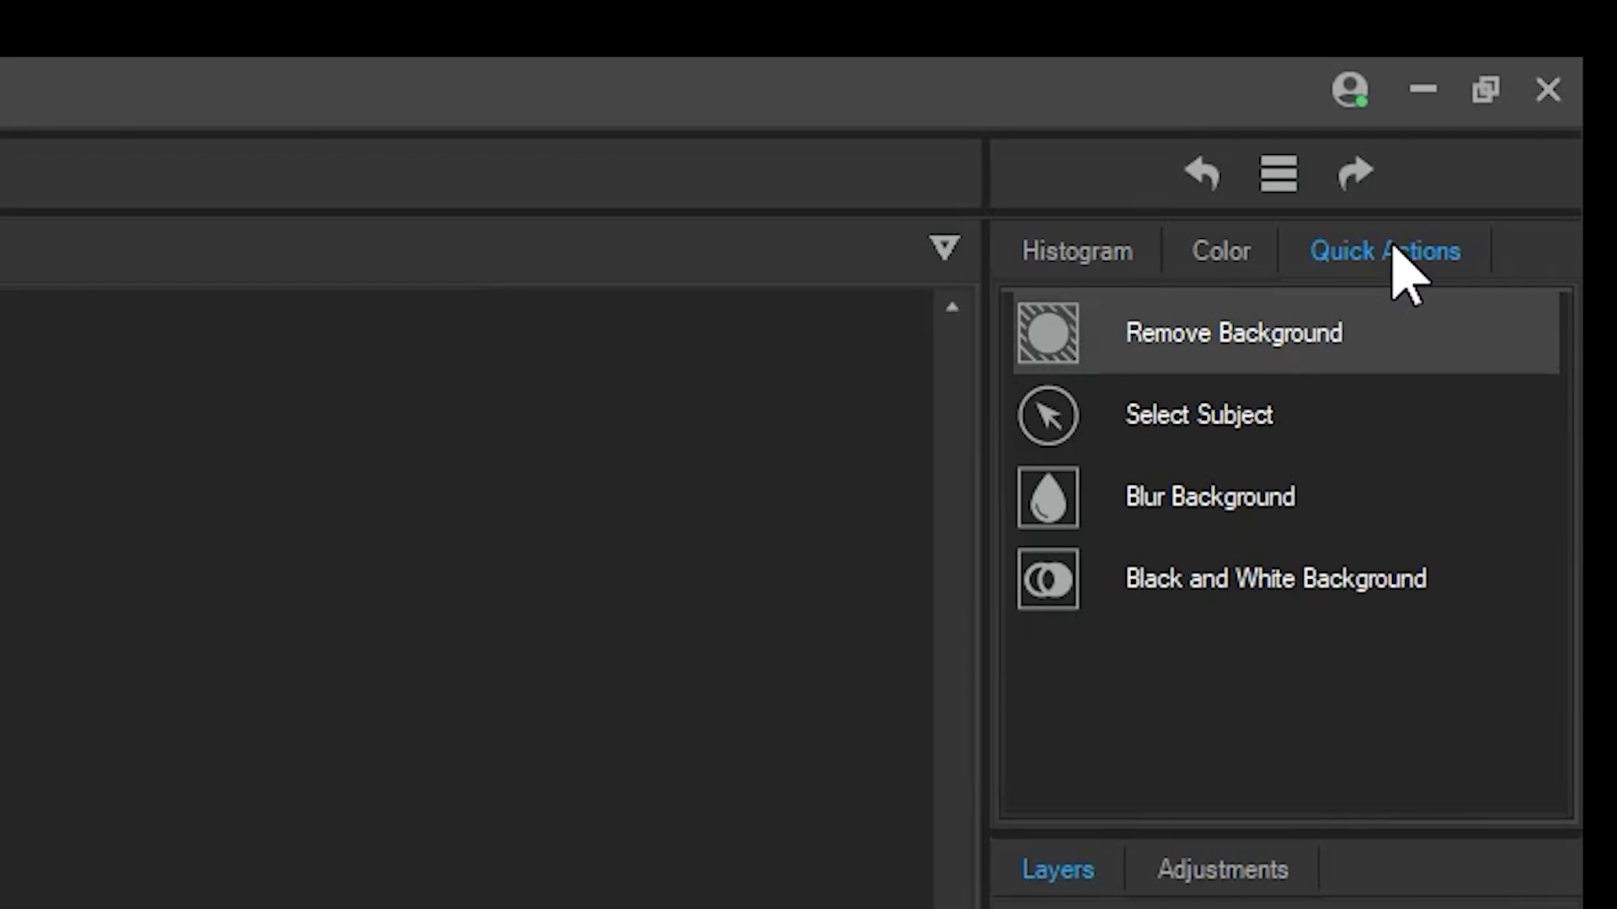
pyautogui.click(1542, 92)
pyautogui.click(1152, 332)
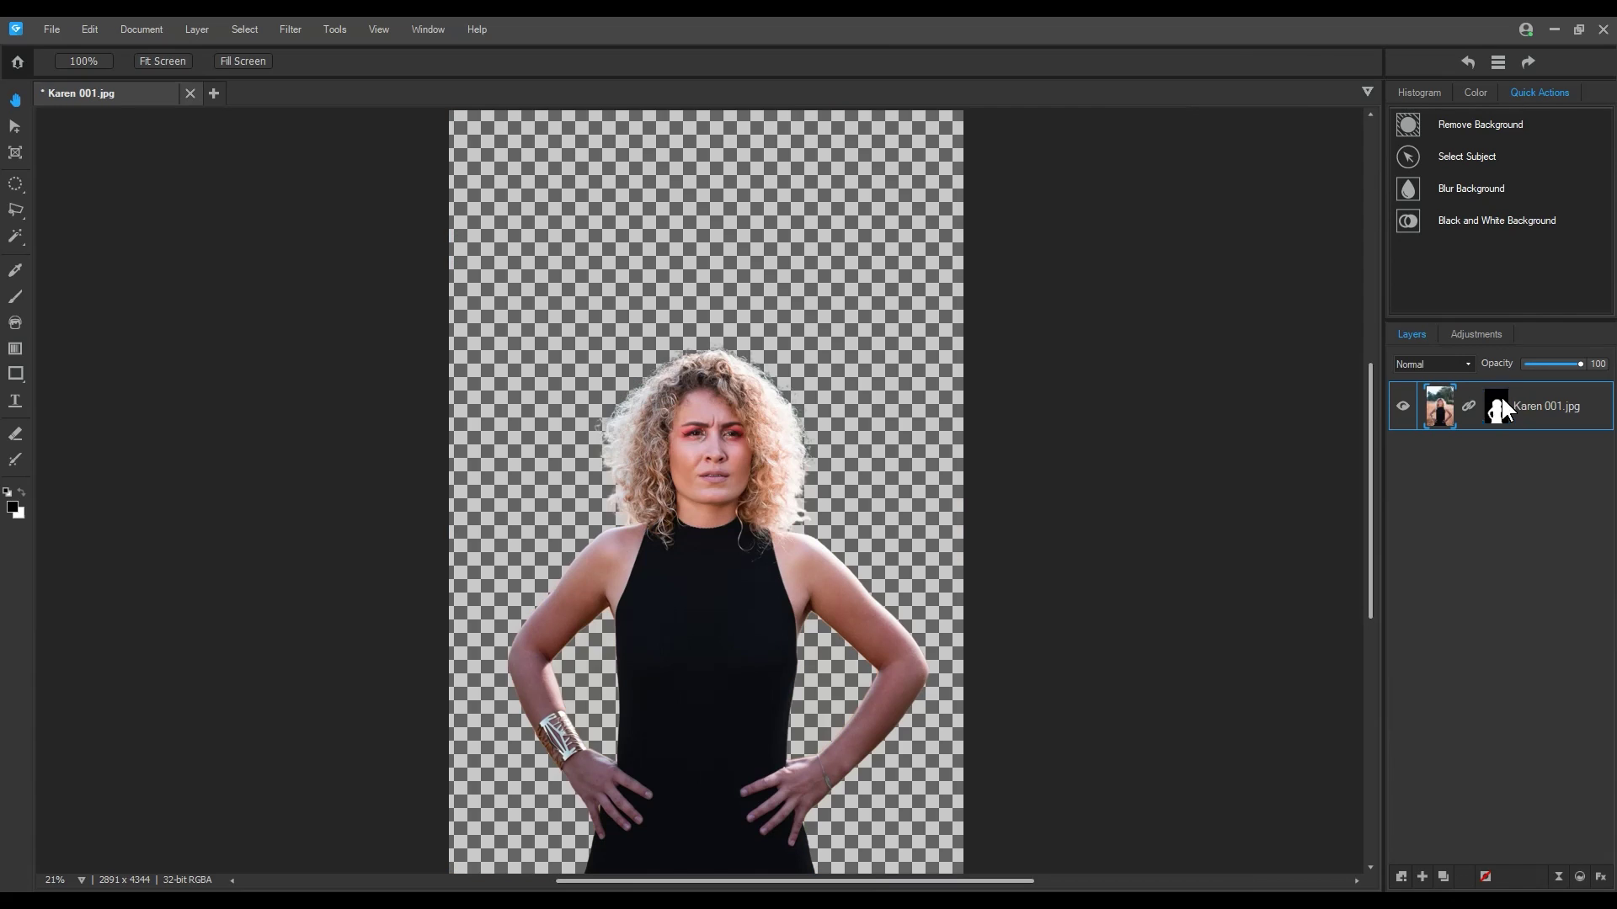
pyautogui.doubleClick(1499, 403)
pyautogui.click(1486, 876)
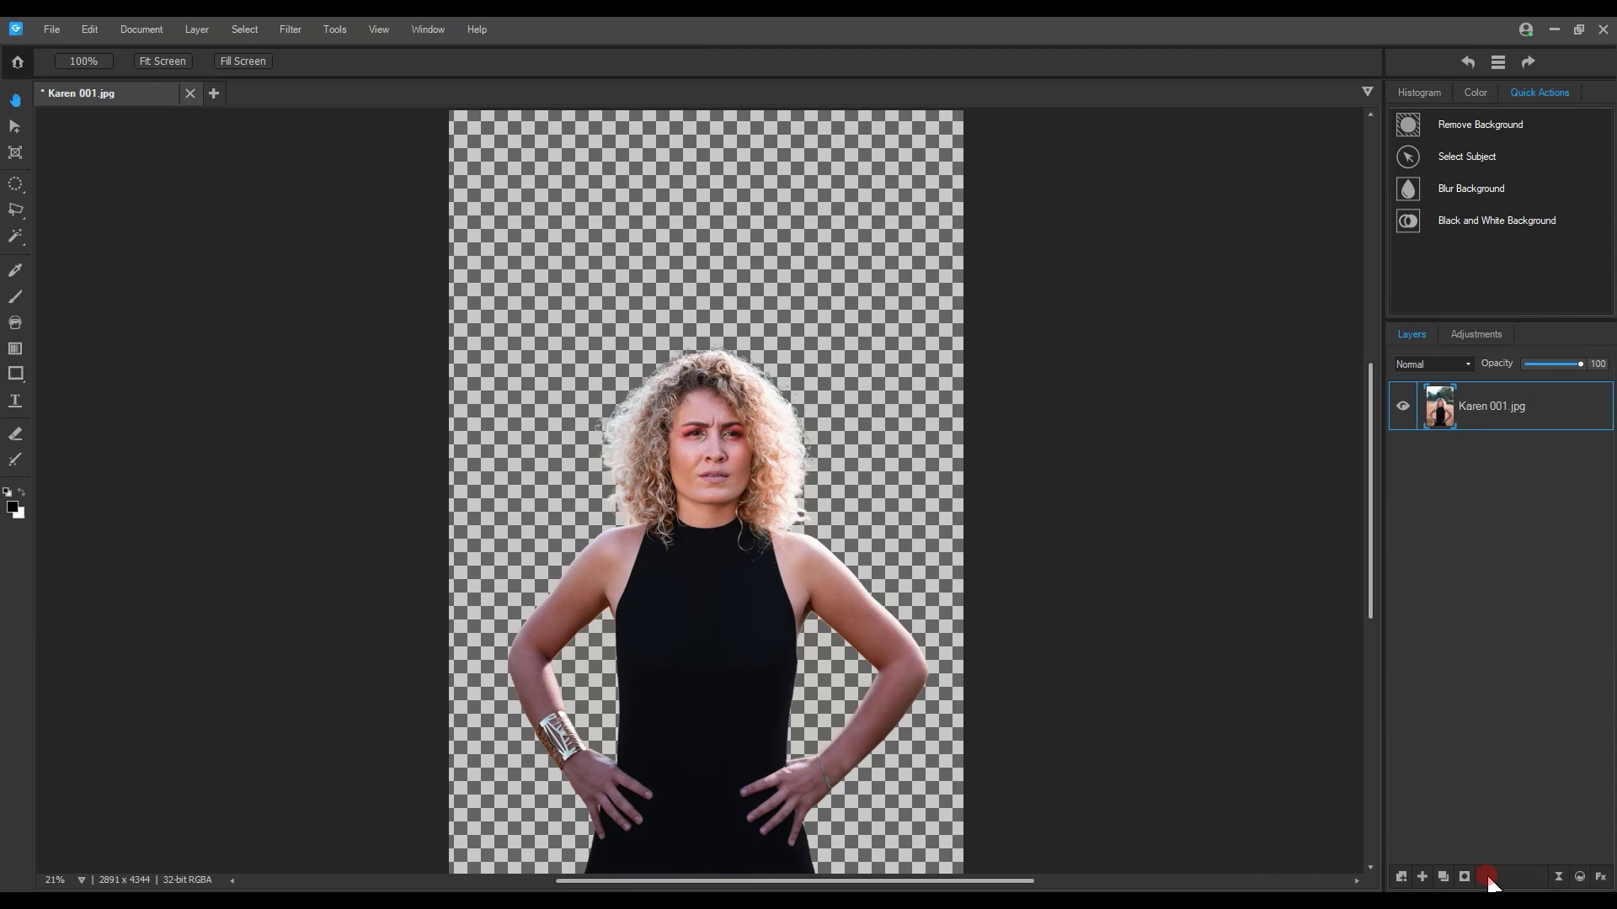
# - Delete the background mask, select the woman with Select Subject, and add a Curves layer
pyautogui.click(1487, 877)
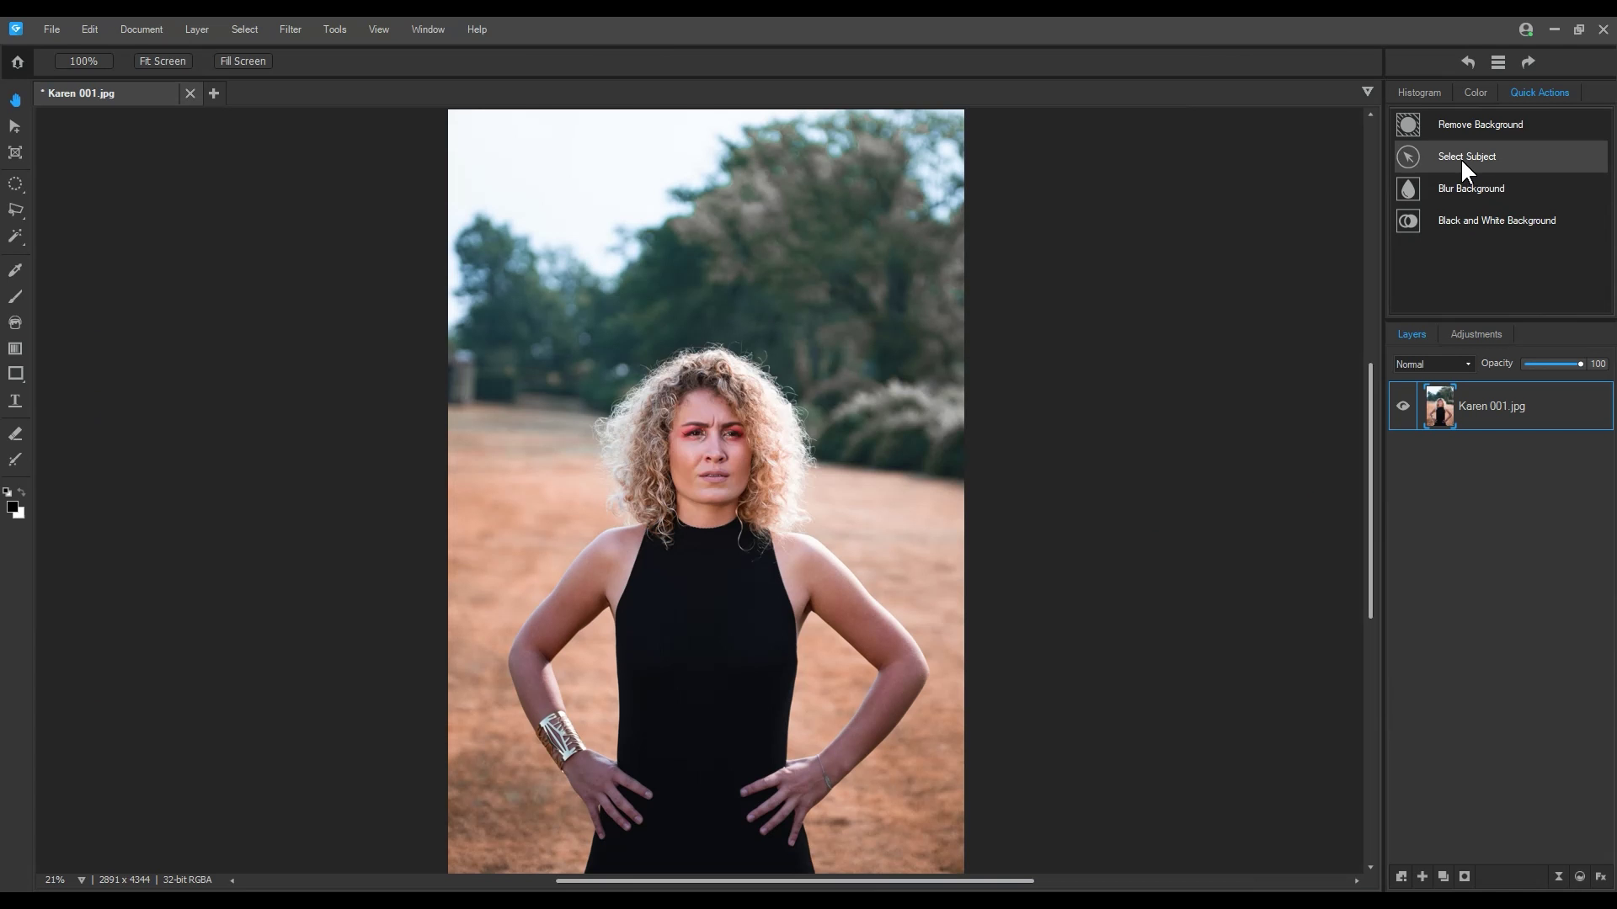
pyautogui.click(1218, 387)
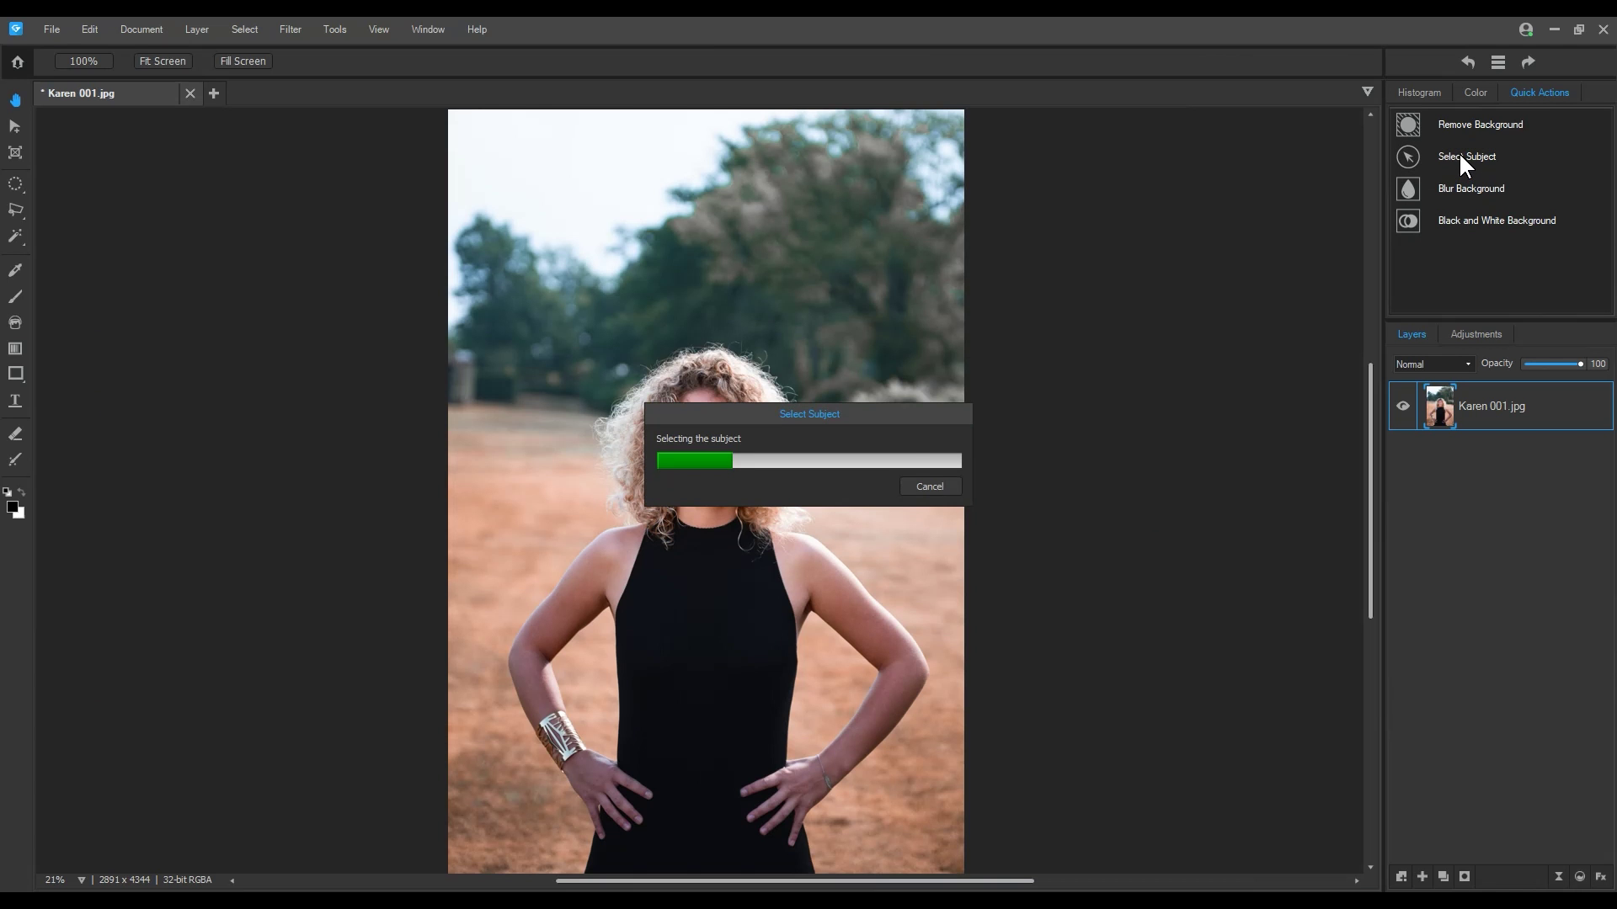
pyautogui.click(1462, 332)
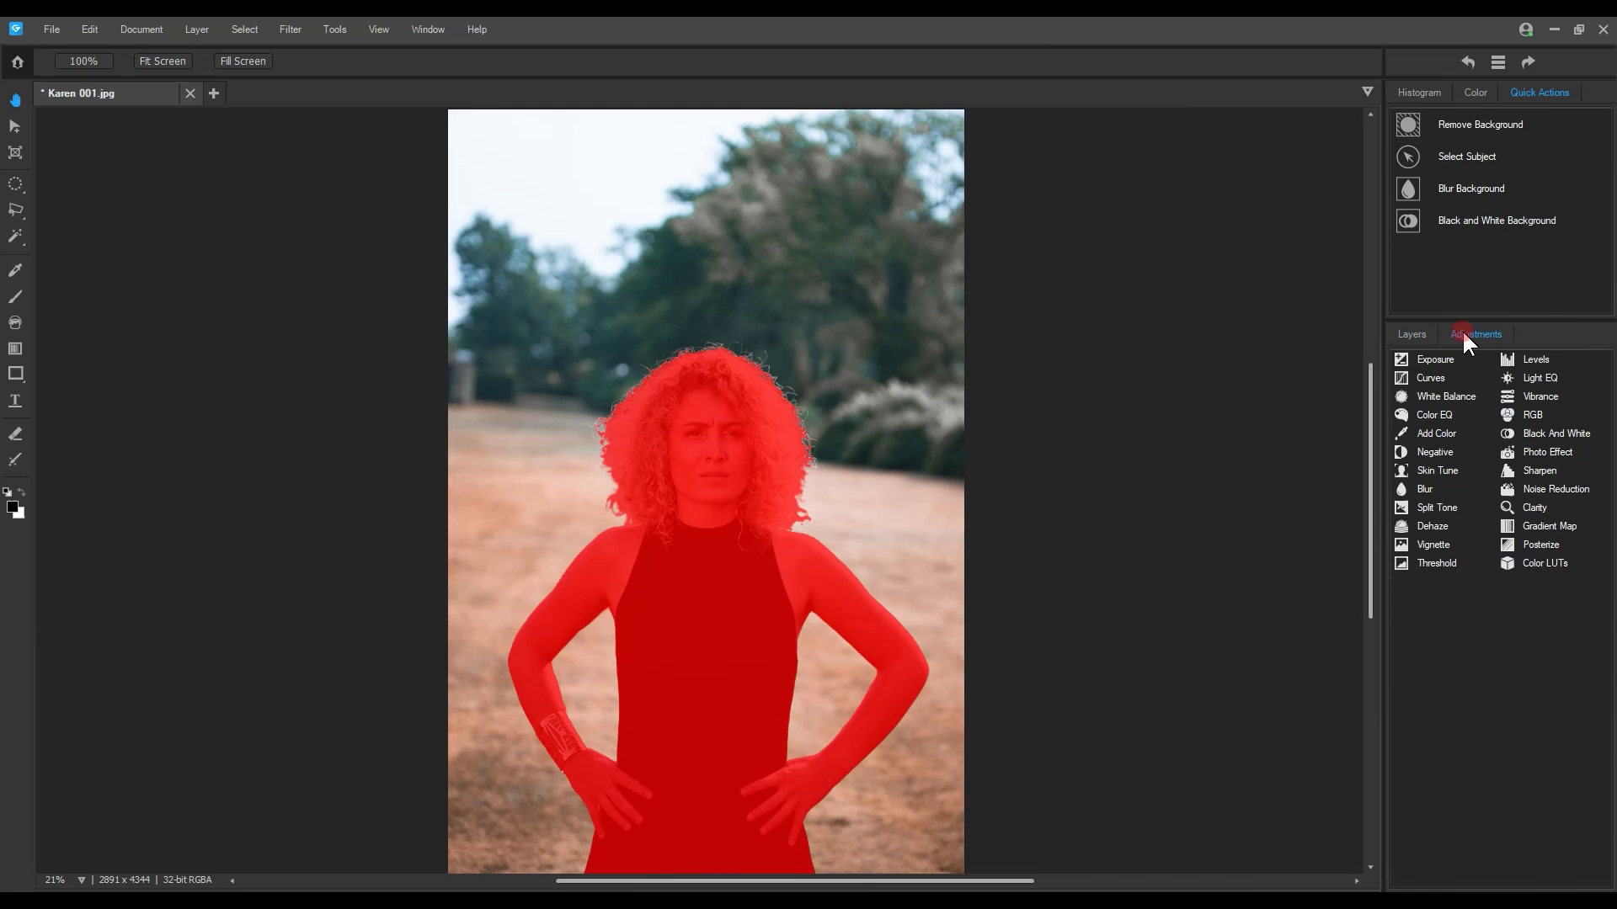
pyautogui.click(1422, 373)
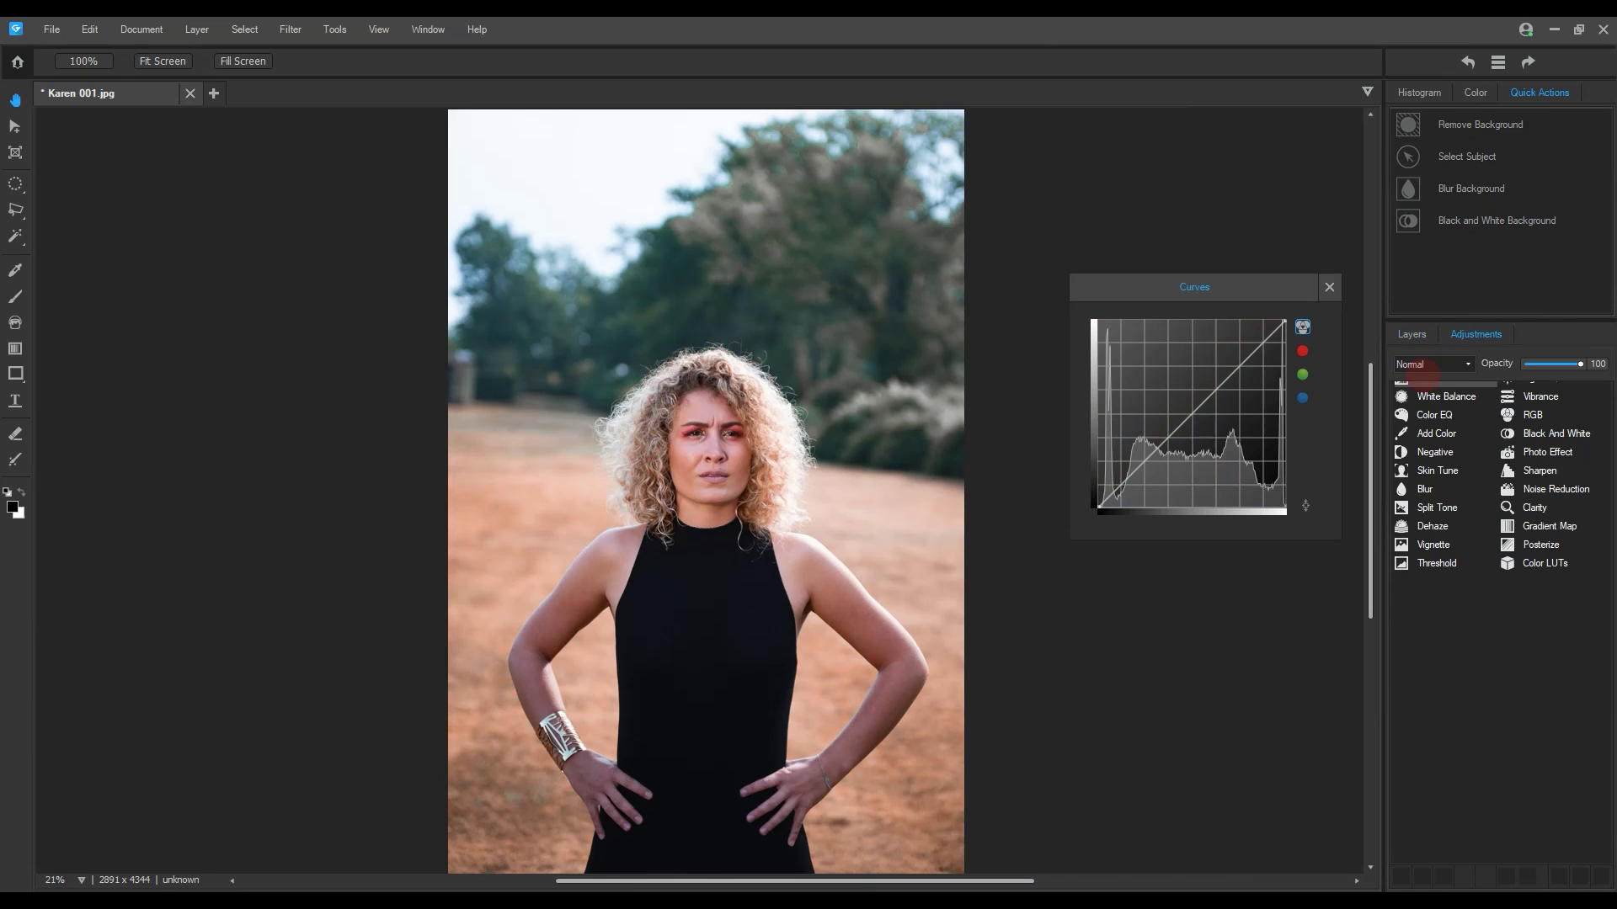
# - Shape the curve into an S by adding a point and adjusting the lower and upper points
pyautogui.click(1191, 412)
pyautogui.moveTo(1135, 476); pyautogui.dragTo(1144, 469)
pyautogui.moveTo(1236, 364); pyautogui.dragTo(1241, 352)
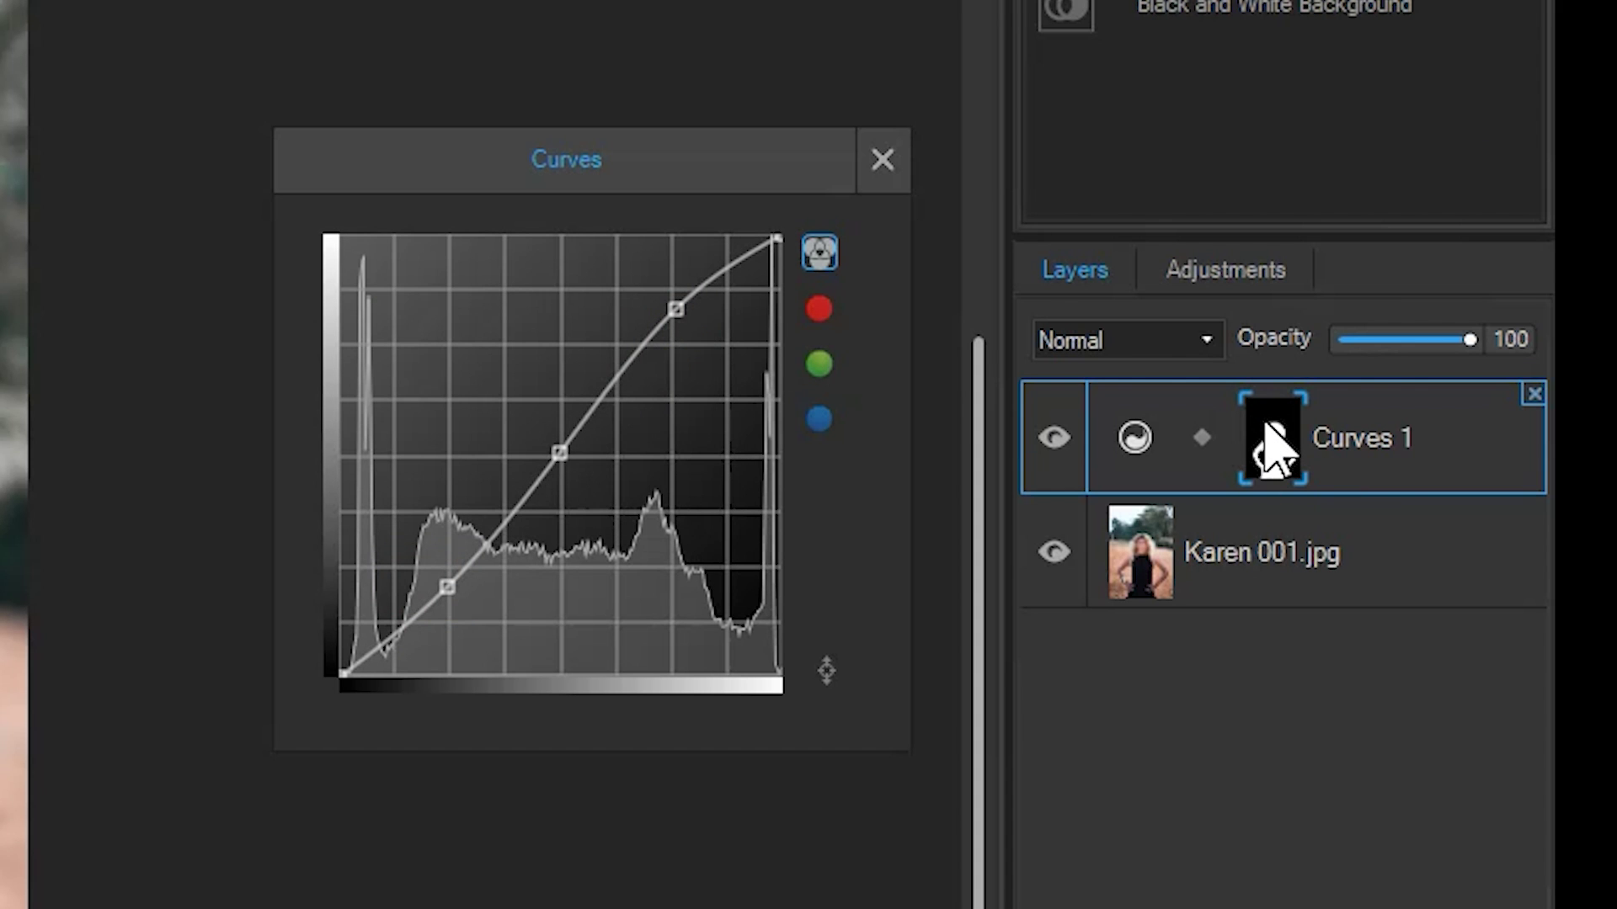
# - Delete the Curves 1 layer and apply the Black and White Background quick action
pyautogui.click(882, 160)
pyautogui.press('Delete')
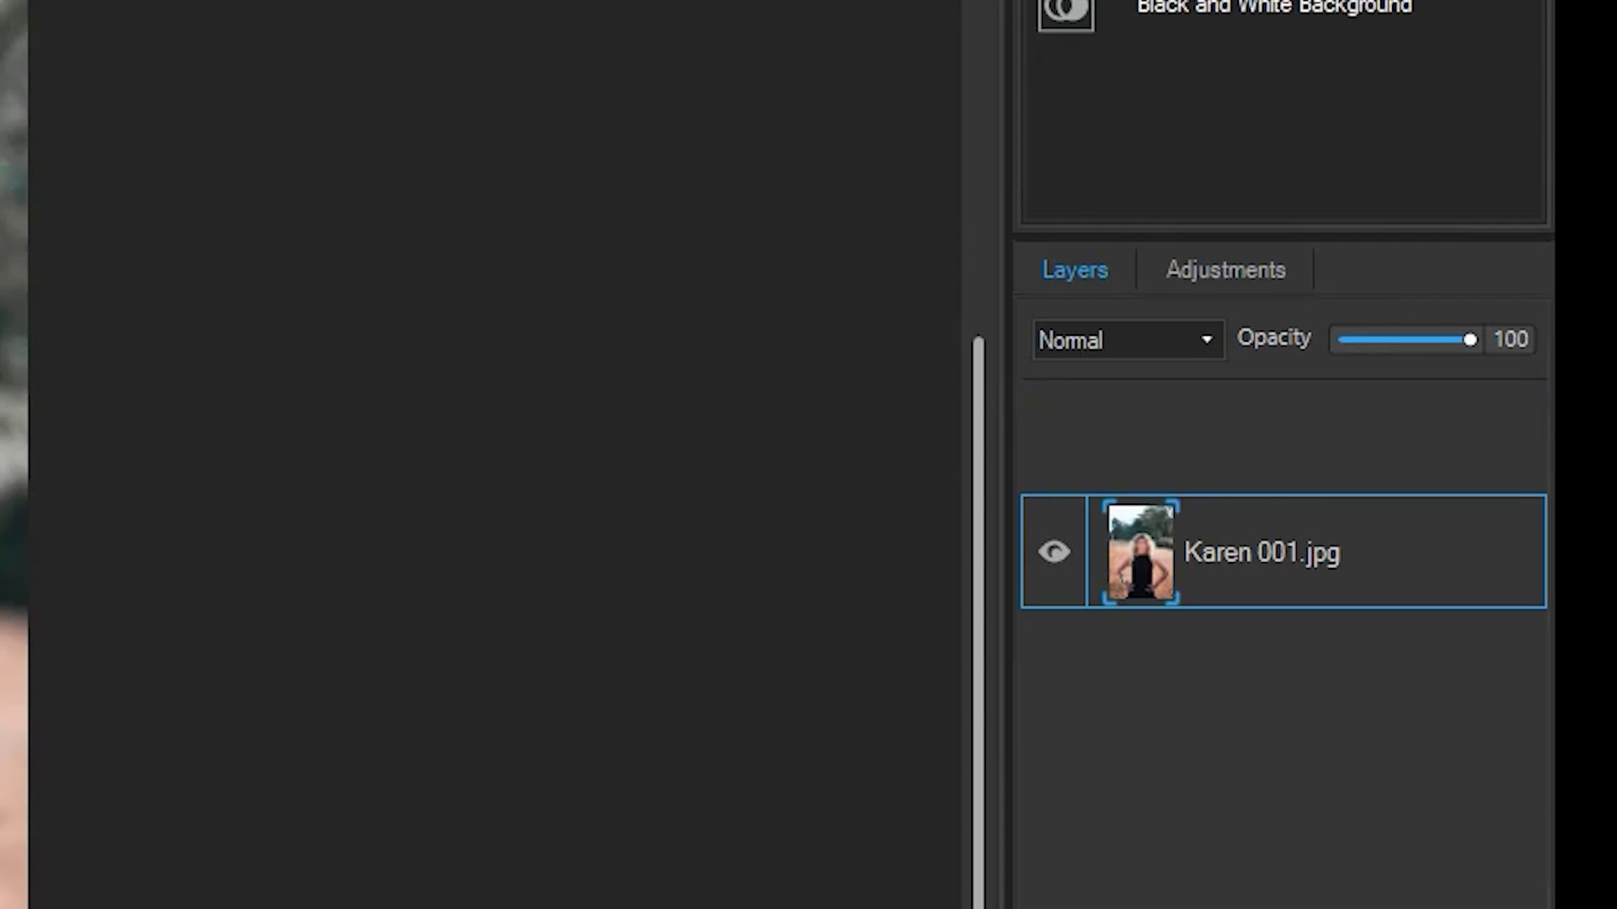
pyautogui.click(1149, 7)
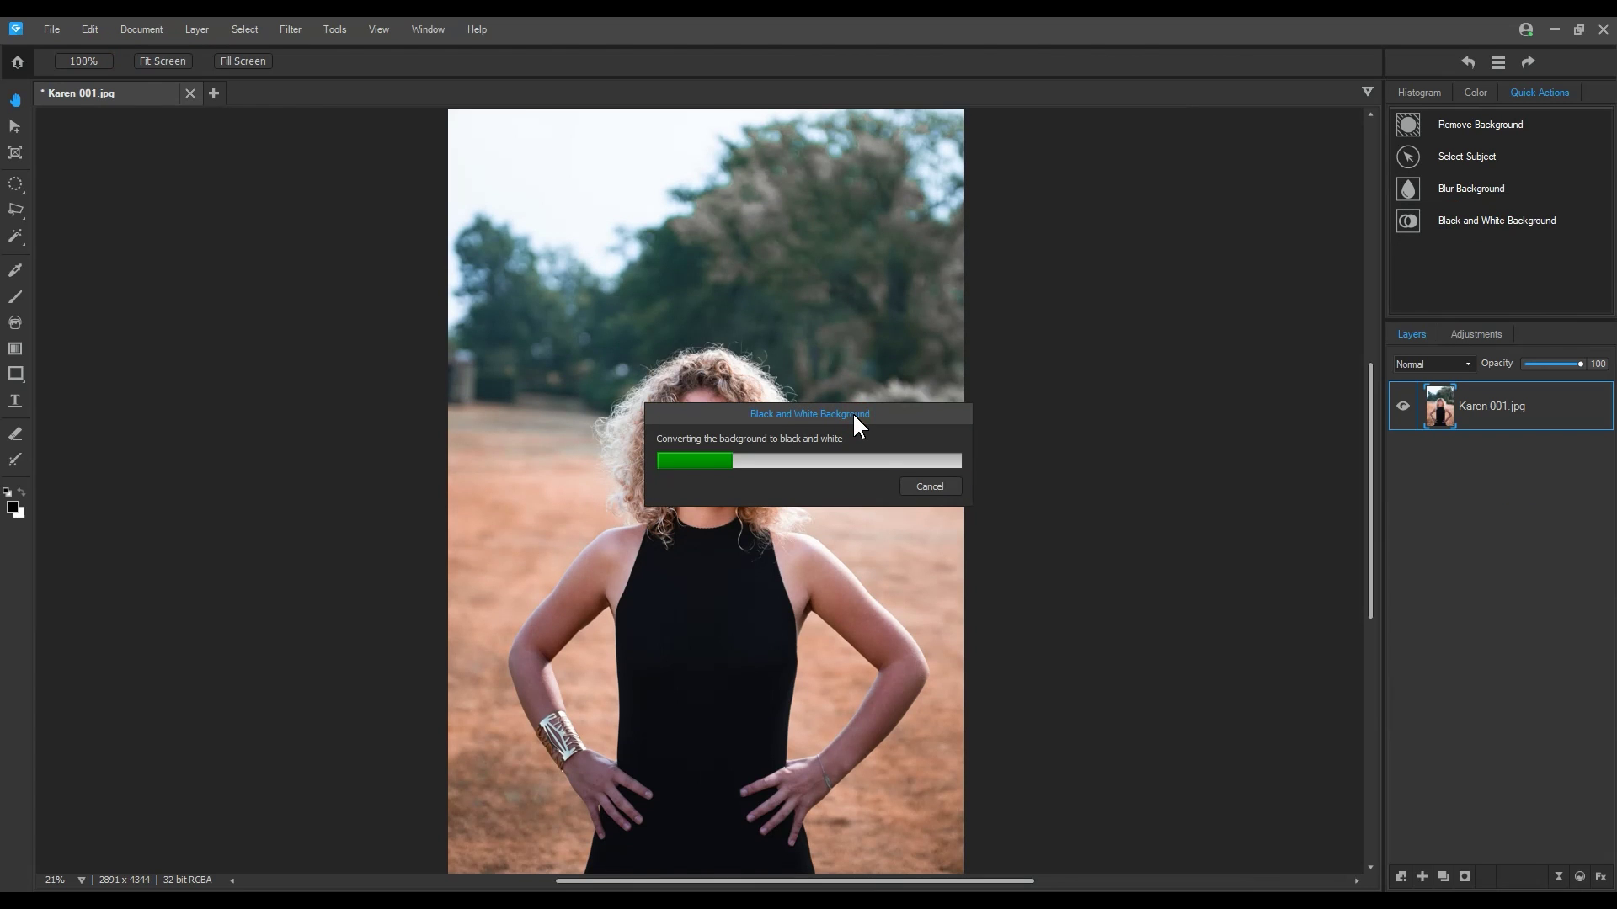